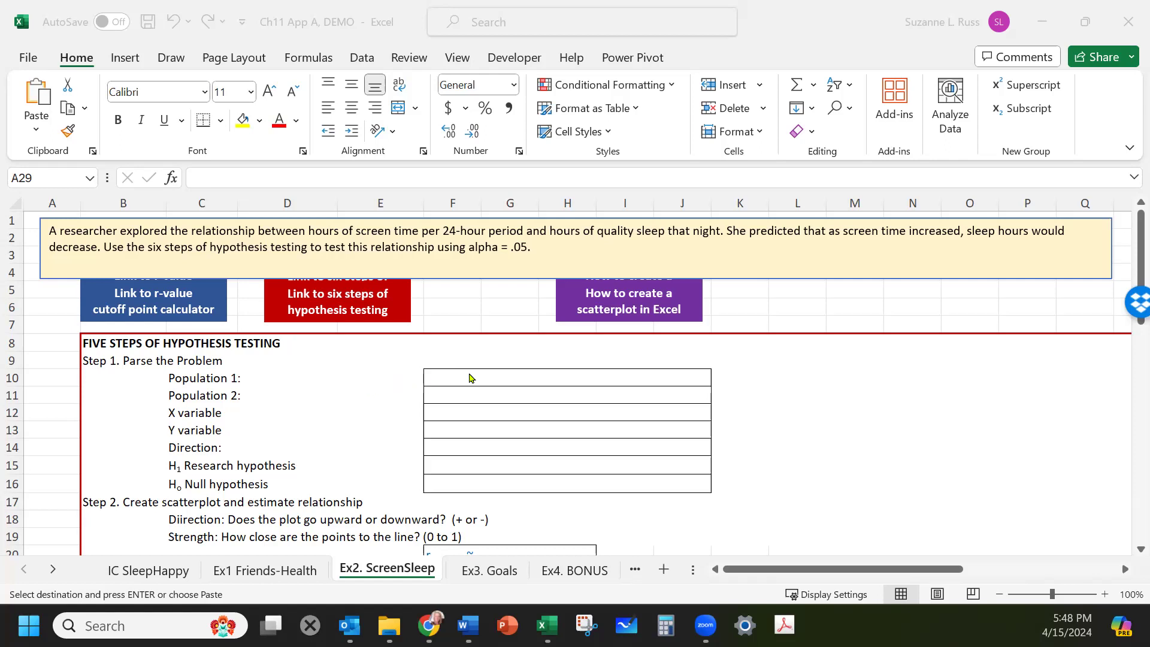
Enter "People like those in our sample" as Population 1 in the parse-the-problem table.
left_click(469, 372)
left_click(468, 372)
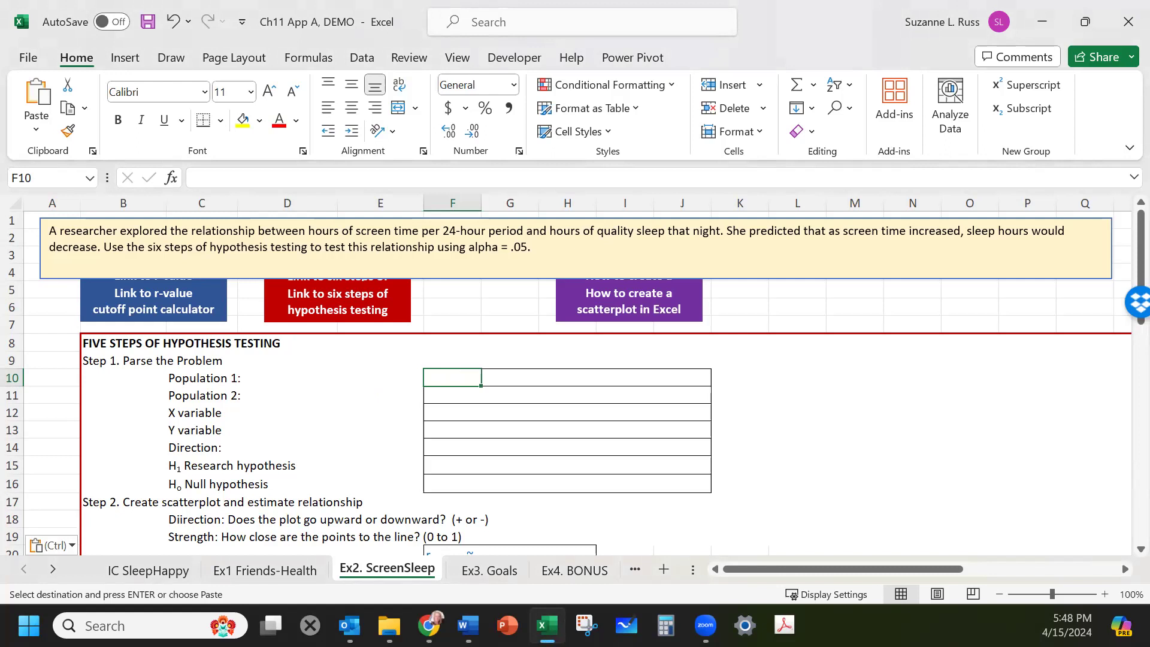
type("P")
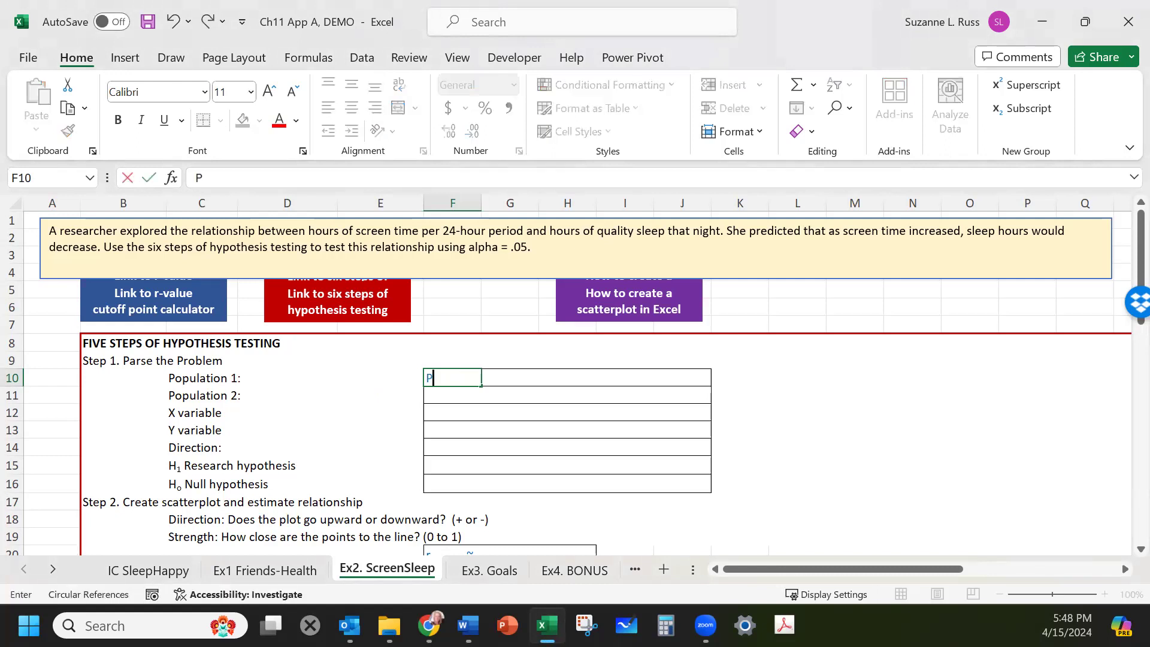
type("eople like those in")
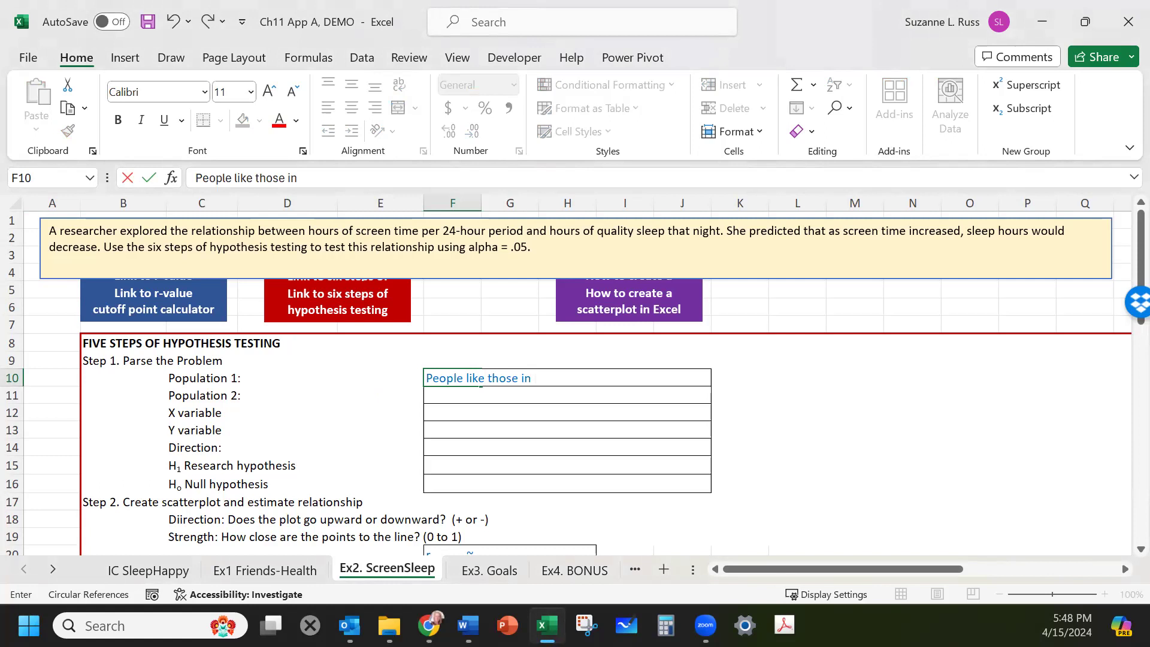
type(" our sample")
Enter "People with no relatinship between the variables" as Population 2.
left_click(524, 392)
left_click(442, 393)
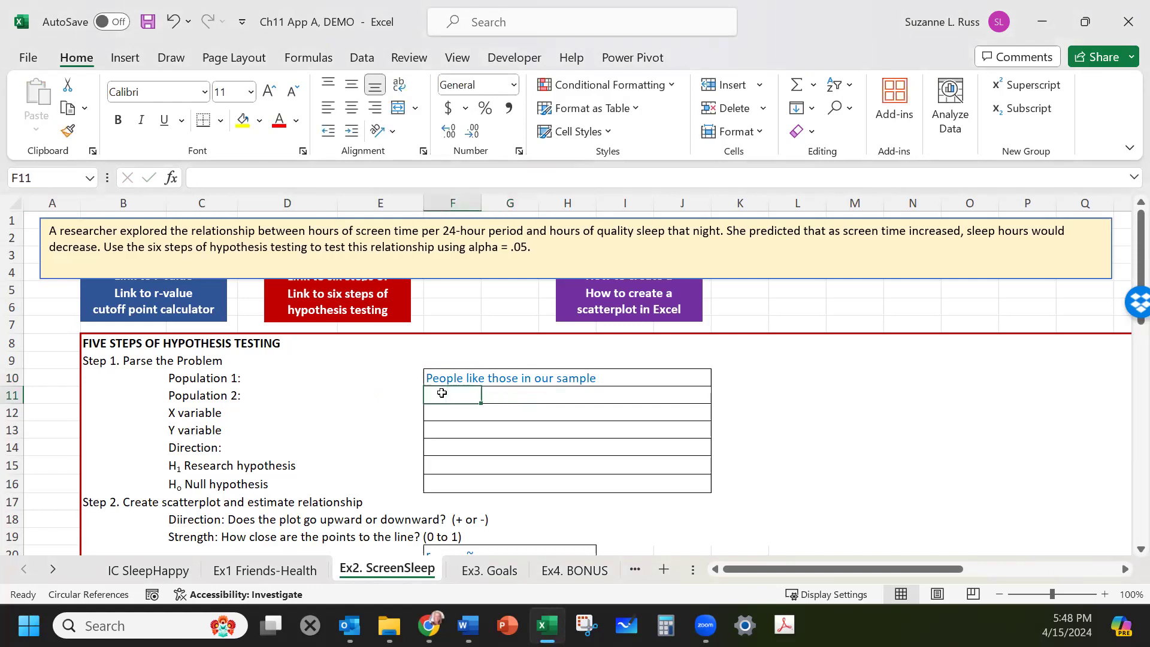
type("Pe")
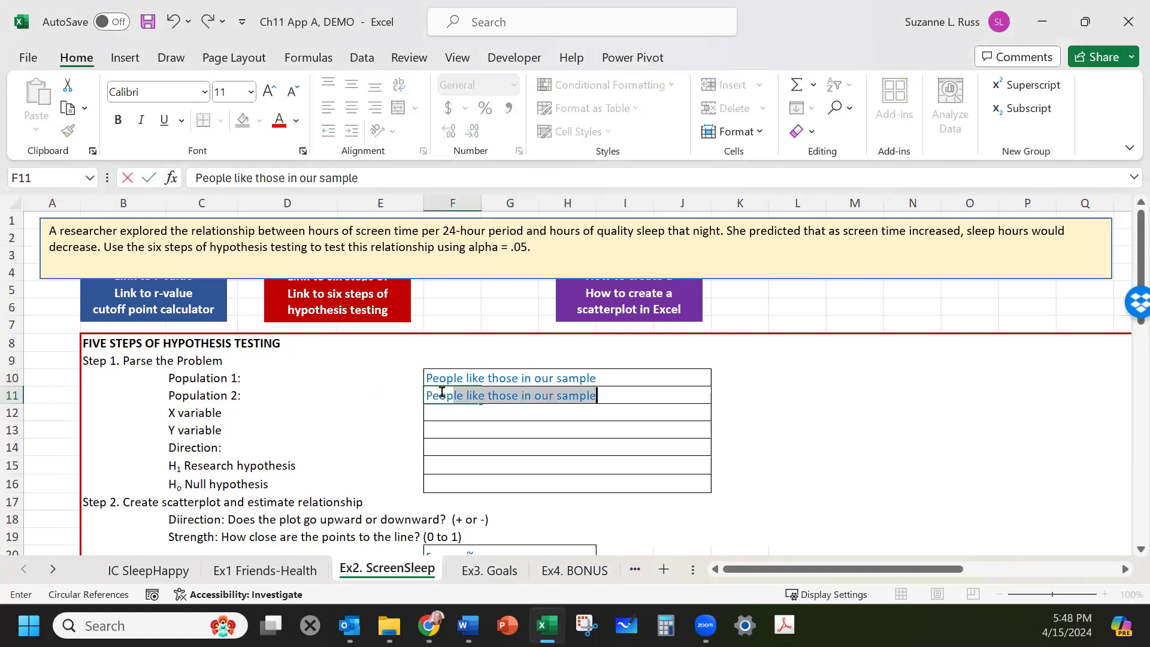
type("ople with no relat")
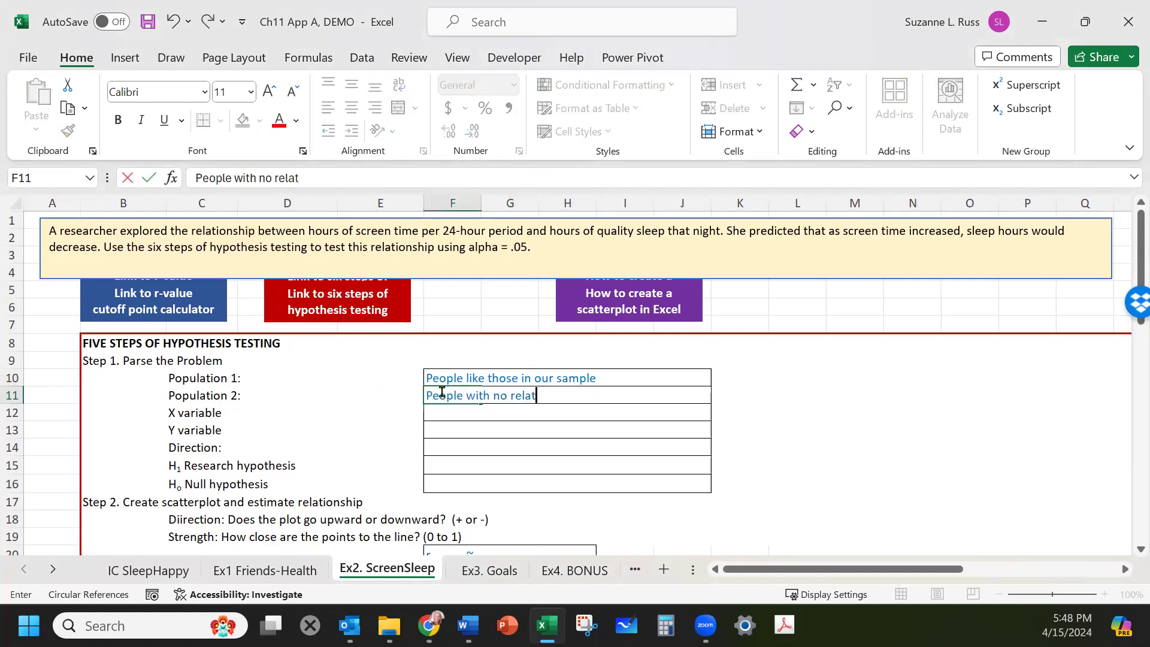
type("inship betwee")
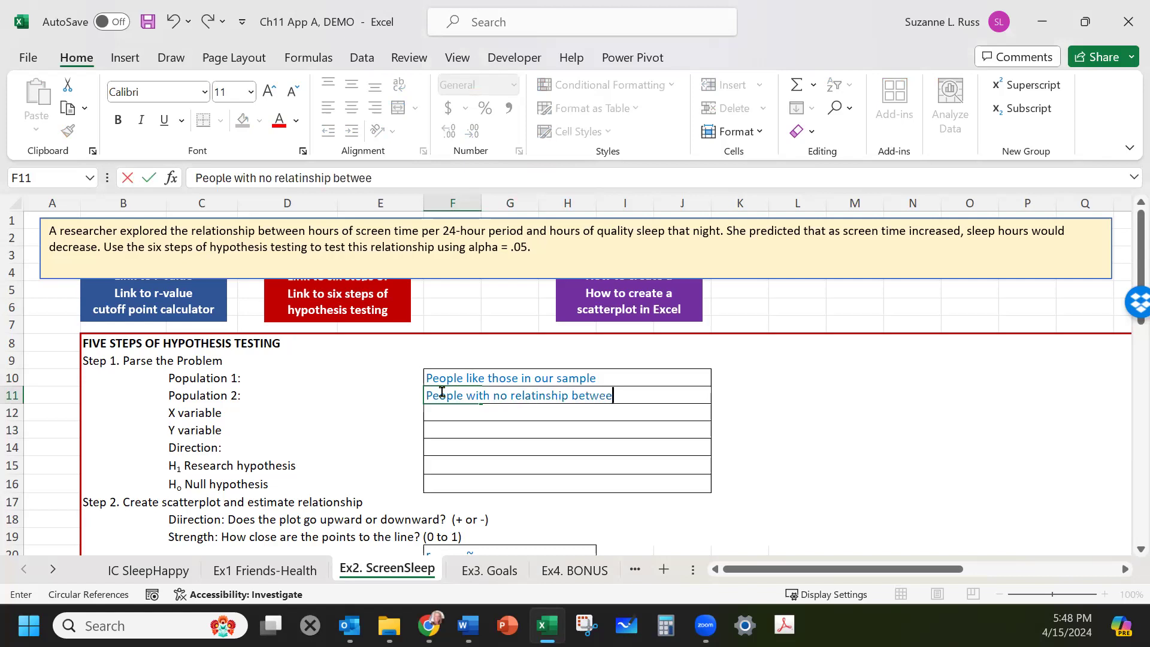
type("n the variables")
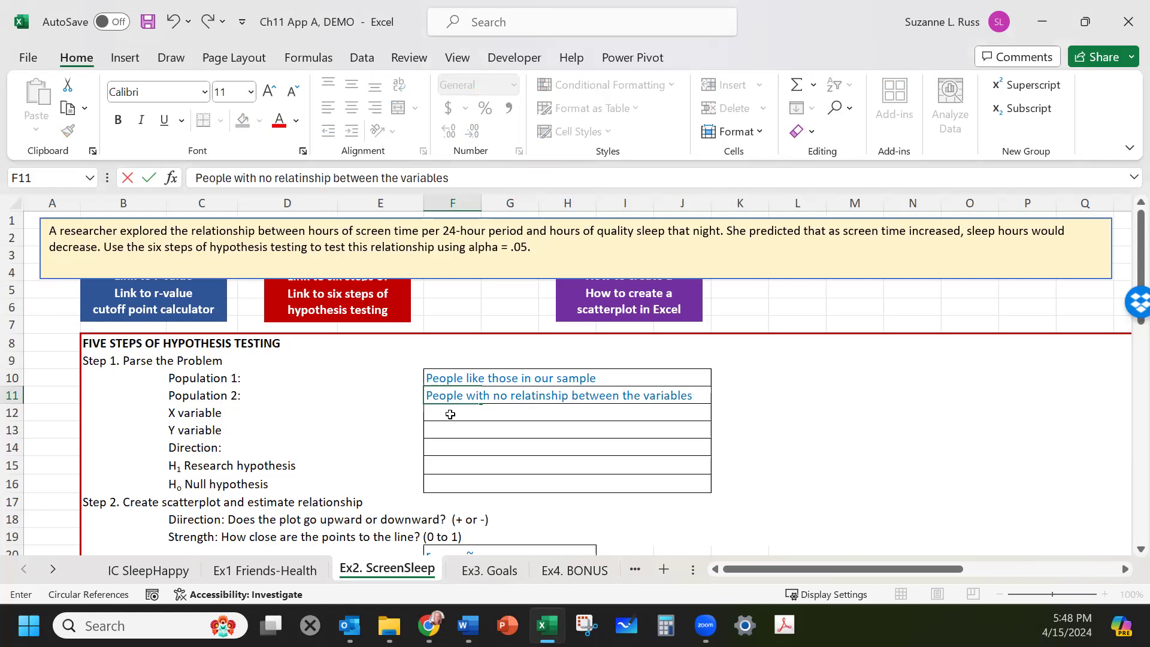
key("Return")
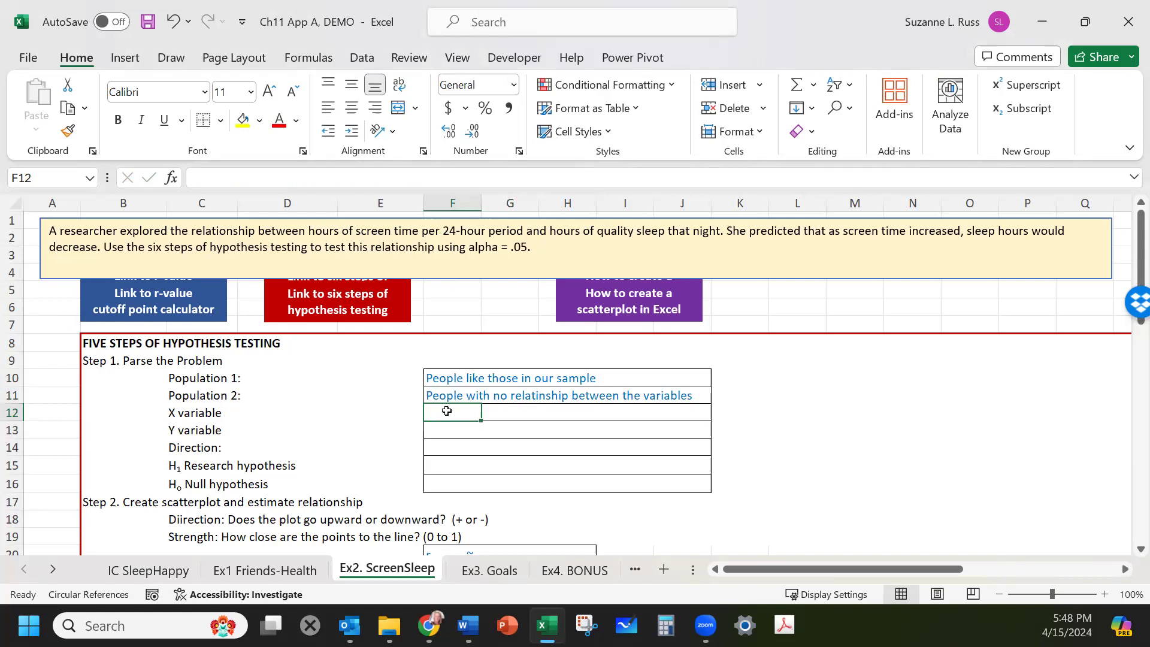
Enter "Hours of screen time per 24 hour period" as the X variable.
type("I")
key("BackSpace")
scroll(446, 410, "down", 7)
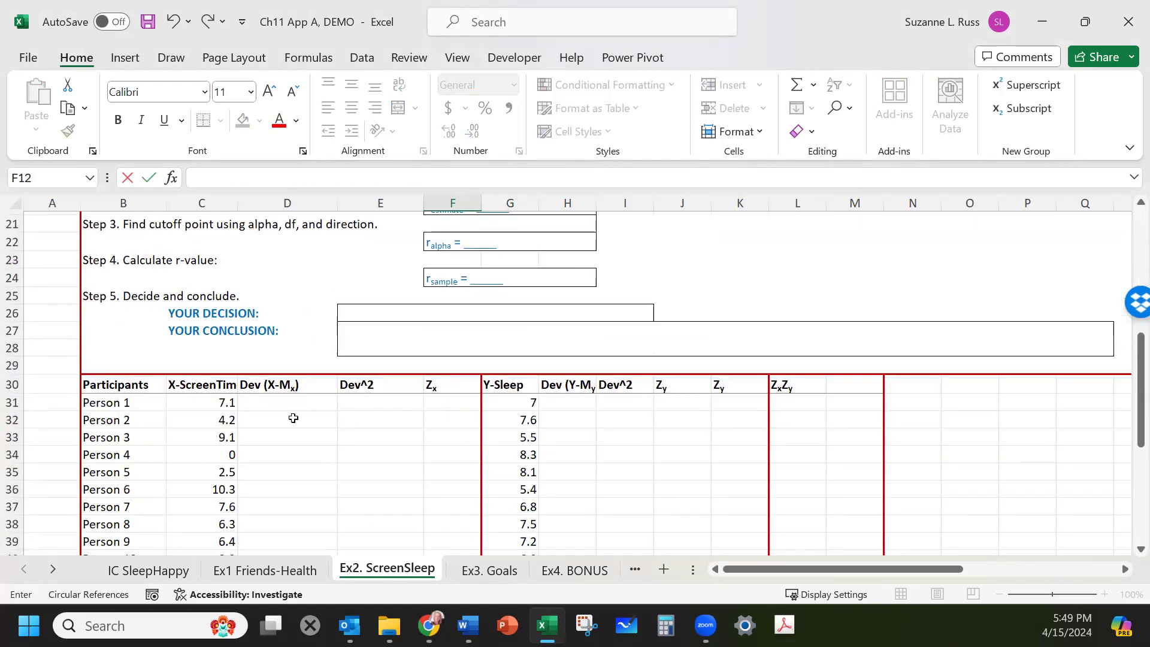
scroll(293, 417, "up", 6)
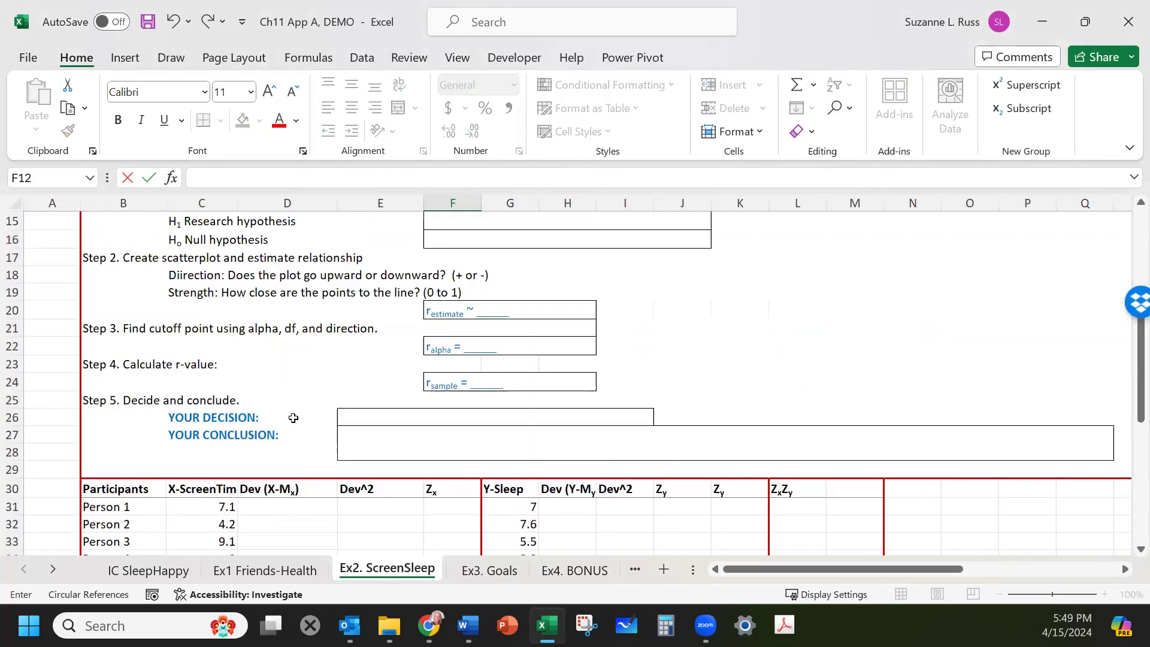
type("Hours of screen time per 24 hour period")
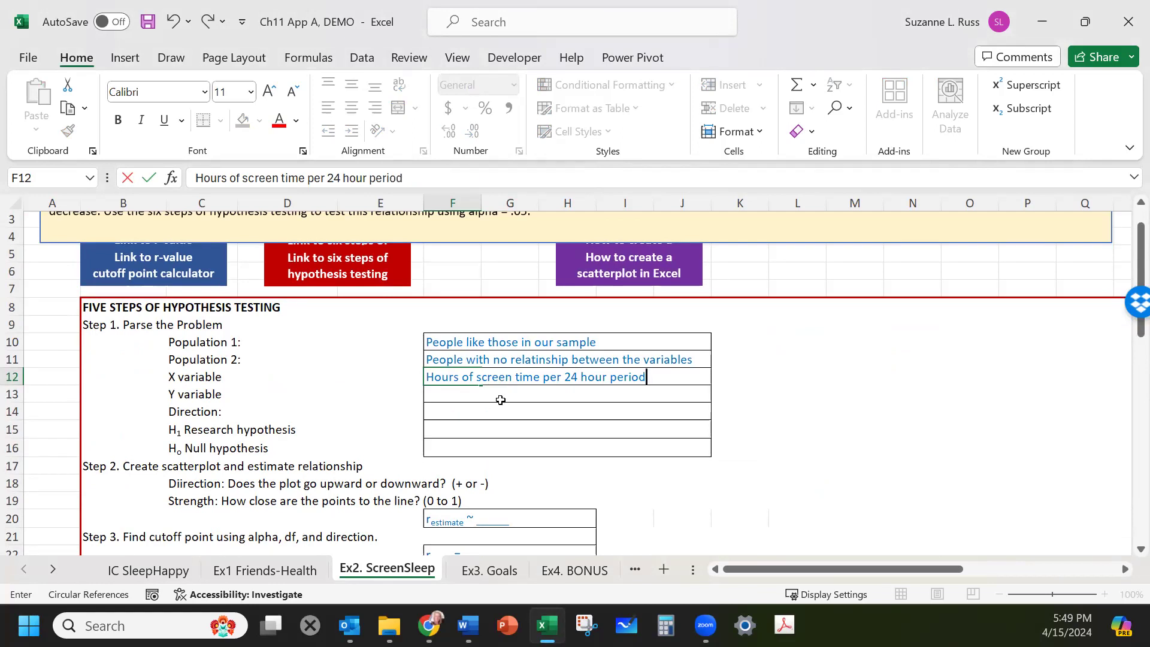
Enter "Hours of quality sleep" as the Y variable, taken from the problem statement.
left_click(502, 393)
scroll(497, 394, "up", 1)
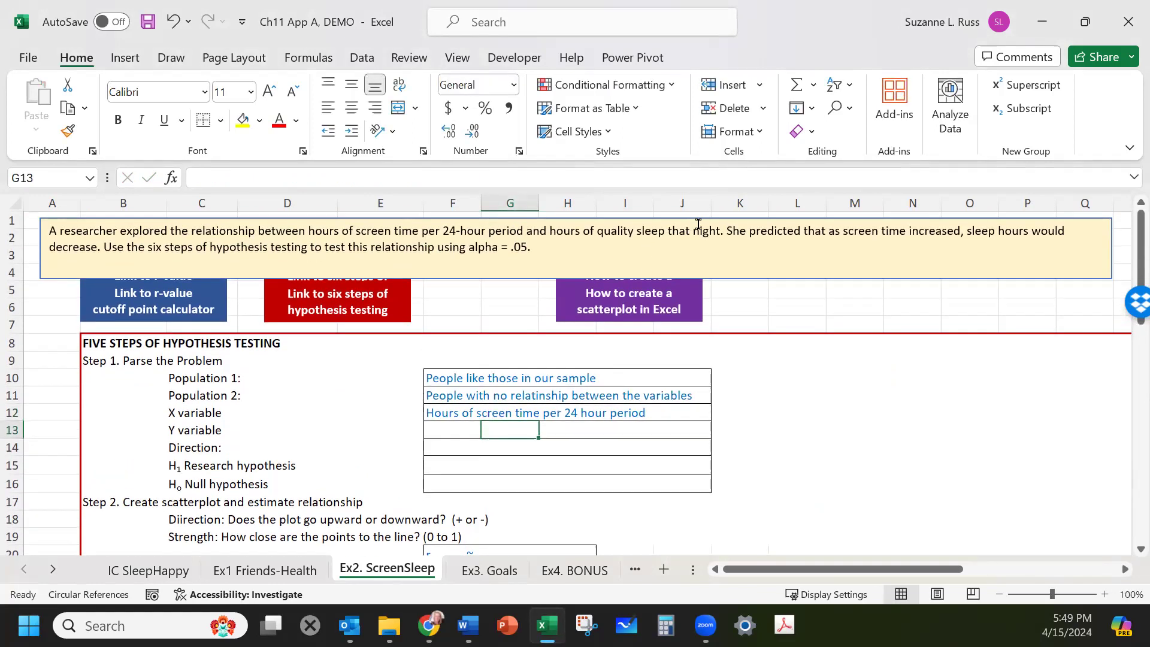
left_click(596, 231)
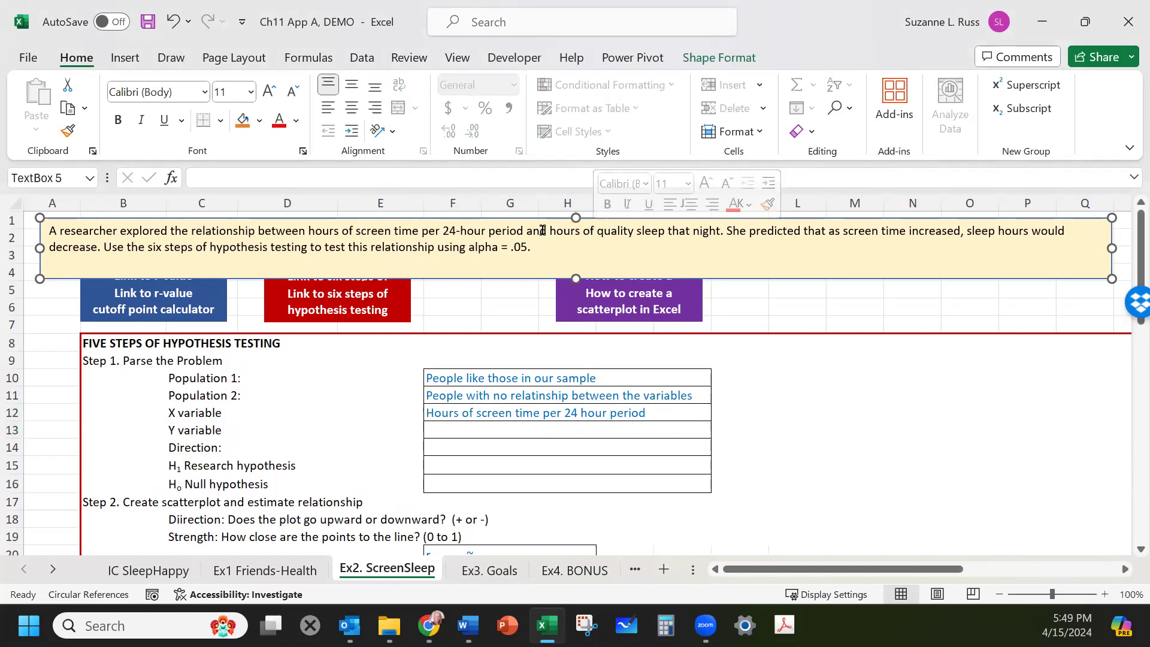
left_click_drag(548, 230, 669, 235)
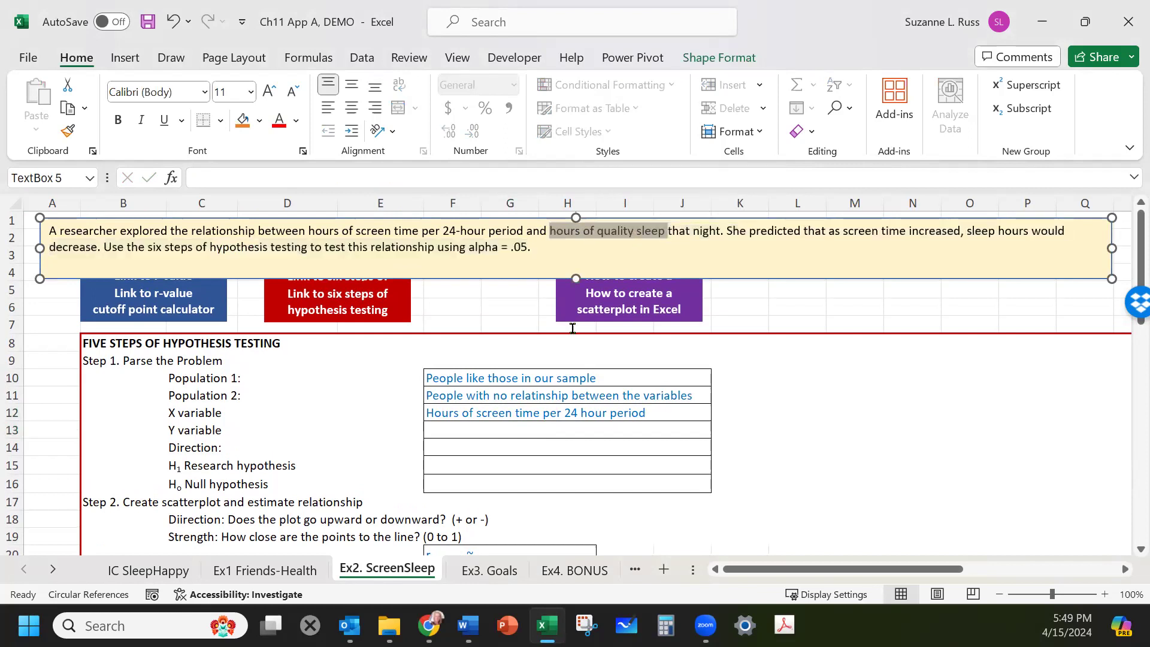
double_click(472, 430)
type("Hours of quali")
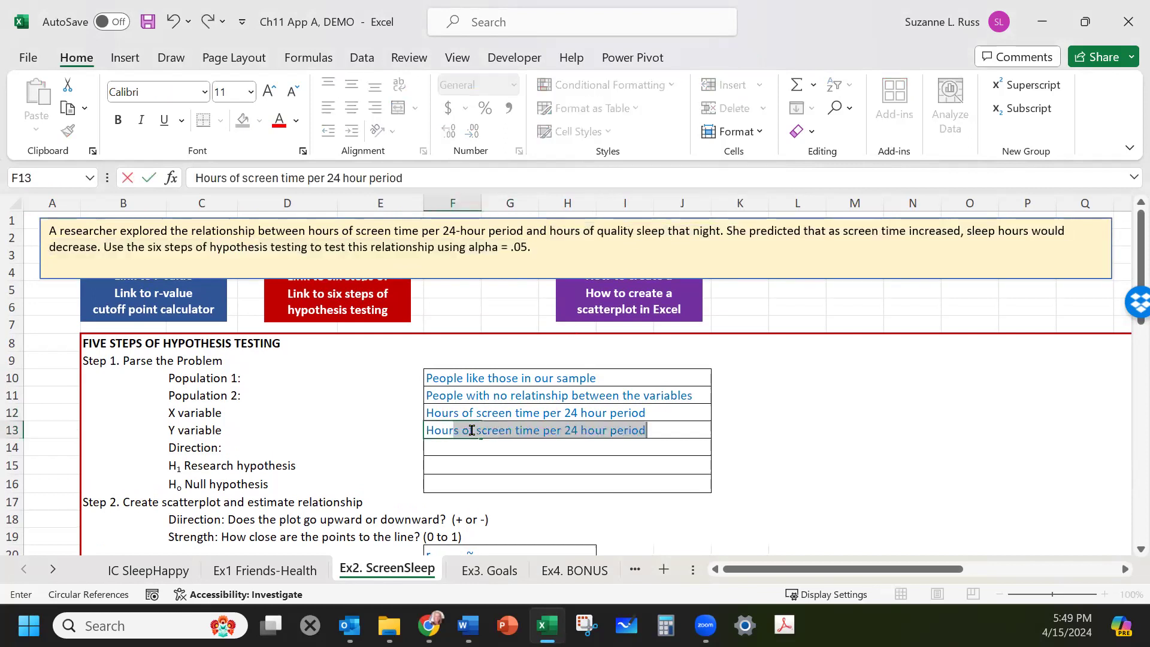
type("ty sleep")
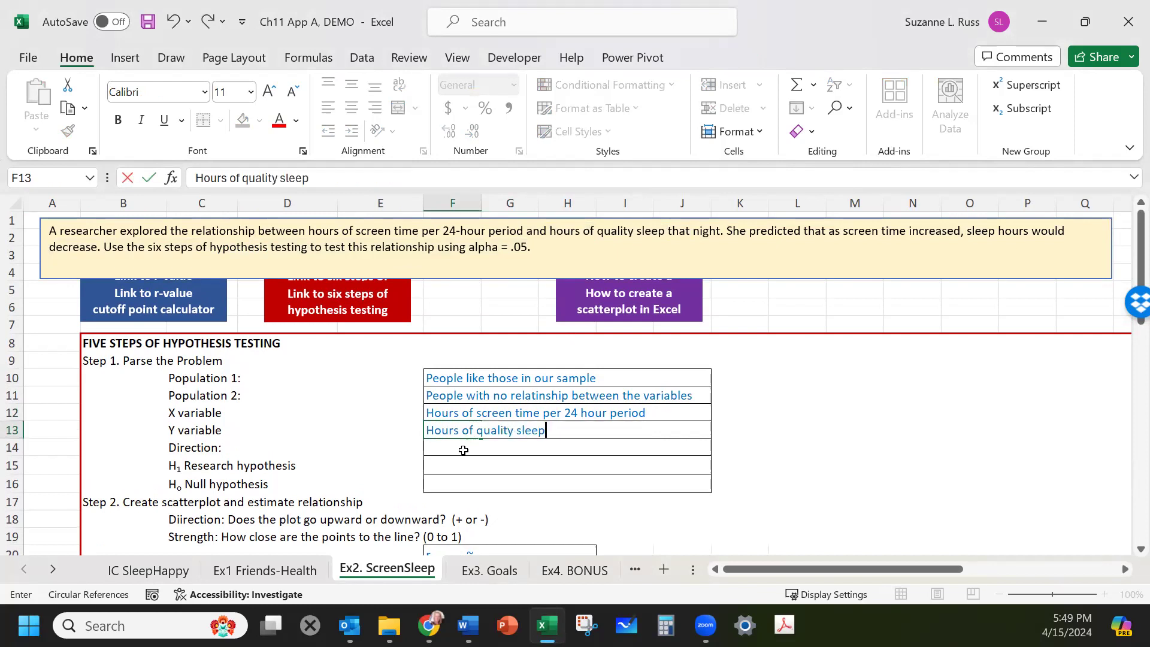
left_click(461, 448)
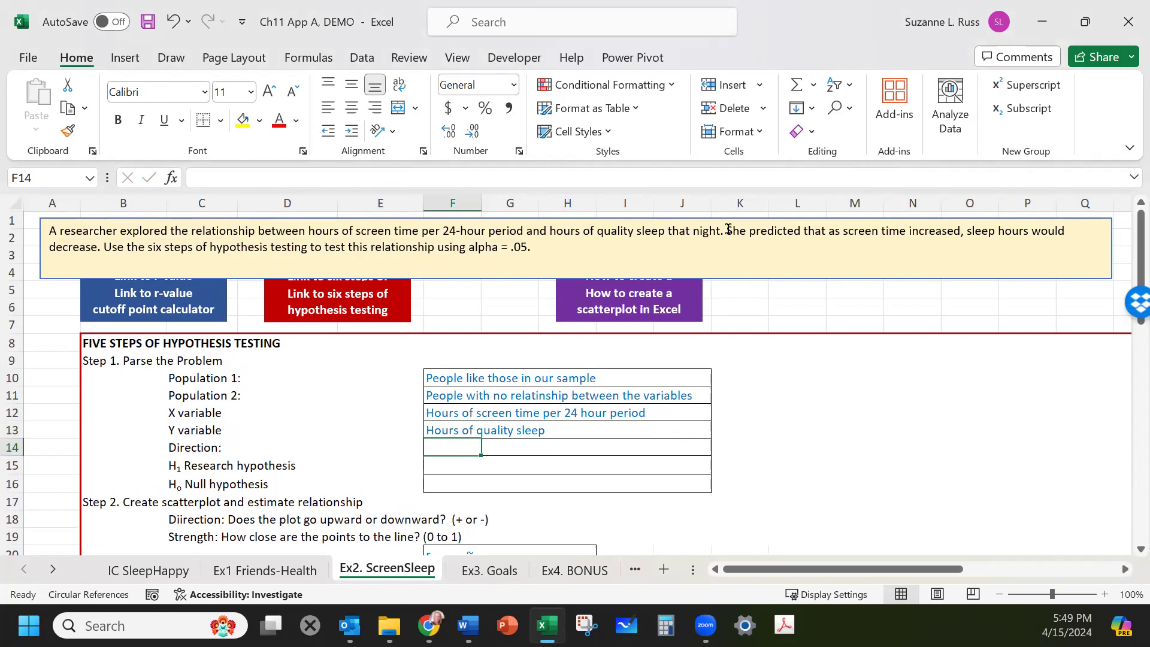
Handwrite an up-and-down arrow note reading "negative" beside the problem statement, based on the researcher's prediction.
left_click_drag(727, 230, 741, 256)
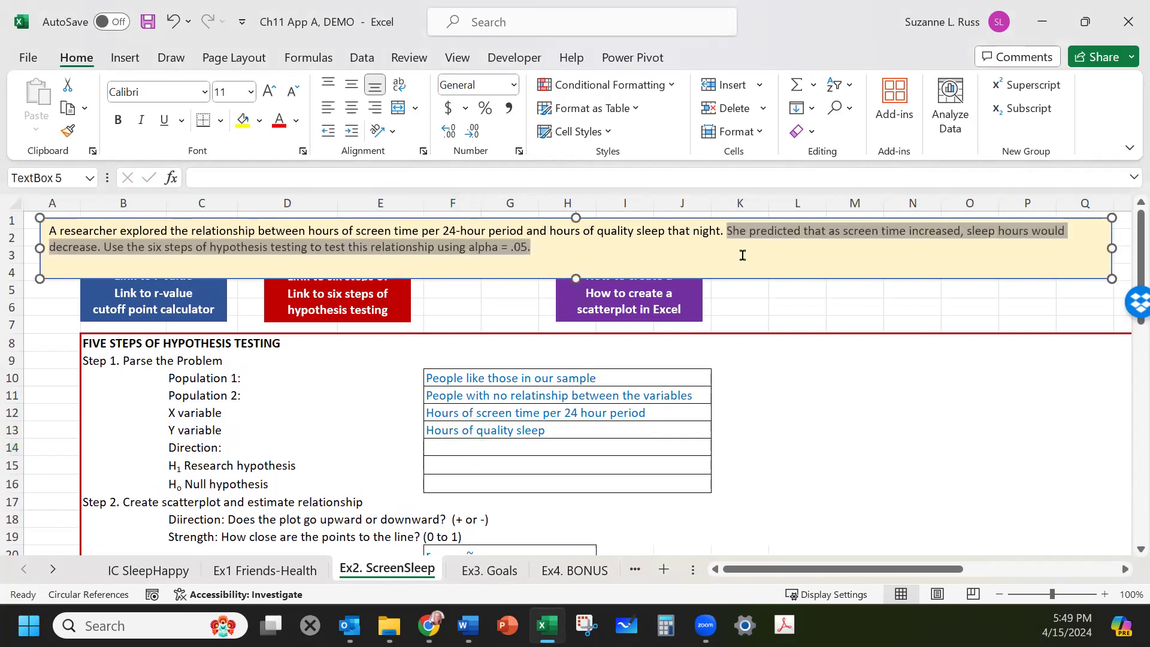
left_click(728, 232)
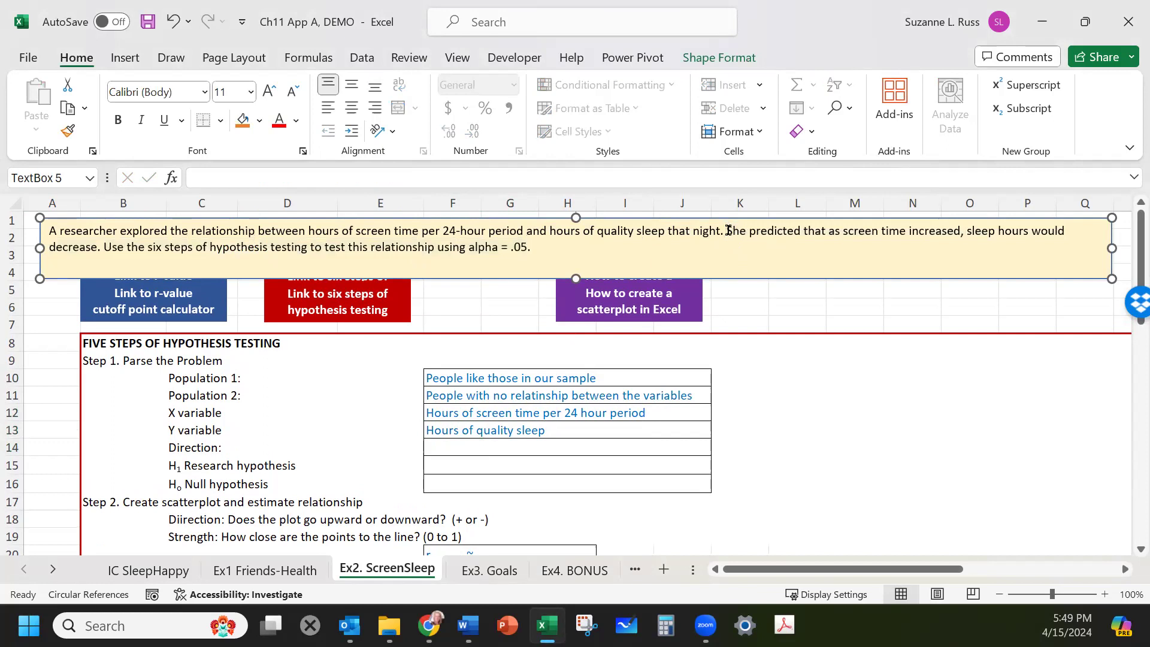
left_click_drag(725, 231, 931, 232)
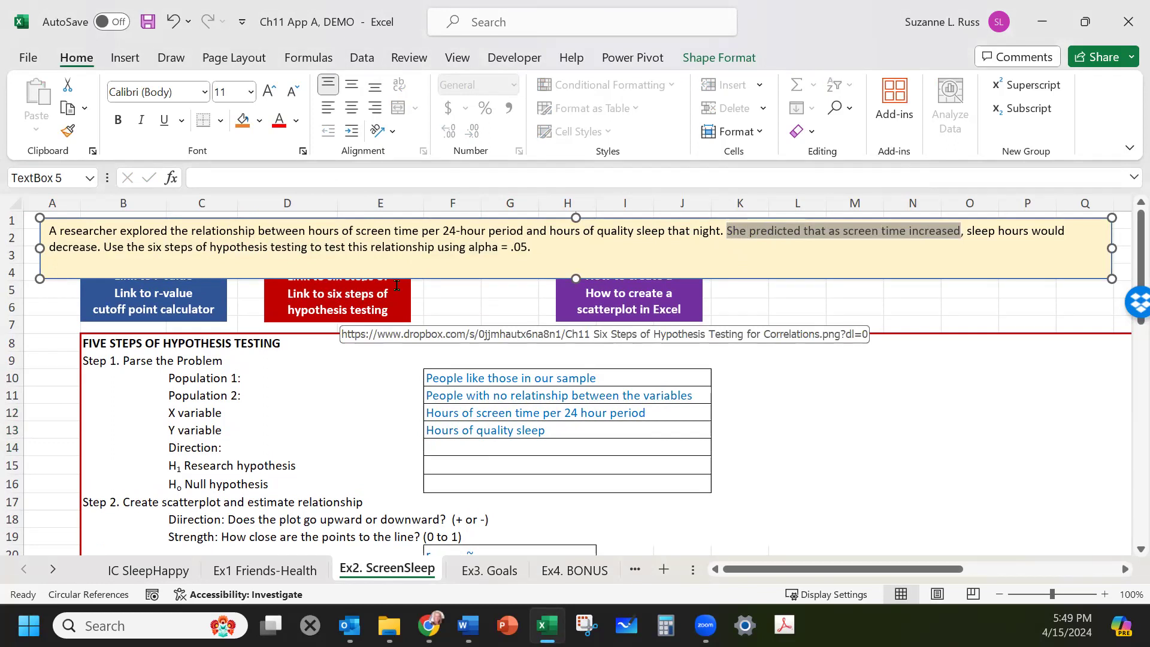
mouse_move(837, 313)
left_mouse_down()
mouse_move(837, 287)
mouse_move(847, 309)
mouse_move(885, 297)
mouse_move(922, 319)
mouse_move(957, 293)
left_mouse_up()
left_click_drag(955, 297, 957, 306)
left_click_drag(960, 297, 979, 303)
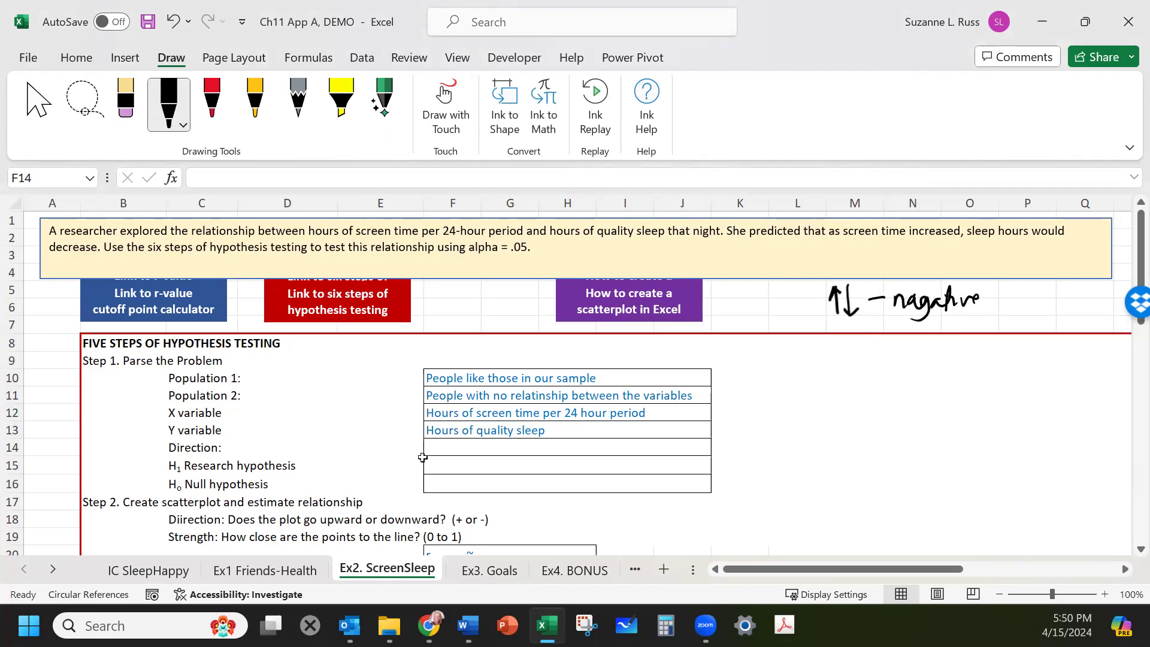
Enter "negatuive = One-tailed low" as the Direction.
left_click(458, 446)
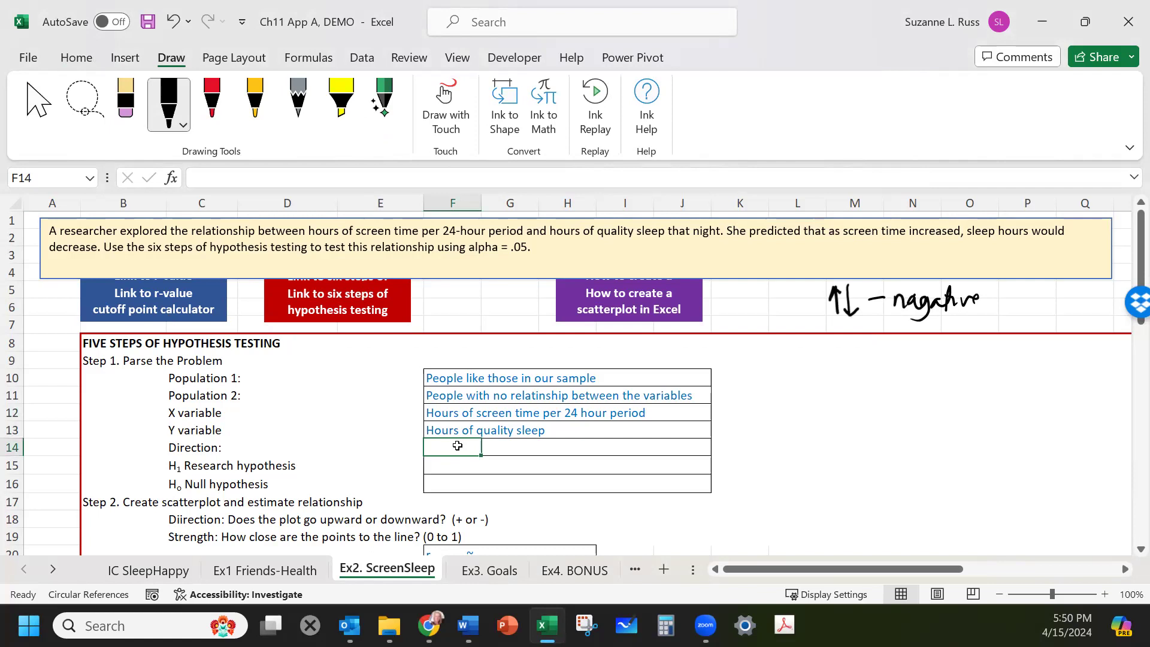
type("N")
key("BackSpace")
type("\"Negatv")
key("BackSpace")
key("BackSpace")
key("BackSpace")
key("BackSpace")
key("BackSpace")
key("BackSpace")
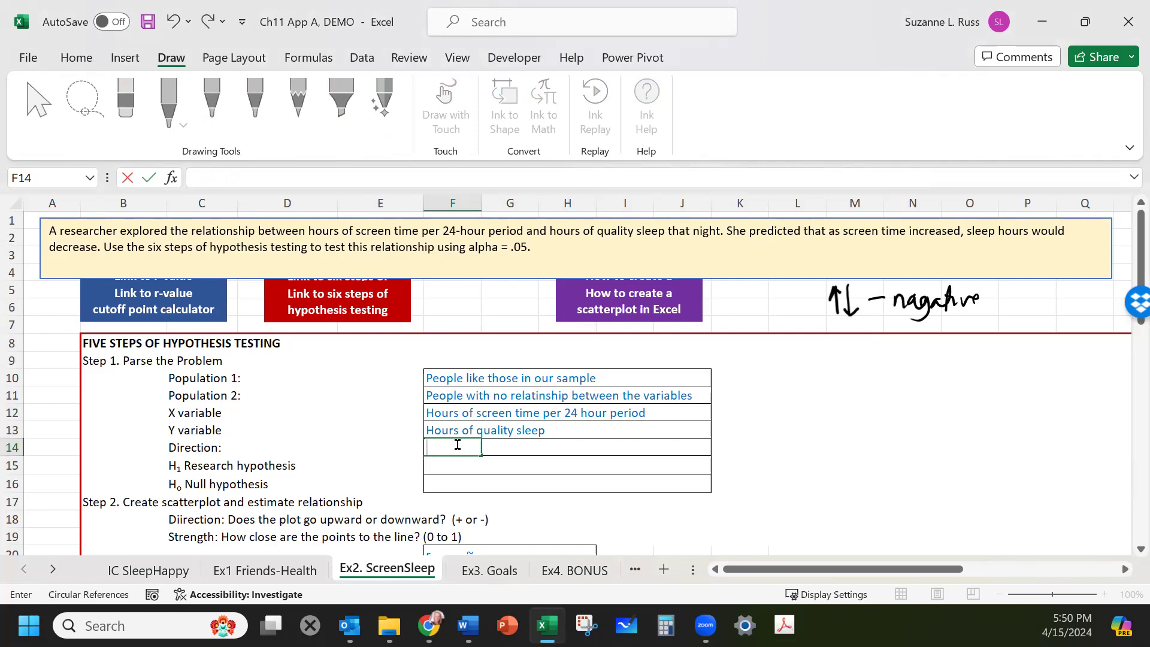
type("negatuives")
key("BackSpace")
key("BackSpace")
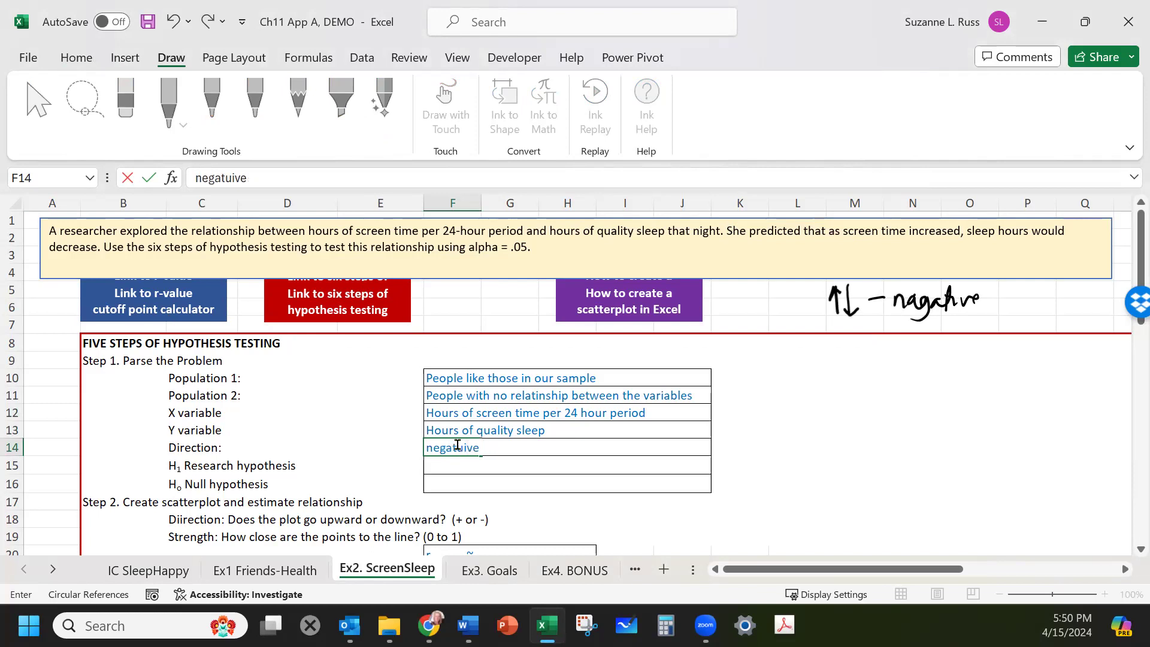
type("= One-tailed low")
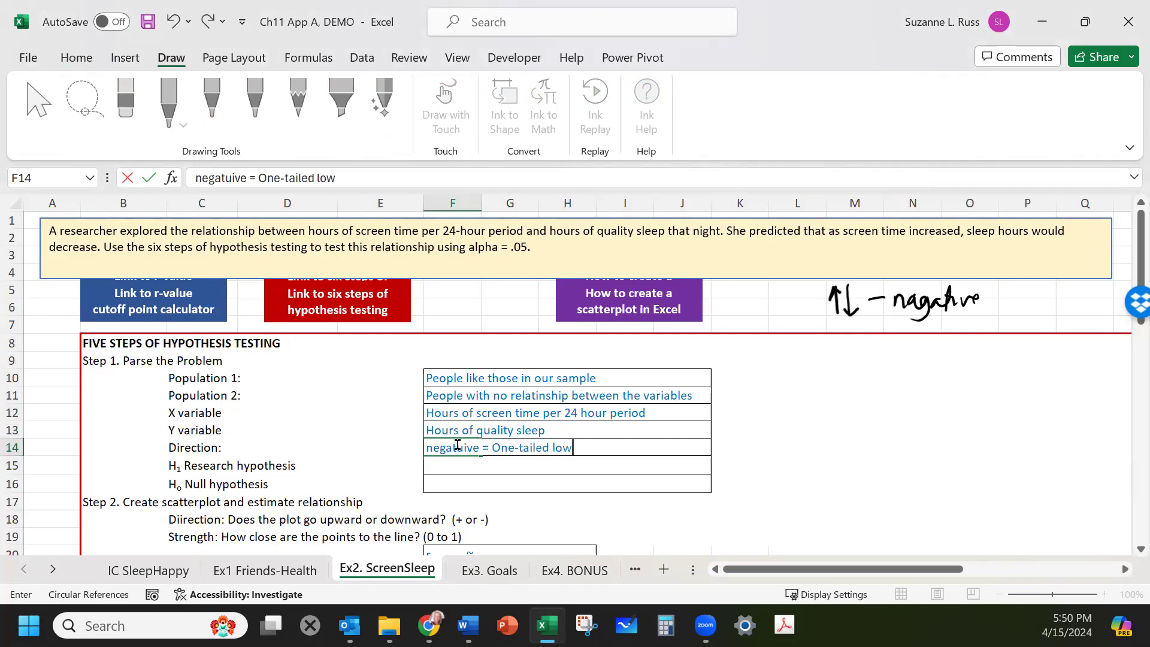
Enter "There will be a significant negative relationship between the variables." as the research hypothesis H1.
left_click(452, 462)
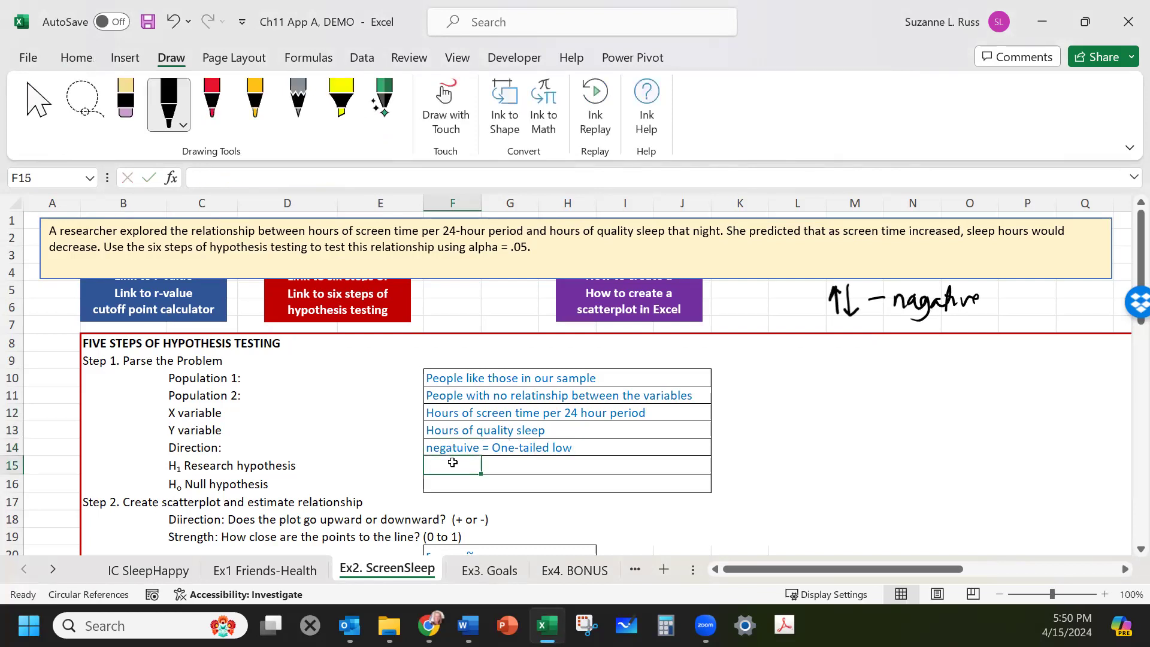
type("There")
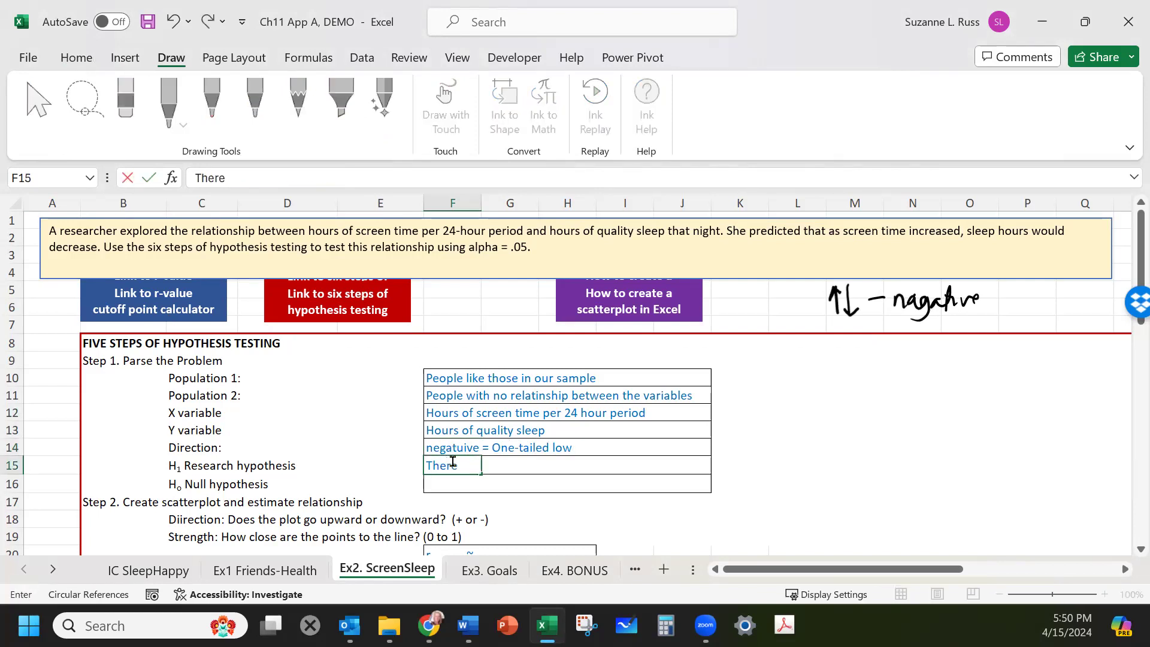
type(" will be a si")
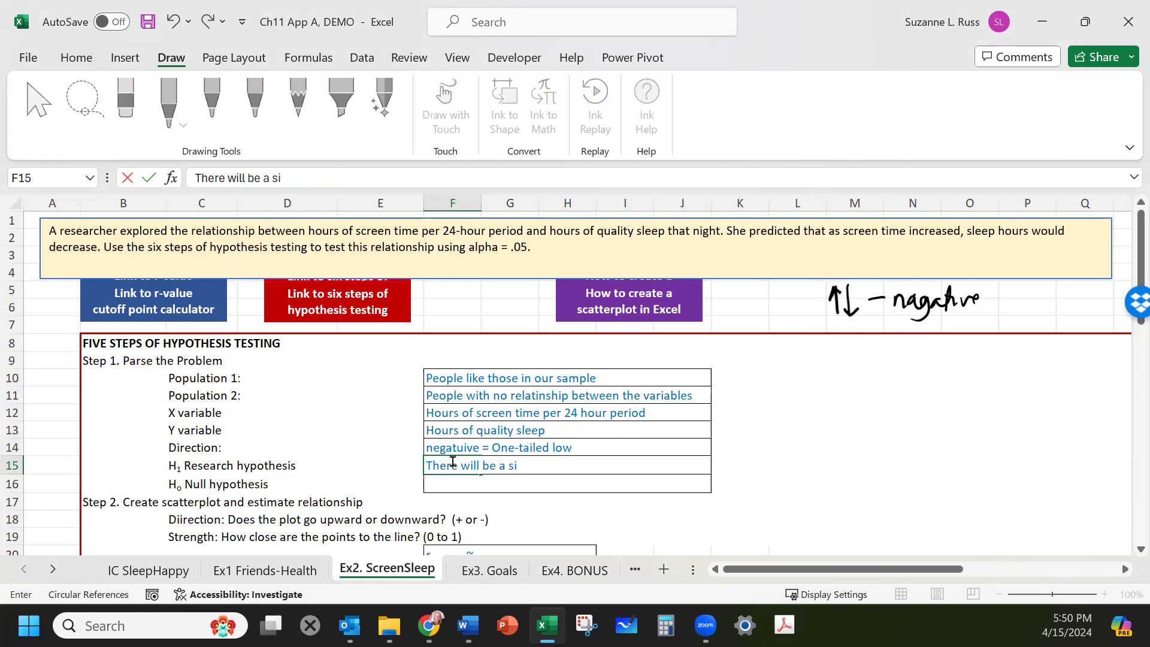
type("gnificant ne")
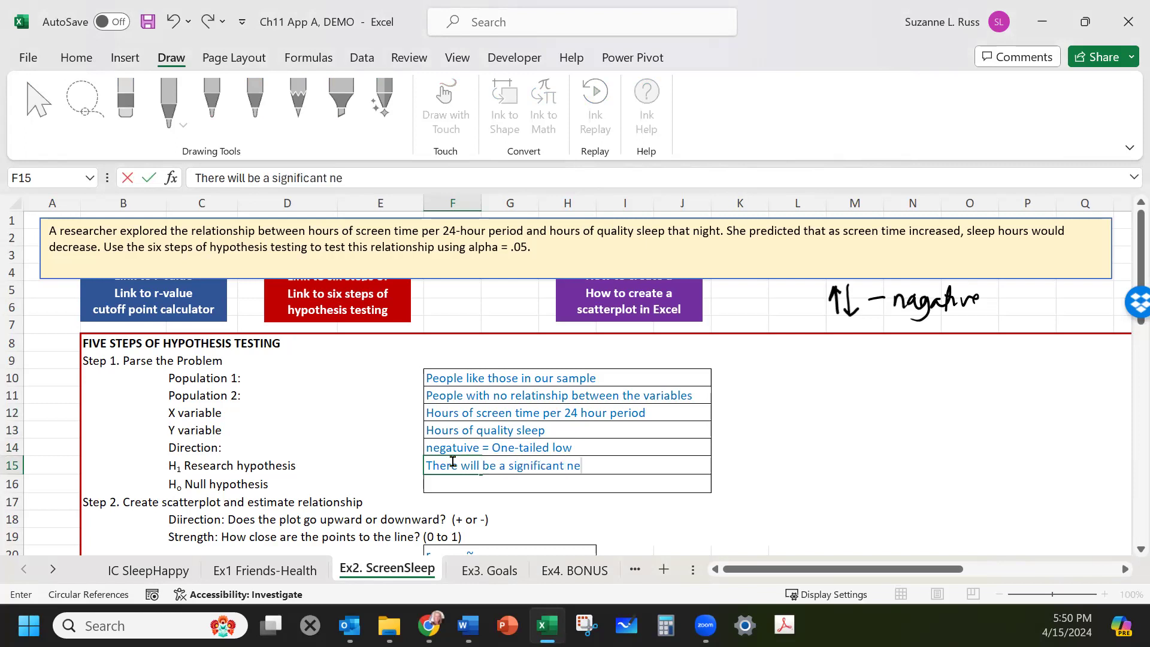
type("gative relations")
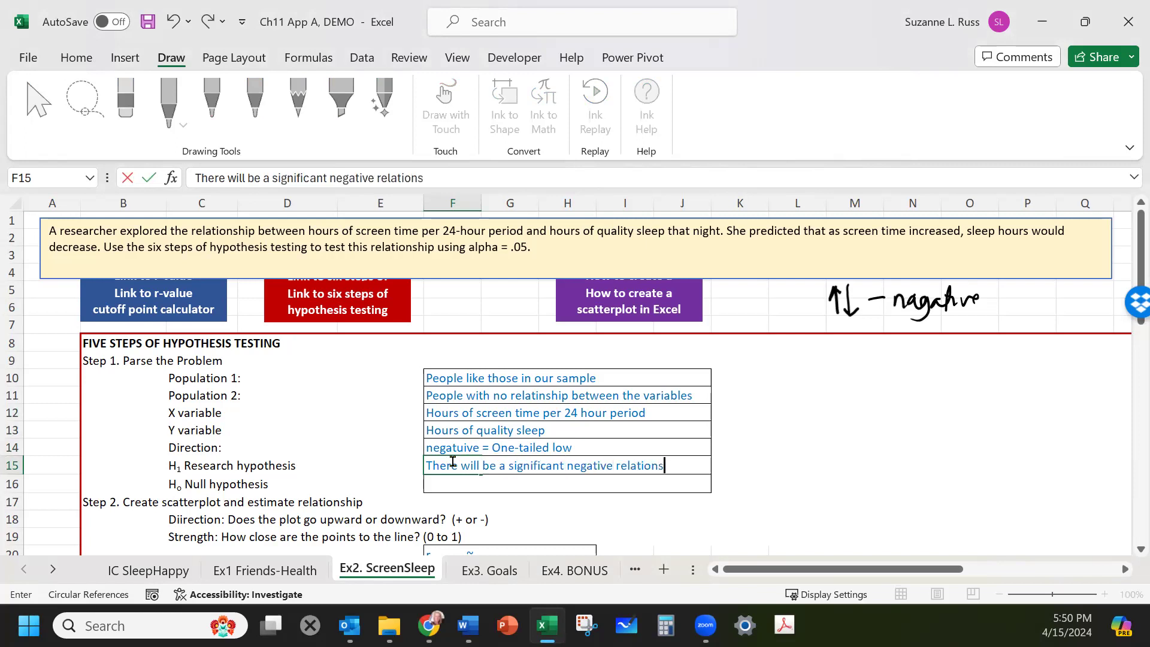
type("hip between ")
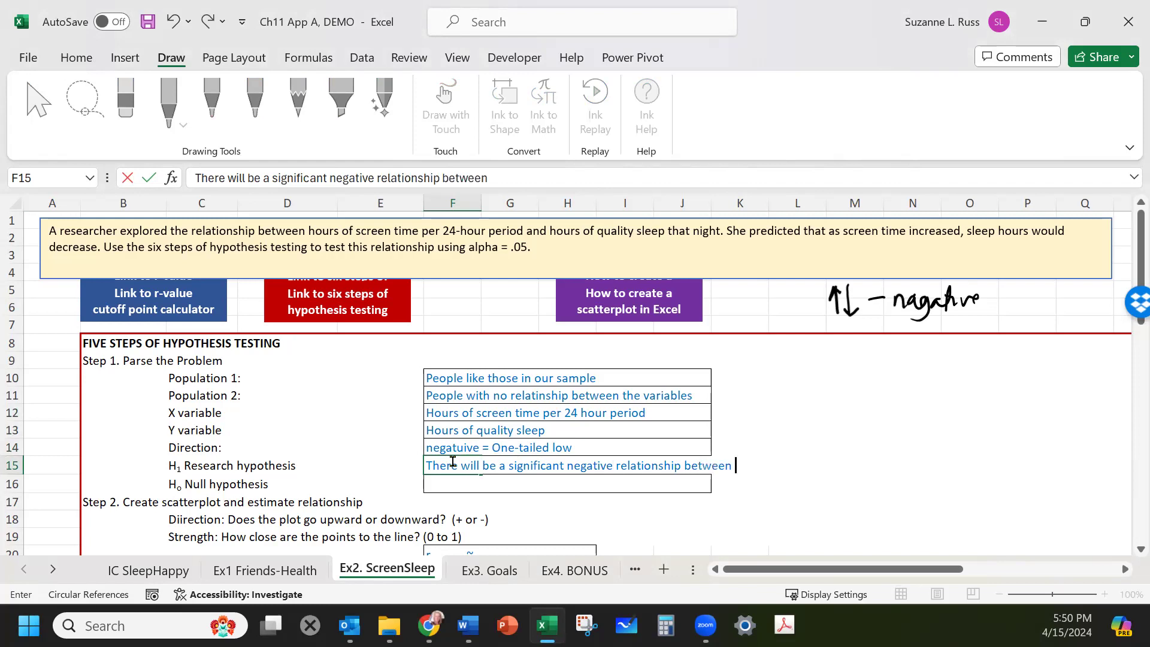
type("the variables")
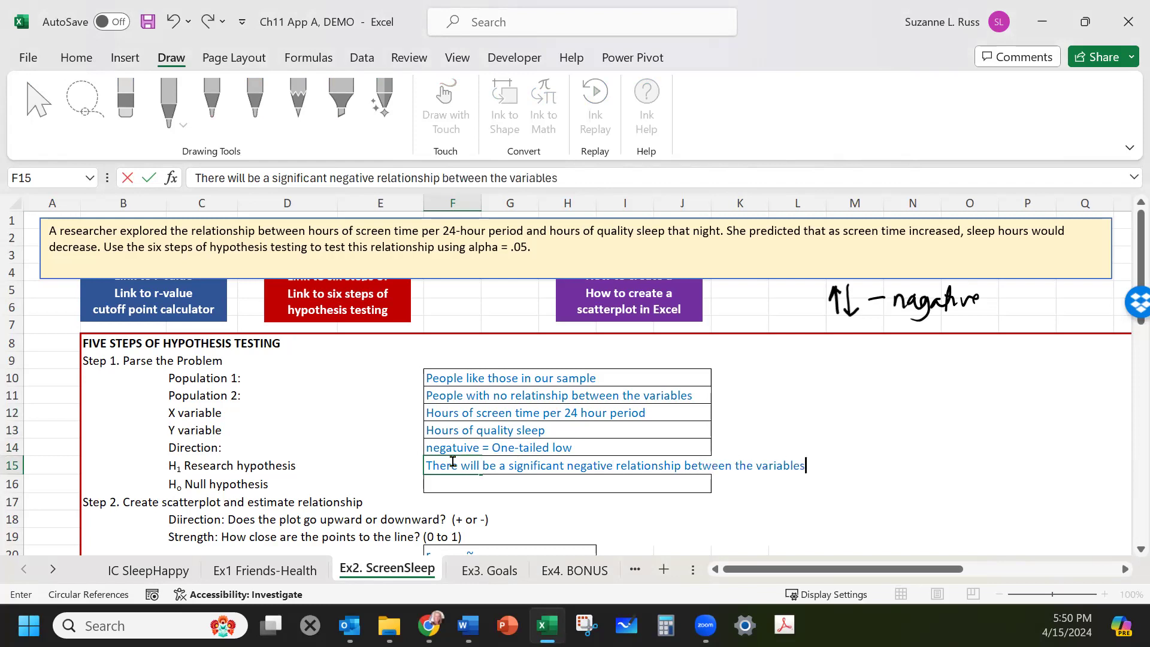
type(".")
left_click(462, 467)
left_click_drag(425, 460, 847, 467)
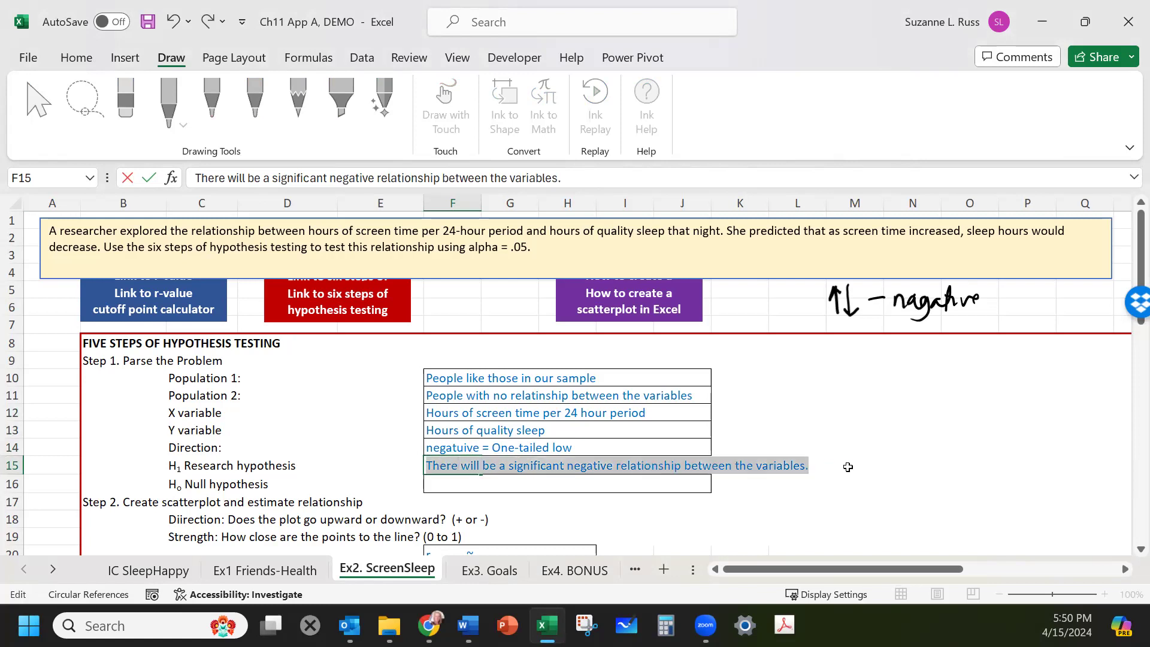
key("ctrl+c")
left_click(492, 485)
key("ctrl+v")
left_click(452, 484)
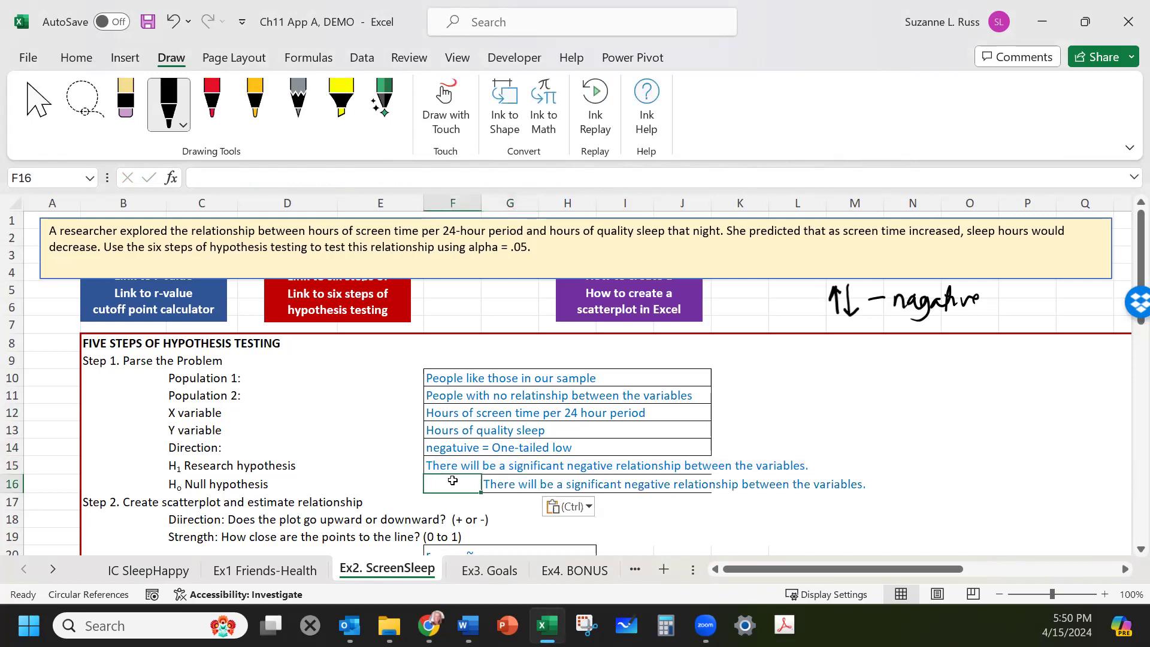
key("ctrl+v")
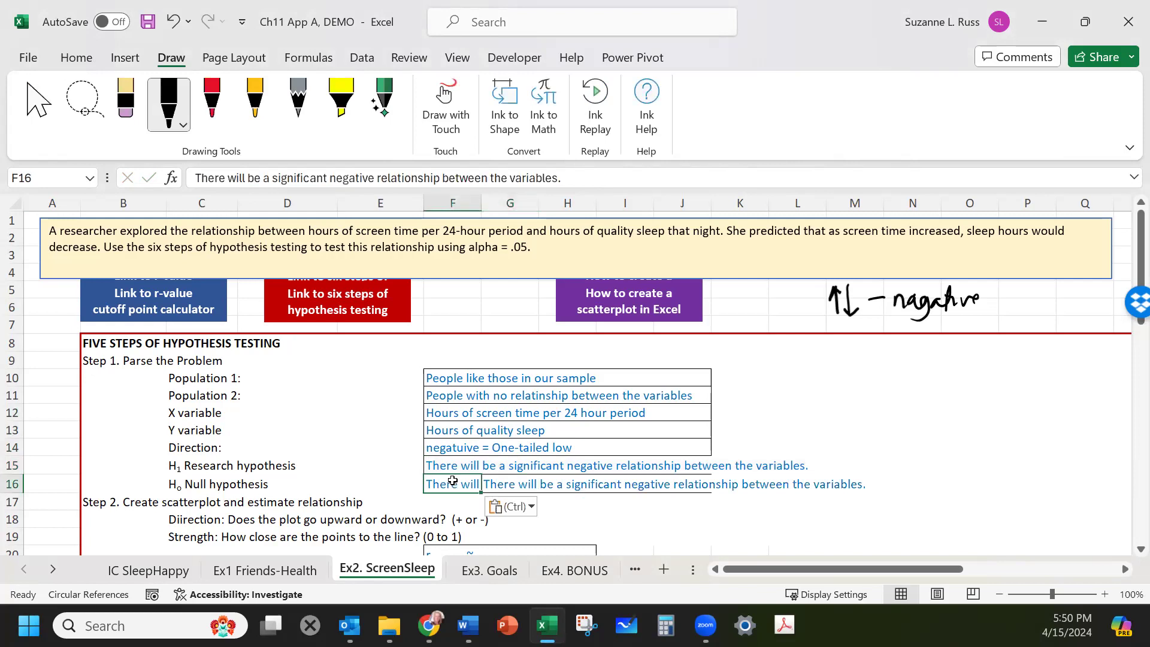
left_click(519, 482)
key("Delete")
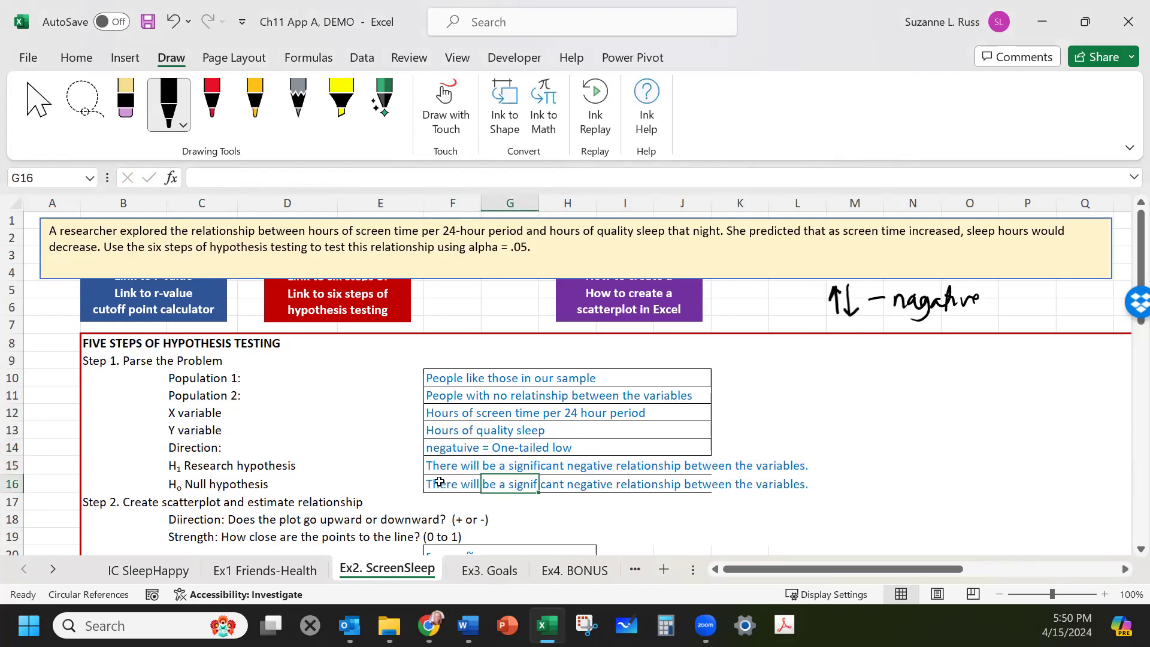
left_click(436, 483)
type("not")
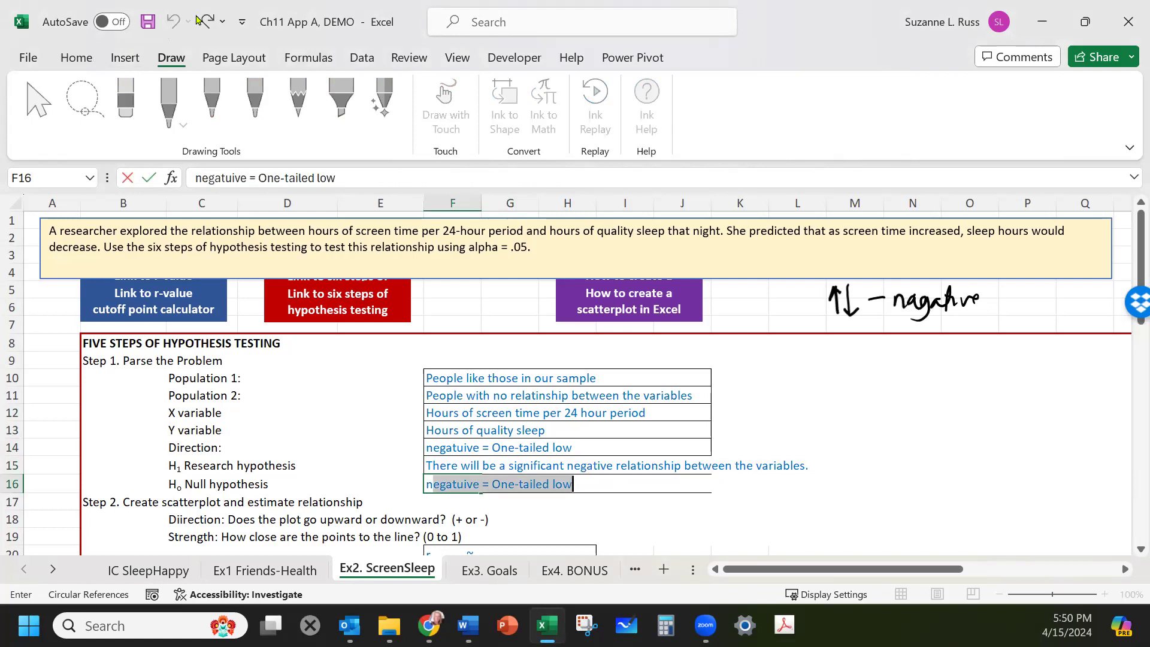
type("ot")
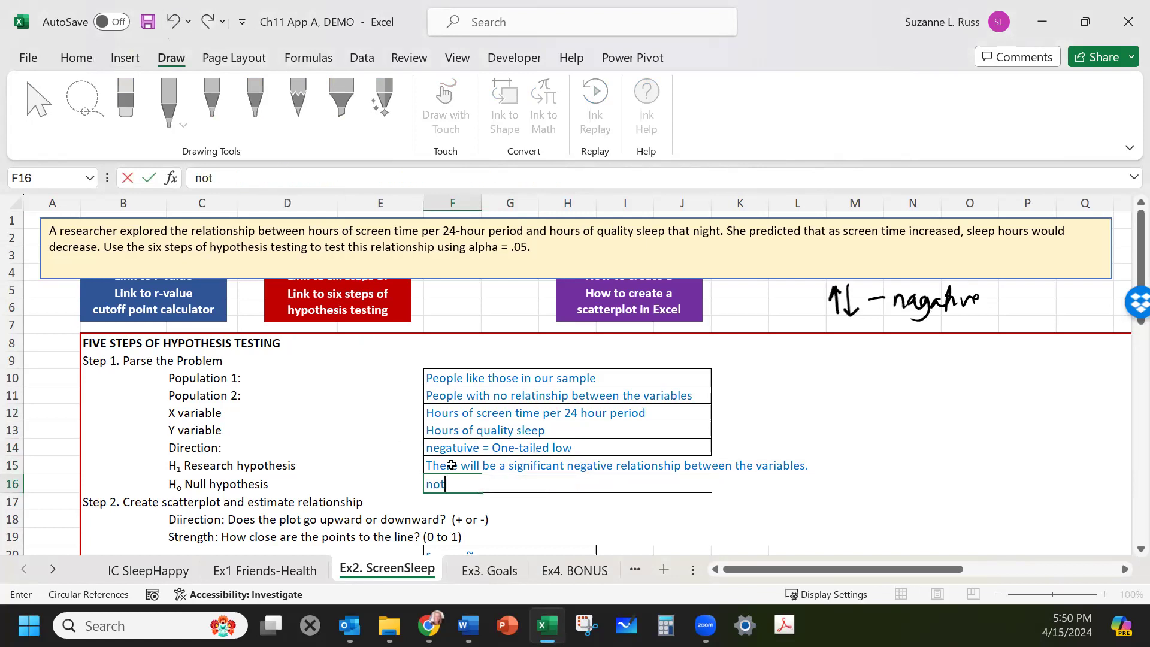
left_click(449, 484)
left_click(611, 521)
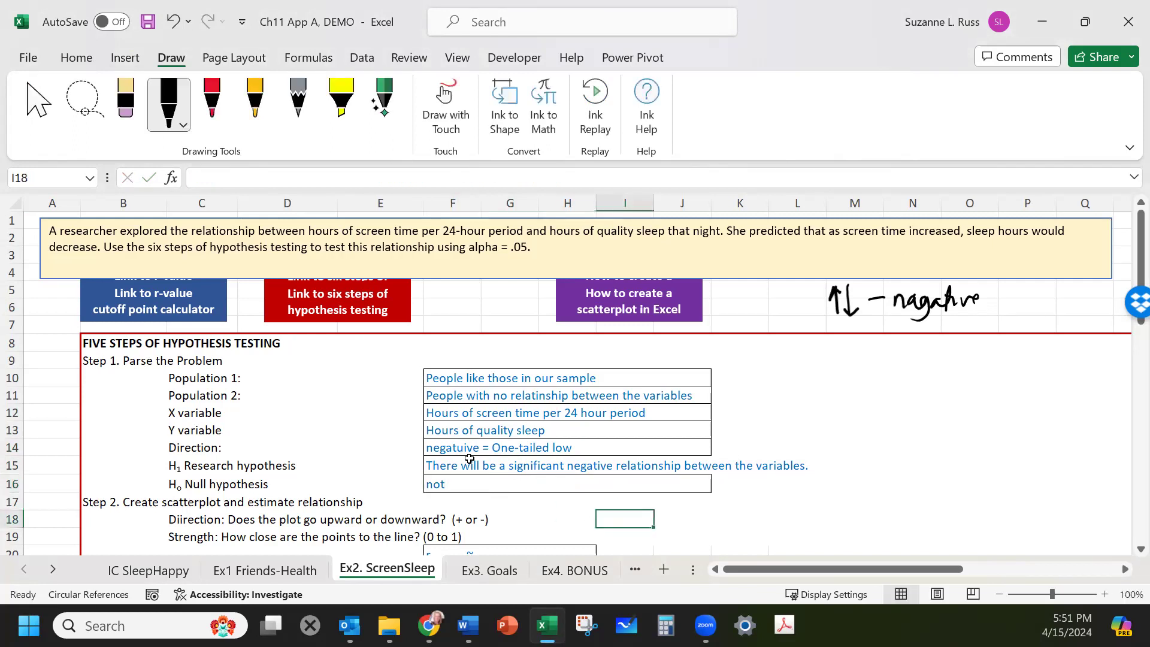
Enter "There will not be a significant negative relationship between the variables." as the null hypothesis H0, based on H1.
left_click(443, 464)
key("ctrl+c")
left_click(446, 484)
key("ctrl+v")
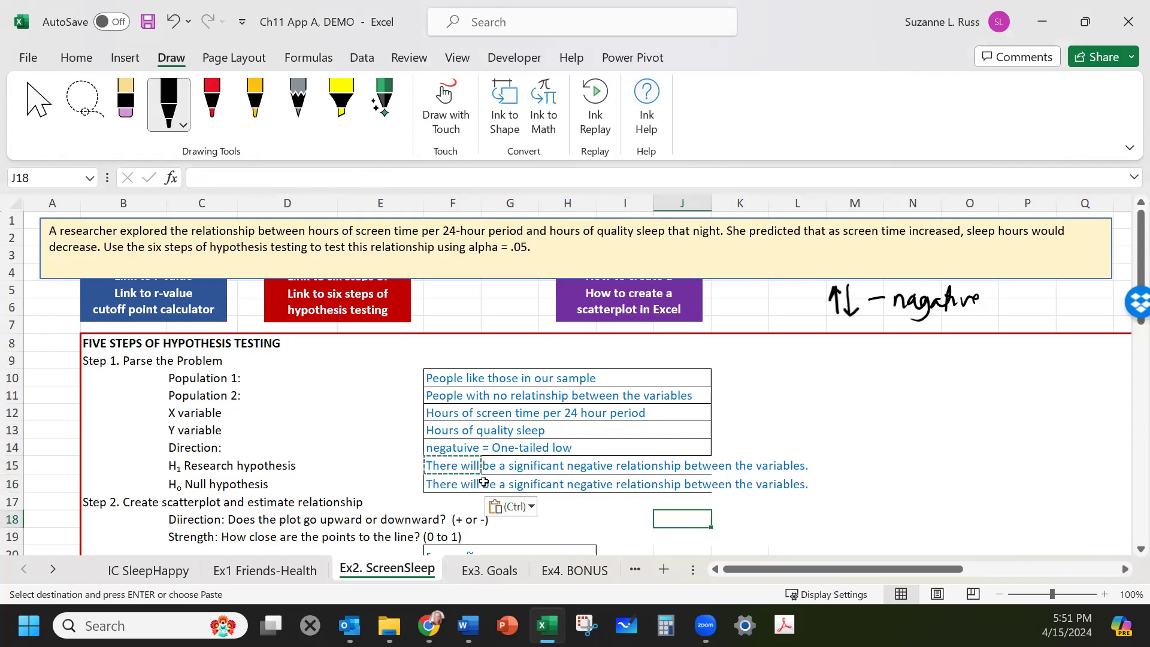
double_click(476, 484)
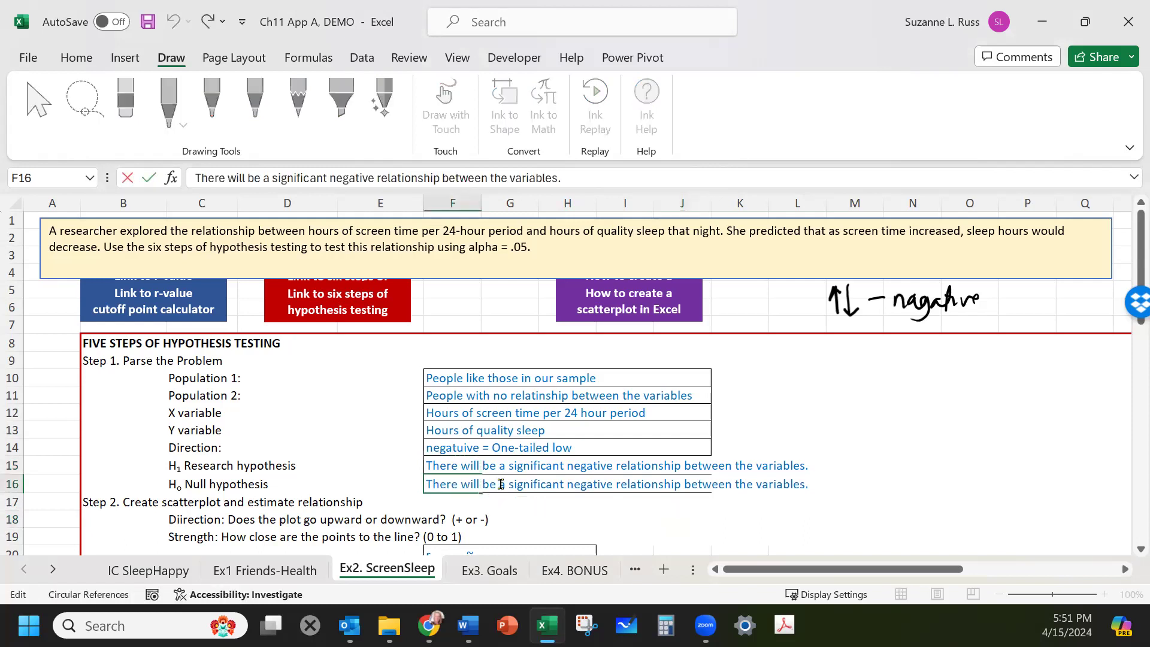
type("not")
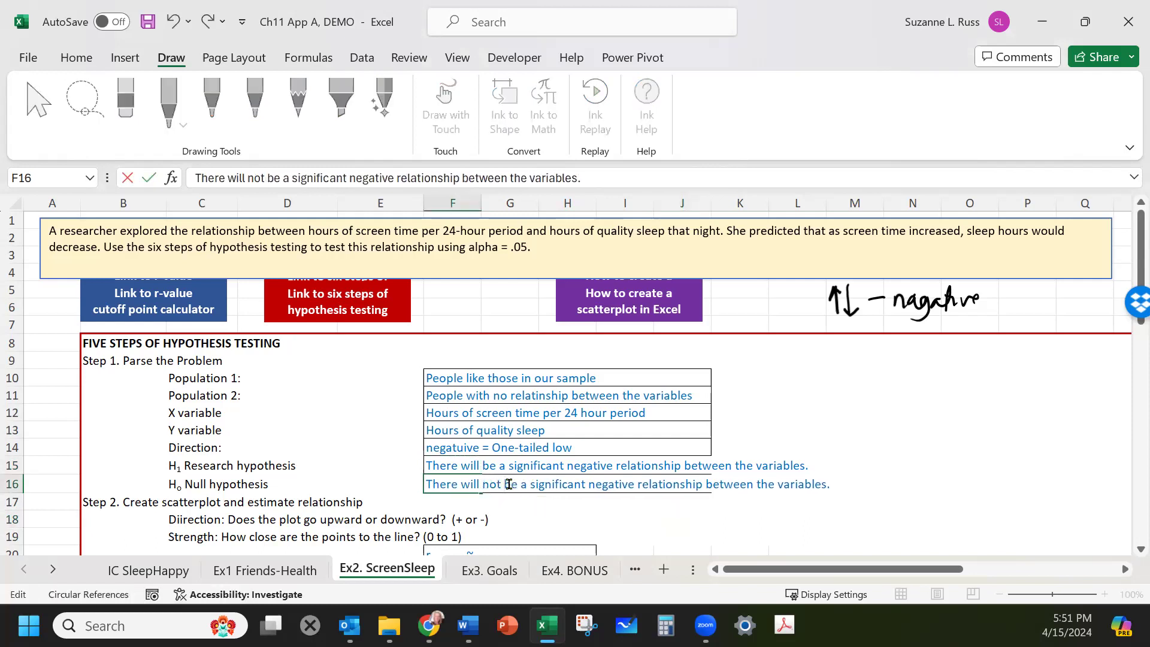
left_click(982, 458)
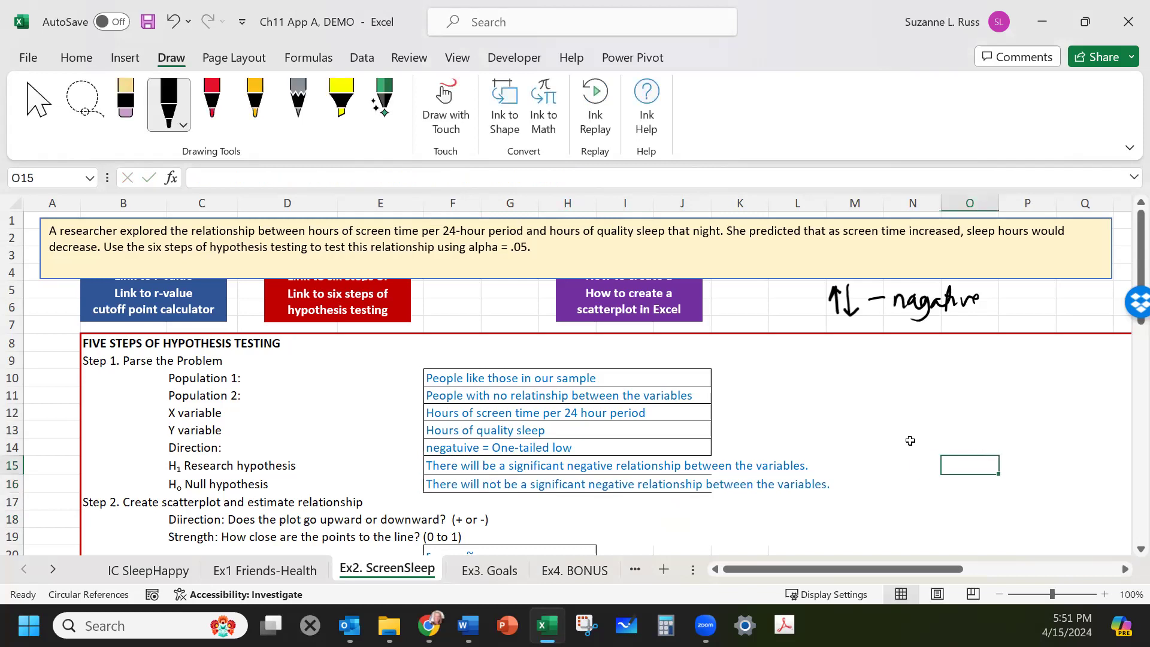
Review the Step 2 scatterplot prompts and the screen-time and sleep data table below them.
scroll(905, 439, "down", 1)
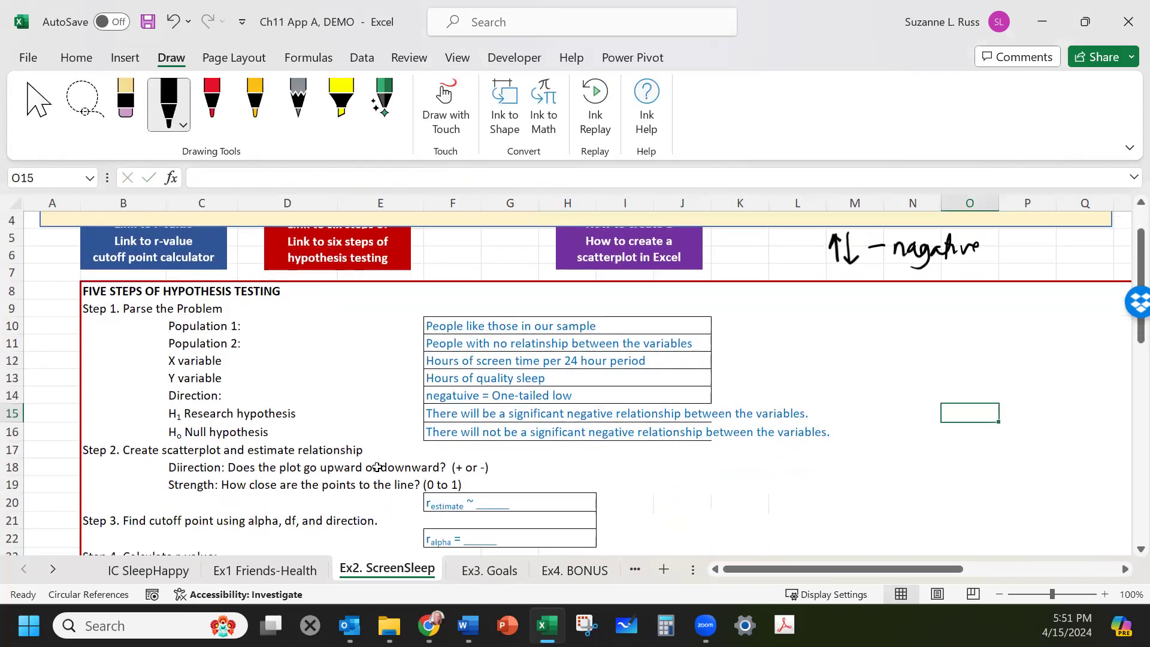
left_click(114, 445)
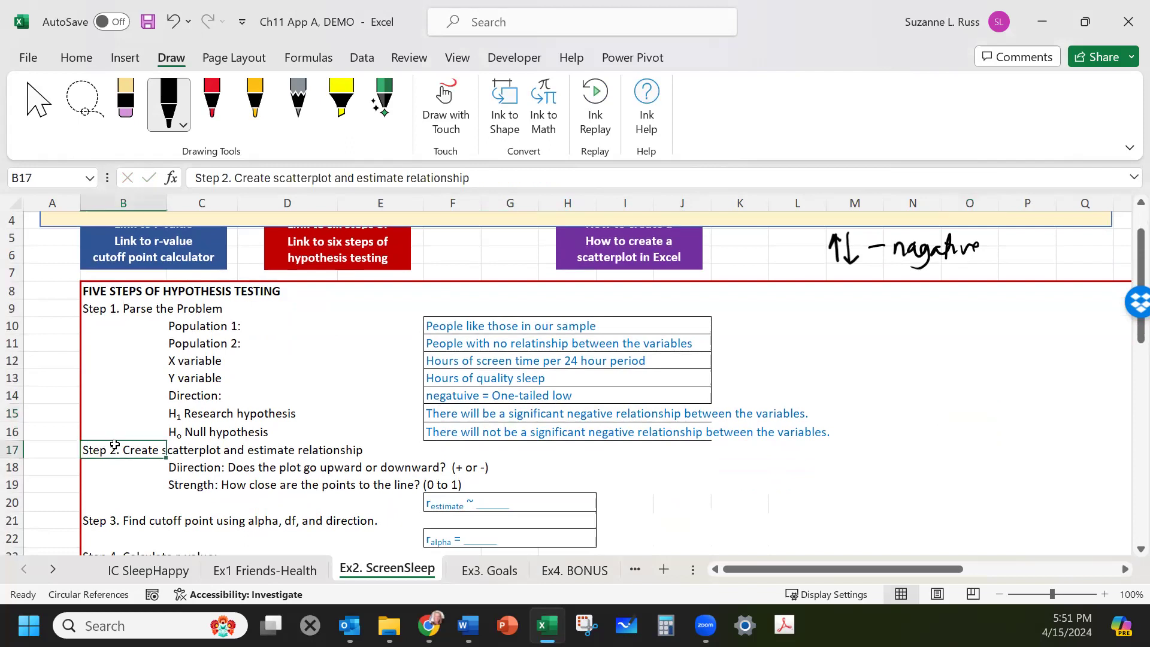
left_click(185, 469)
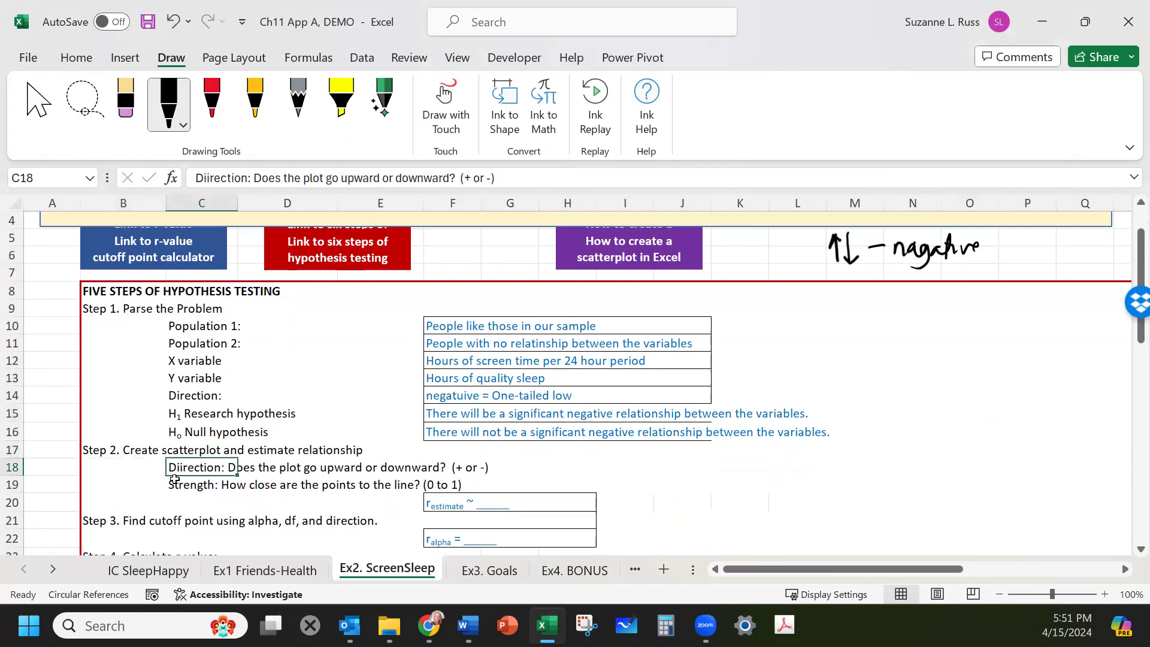
left_click(177, 486)
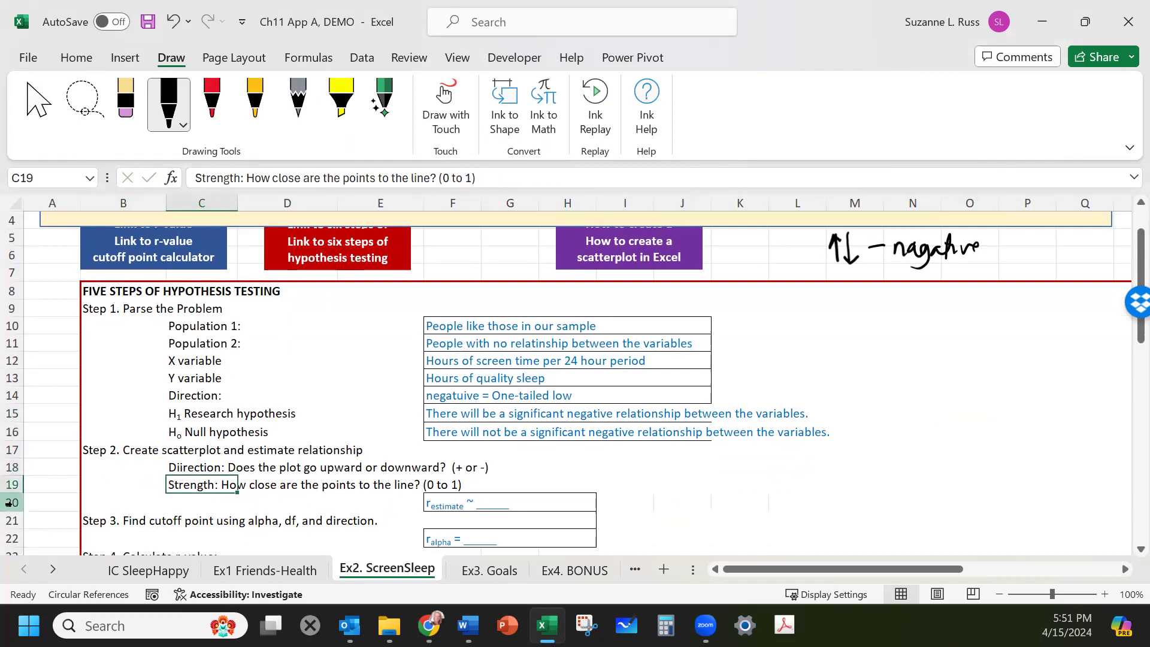
scroll(365, 473, "down", 4)
scroll(364, 473, "down", 4)
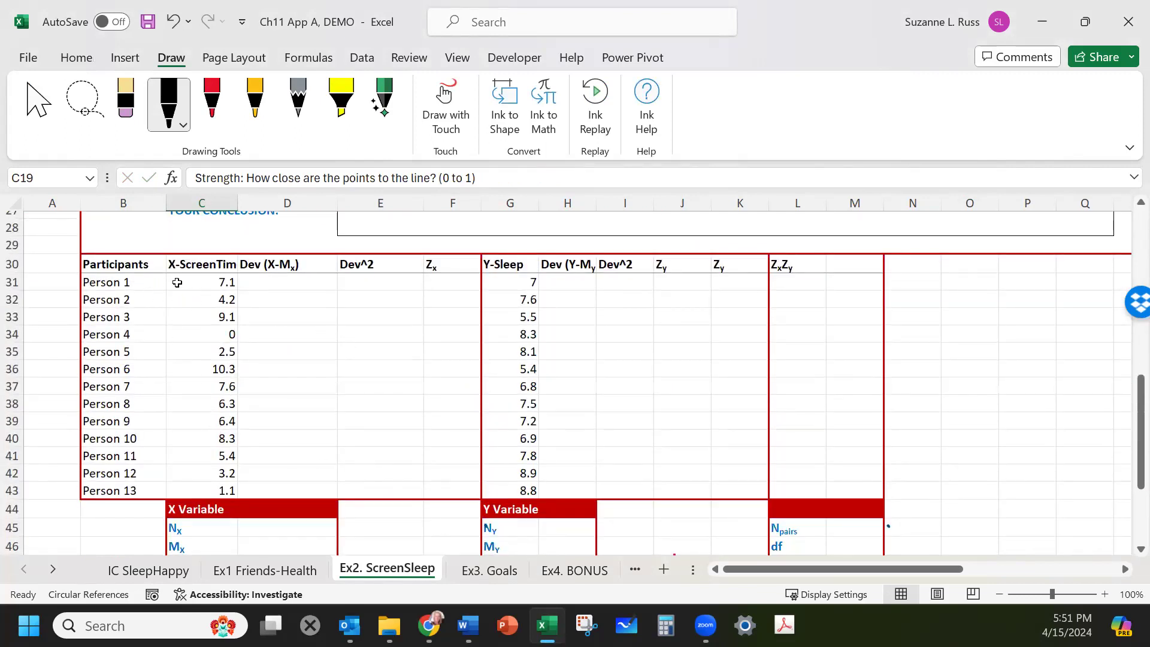
left_click(506, 282)
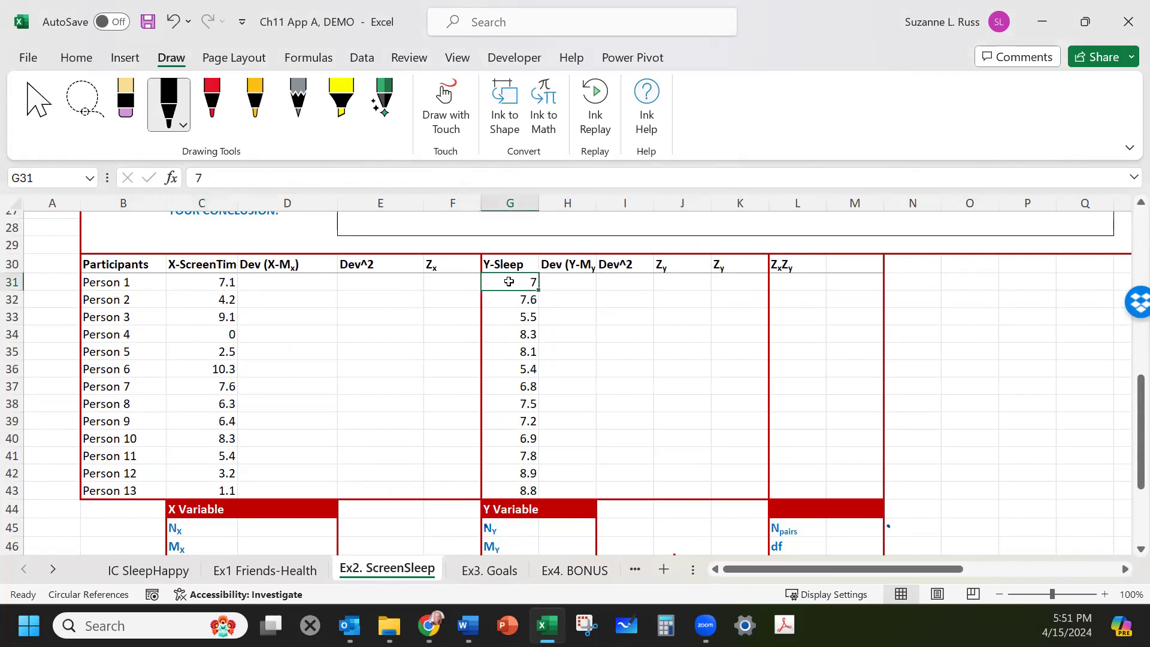
left_click(179, 297)
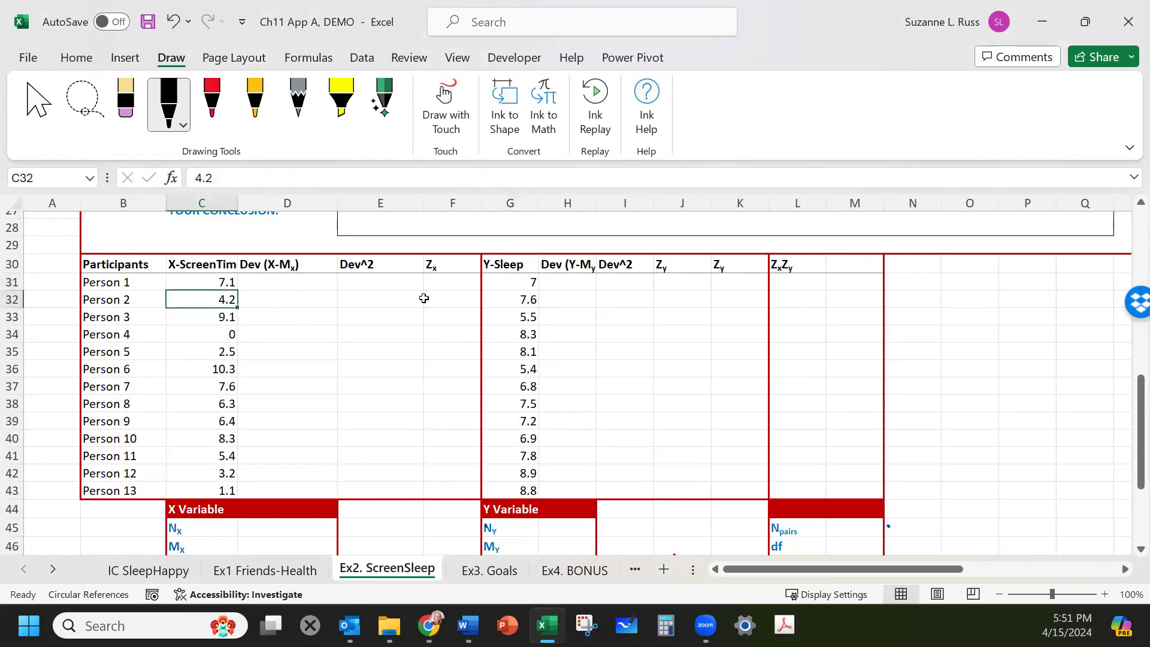
left_click(508, 299)
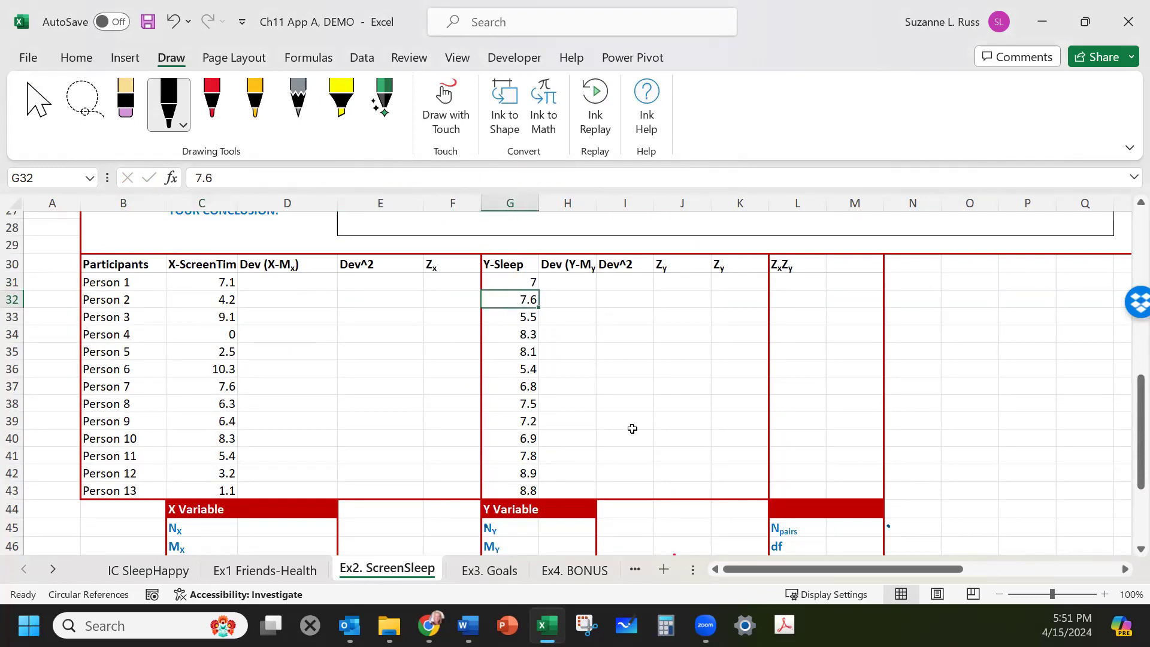
Select the X-ScreenTime and Y-Sleep data columns and insert a basic scatter chart.
left_click_drag(802, 570, 832, 561)
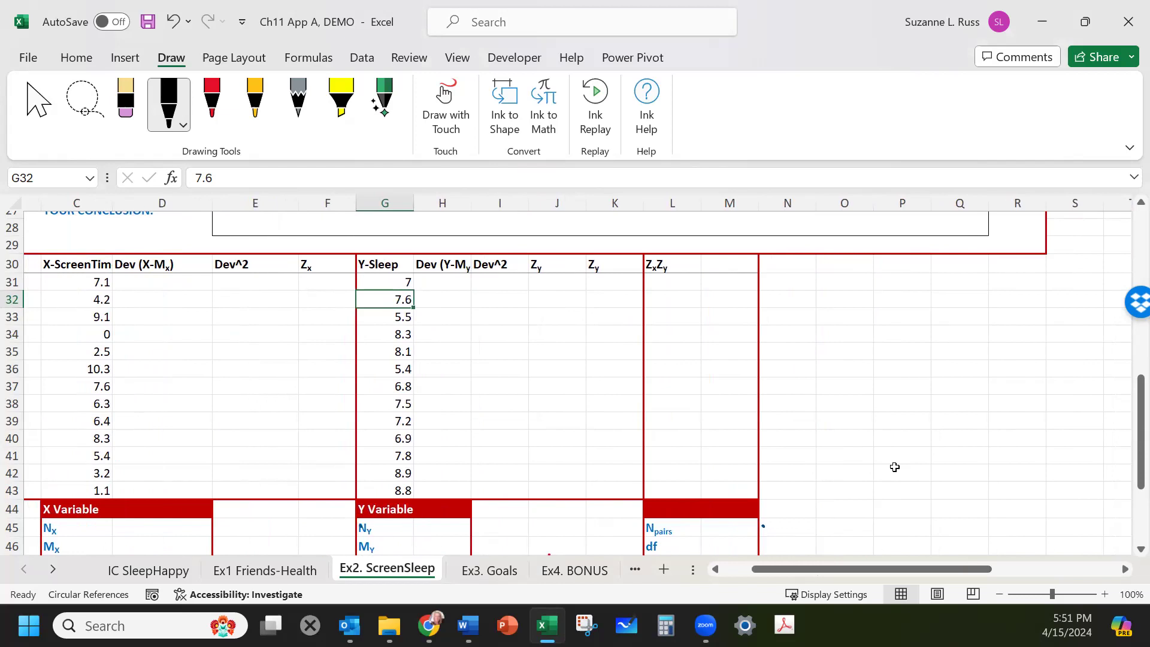
left_click(88, 281)
left_click_drag(88, 281, 95, 495)
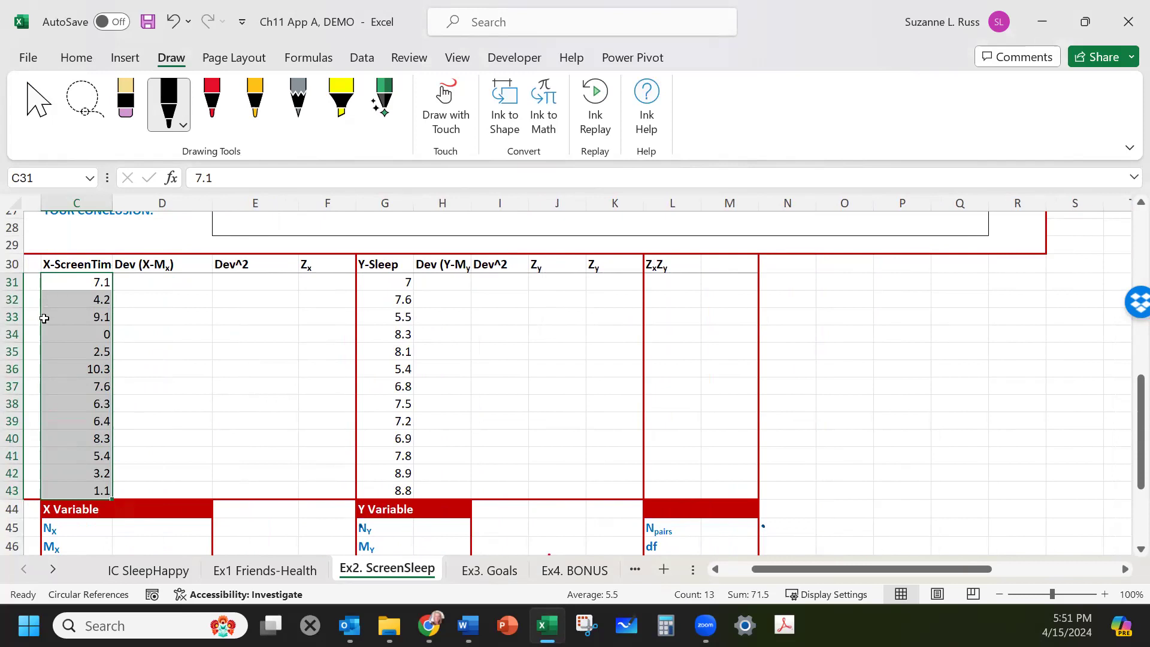
left_click(51, 281)
left_click_drag(52, 295, 66, 487)
left_click_drag(380, 279, 380, 487)
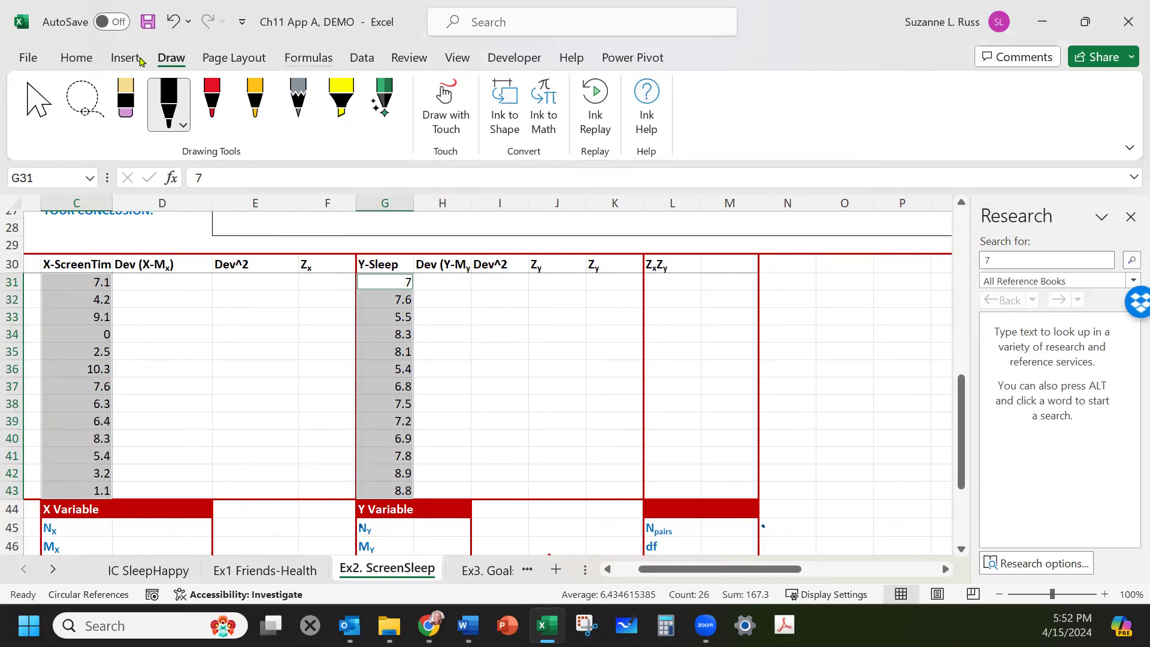
left_click(135, 59)
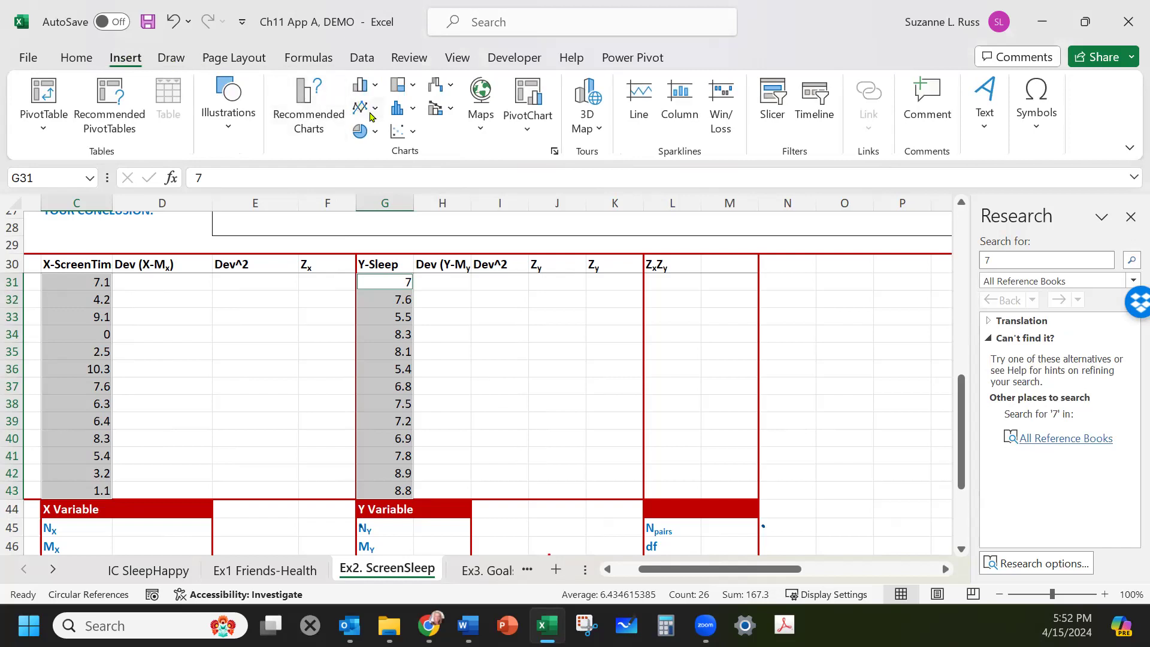
left_click(401, 137)
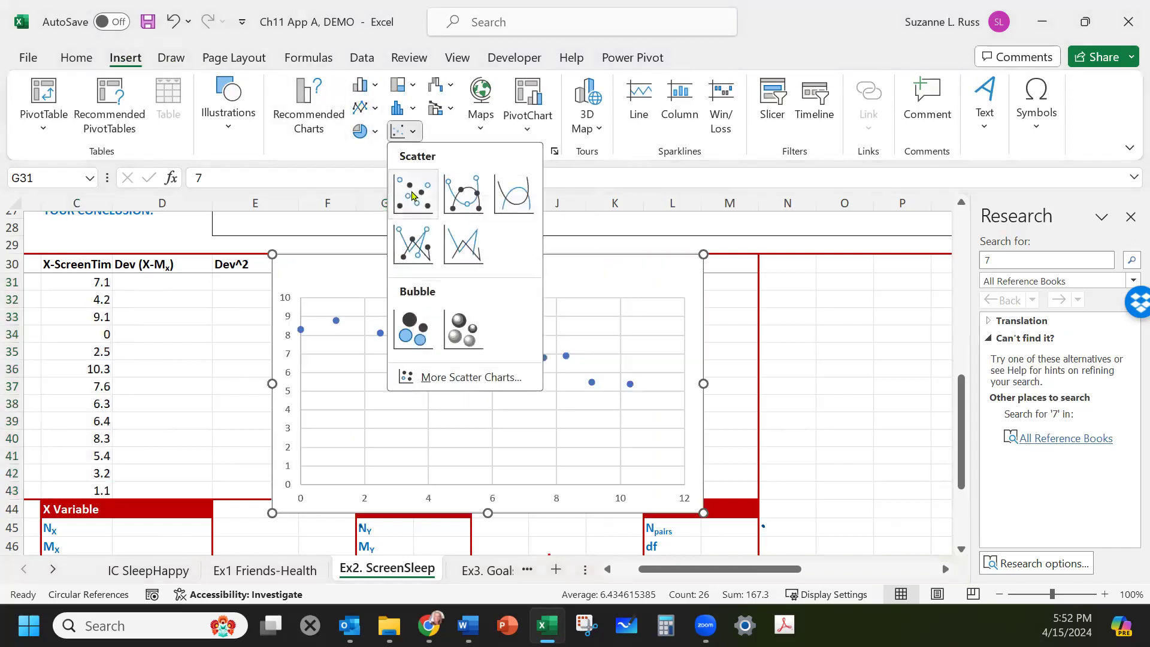
left_click(411, 195)
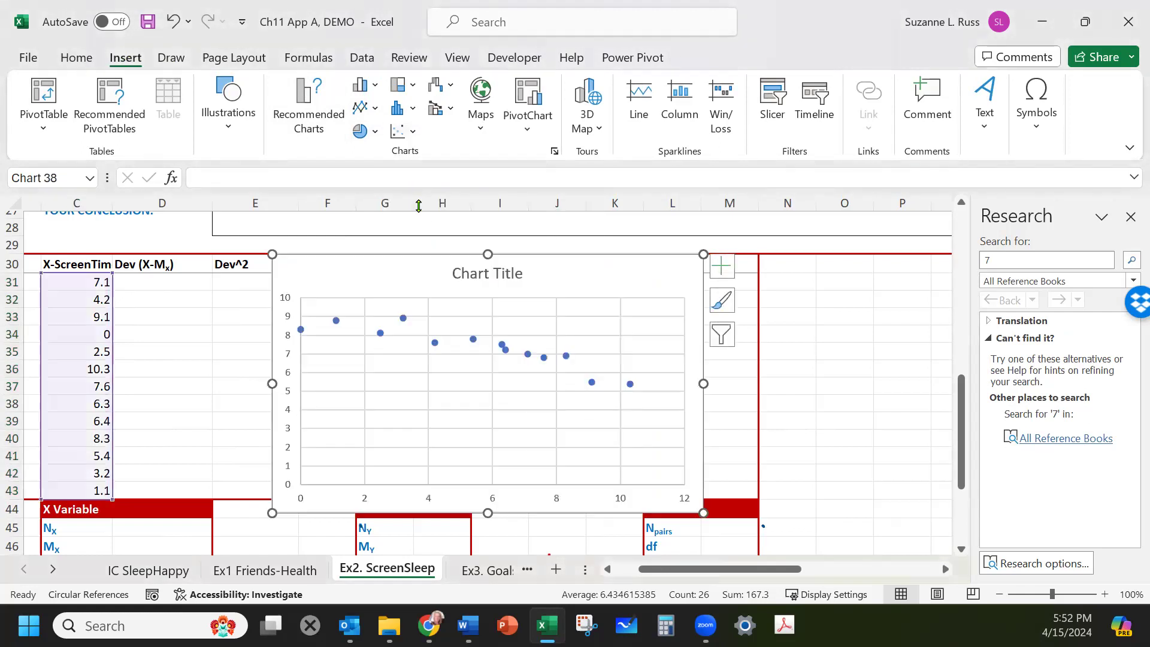
Move the scatter chart to the right of the data table and close the Research pane.
left_click(544, 322)
left_click_drag(544, 266, 757, 265)
left_click(1131, 216)
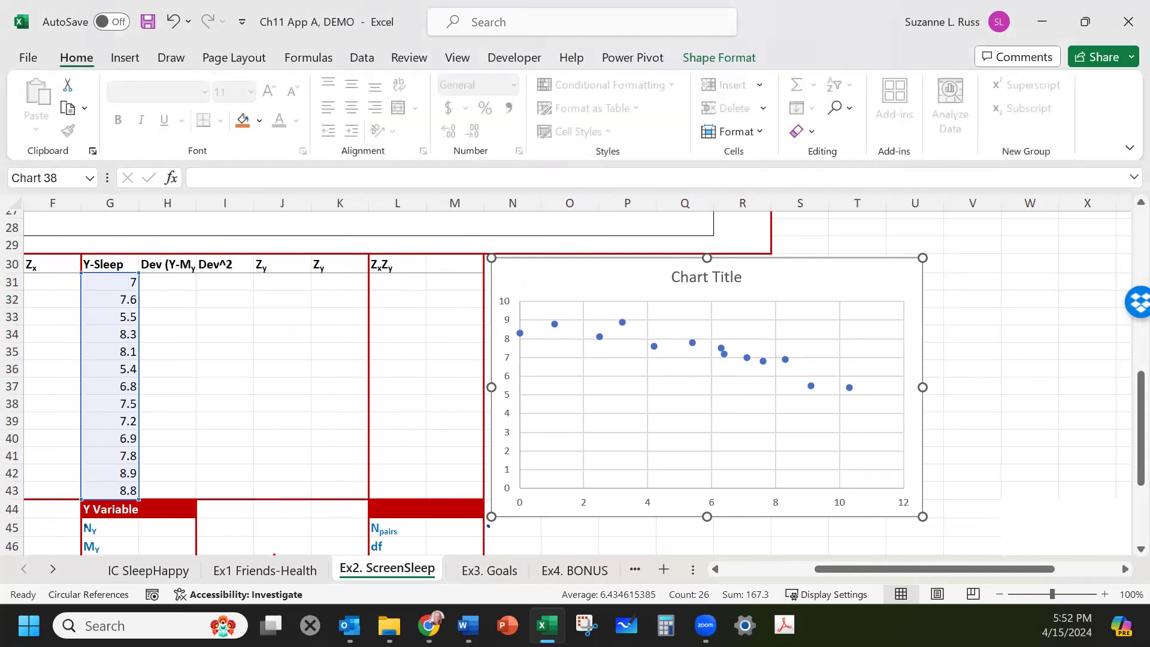
Handwrite "Screen time" under the chart's x-axis and sketch a downward trend line through the points.
mouse_move(679, 528)
left_mouse_down()
mouse_move(668, 539)
mouse_move(736, 538)
left_mouse_up()
mouse_move(753, 528)
left_mouse_down()
mouse_move(753, 542)
mouse_move(804, 533)
left_mouse_up()
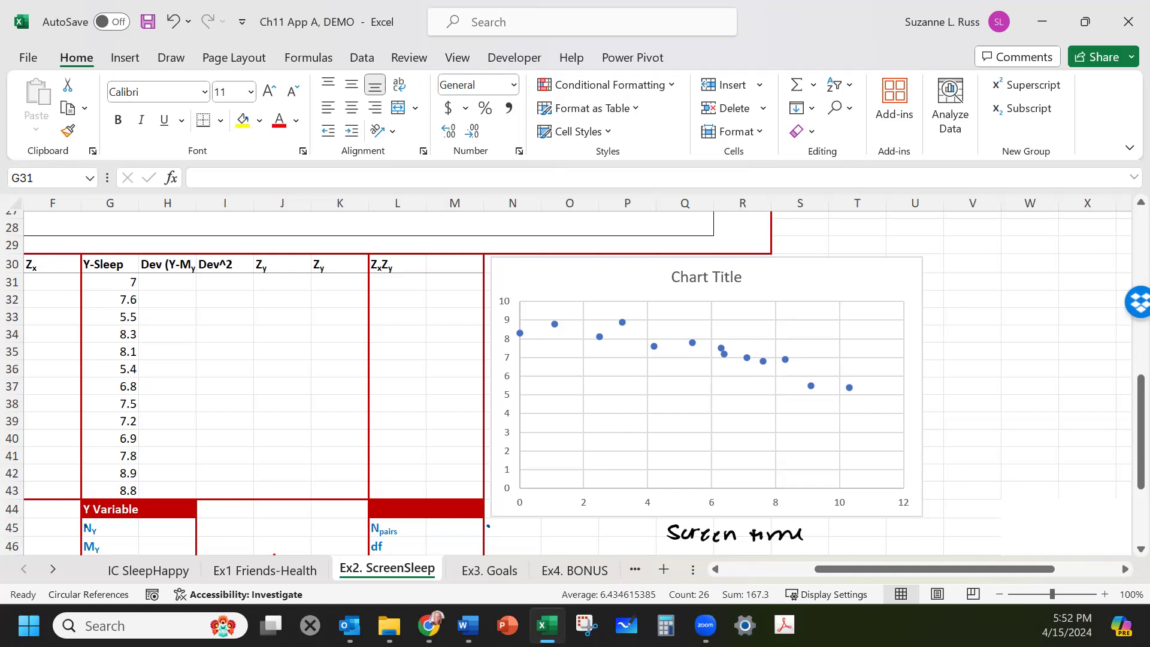
left_click_drag(543, 320, 878, 397)
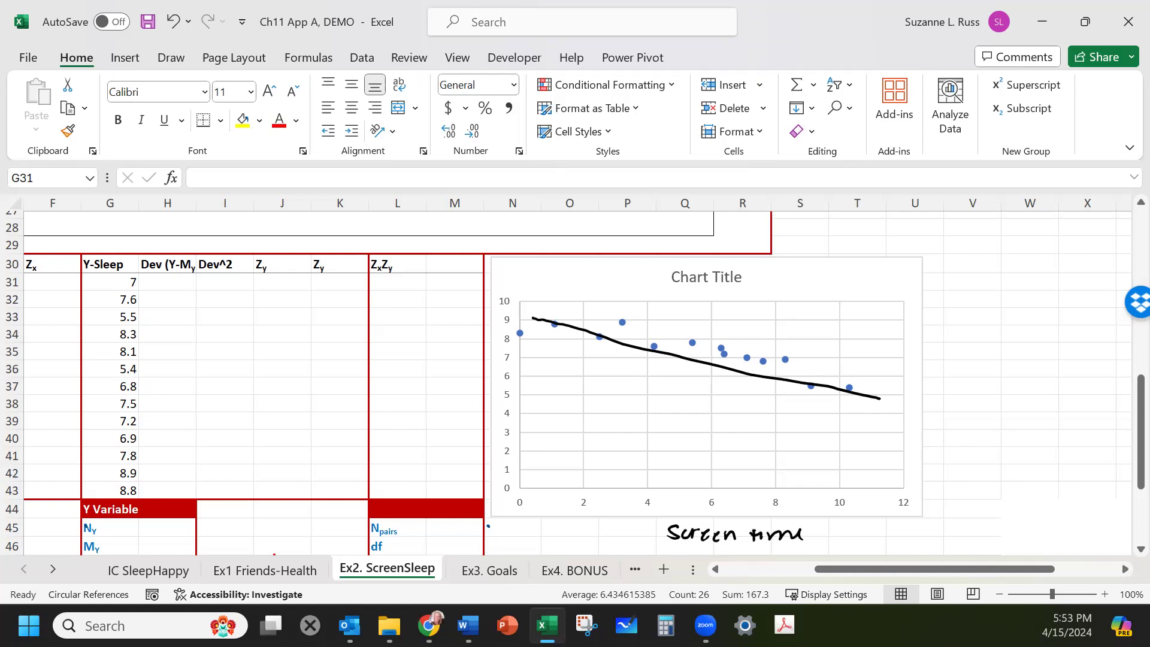
Handwrite "Direction = Neg" and "Strength 0-1" beside the scatter chart.
mouse_move(934, 337)
left_mouse_down()
mouse_move(934, 360)
mouse_move(996, 341)
mouse_move(1009, 357)
mouse_move(1029, 344)
mouse_move(1030, 357)
mouse_move(1065, 340)
mouse_move(1072, 368)
left_mouse_up()
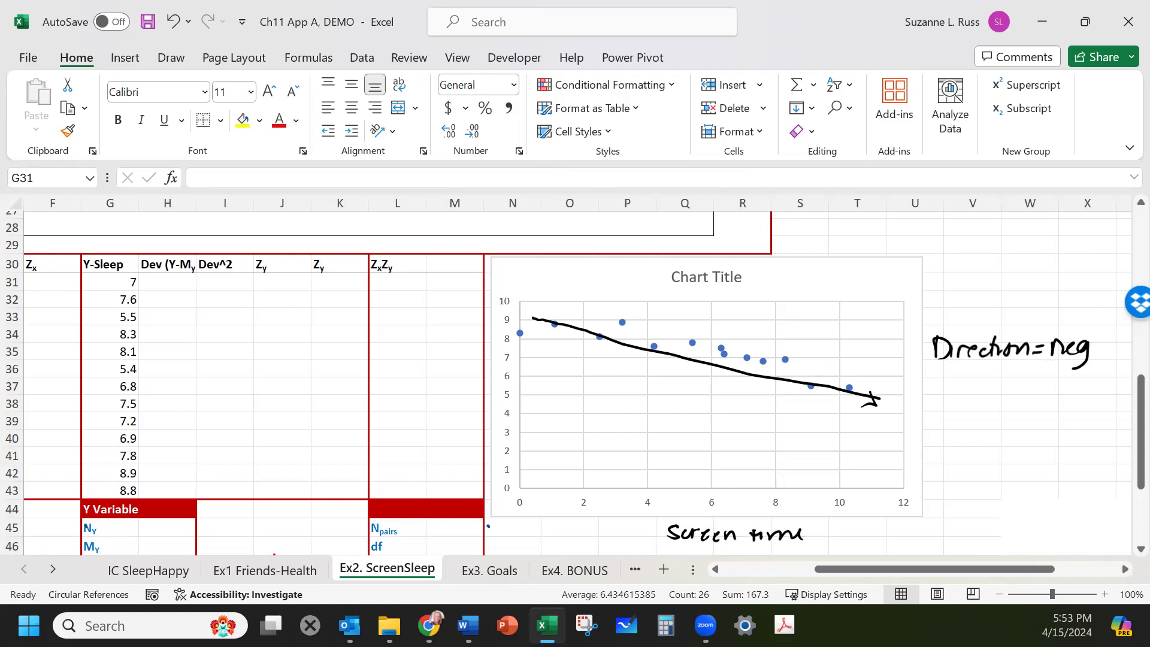
left_click_drag(944, 369, 936, 389)
mouse_move(950, 368)
left_mouse_down()
mouse_move(950, 390)
mouse_move(965, 379)
left_mouse_up()
mouse_move(961, 384)
left_mouse_down()
mouse_move(989, 388)
mouse_move(986, 399)
mouse_move(1045, 376)
mouse_move(1068, 382)
left_mouse_up()
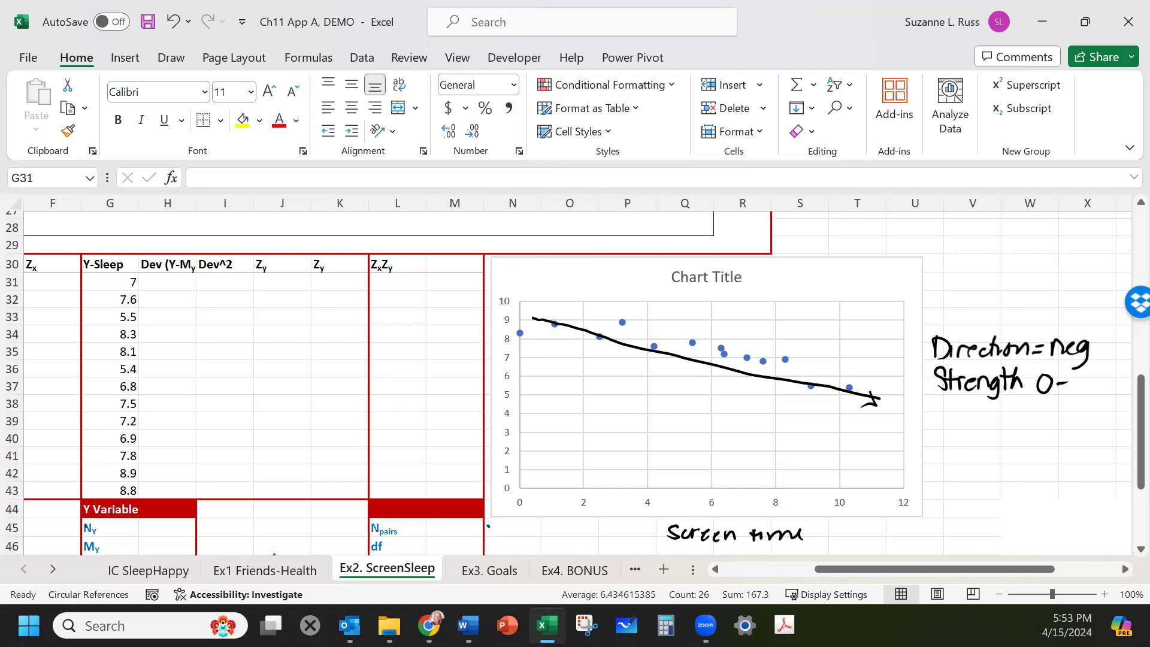
left_click(1076, 398)
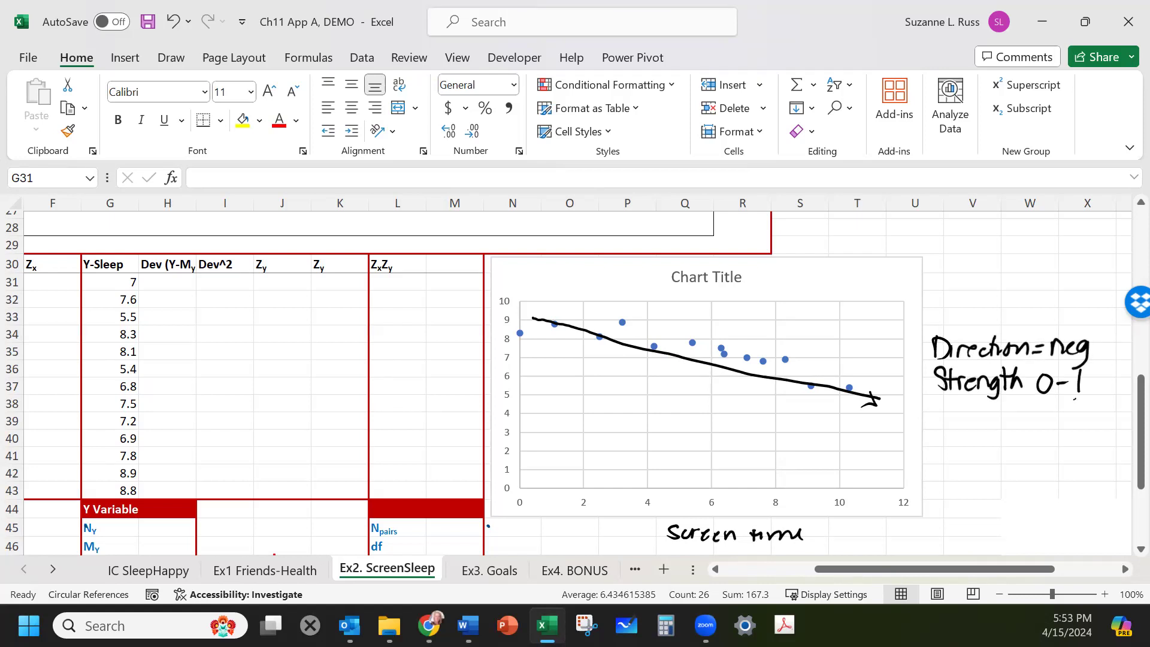
Handwrite the estimate "r est ~ -.85" beneath the notes and circle "Neg".
mouse_move(1071, 402)
left_mouse_down()
mouse_move(1061, 422)
mouse_move(1069, 405)
left_mouse_up()
mouse_move(1075, 405)
left_mouse_down()
mouse_move(1074, 422)
mouse_move(1086, 402)
left_mouse_up()
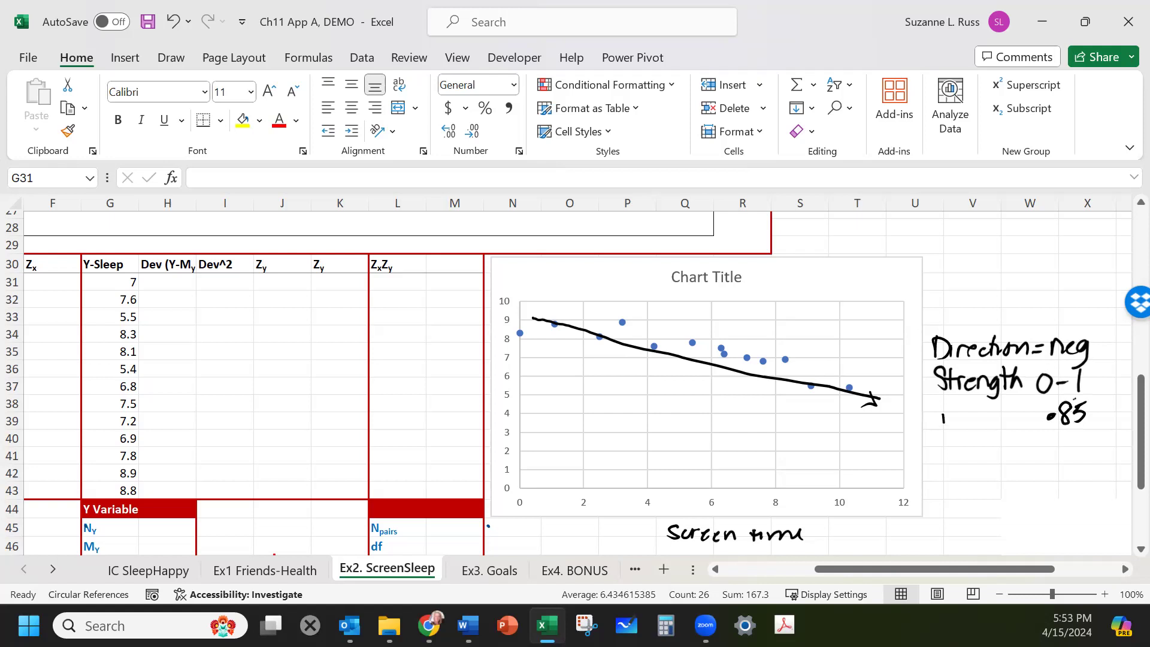
left_click_drag(955, 426, 1017, 419)
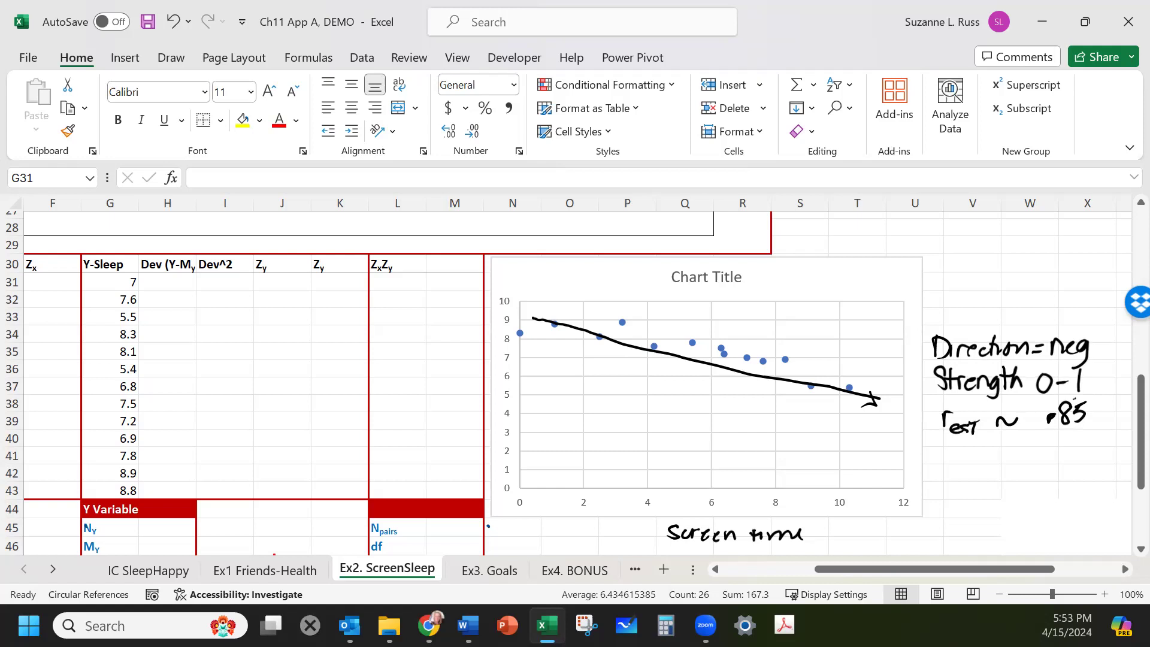
mouse_move(1088, 341)
left_mouse_down()
mouse_move(1047, 359)
mouse_move(1091, 339)
left_mouse_up()
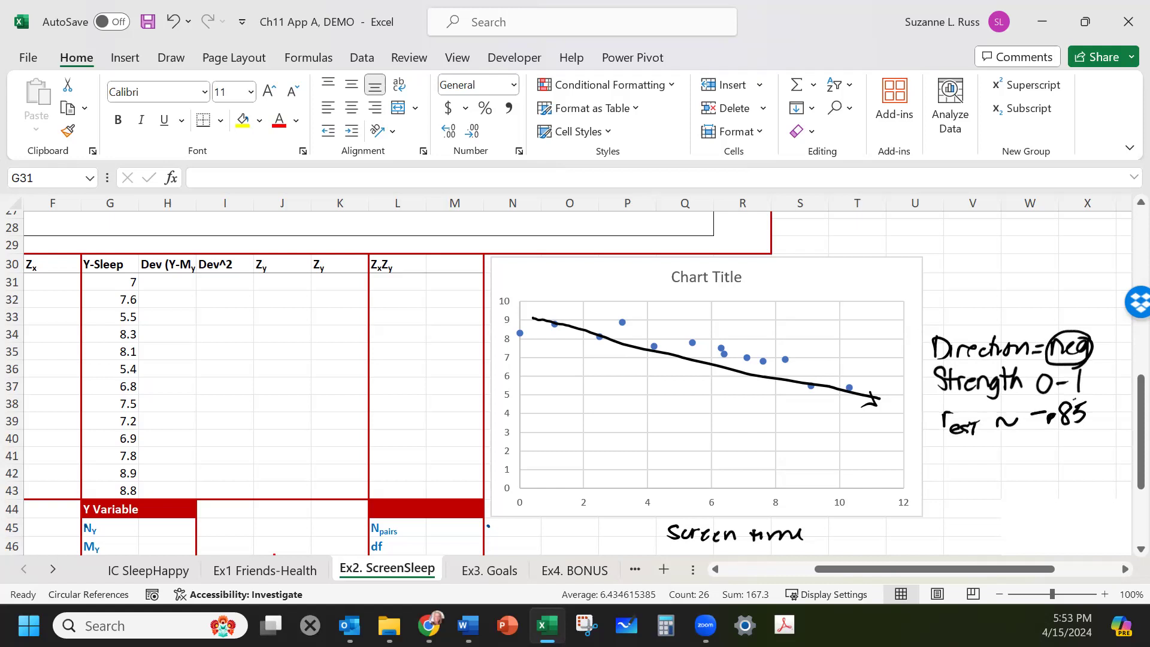
scroll(222, 254, "down", 3)
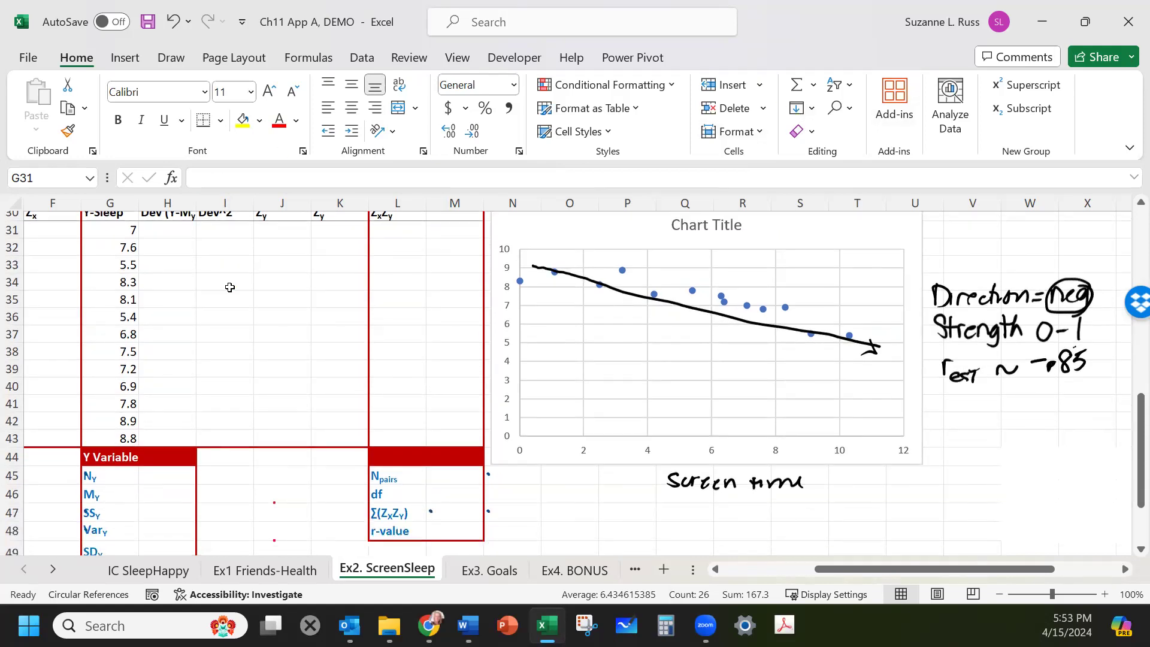
scroll(407, 402, "up", 8)
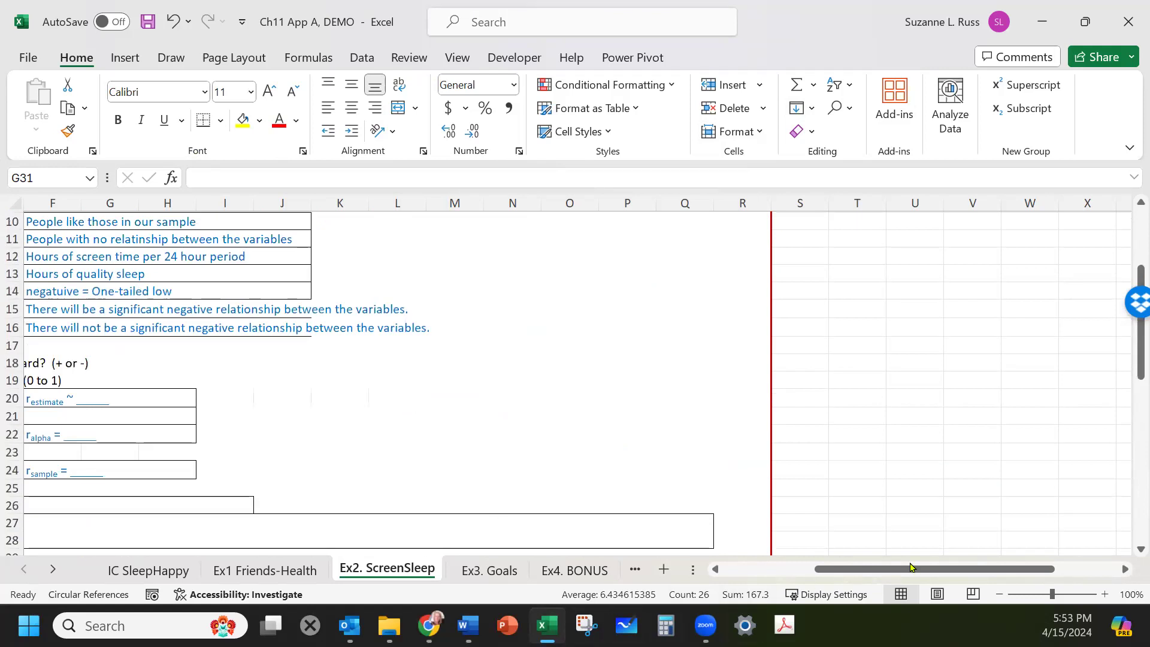
Enter -.85 as the estimated r in the cell beside r estimate.
left_click_drag(910, 566, 818, 566)
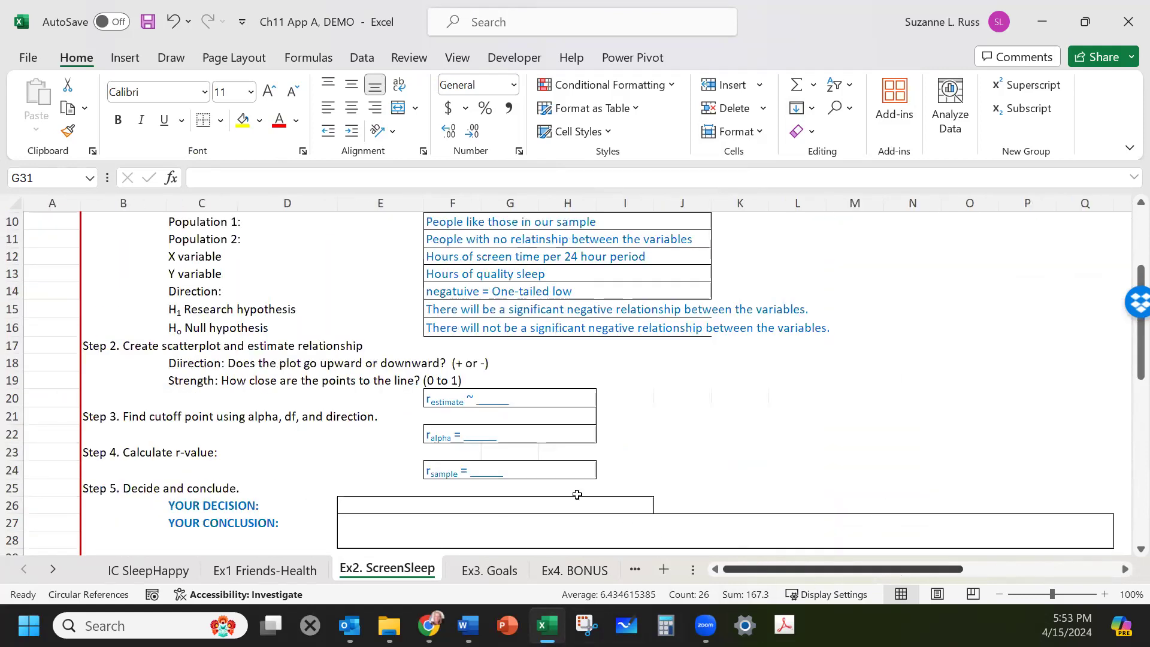
double_click(490, 395)
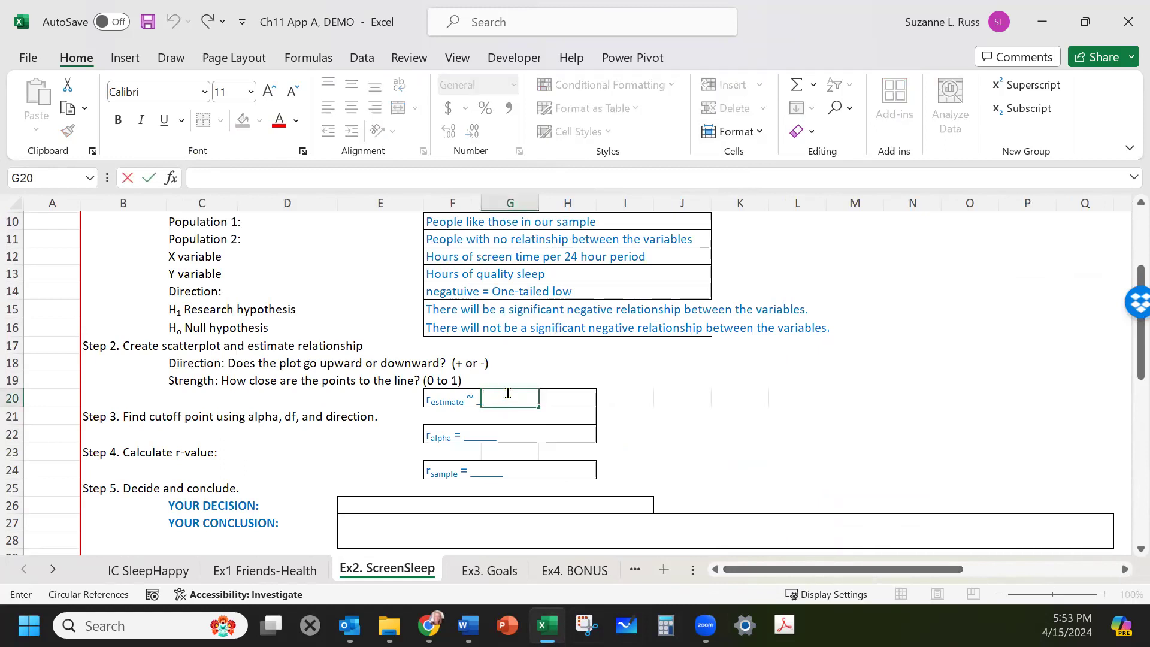
type("-.85")
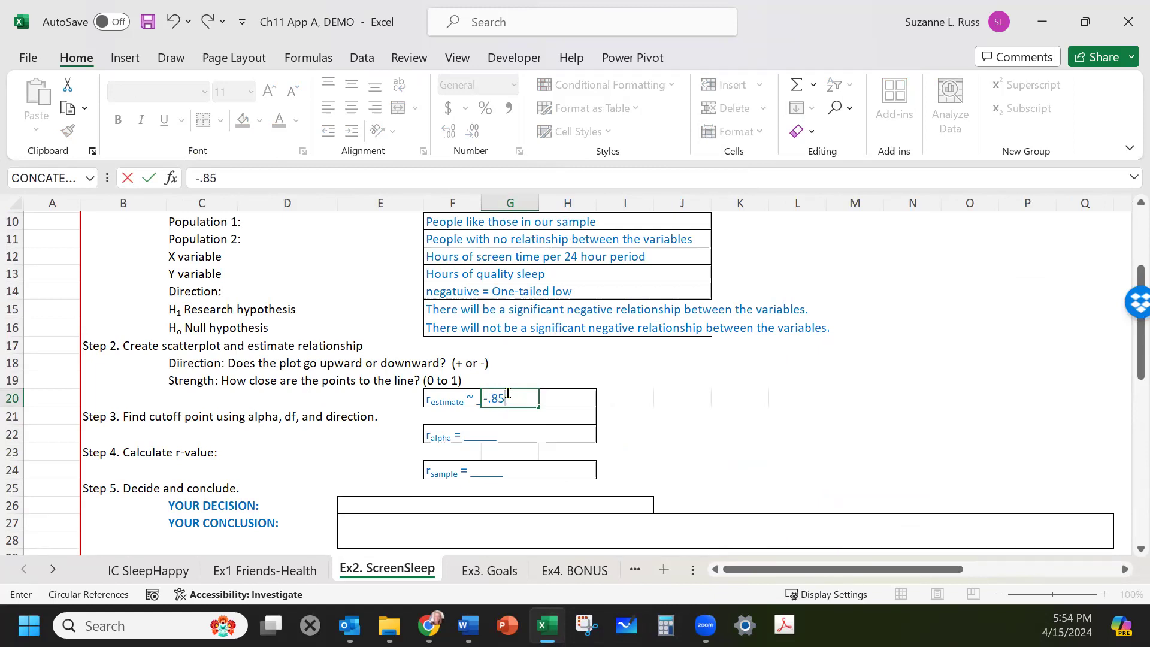
left_click(207, 417)
left_click(124, 418)
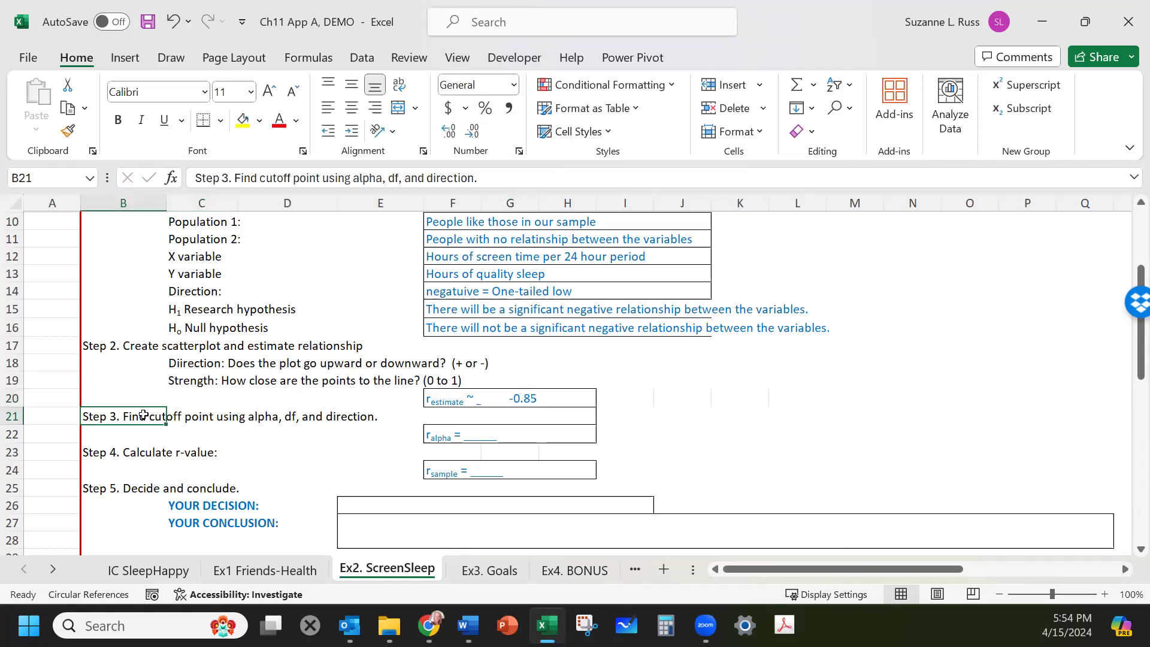
Handwrite "a = .05, df = N-2" beneath the Step 3 cutoff-point instruction.
scroll(337, 384, "up", 3)
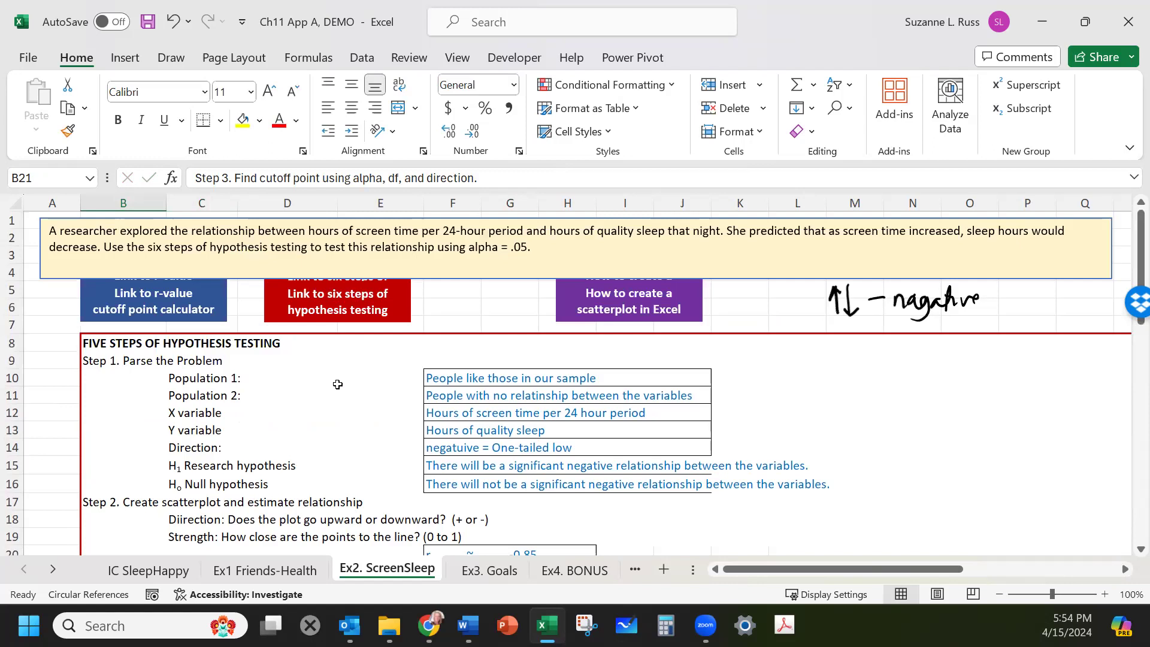
scroll(393, 307, "down", 4)
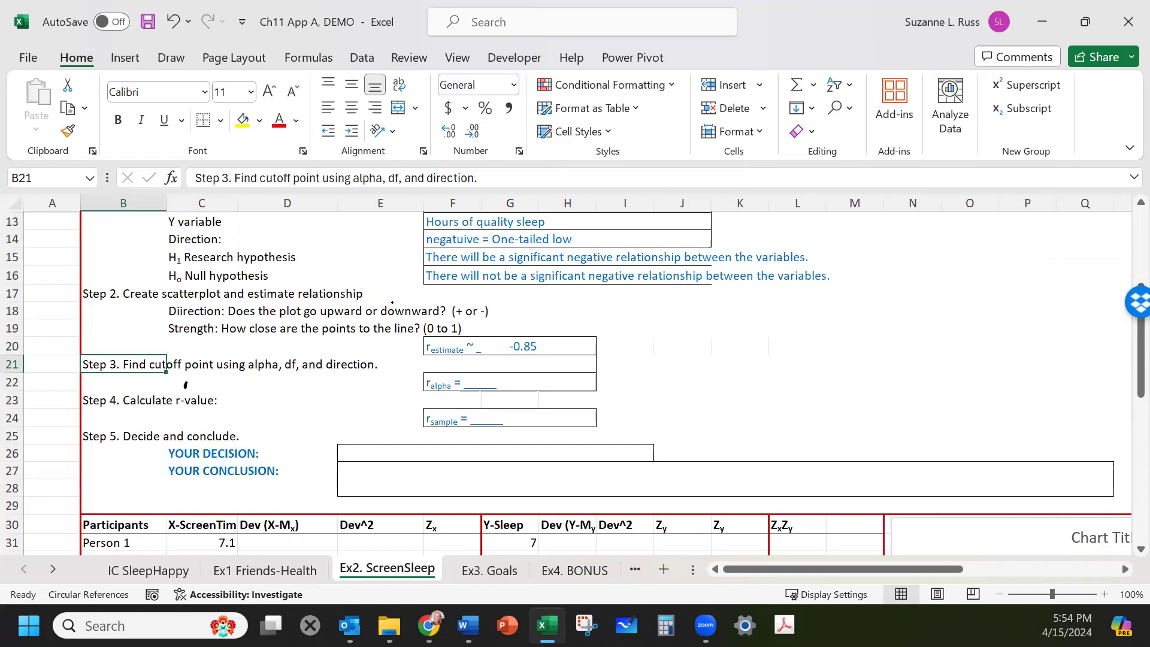
left_click_drag(164, 380, 167, 391)
left_click_drag(169, 384, 175, 383)
mouse_move(170, 390)
left_mouse_down()
mouse_move(197, 375)
mouse_move(204, 387)
left_mouse_up()
mouse_move(205, 376)
left_mouse_down()
mouse_move(220, 395)
mouse_move(239, 392)
left_mouse_up()
left_click_drag(238, 382, 302, 393)
Check the number of participants in the data table and complete the handwritten df as "= 11".
scroll(389, 300, "up", 1)
scroll(390, 300, "down", 4)
scroll(385, 298, "down", 1)
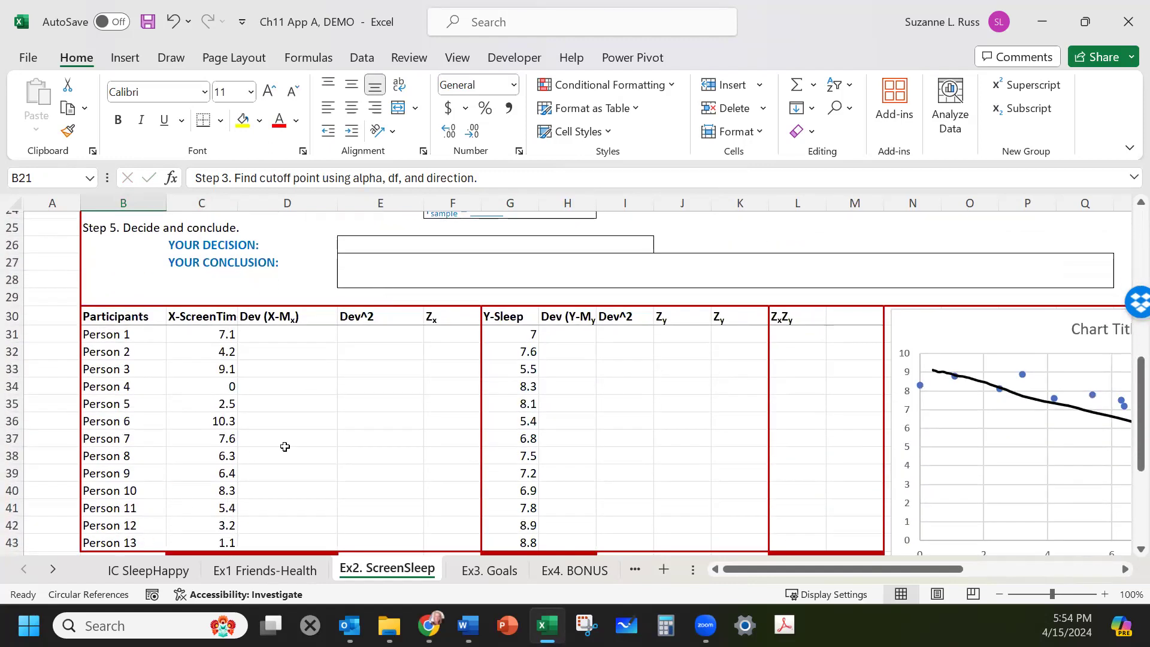
scroll(285, 447, "up", 3)
scroll(285, 446, "up", 2)
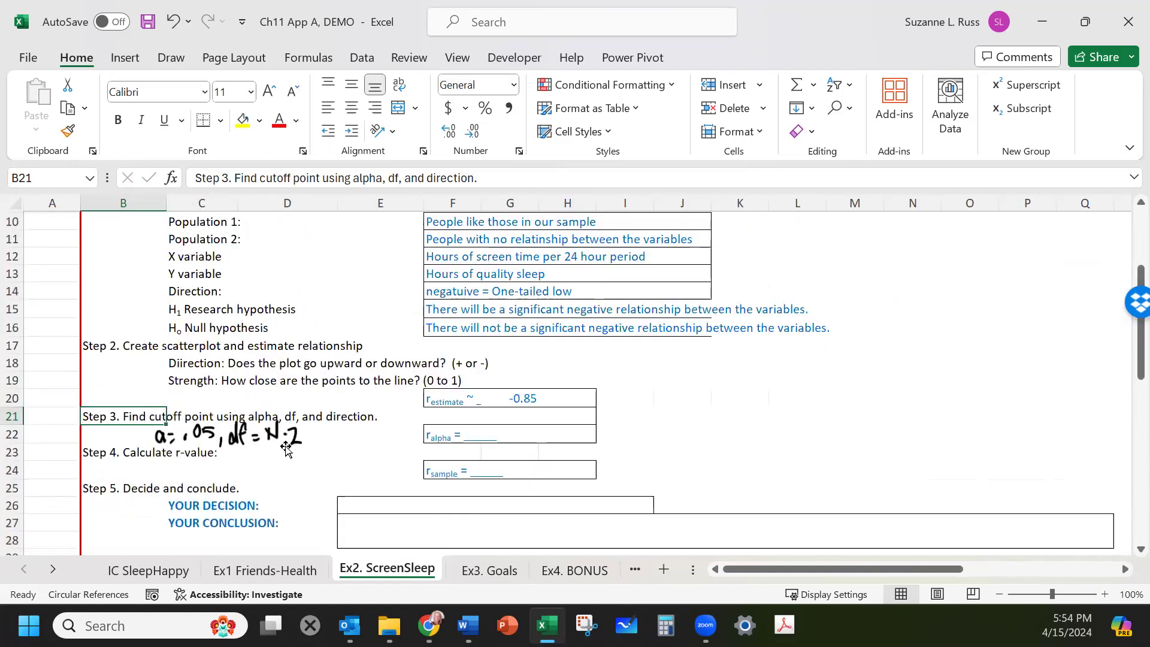
left_click_drag(331, 426, 335, 445)
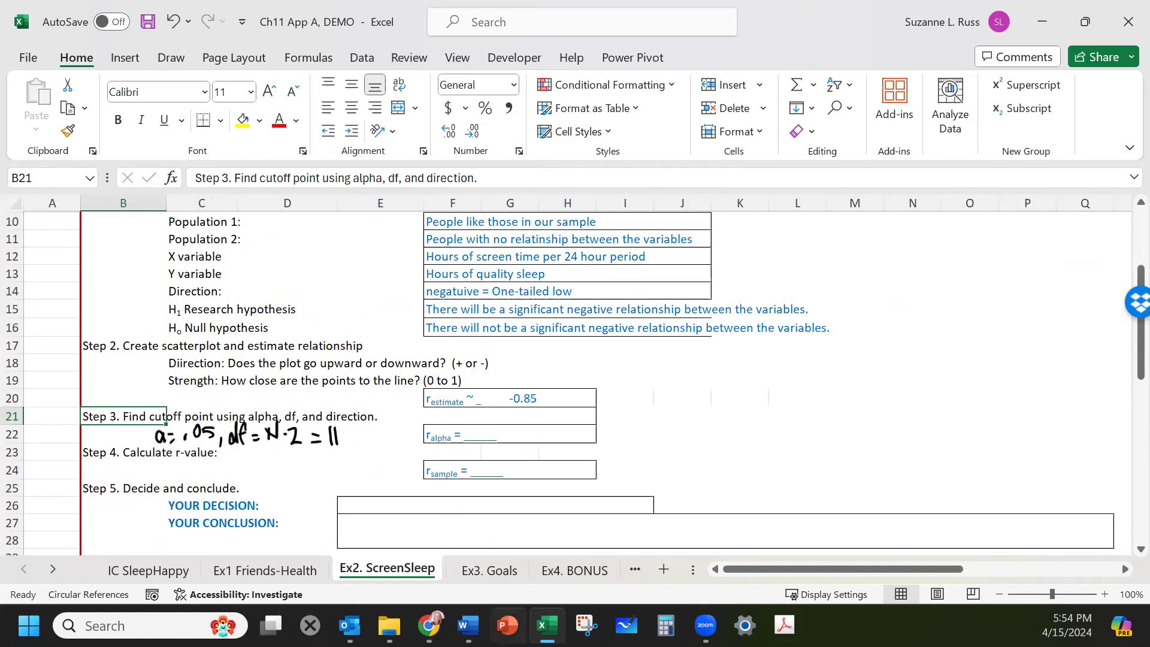
Compute the critical R-value in the online calculator with 11 degrees of freedom and significance level .05.
left_click(429, 626)
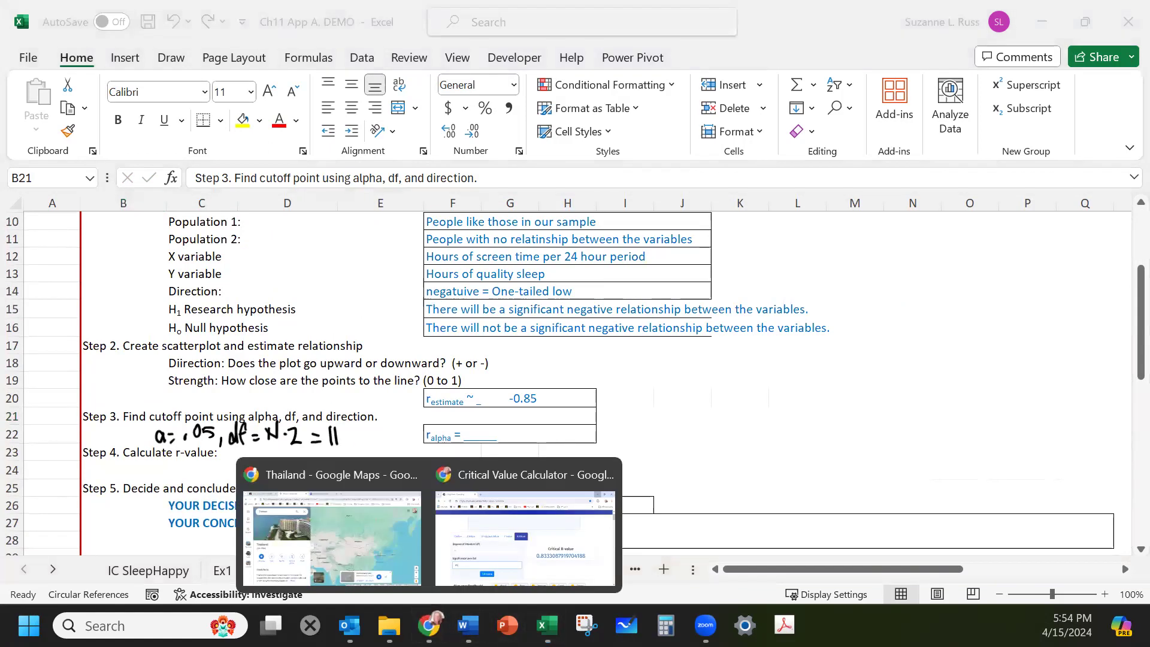
left_click(465, 554)
left_click(224, 389)
key("ctrl+a")
type("1")
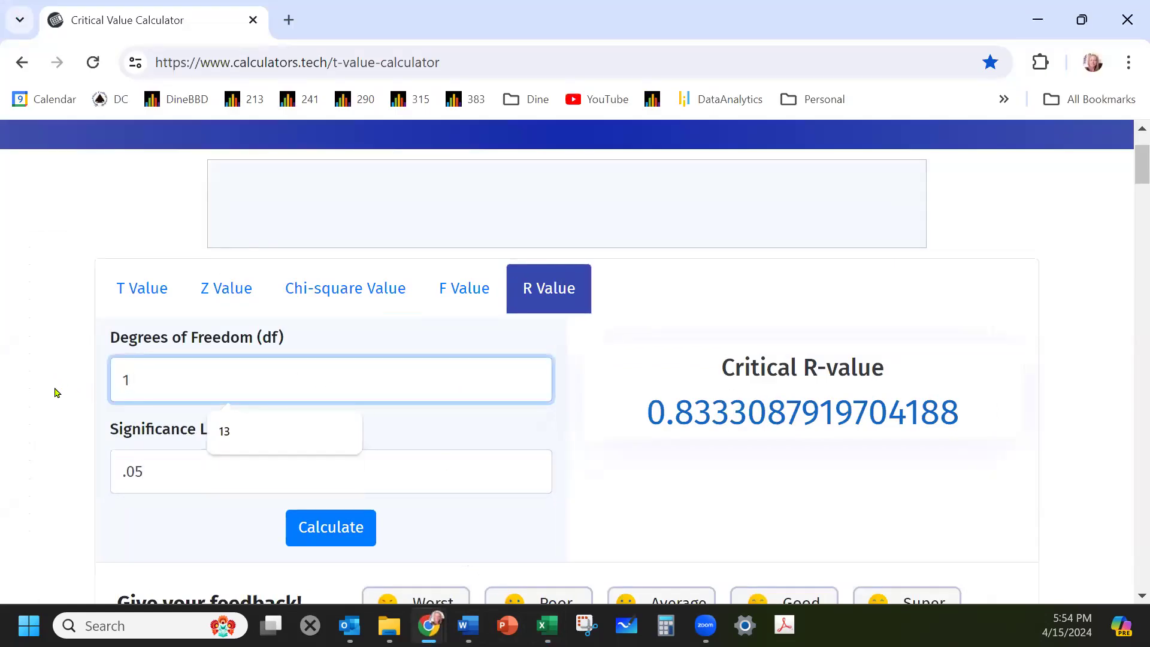
type("1")
left_click(314, 526)
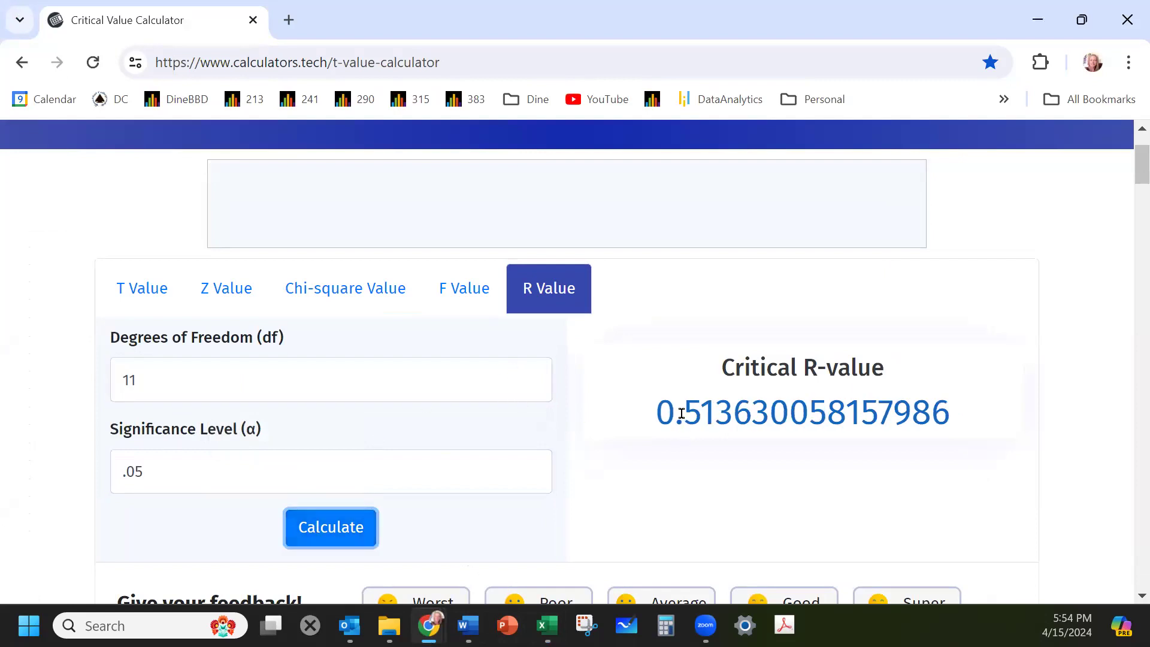
left_click_drag(681, 411, 740, 410)
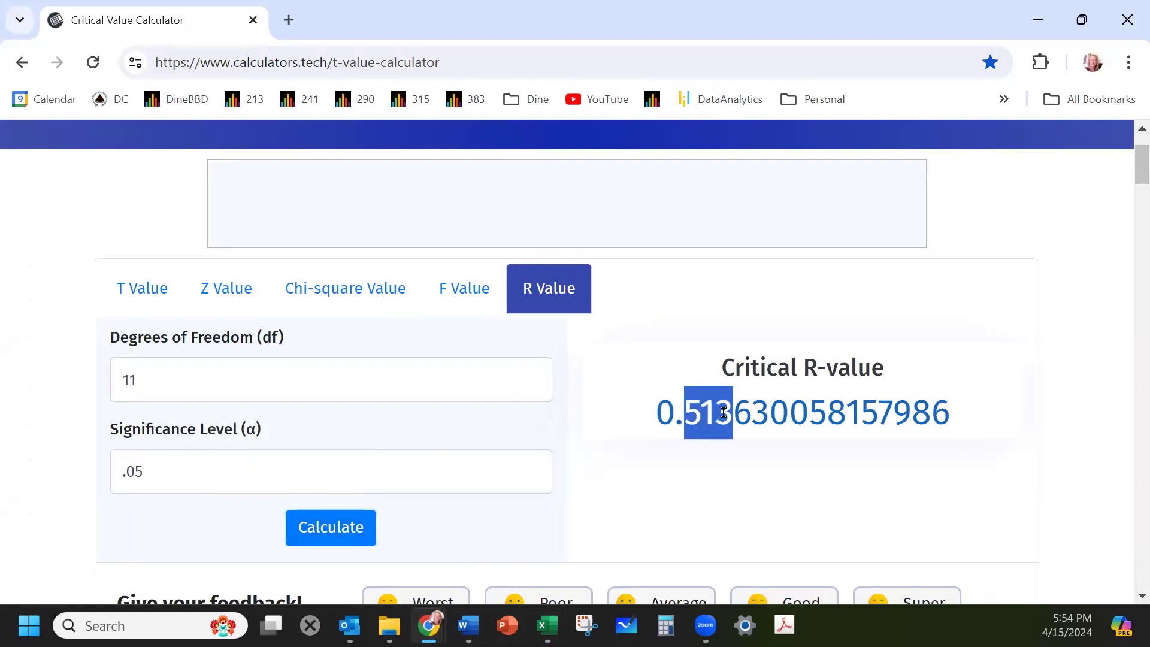
left_click(1035, 24)
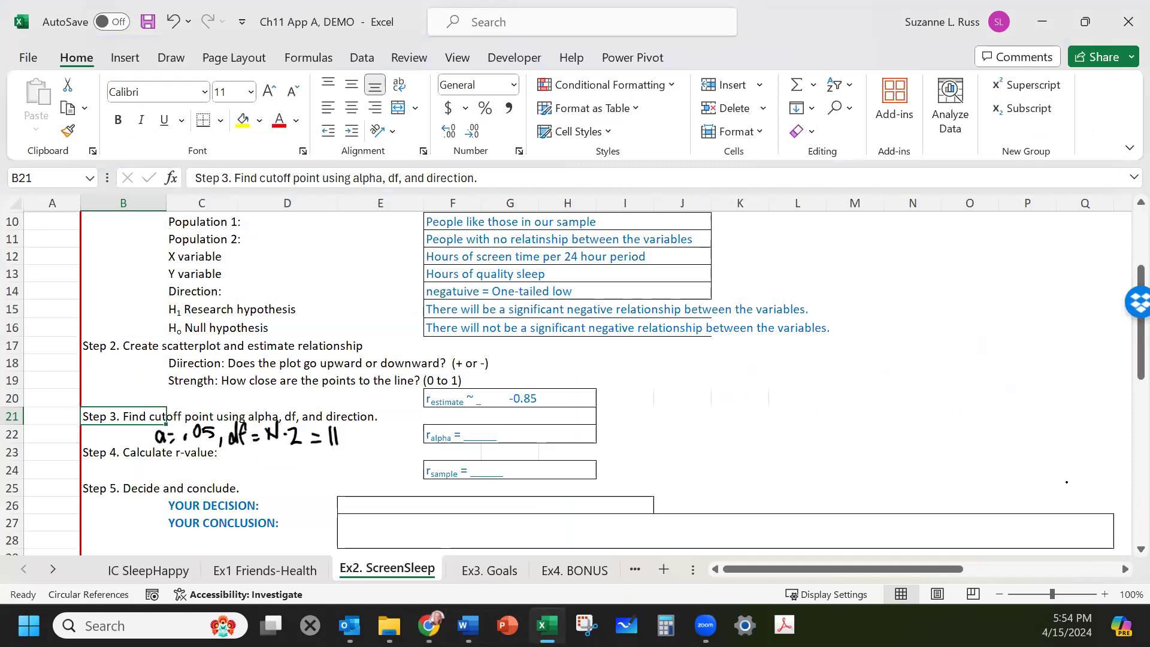
Handwrite "ralpha = .51" beside the r alpha box, rechecking the calculator result.
left_click_drag(529, 435, 541, 442)
mouse_move(548, 432)
left_mouse_down()
mouse_move(566, 445)
mouse_move(574, 436)
left_mouse_up()
left_click_drag(573, 442, 574, 443)
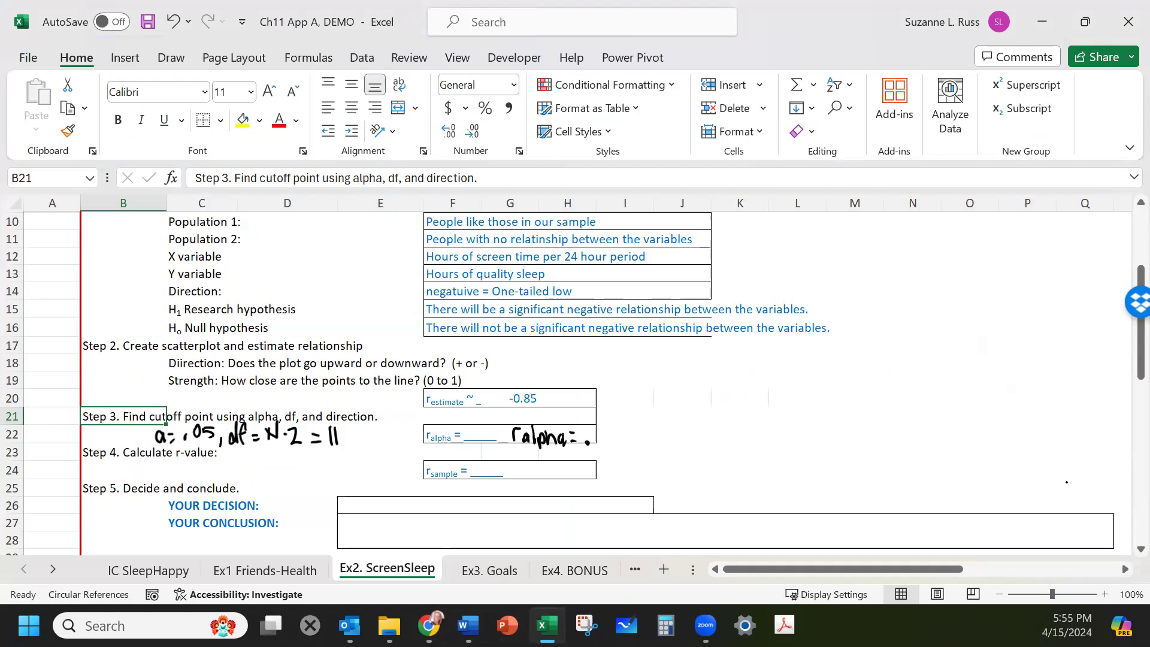
left_click(429, 625)
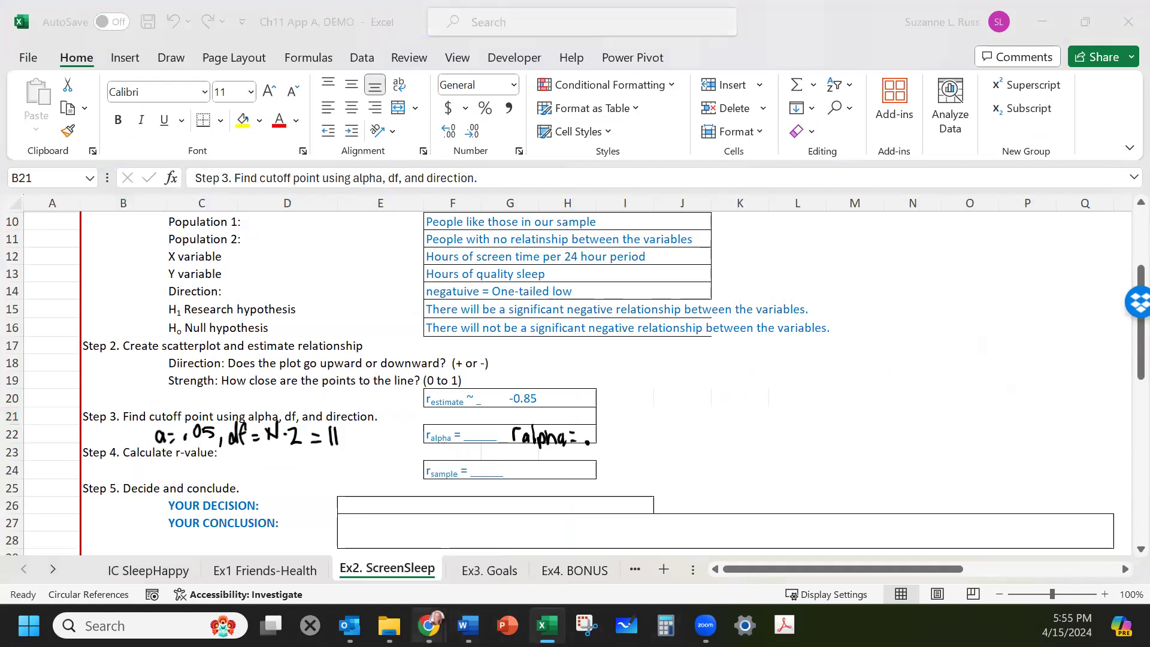
left_click(474, 529)
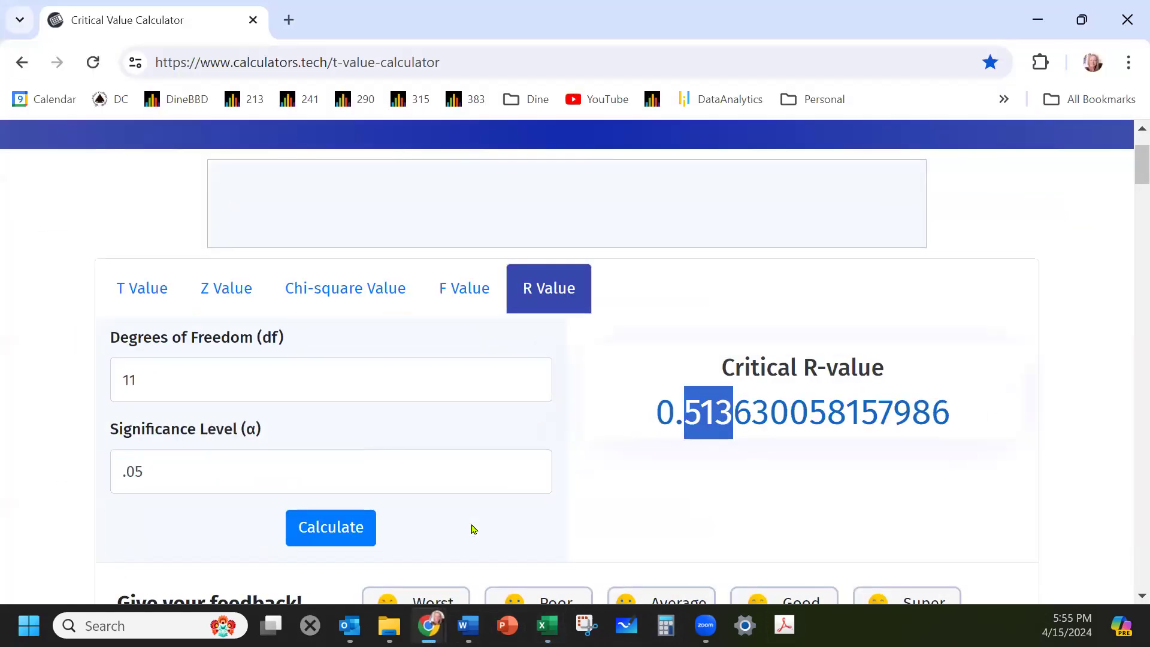
left_click(1031, 24)
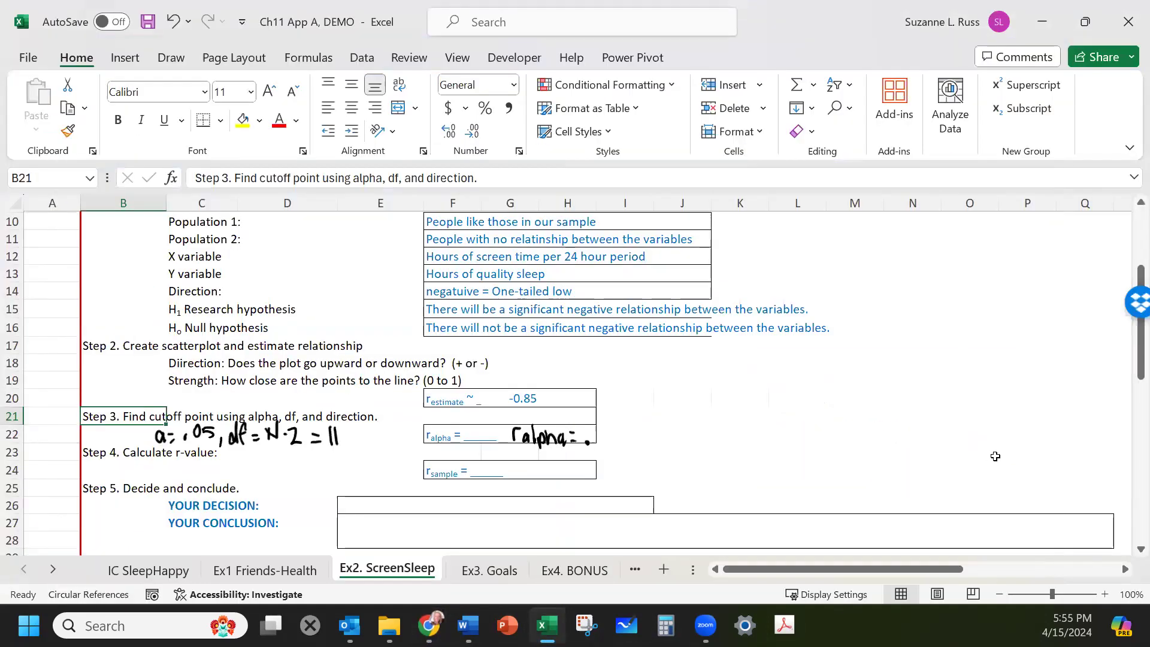
left_click_drag(591, 436, 592, 445)
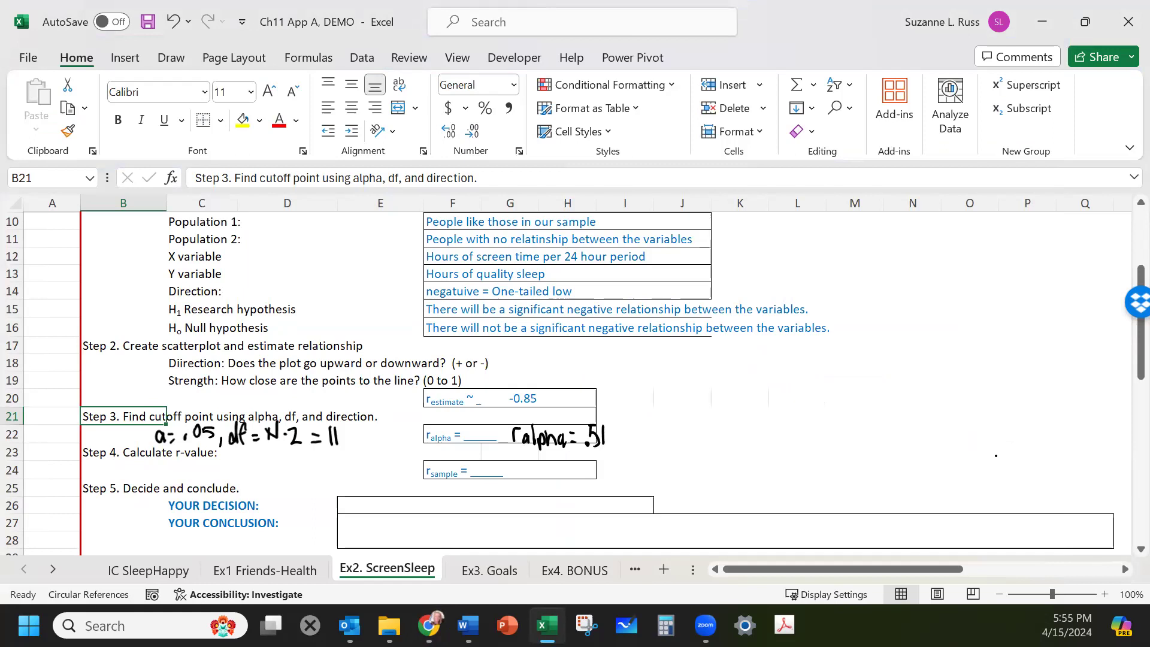
Sketch a bell curve from -1 to 1 centred on 0 with a left-tail cutoff line labelled .51.
mouse_move(701, 498)
left_mouse_down()
mouse_move(739, 484)
mouse_move(845, 333)
mouse_move(916, 358)
mouse_move(977, 467)
mouse_move(1021, 495)
left_mouse_up()
left_click_drag(695, 506, 1029, 497)
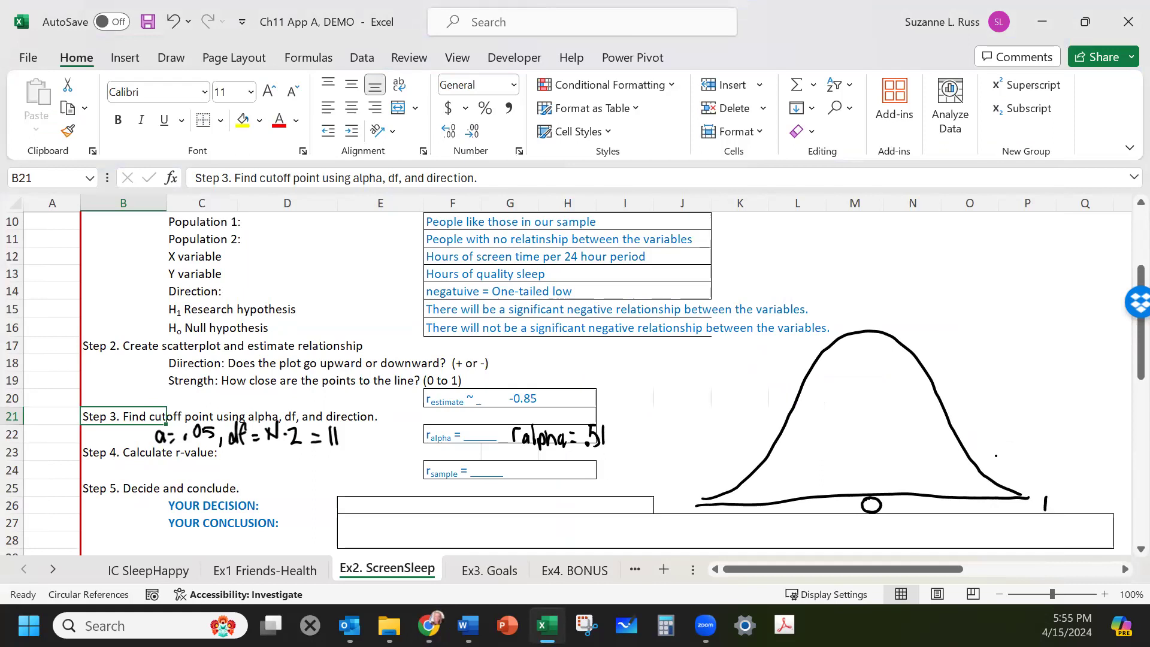
left_click_drag(692, 492, 693, 514)
left_click_drag(785, 439, 789, 497)
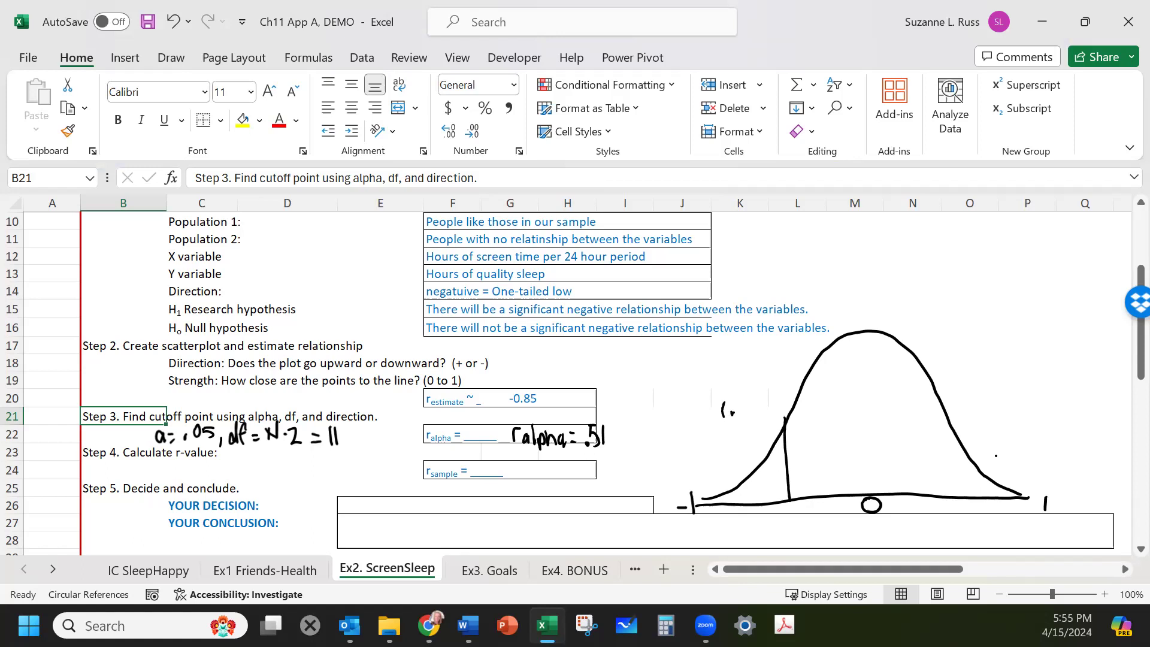
mouse_move(759, 413)
left_mouse_down()
mouse_move(769, 423)
mouse_move(759, 426)
mouse_move(774, 418)
left_mouse_up()
Shade the left tail beyond the cutoff line with the yellow highlighter.
left_click(171, 57)
left_click(341, 104)
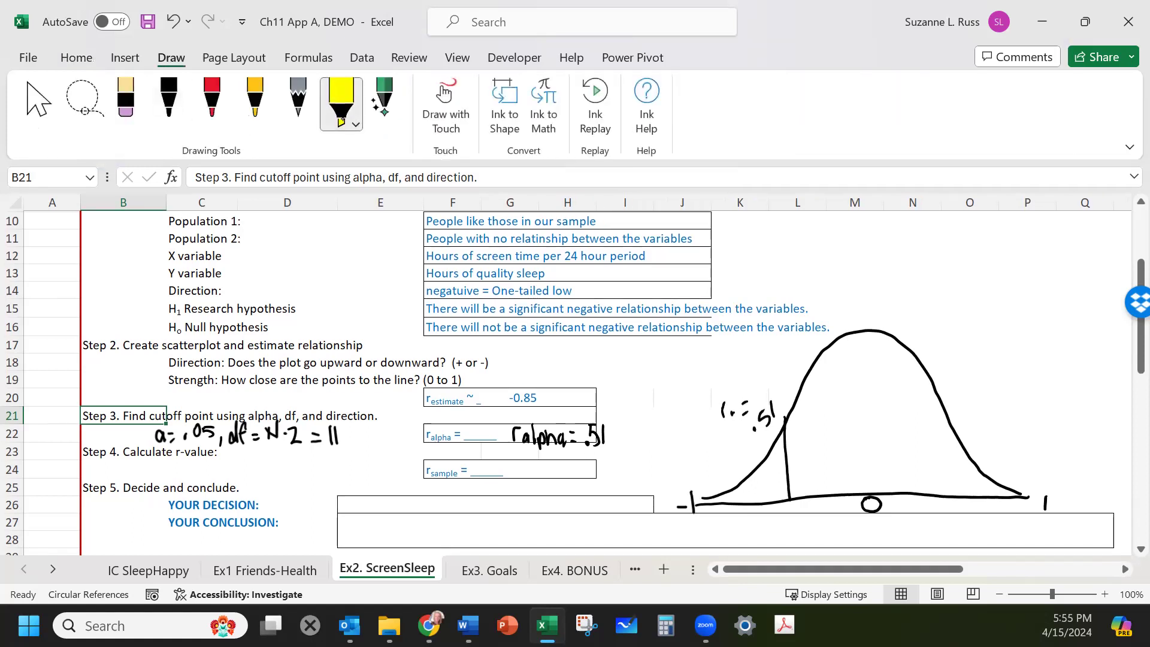
mouse_move(777, 497)
left_mouse_down()
mouse_move(774, 470)
mouse_move(715, 500)
mouse_move(780, 461)
mouse_move(772, 491)
mouse_move(731, 507)
mouse_move(696, 497)
mouse_move(717, 509)
left_mouse_up()
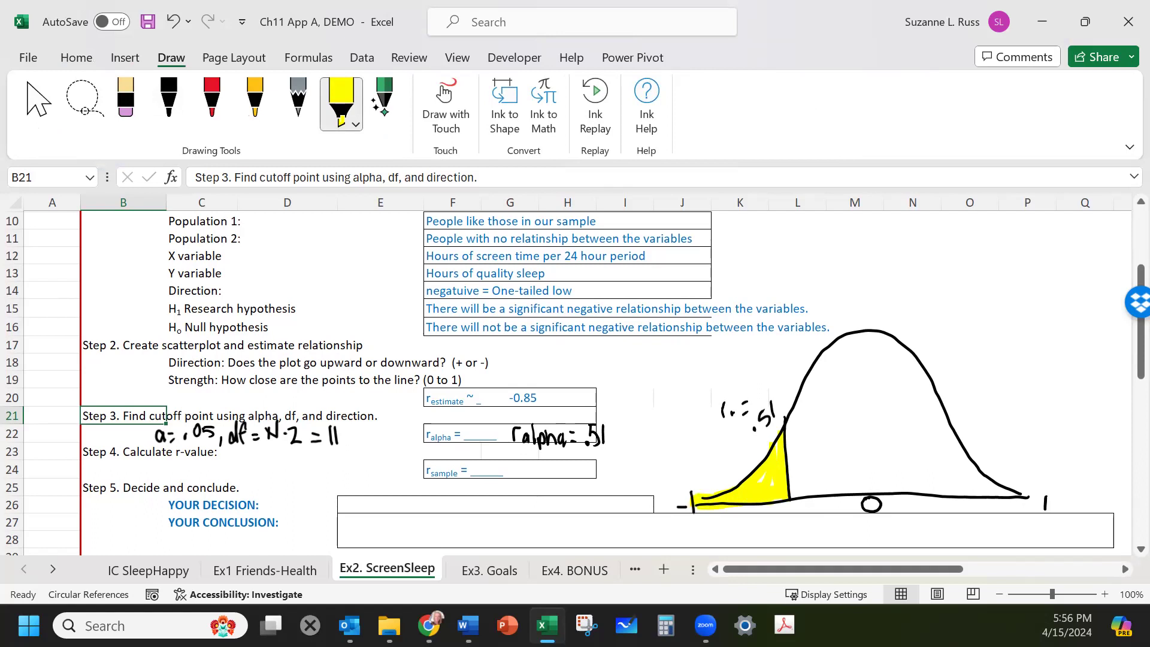
Switch to the black pen and write "FAIL" inside the curve's non-rejection region.
left_click(166, 109)
mouse_move(823, 422)
left_mouse_down()
mouse_move(830, 455)
mouse_move(837, 419)
mouse_move(845, 454)
mouse_move(875, 429)
left_mouse_up()
left_click_drag(876, 430, 895, 418)
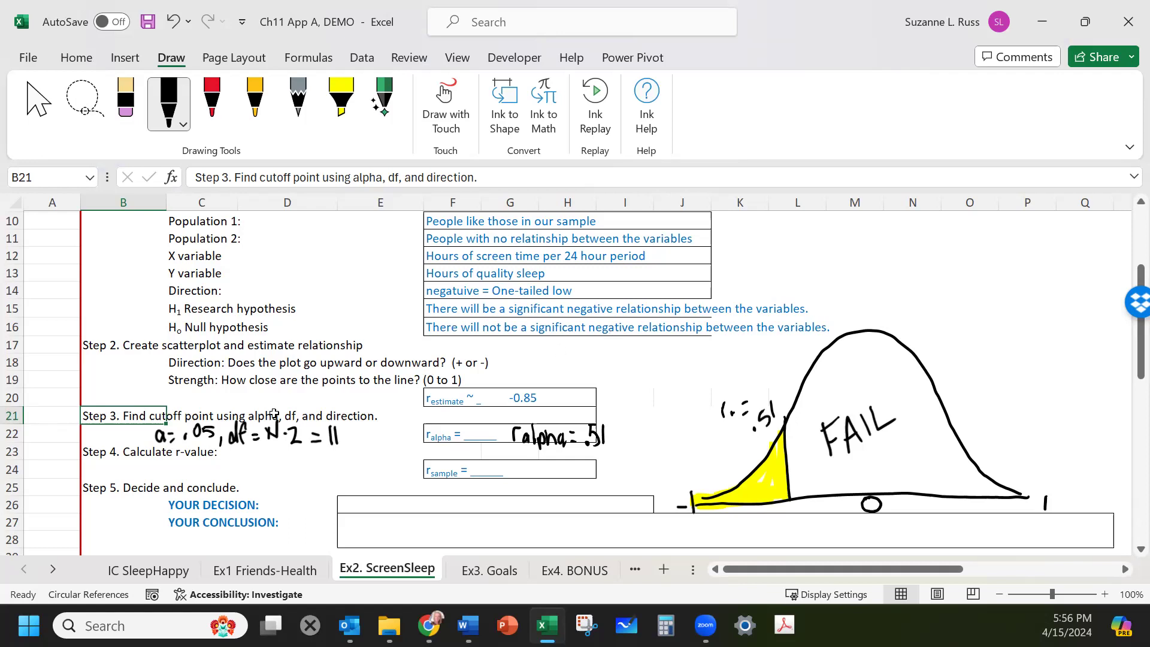
Edit the Step 4 label to read "Calculate sampe r-value:".
scroll(198, 462, "down", 1)
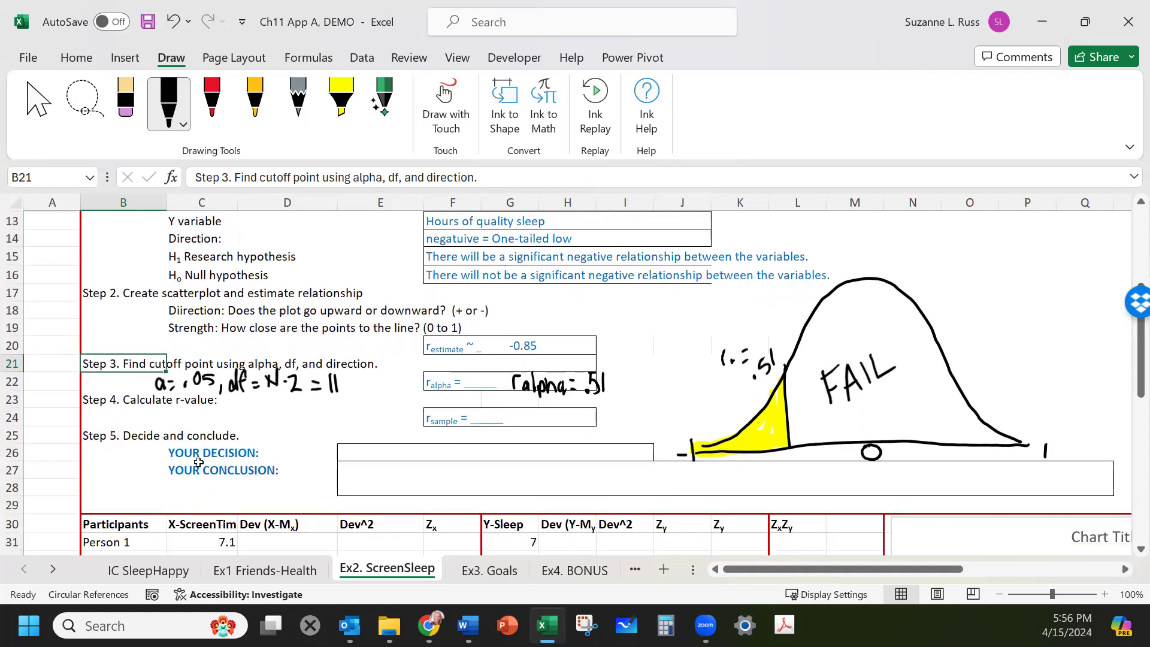
left_click(111, 399)
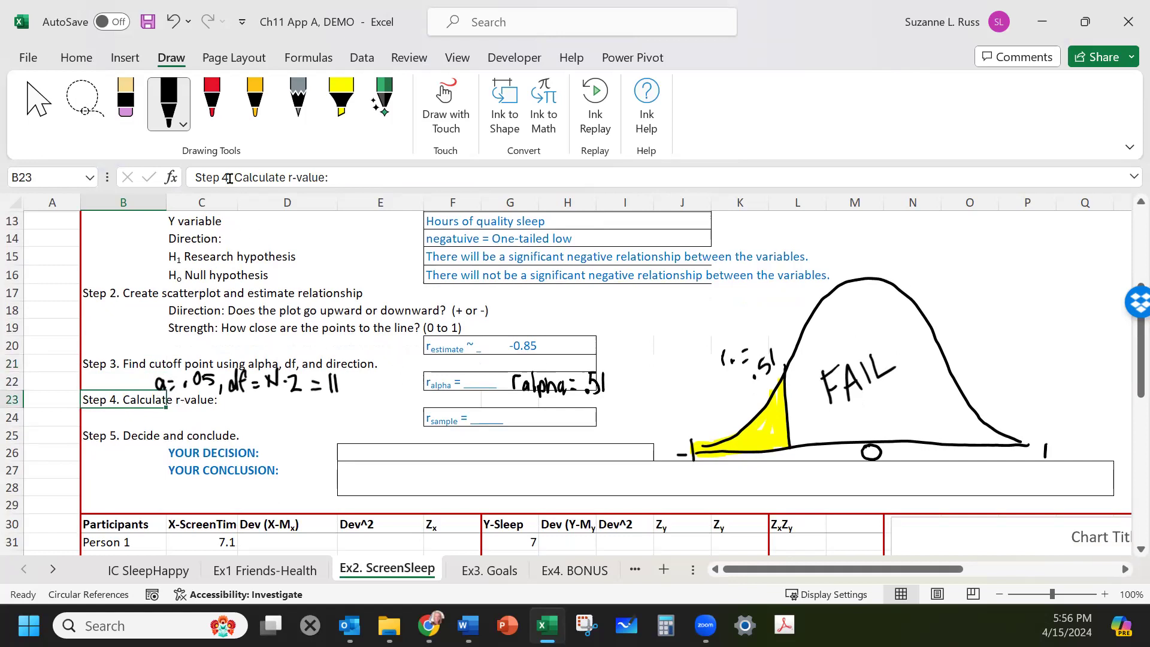
left_click(286, 178)
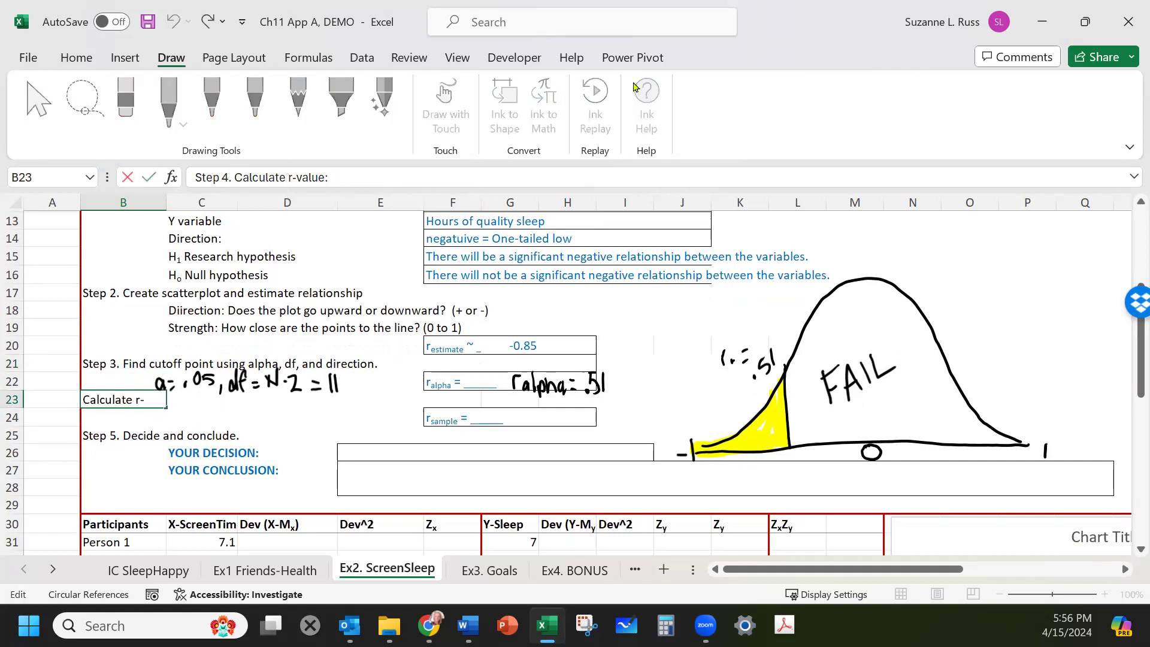
type("sampe")
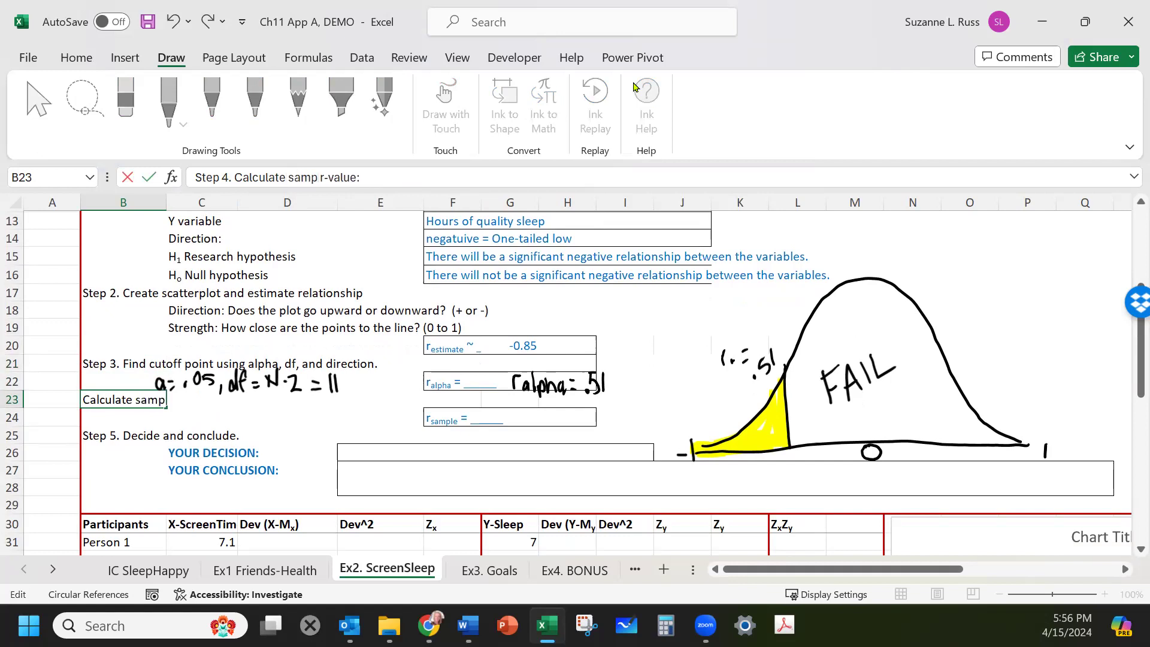
Enter 13 as the N for the screen-time X variable.
scroll(596, 97, "down", 1)
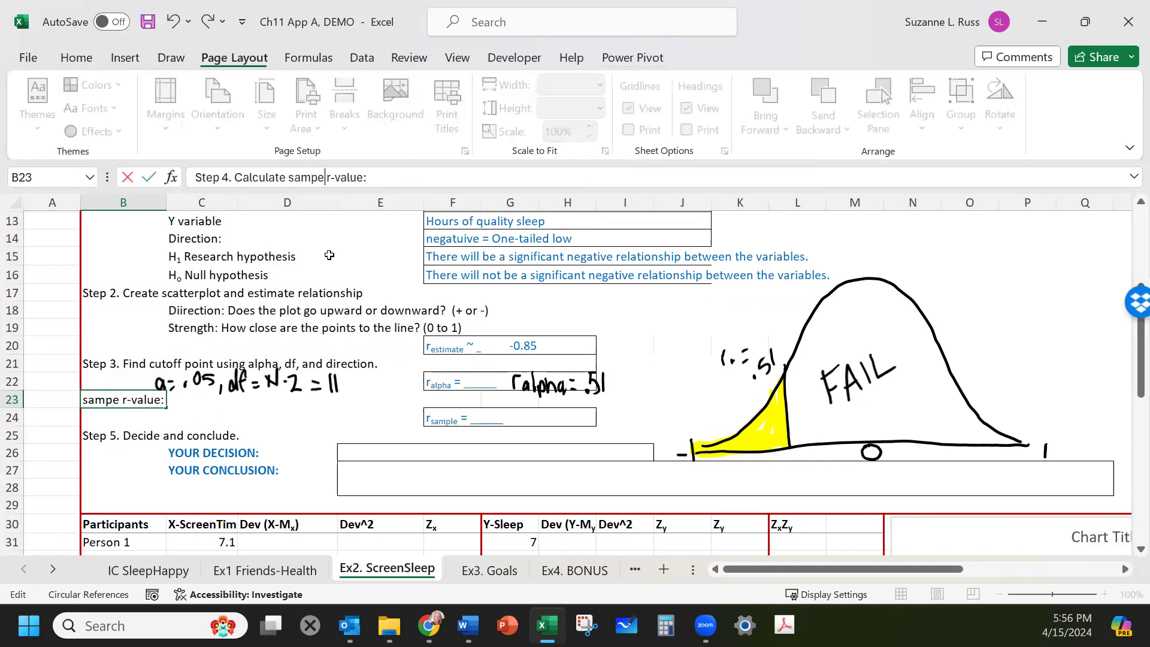
scroll(387, 351, "down", 1)
scroll(387, 351, "down", 3)
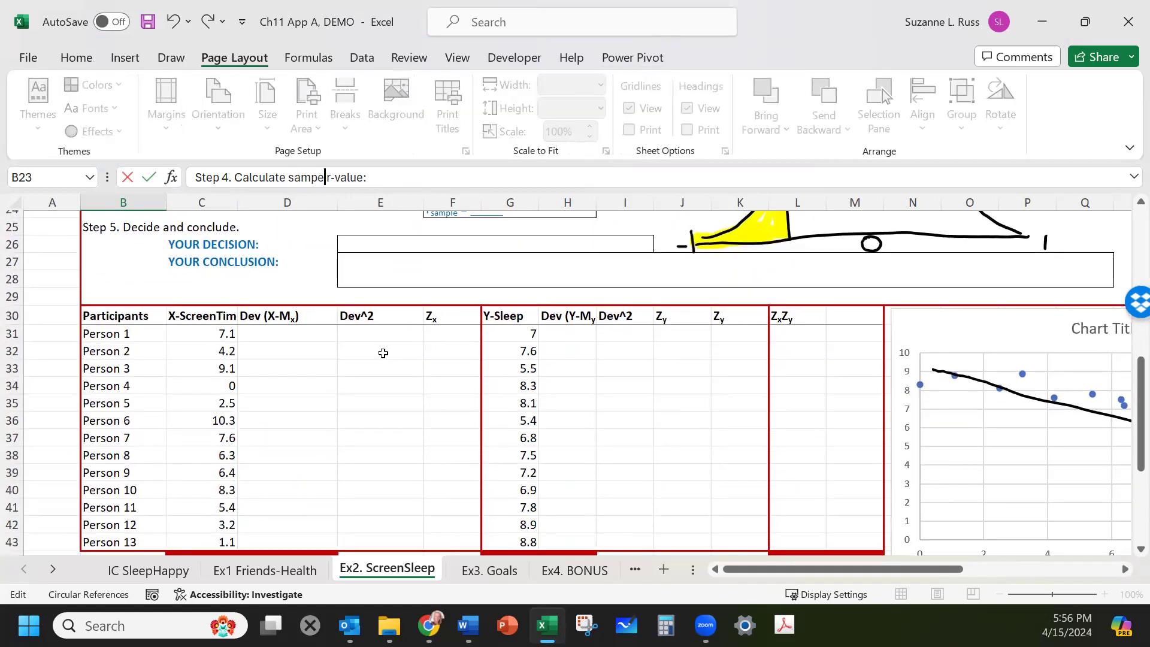
scroll(373, 346, "down", 2)
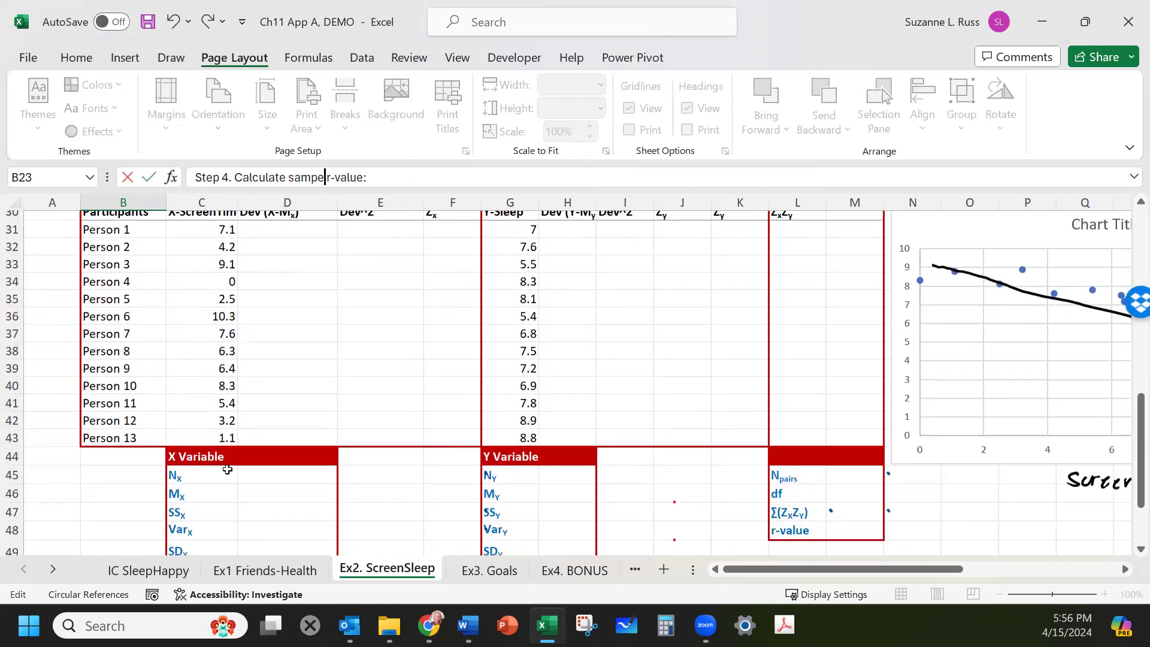
left_click(270, 477)
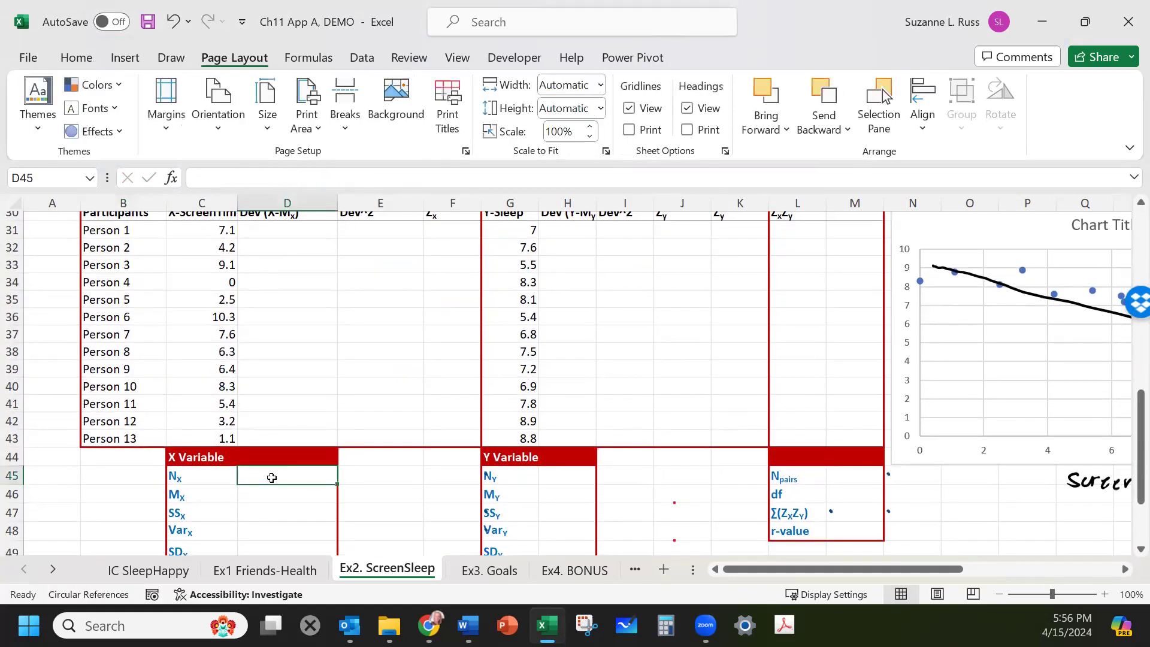
type("13")
key("Return")
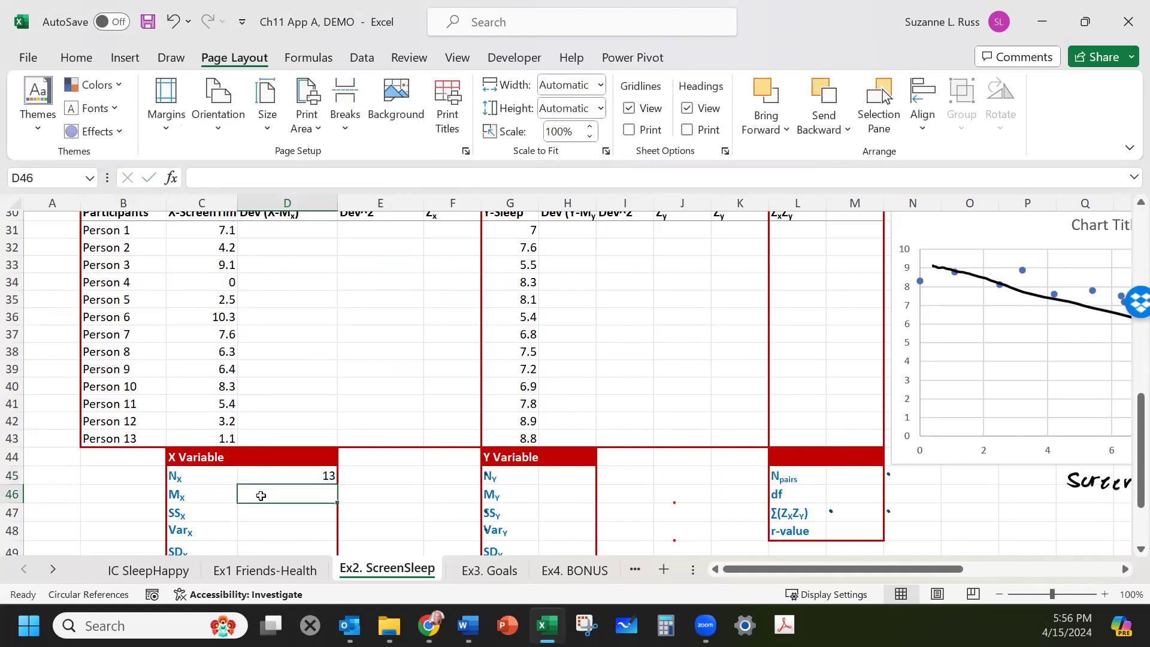
Calculate the X mean with an AVERAGE formula over the screen-time values for Persons 1 to 13.
type("=")
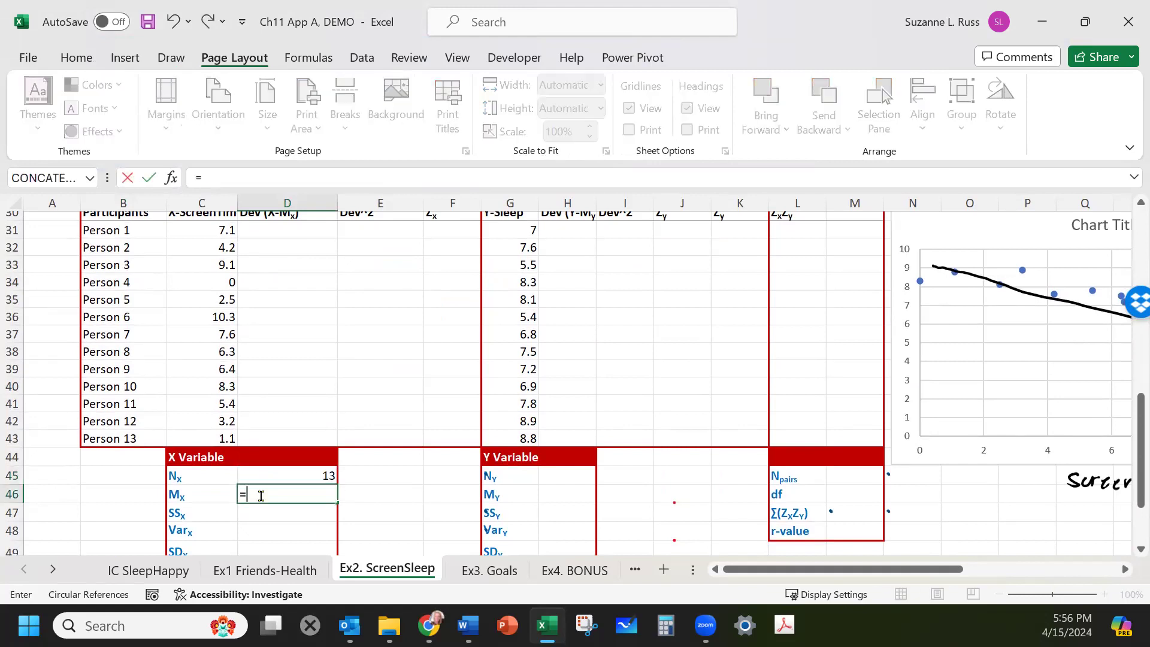
type("AVERAGE(")
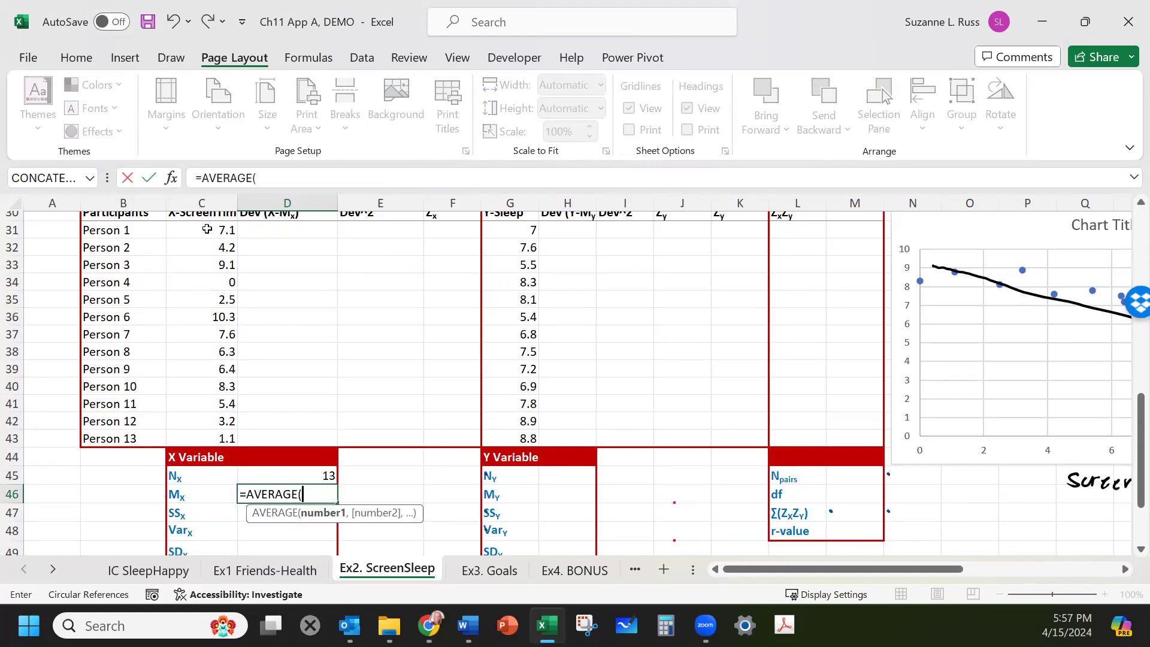
left_click_drag(205, 228, 203, 434)
key("Return")
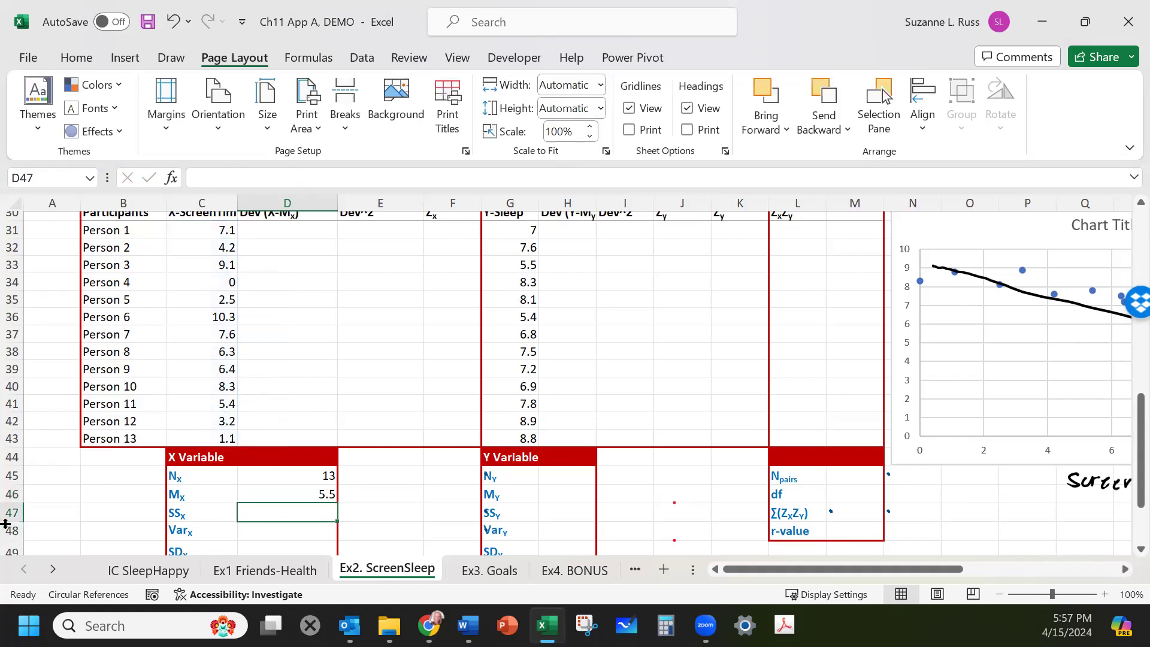
Review the Zx, screen-time and Zy columns of the participant table.
scroll(318, 388, "up", 1)
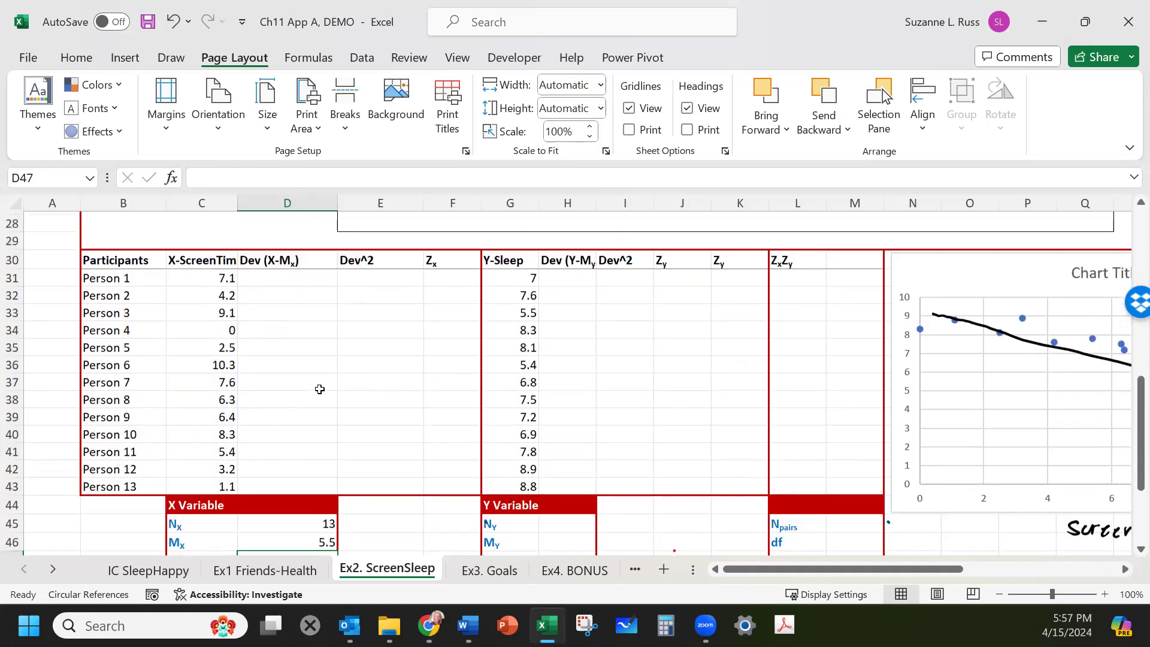
left_click_drag(446, 264, 458, 493)
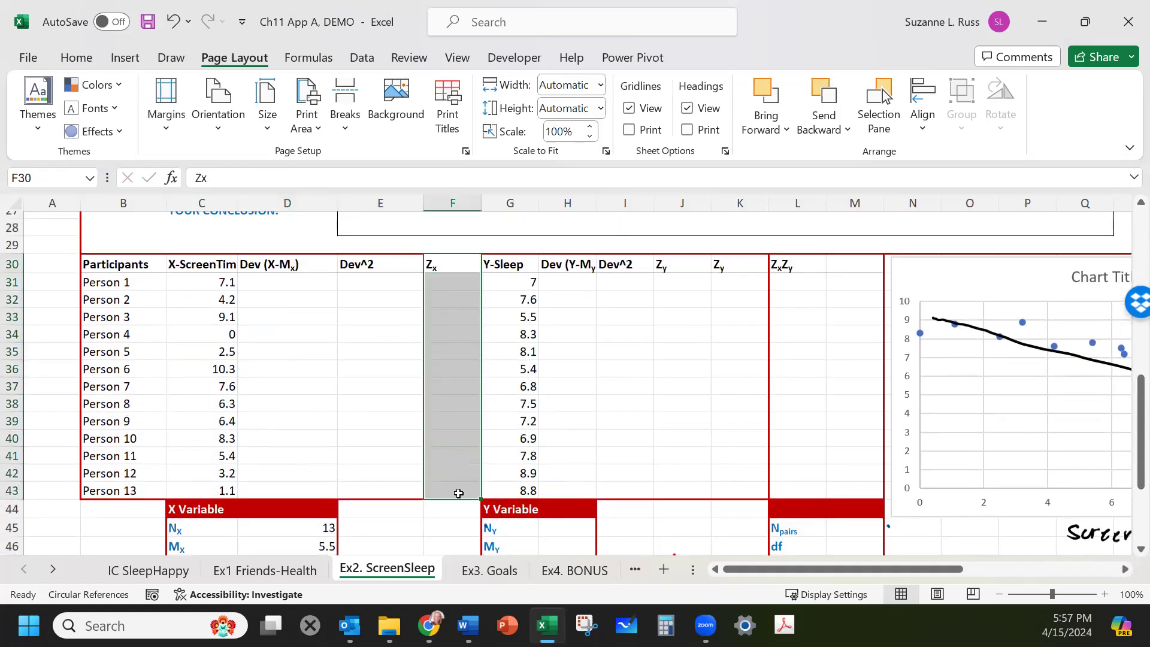
left_click_drag(194, 277, 205, 491)
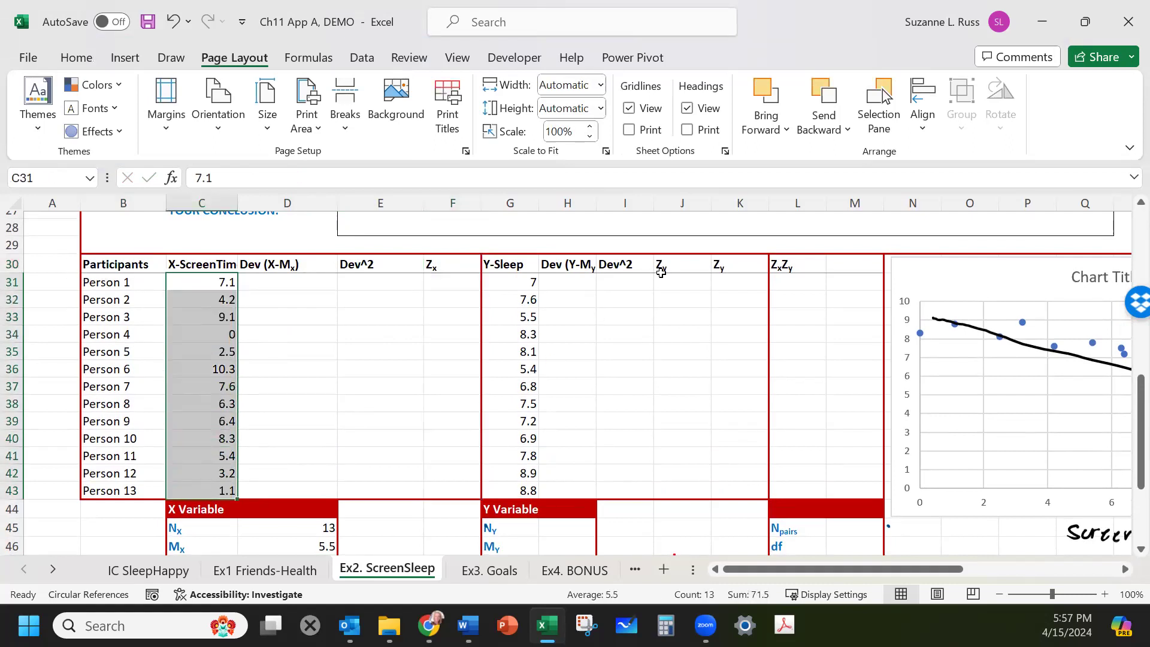
left_click_drag(734, 276, 726, 479)
left_click(724, 250)
left_click(723, 265)
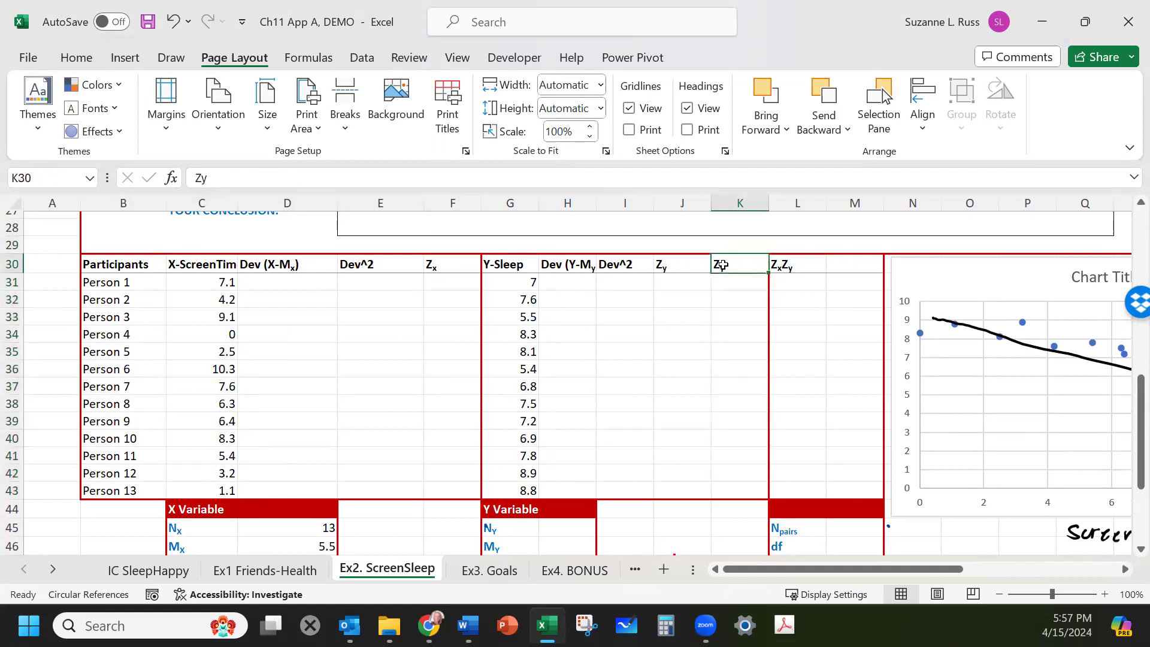
left_click_drag(682, 264, 671, 489)
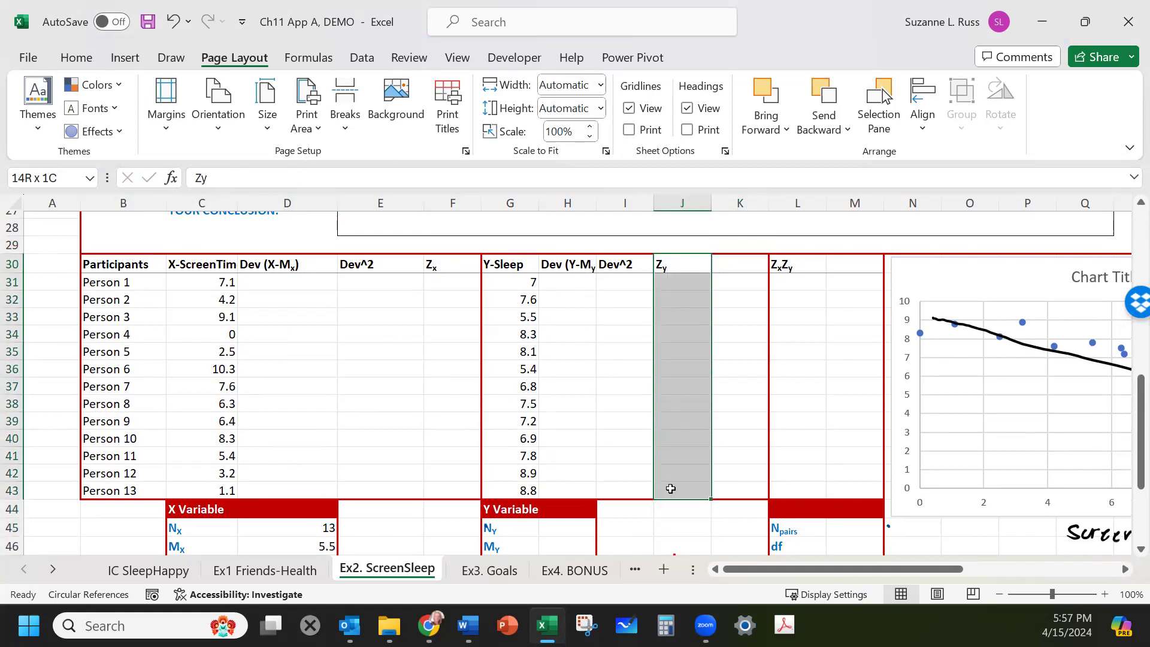
left_click(266, 286)
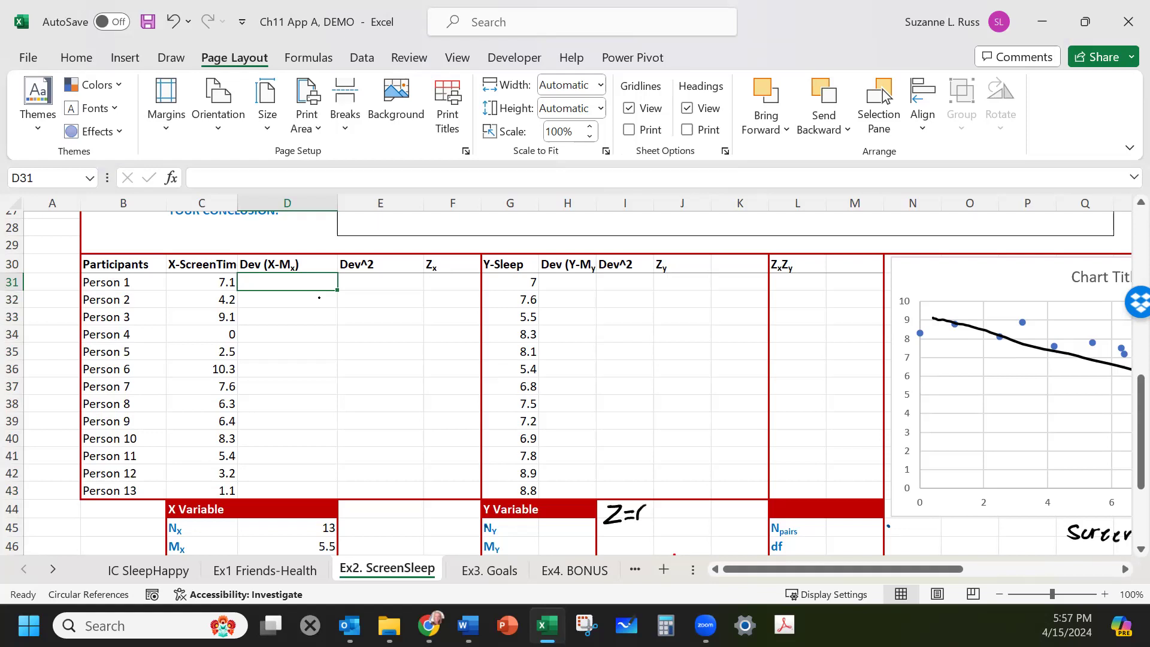
Handwrite the z-score formula "Z=(X-M)/SD" beside the Y Variable summary table.
left_click_drag(644, 508, 674, 525)
left_click(685, 504)
mouse_move(712, 506)
left_mouse_down()
mouse_move(695, 527)
mouse_move(723, 528)
left_mouse_up()
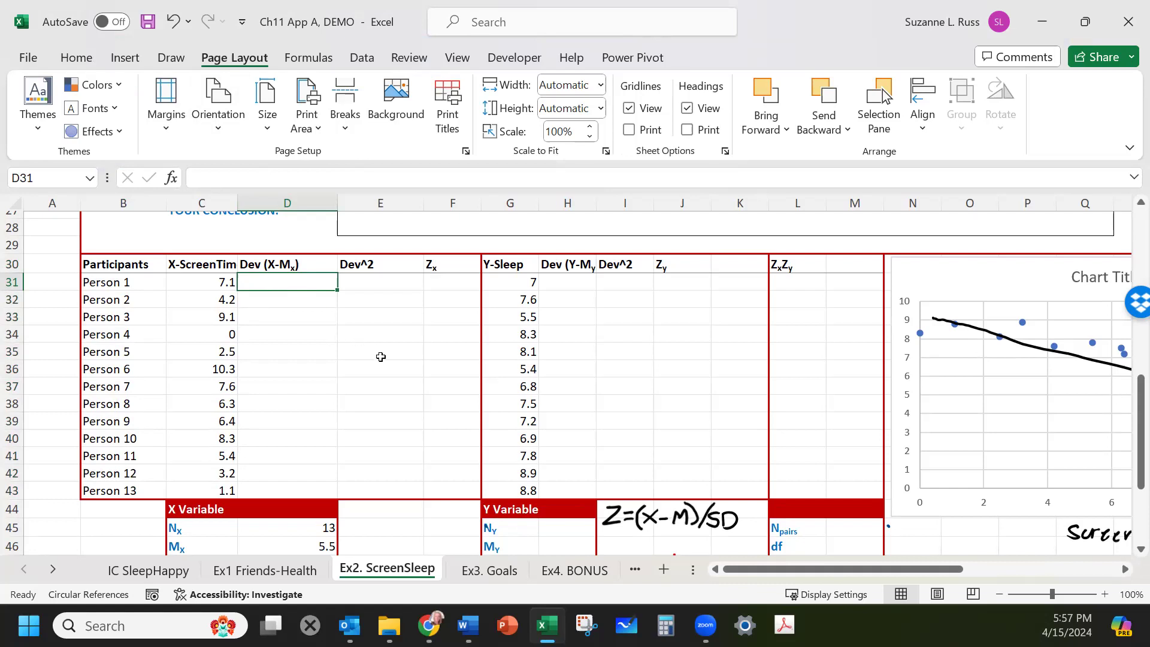
scroll(385, 357, "down", 1)
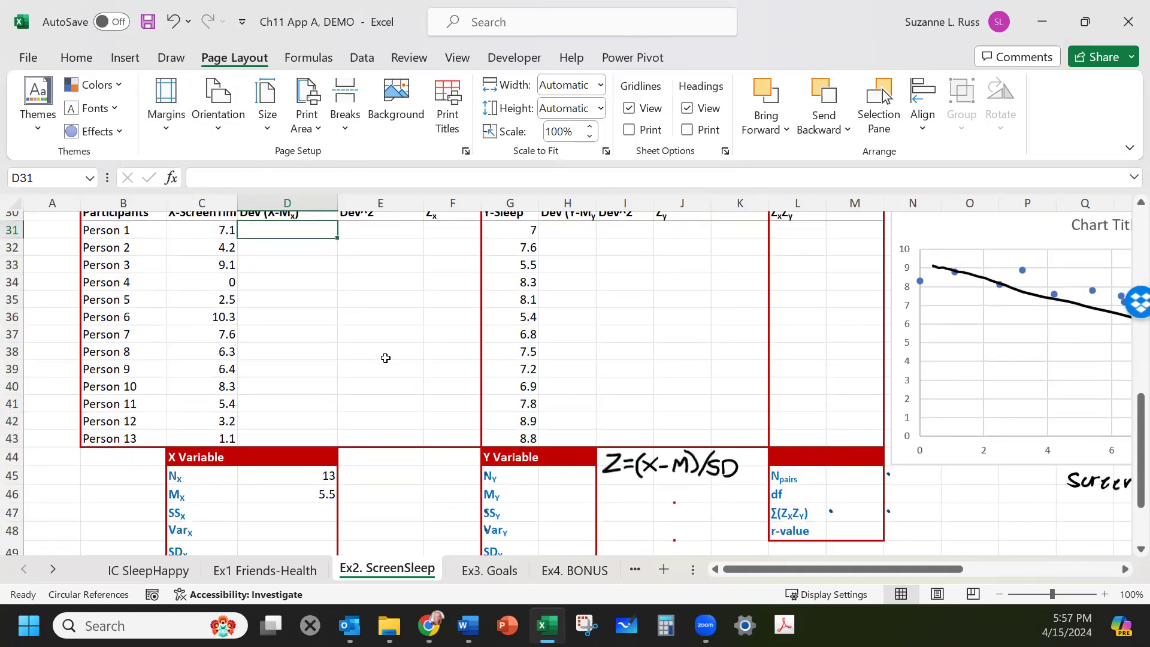
scroll(382, 359, "up", 1)
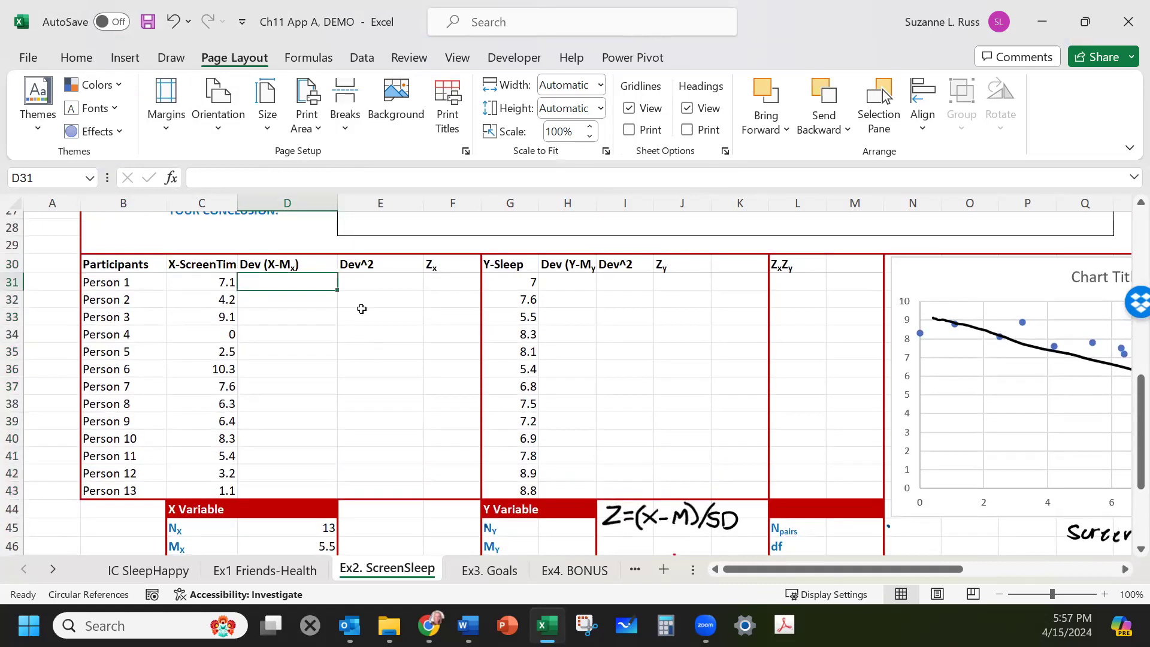
Compute Person 1's screen-time deviation as the value minus the X mean (=C31-D46).
type("=")
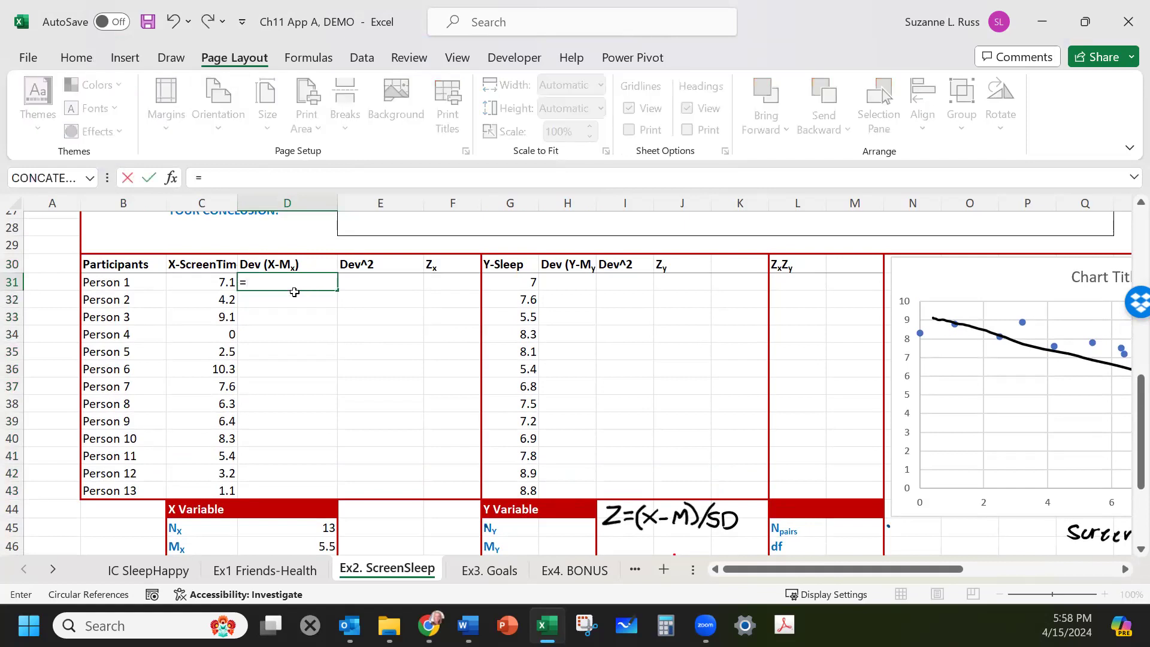
left_click(208, 278)
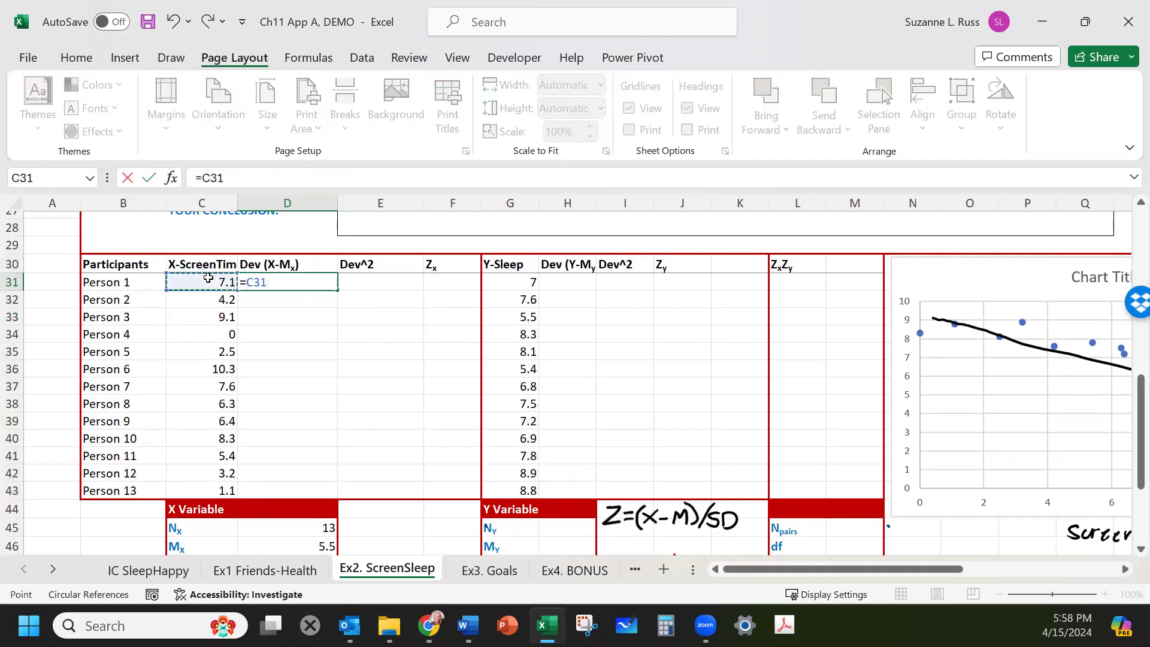
type("-")
scroll(273, 318, "down", 1)
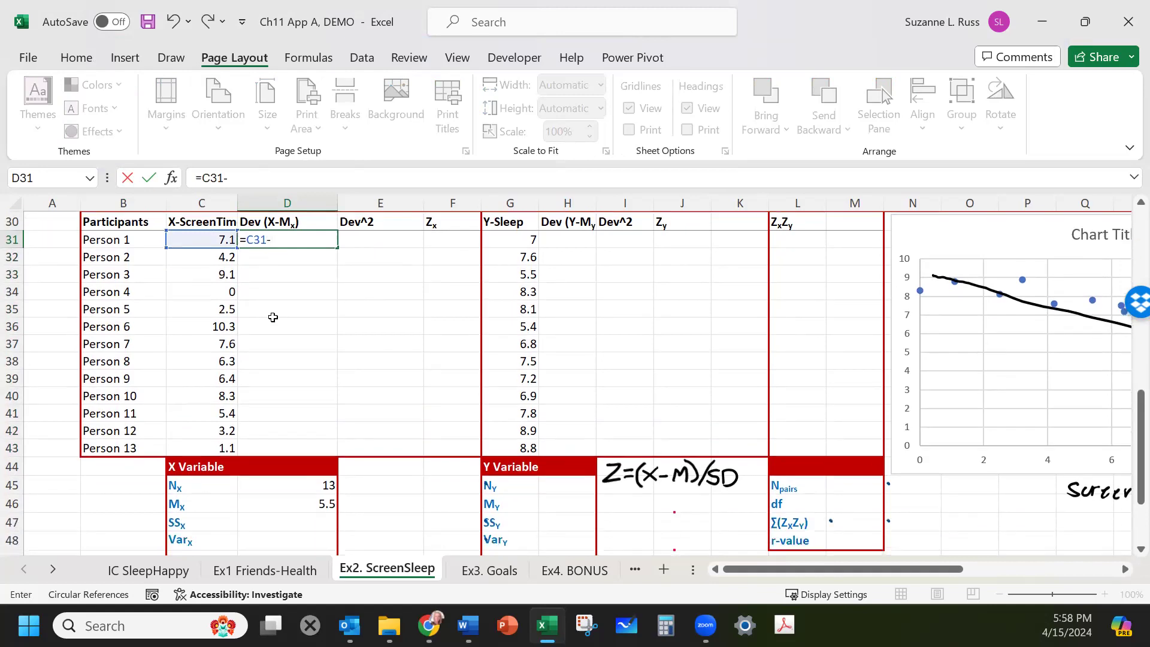
left_click(295, 492)
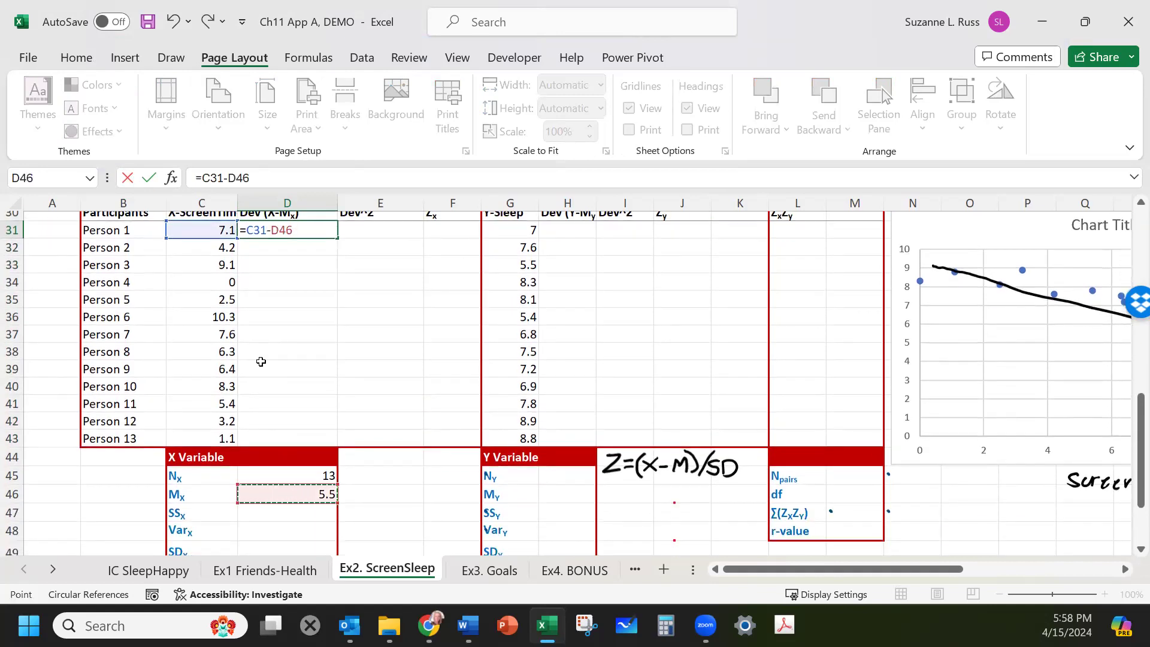
key("Return")
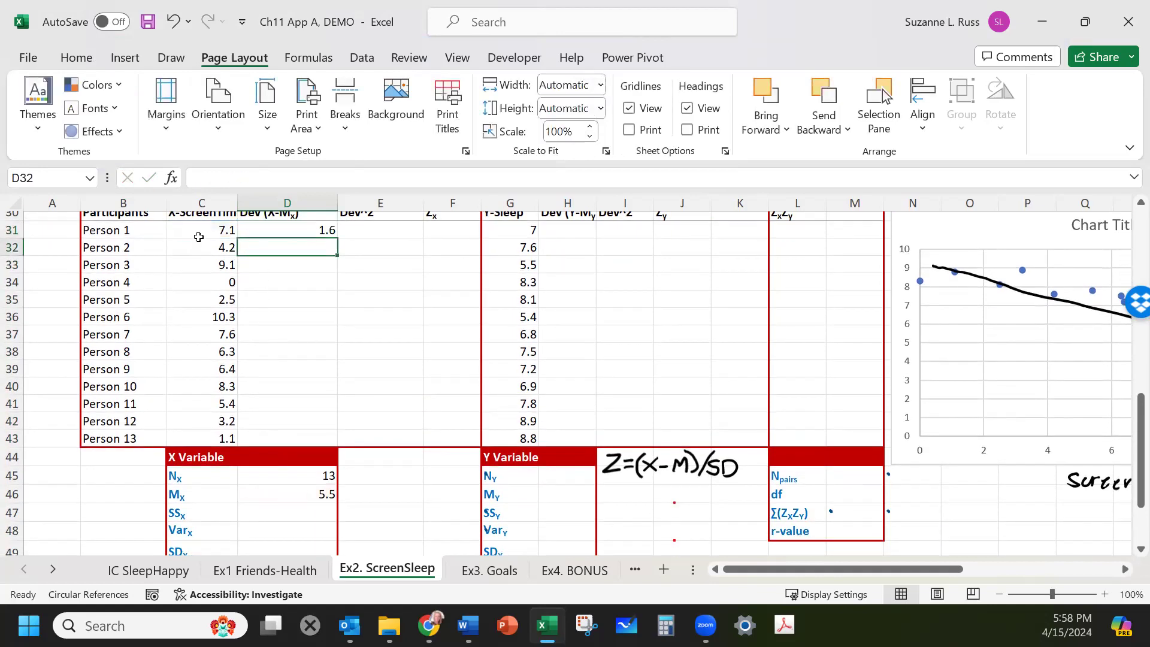
Lock the mean's row in the deviation formula so it reads =C31-D$46.
left_click(194, 230)
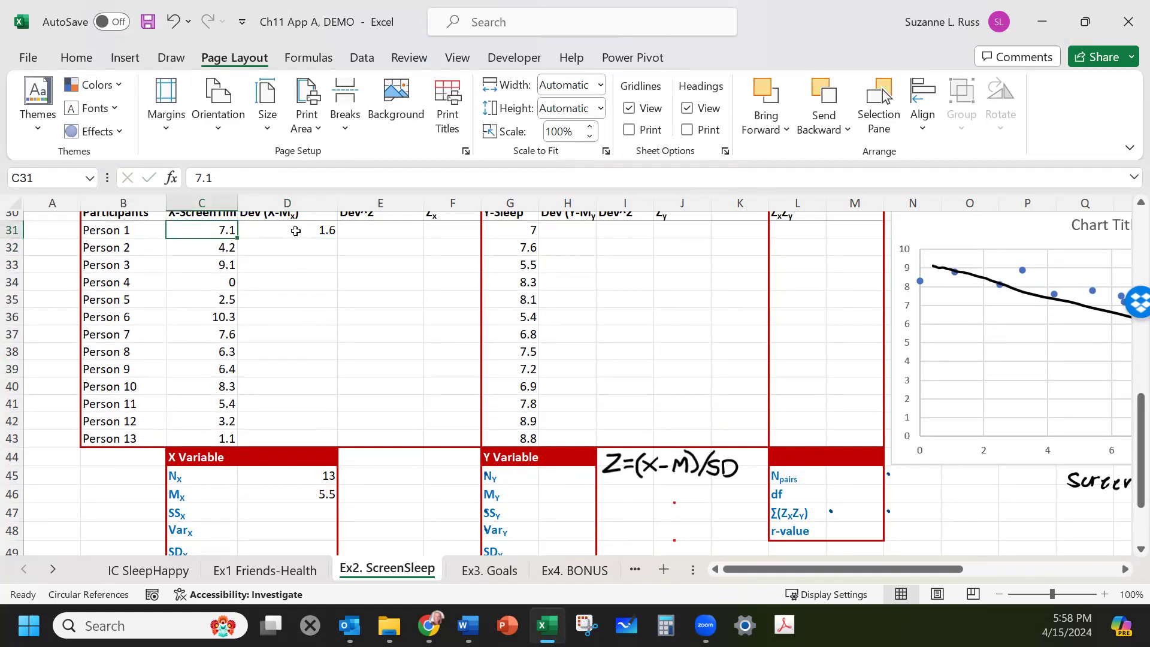
left_click(296, 230)
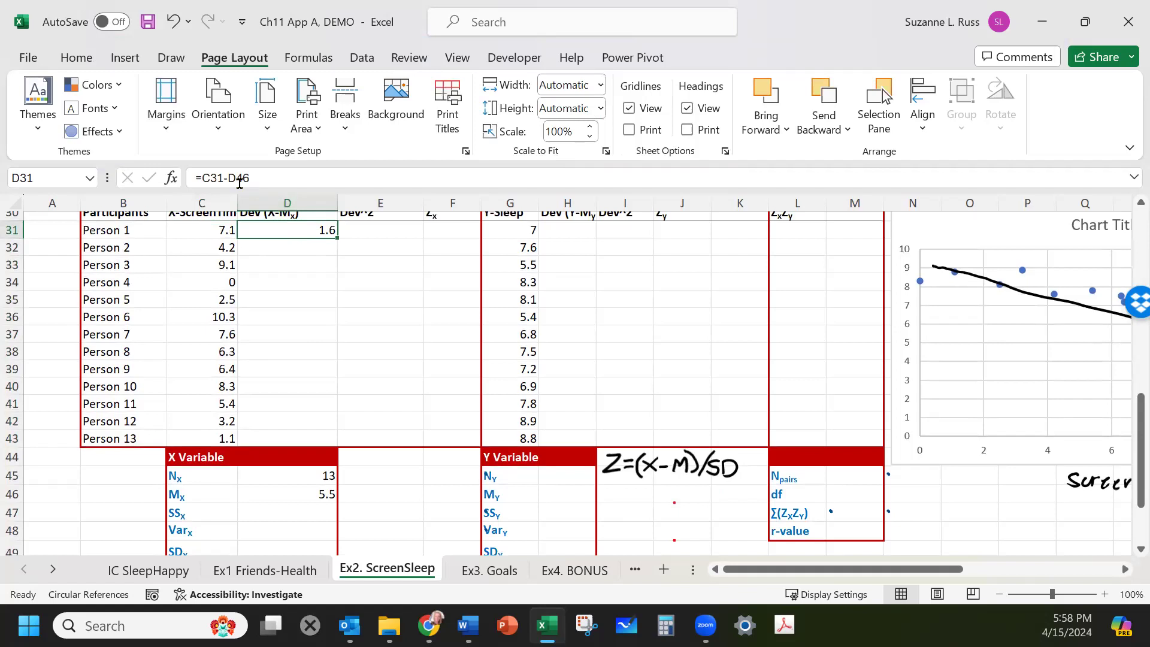
left_click(237, 177)
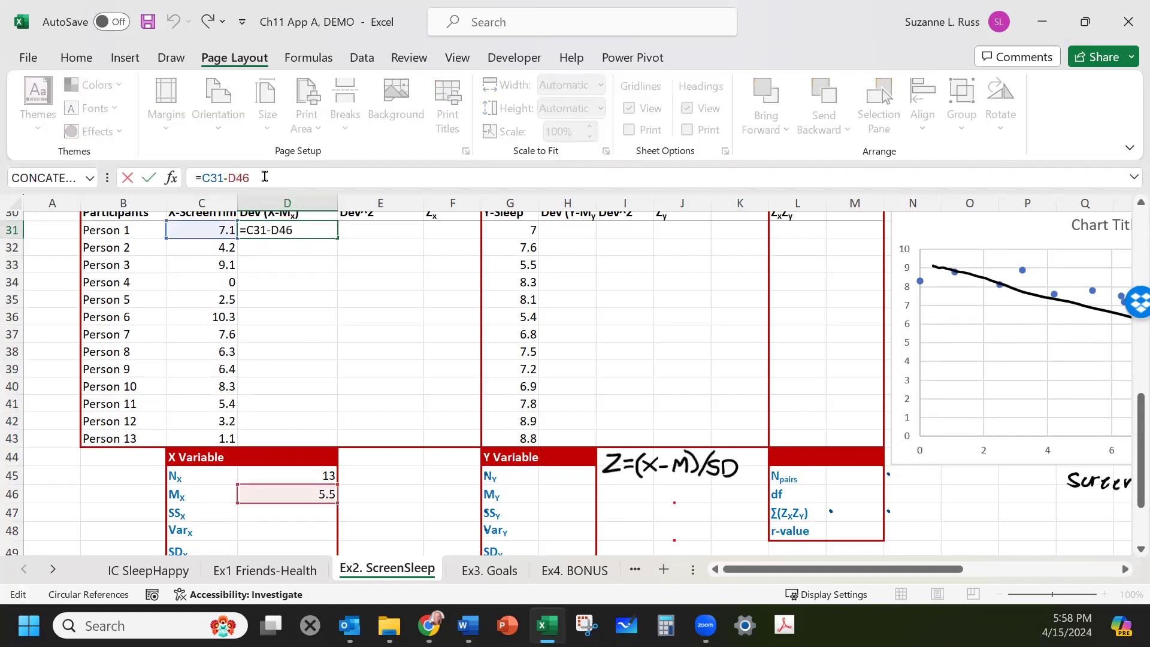
type("$")
key("Return")
Fill the deviation formula down through Person 13 and delete the extra result in the X Variable header row.
left_click(299, 231)
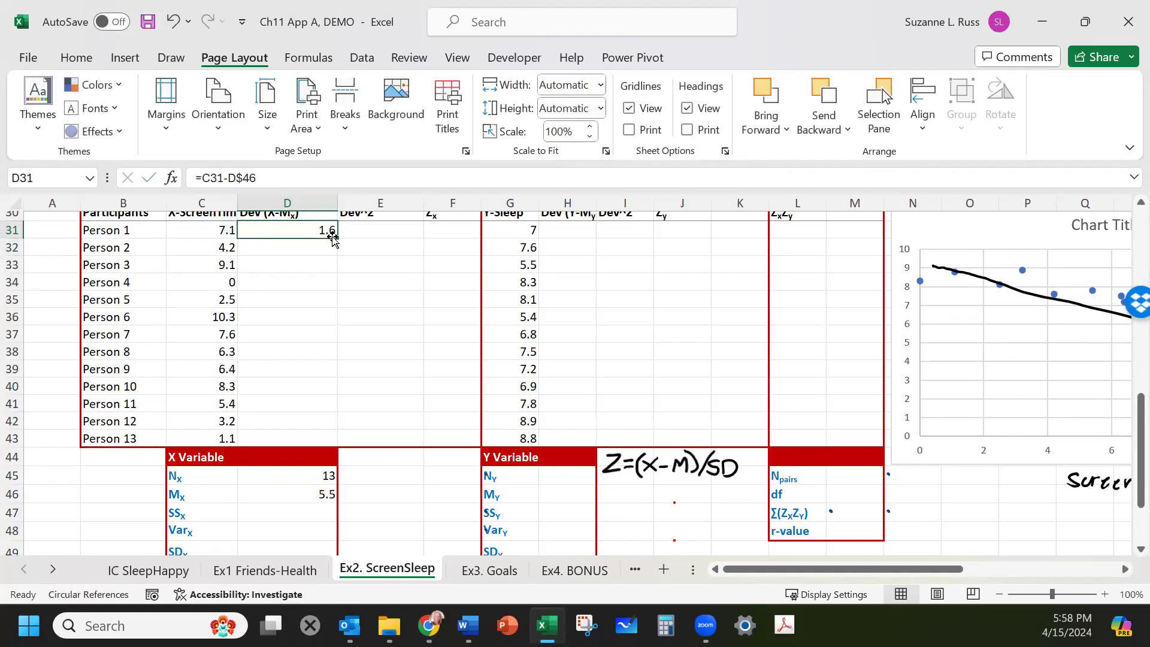
left_click_drag(336, 238, 336, 462)
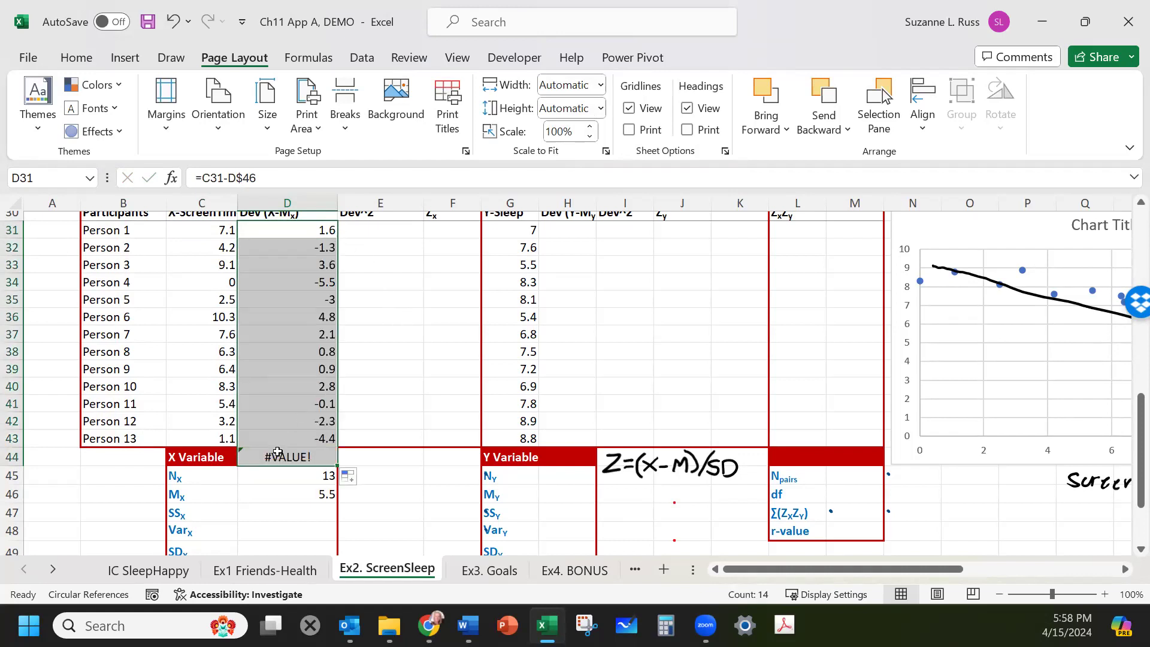
left_click(277, 455)
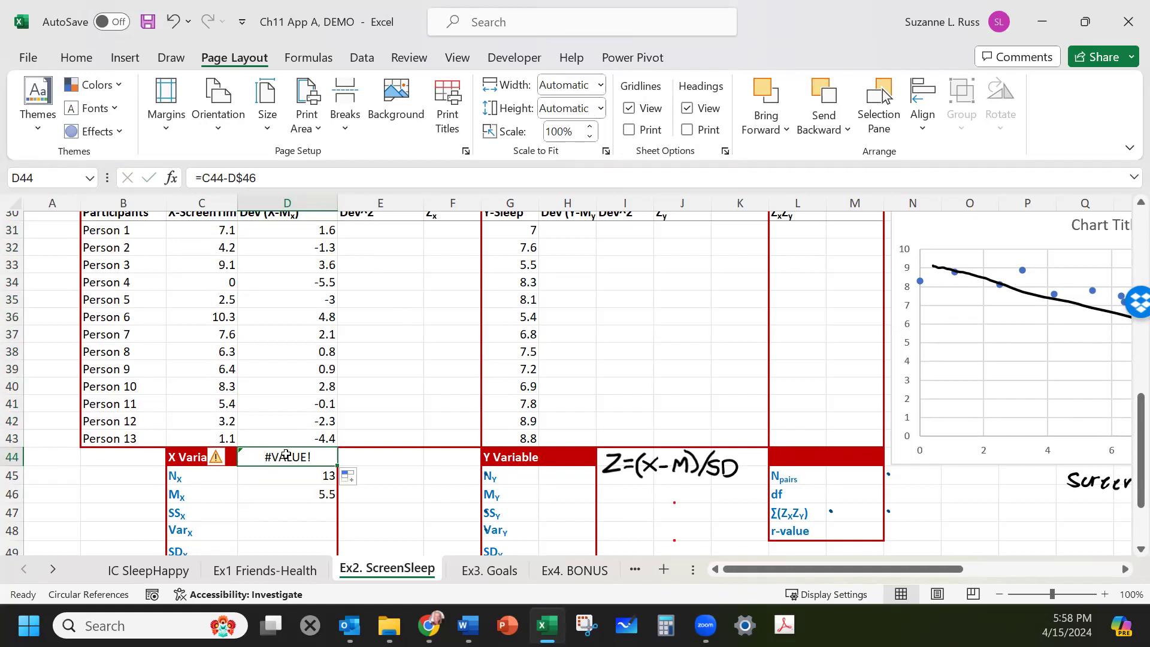
key("Delete")
Copy the X Variable header formatting onto the cleared header cell with Format Painter.
left_click(251, 416)
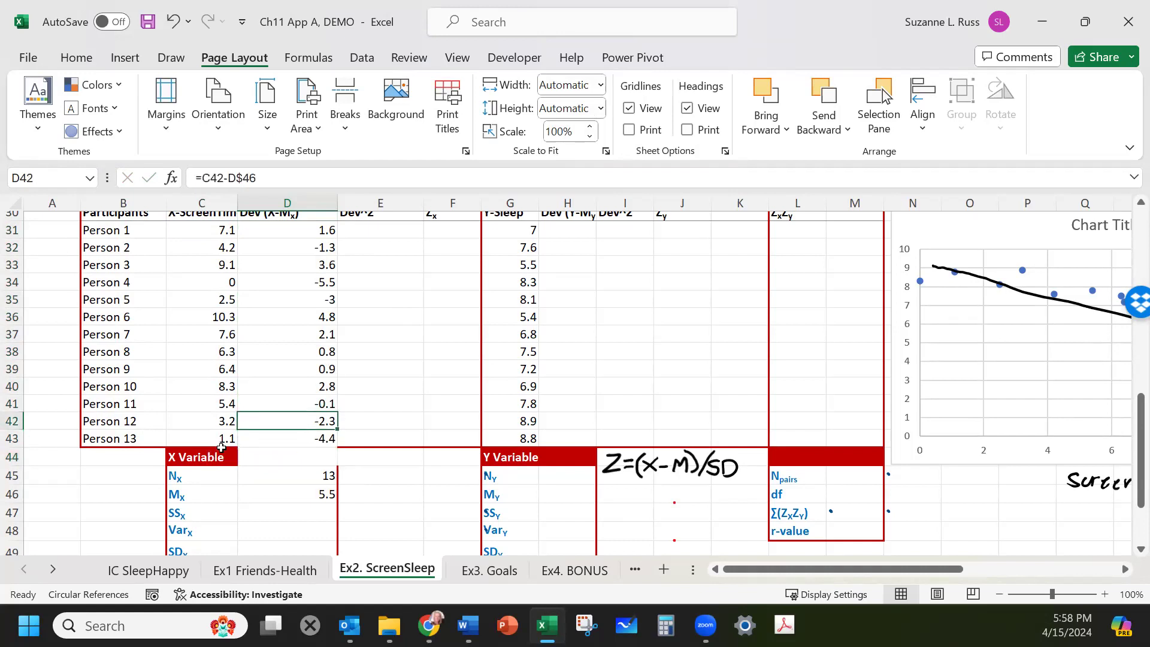
left_click(212, 455)
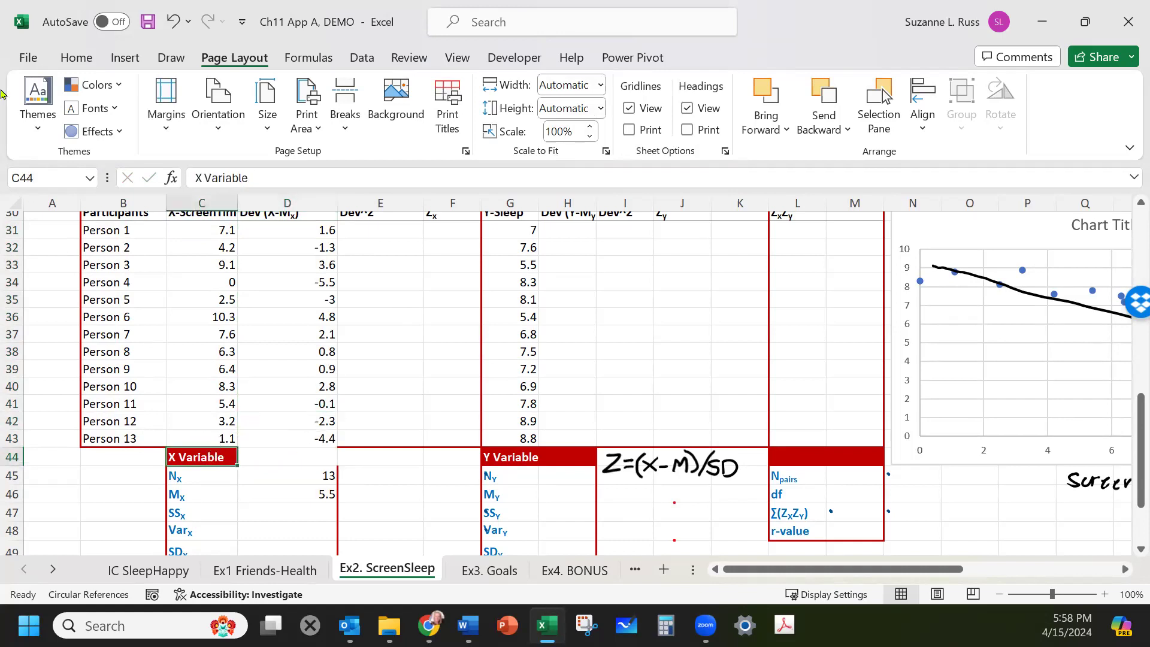
left_click(76, 59)
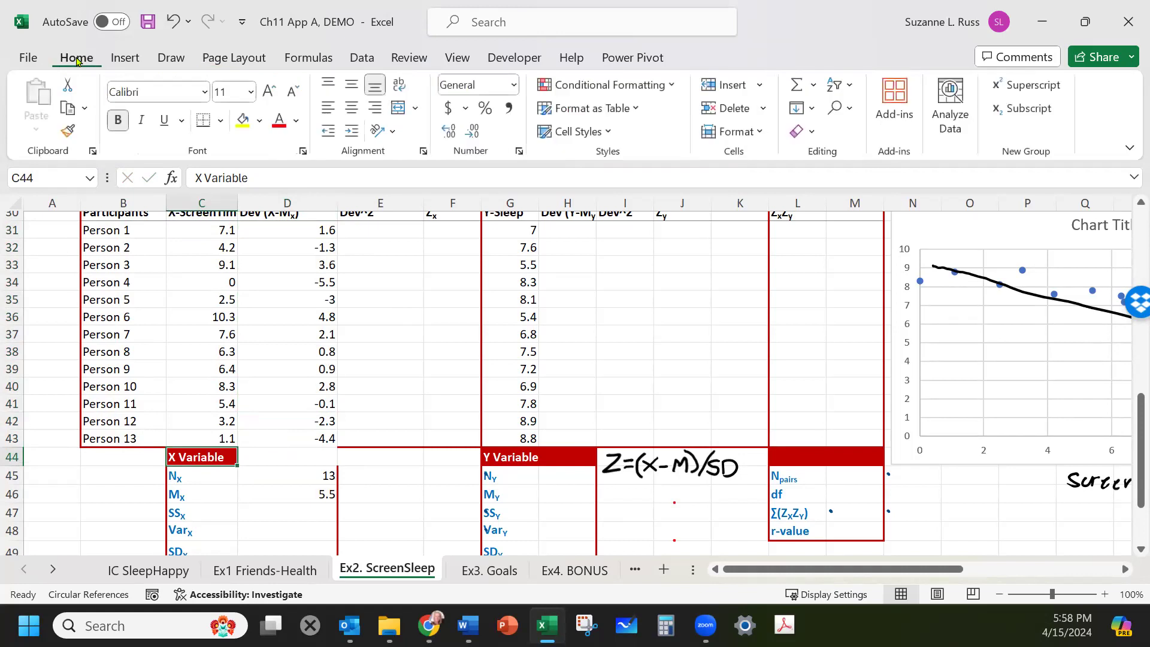
left_click(67, 130)
left_click(276, 456)
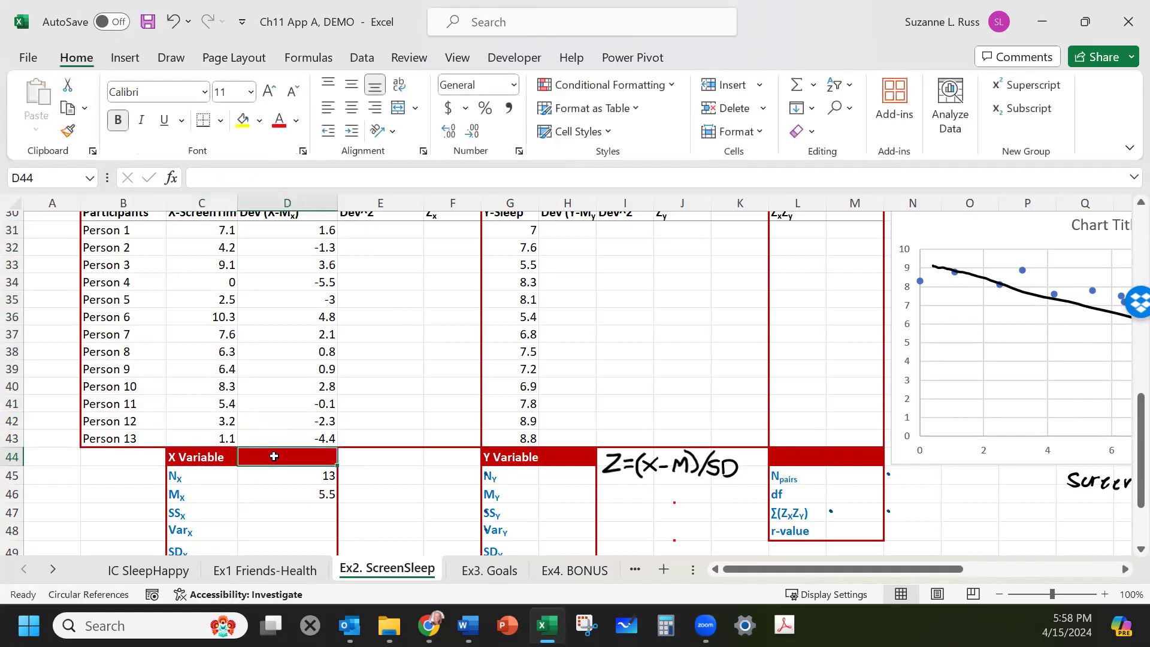
Square Person 1's screen-time deviation in the Dev^2 column with =D31^2.
left_click(427, 506)
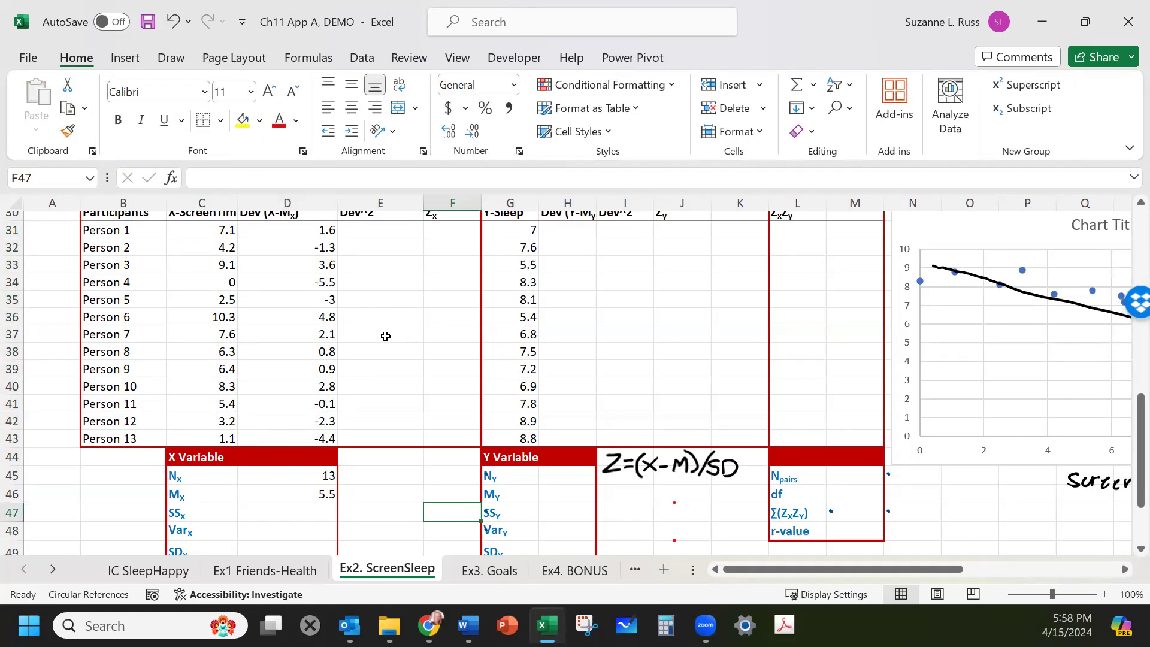
scroll(385, 337, "up", 1)
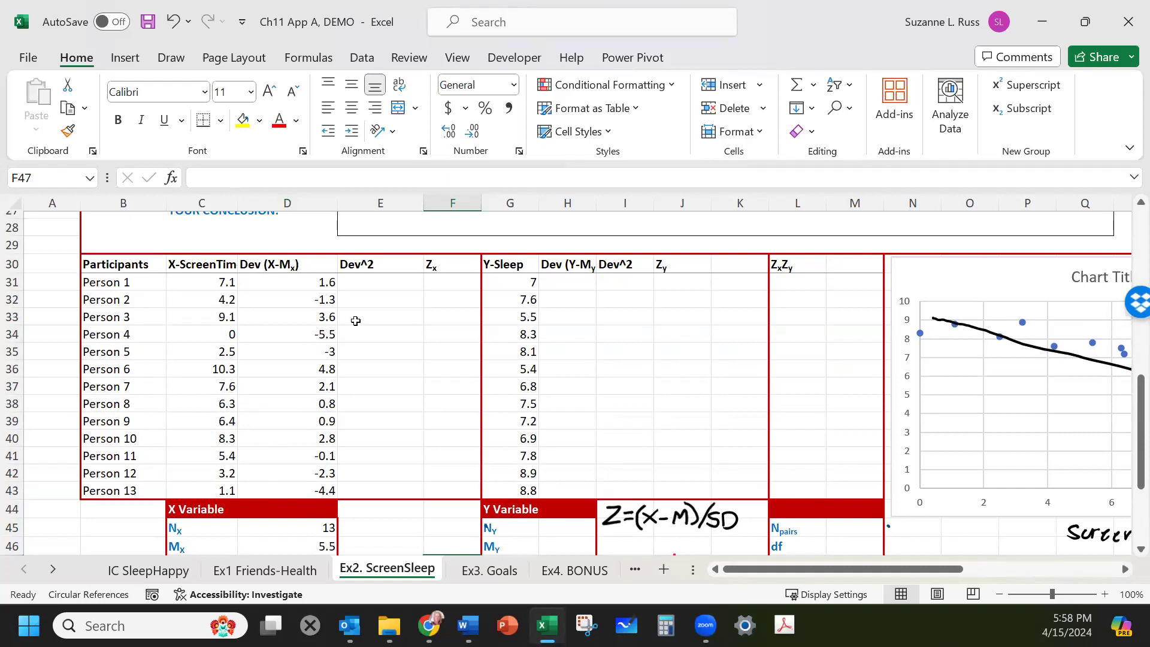
left_click(378, 264)
left_click(375, 280)
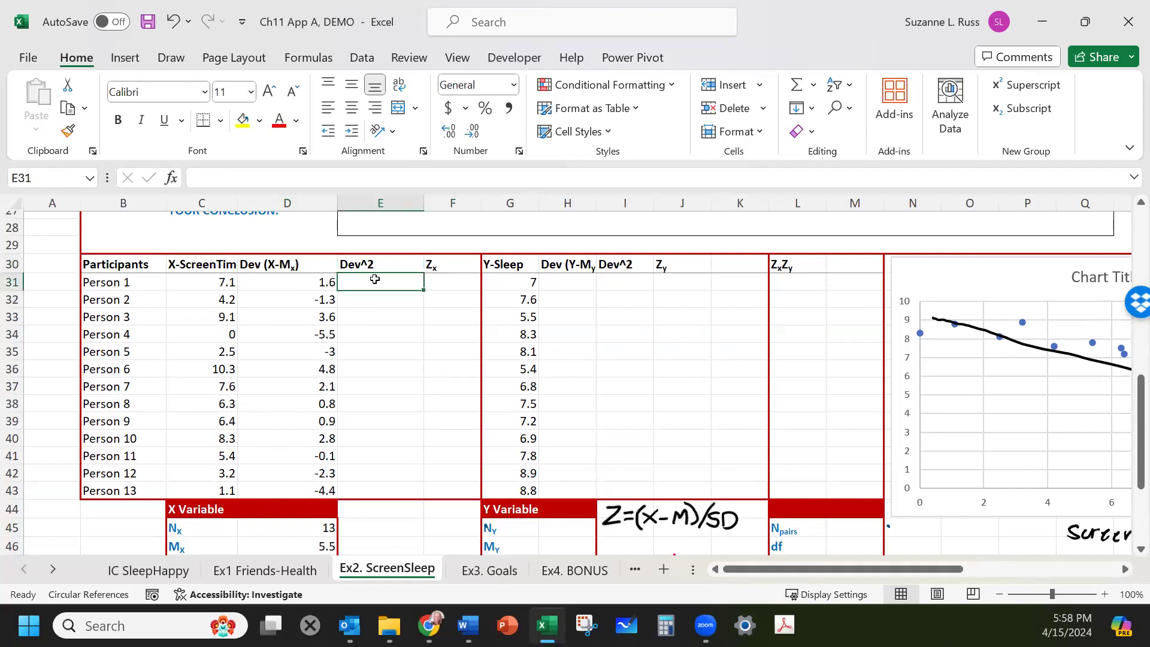
type("=")
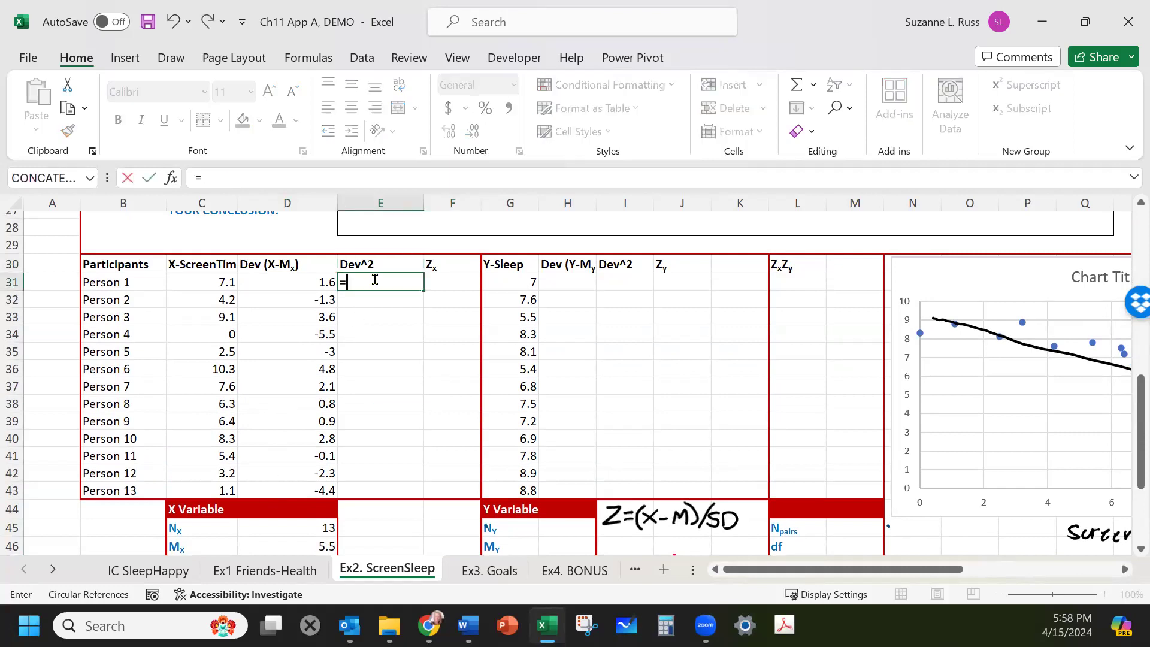
left_click(304, 283)
type("^2")
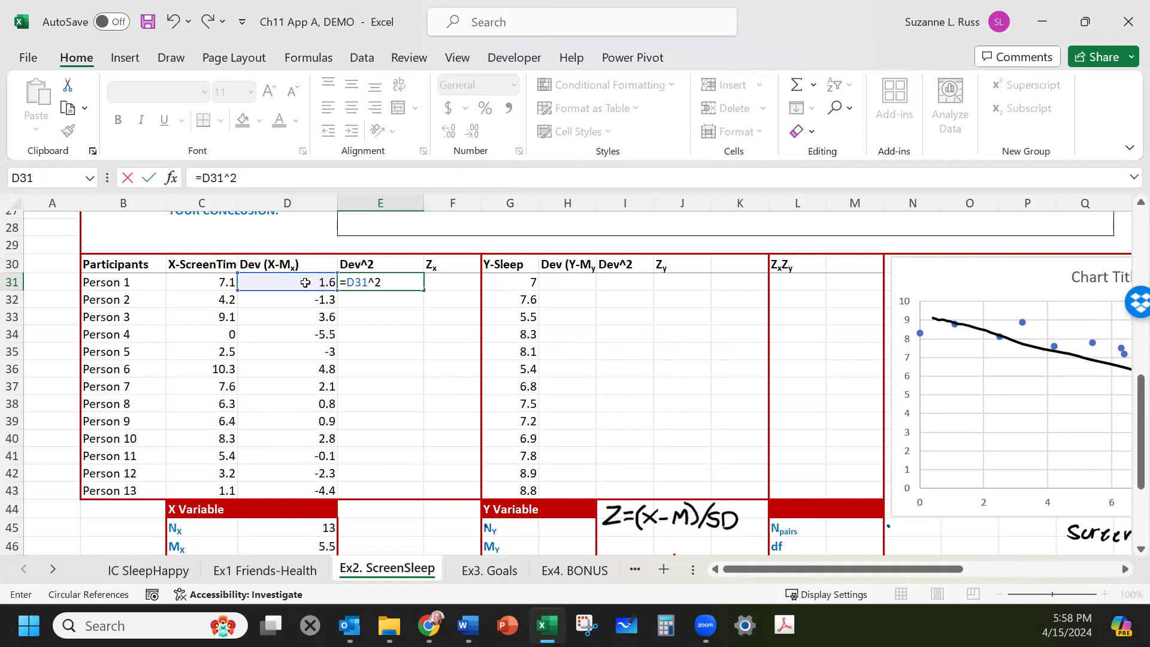
key("Return")
Copy the squared-deviation formula and paste it down through Person 13.
left_click(409, 280)
key("ctrl+c")
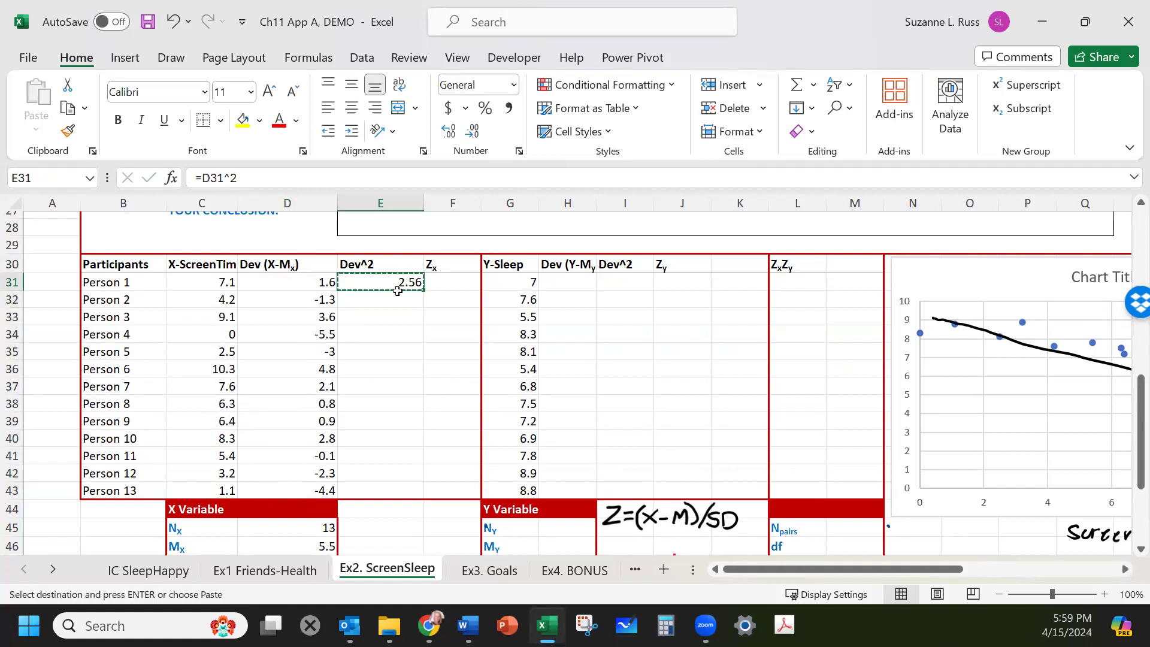
left_click_drag(383, 299, 372, 486)
right_click(371, 486)
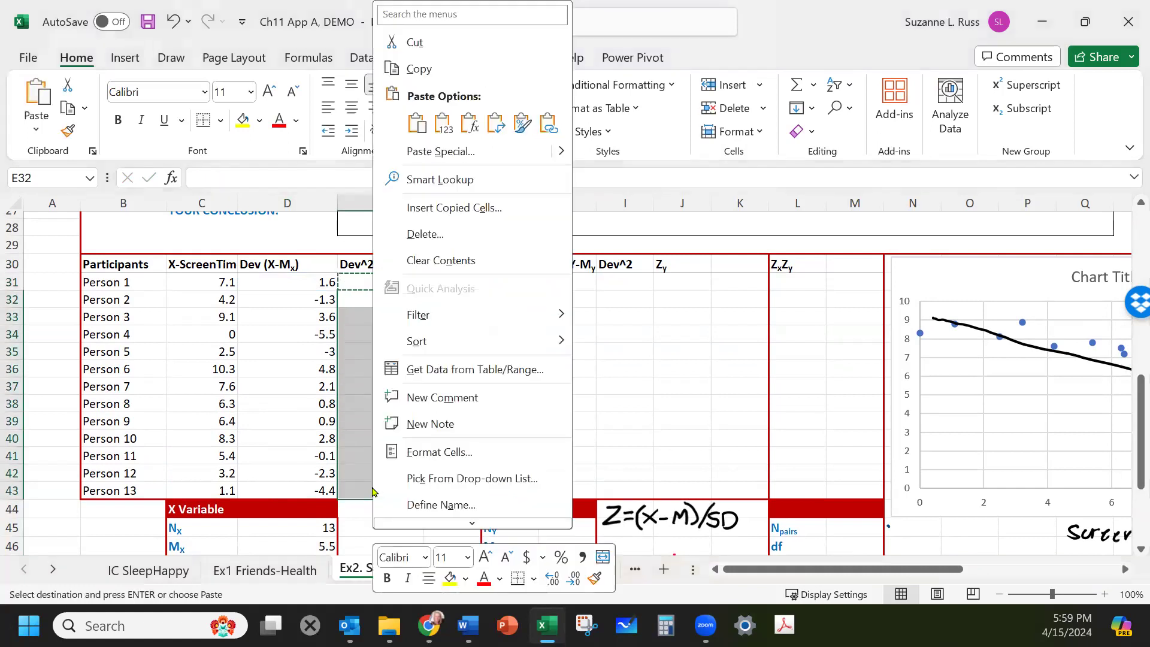
left_click(470, 124)
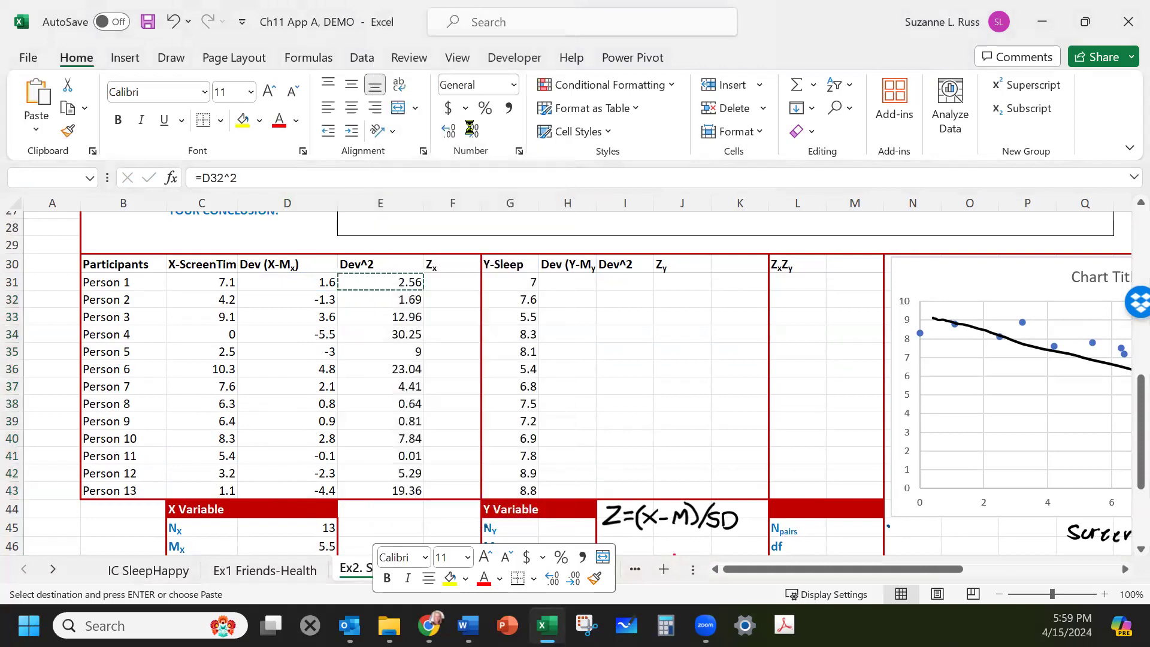
left_click(387, 525)
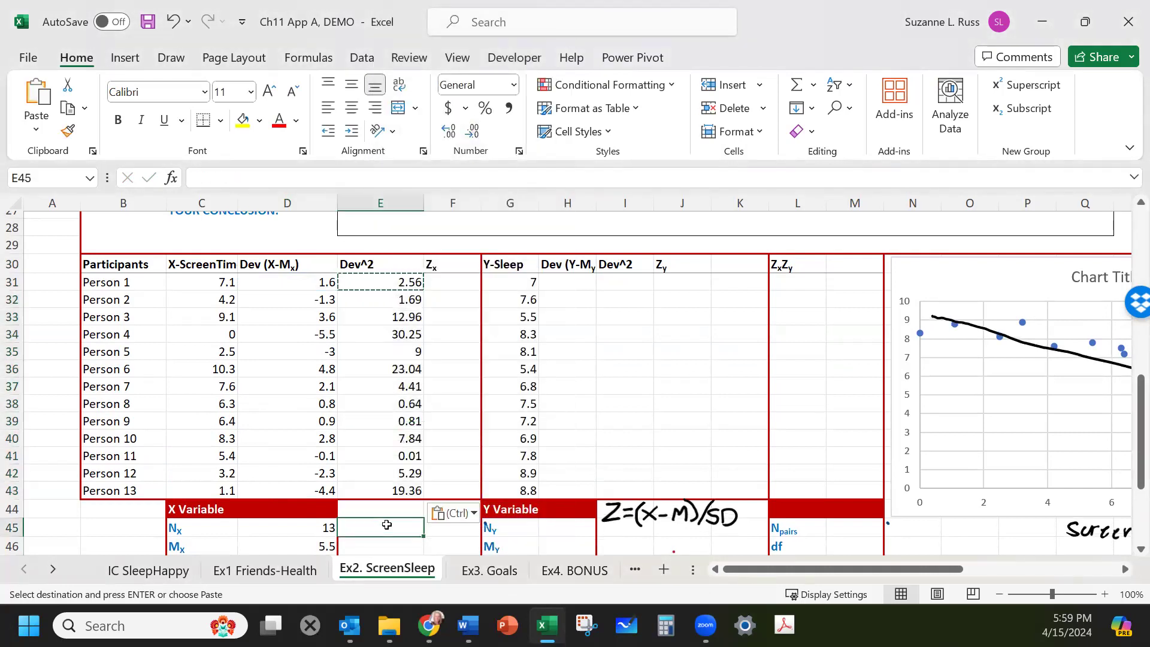
Compute SSx as the sum of the squared X deviations, =sum(E31:E43).
scroll(394, 499, "down", 1)
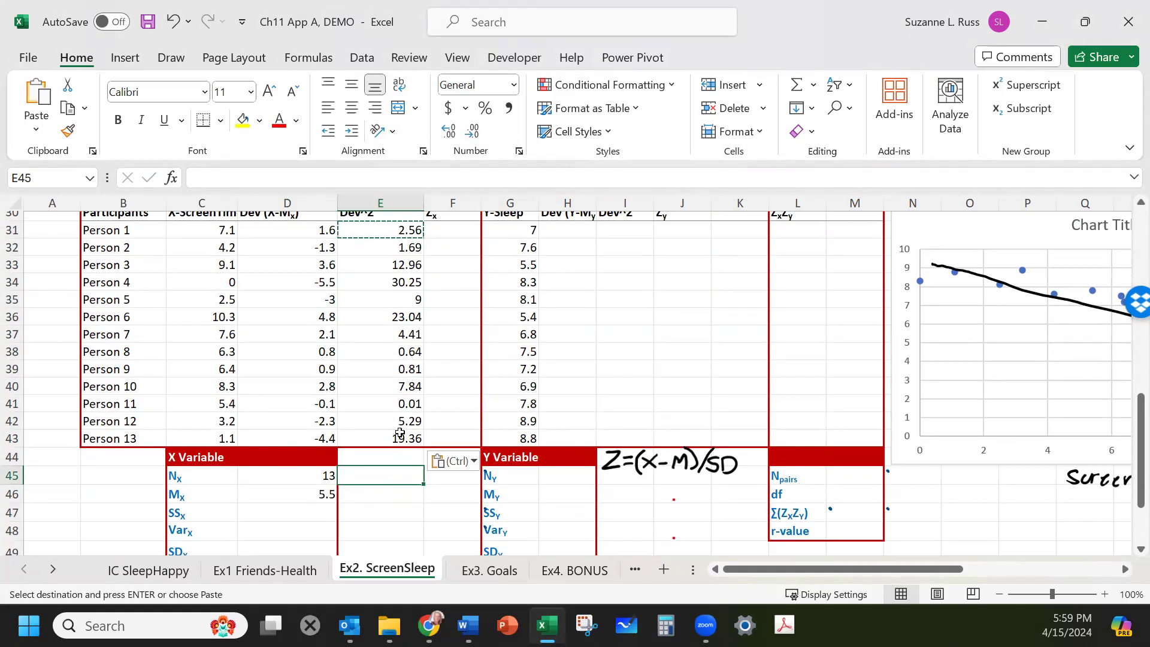
left_click_drag(400, 231, 392, 438)
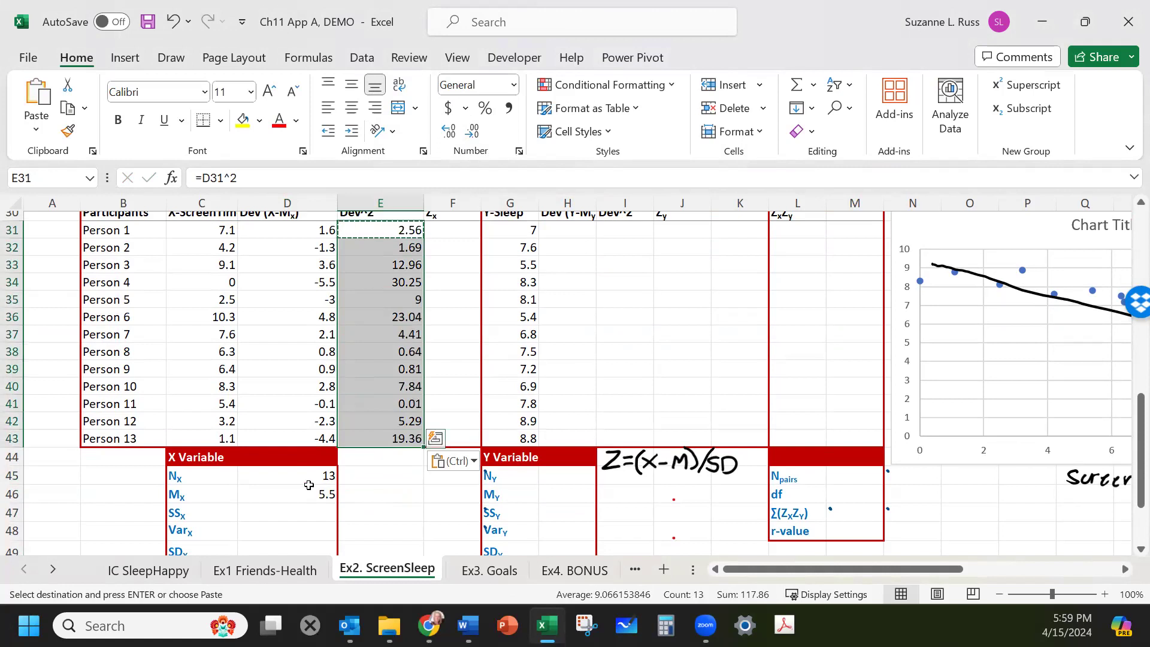
left_click(295, 514)
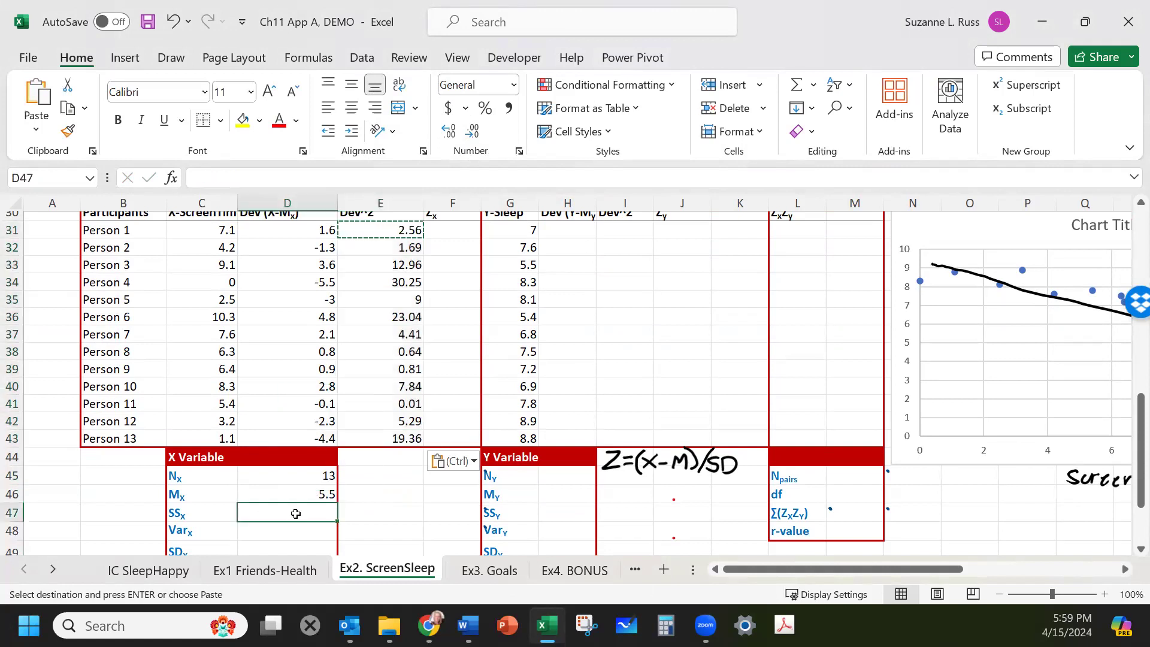
type("=sum(")
left_click_drag(394, 235, 401, 435)
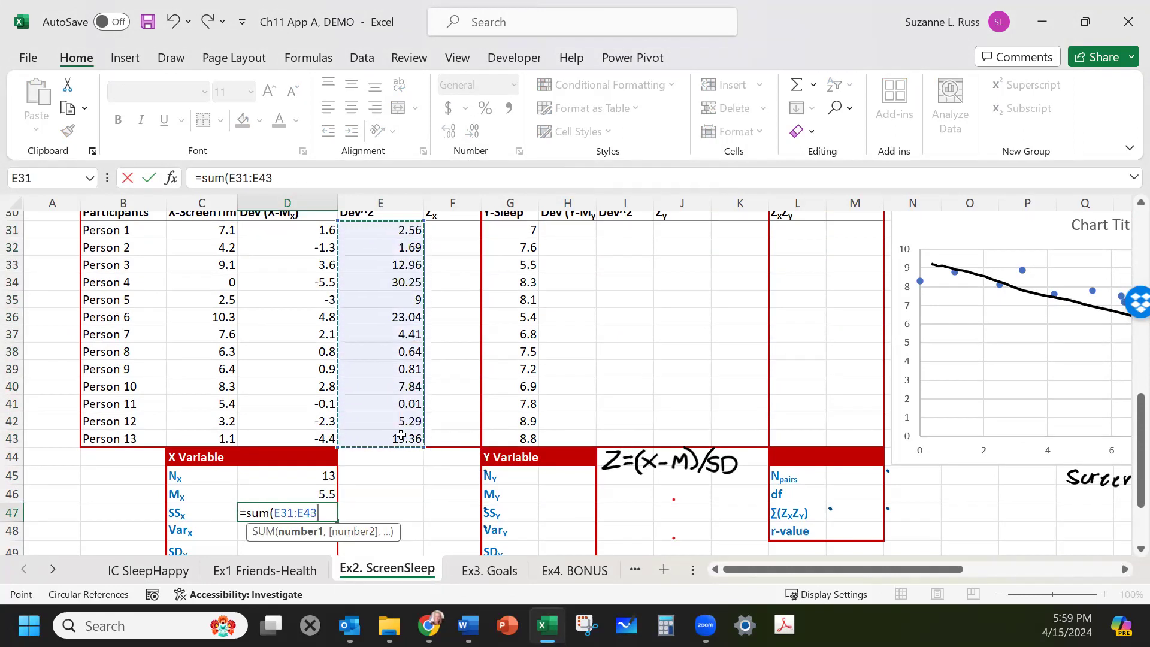
key("Return")
Ink the note "Var = SS/N" beside the table and compute Varx as SSx divided by Nx (=D47/D45).
left_click(435, 507)
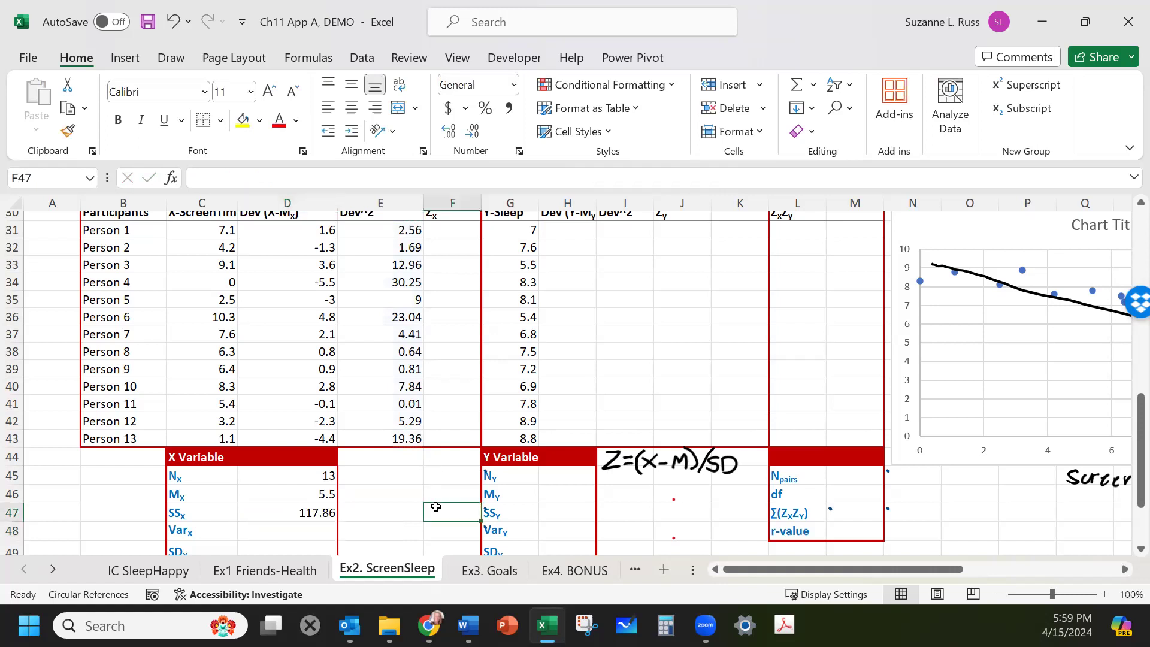
scroll(380, 516, "down", 1)
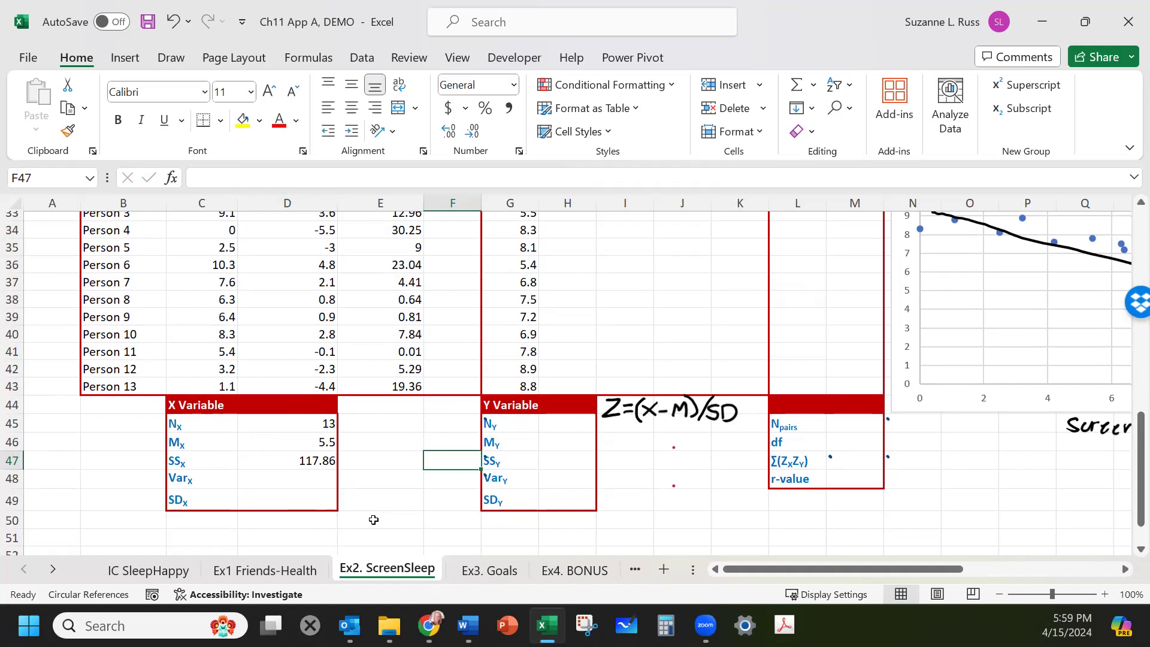
left_click_drag(608, 454, 615, 433)
mouse_move(621, 442)
left_mouse_down()
mouse_move(624, 456)
mouse_move(633, 443)
mouse_move(677, 459)
mouse_move(696, 439)
left_mouse_up()
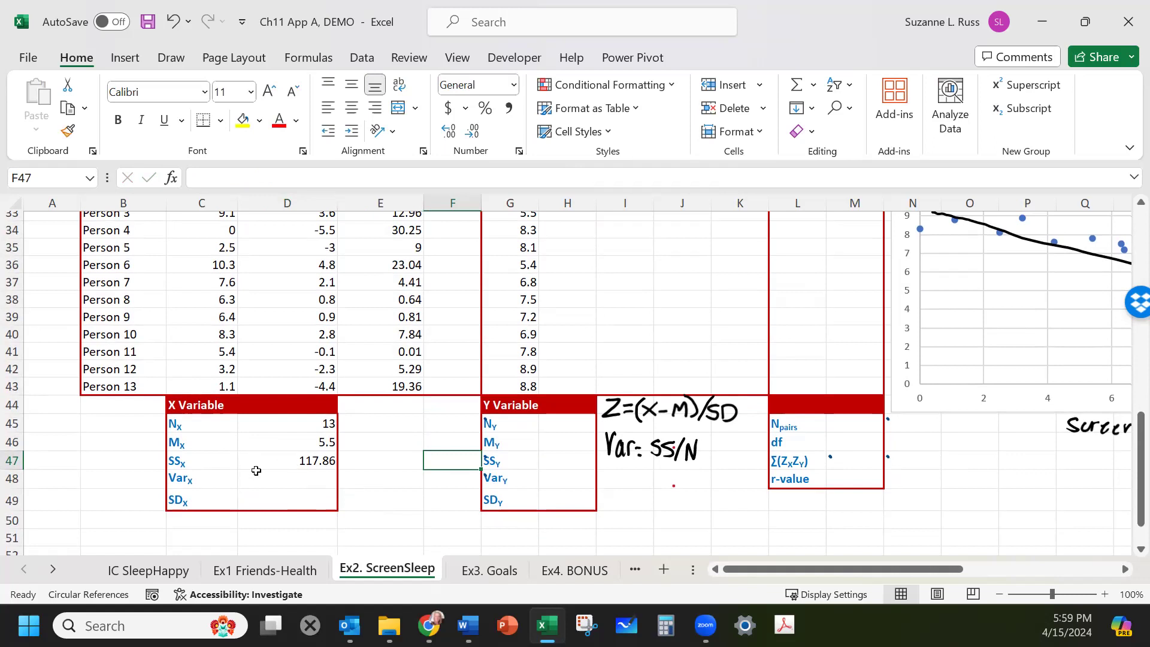
left_click(275, 479)
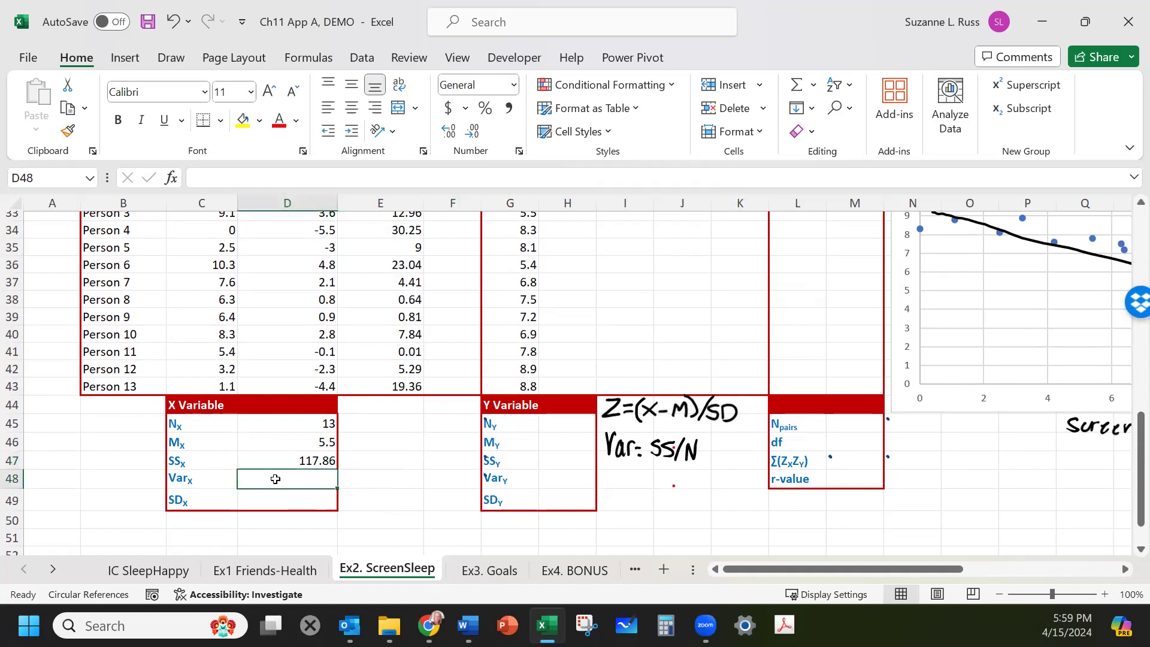
type("=")
left_click(276, 459)
type("/")
left_click(285, 421)
key("Return")
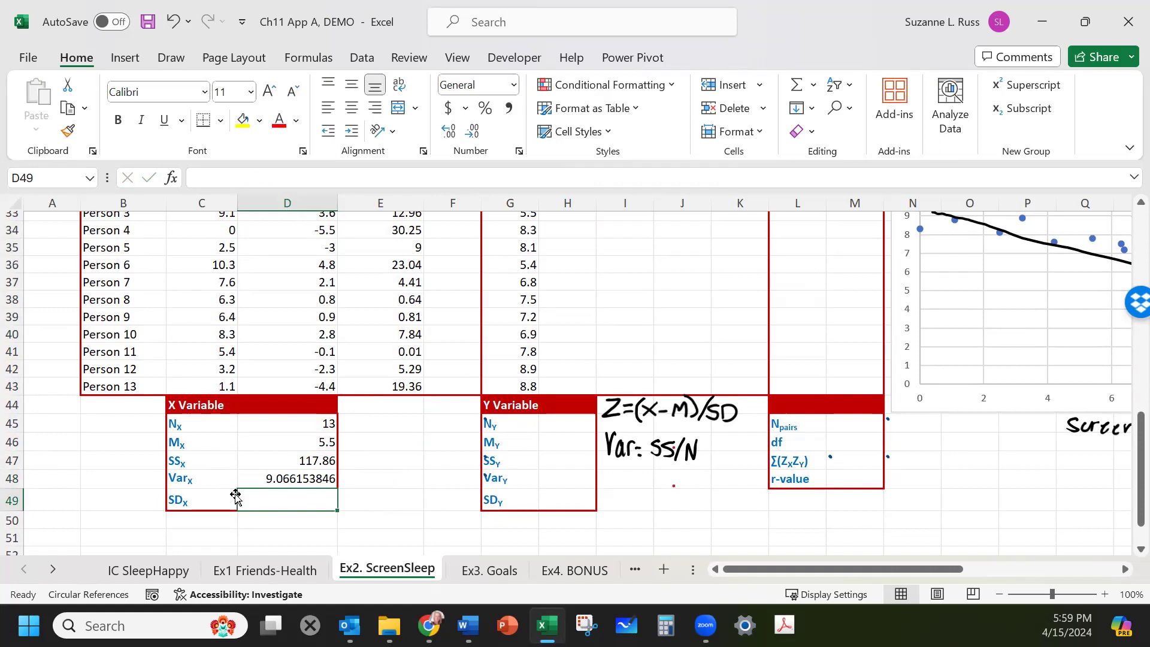
Ink the note "SD = √Var" and compute SDx as the square root of Varx, =SQRT(D48).
mouse_move(615, 469)
left_mouse_down()
mouse_move(616, 489)
mouse_move(659, 463)
mouse_move(695, 463)
mouse_move(673, 473)
mouse_move(687, 490)
mouse_move(697, 478)
left_mouse_up()
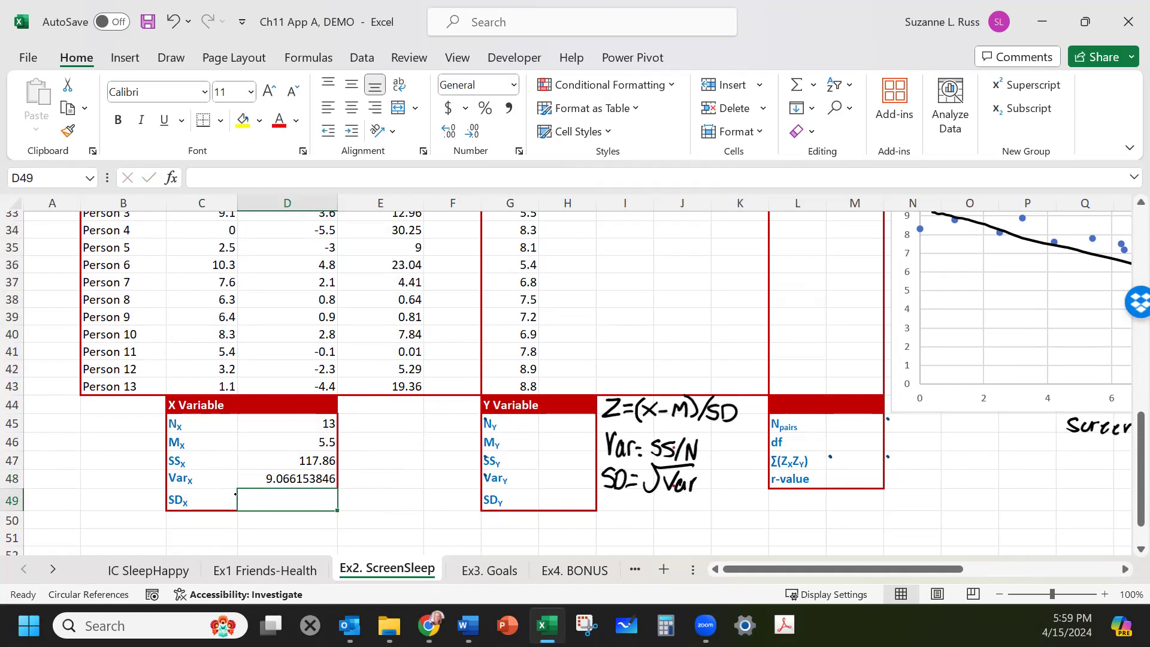
type("=SQRT(")
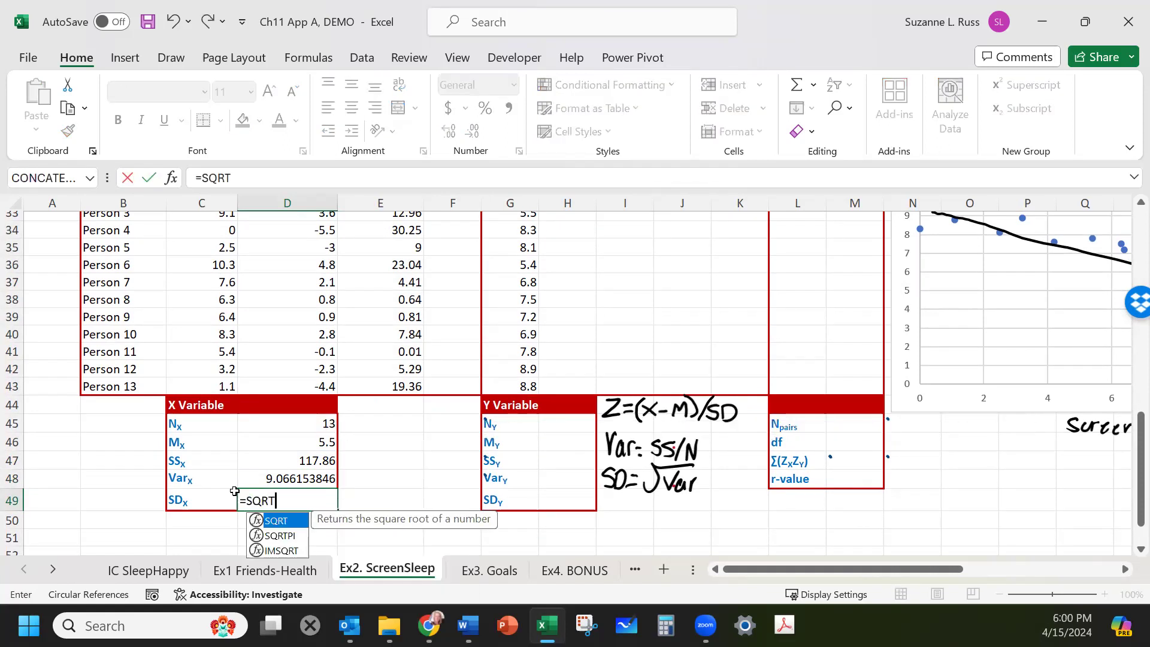
left_click(263, 484)
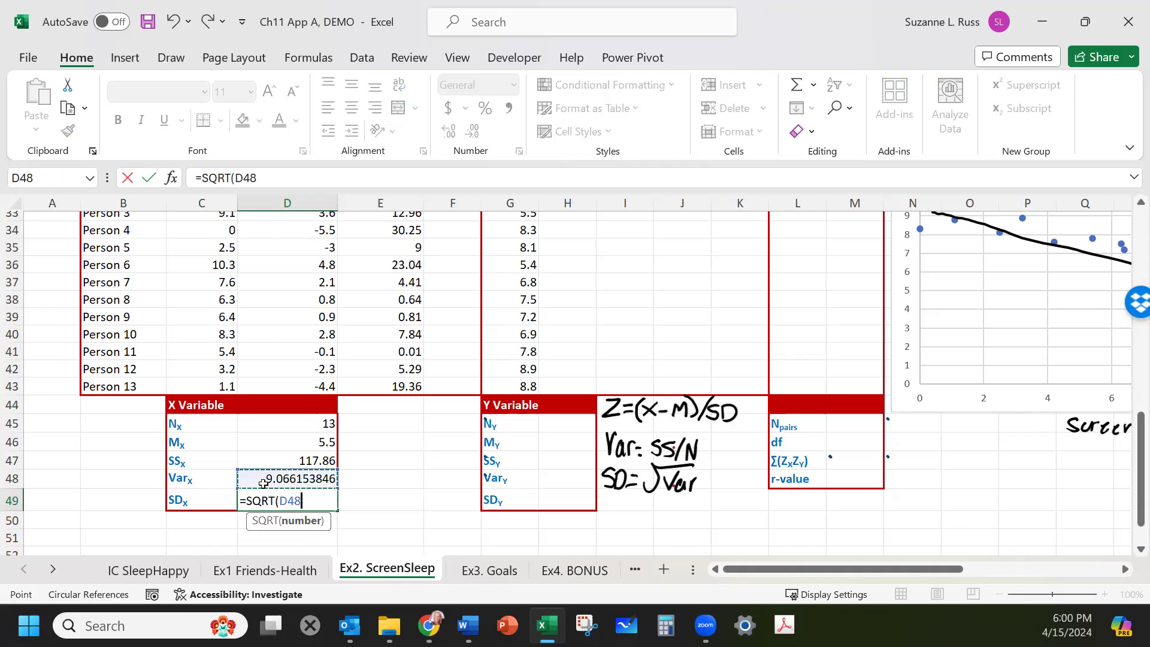
key("Return")
left_click(441, 444)
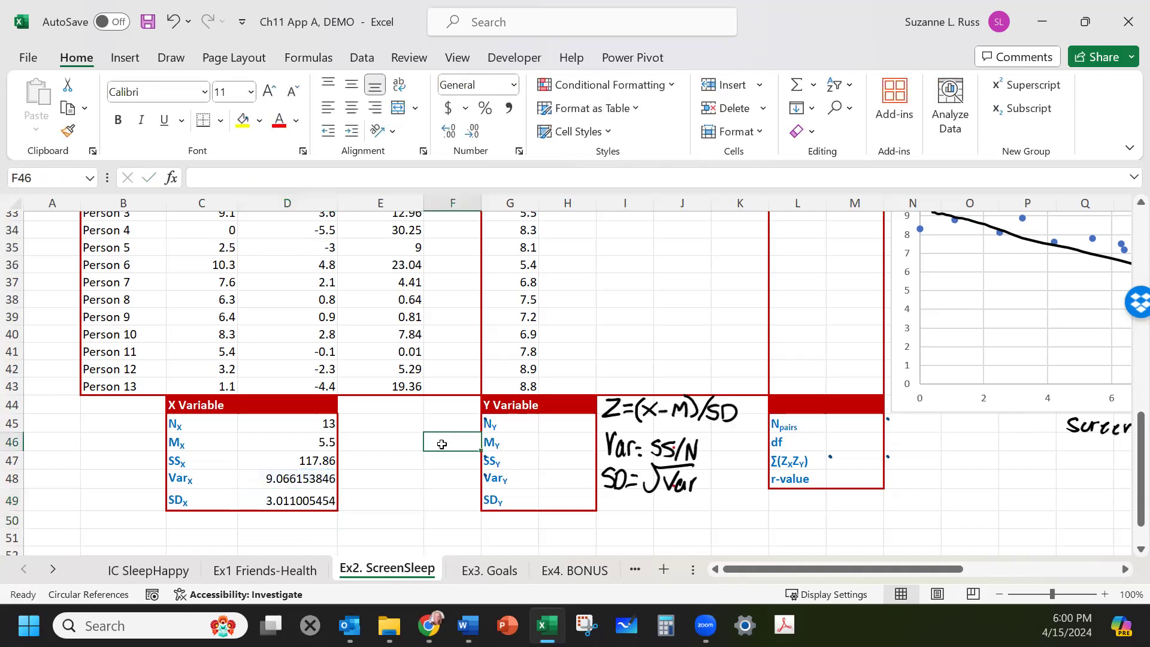
Enter 13 as Ny in the Y Variable summary block.
scroll(442, 443, "up", 2)
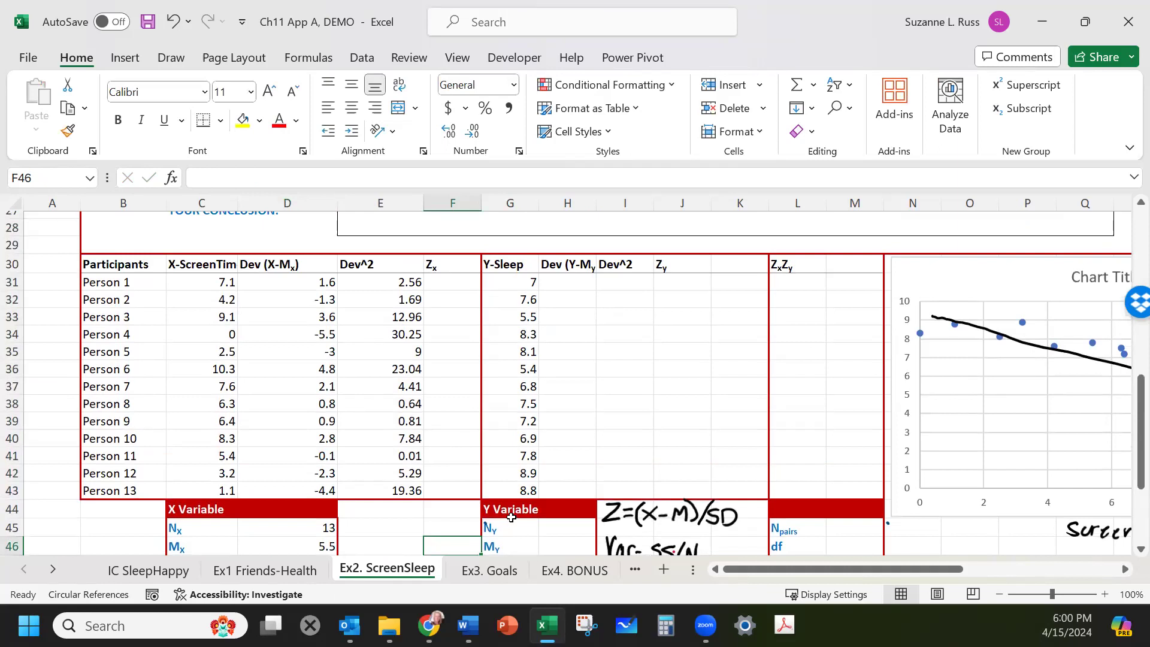
scroll(569, 360, "down", 1)
scroll(563, 371, "up", 1)
left_click(551, 526)
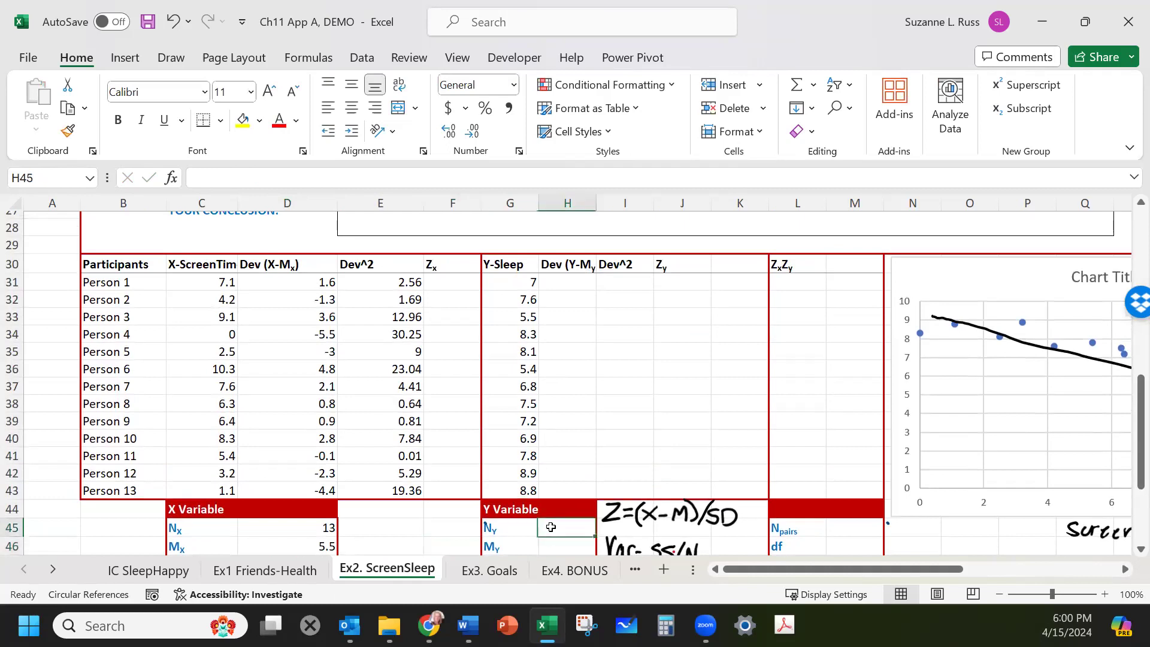
type("13")
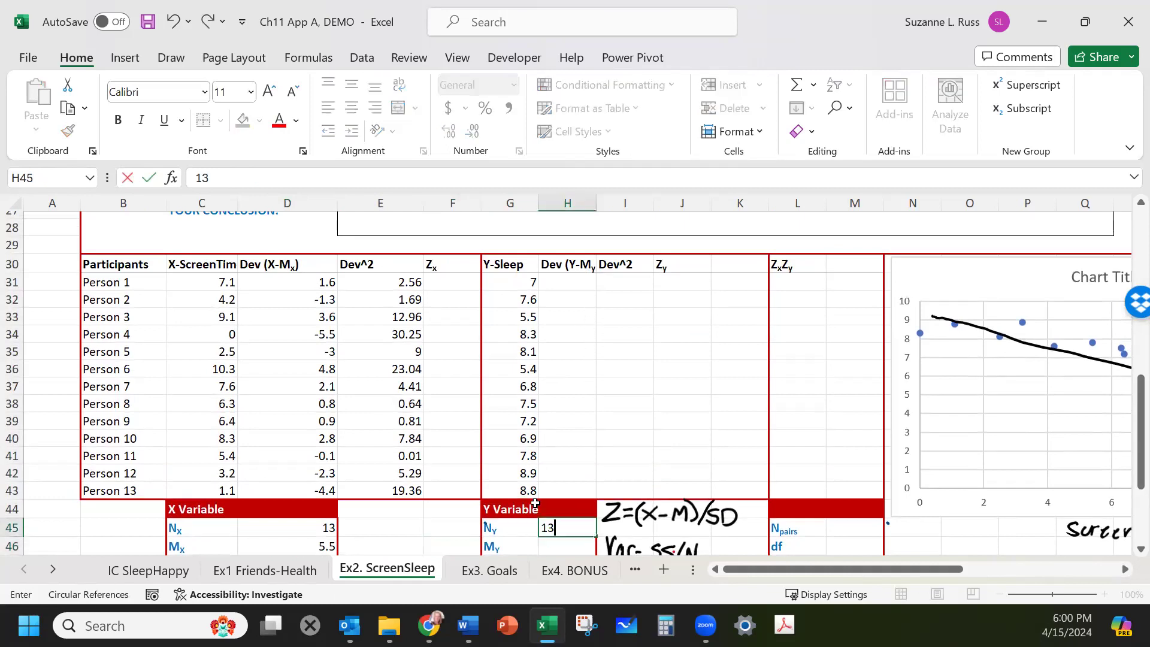
Compute My as the average of the sleep values, =AVERAGE(G31:G43).
scroll(535, 503, "down", 1)
left_click(560, 487)
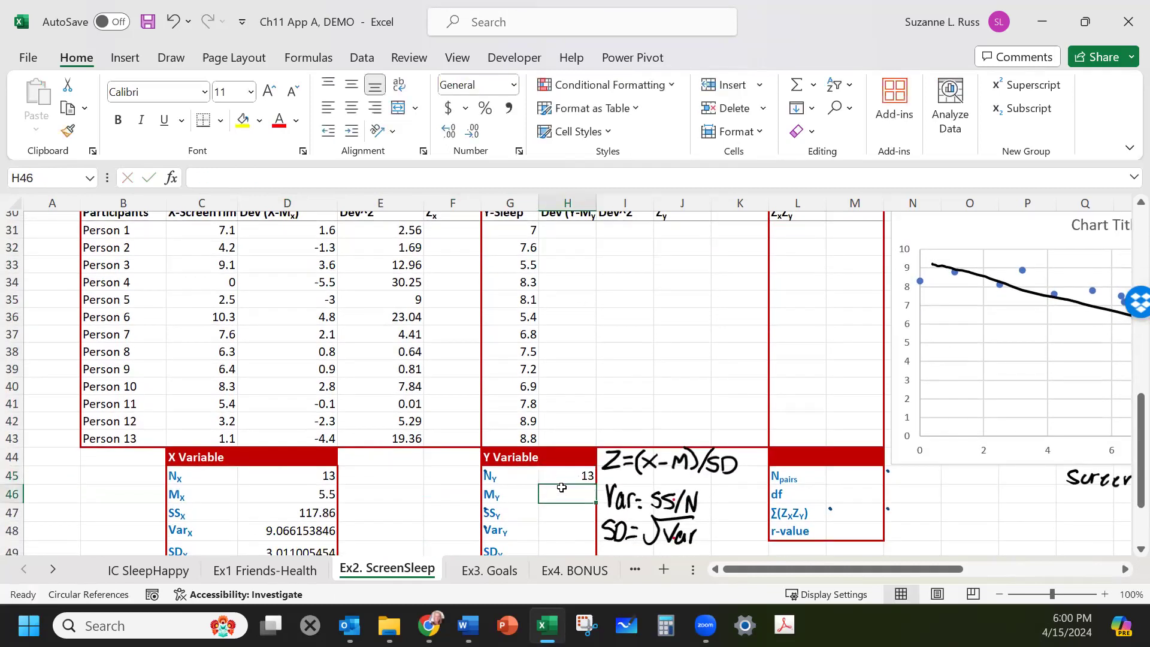
type("=AVERAGE")
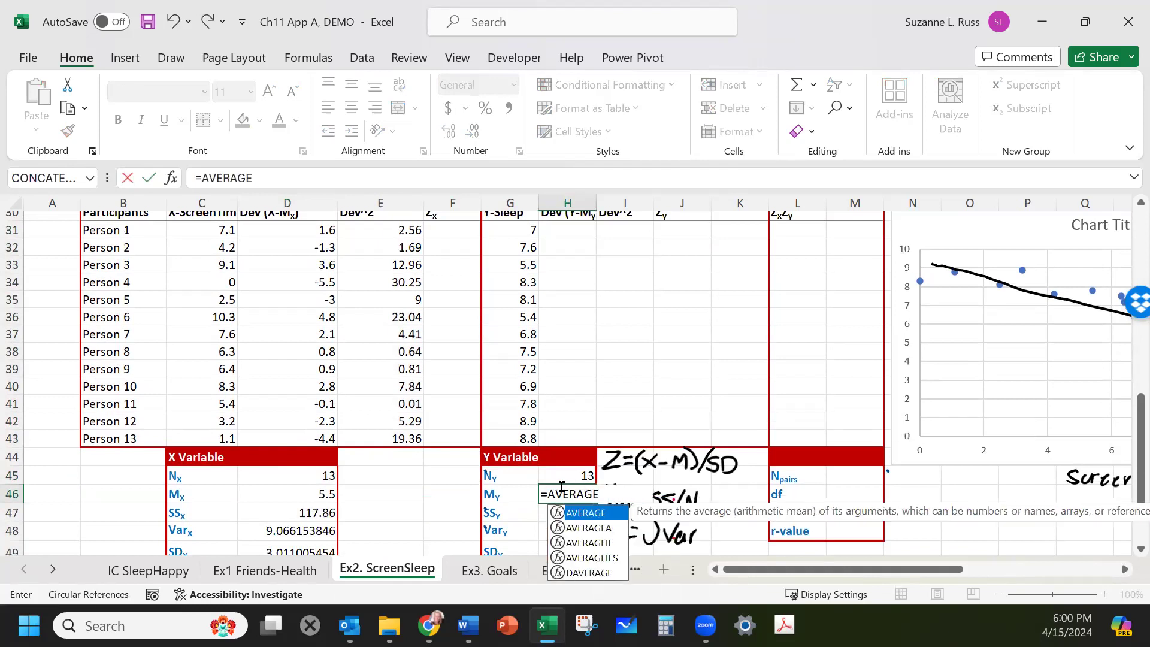
type("(")
left_click(509, 233)
left_click_drag(508, 242, 507, 437)
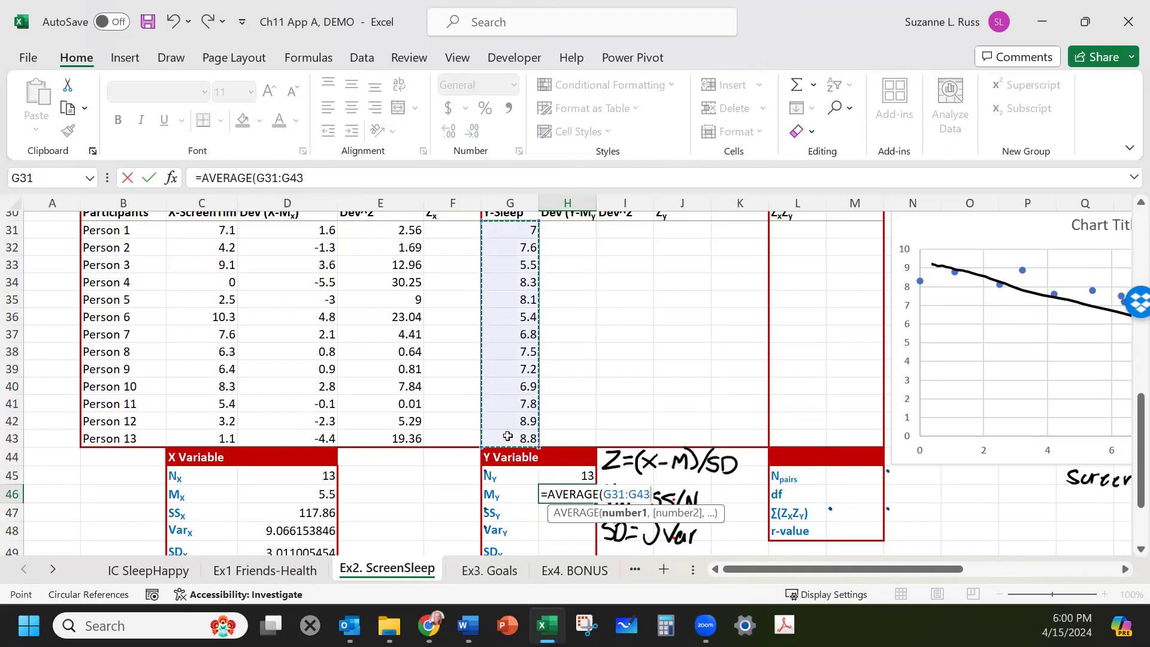
key("Return")
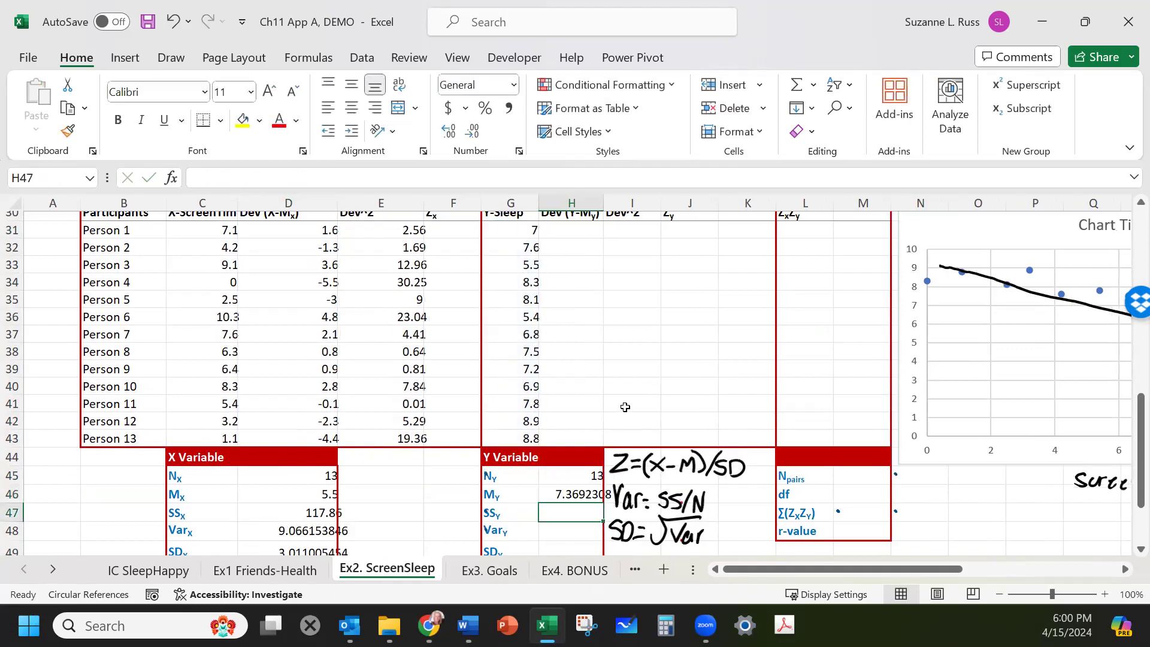
Compute Person 1's sleep deviation as the value minus the Y mean (=G31-H46).
scroll(617, 389, "up", 1)
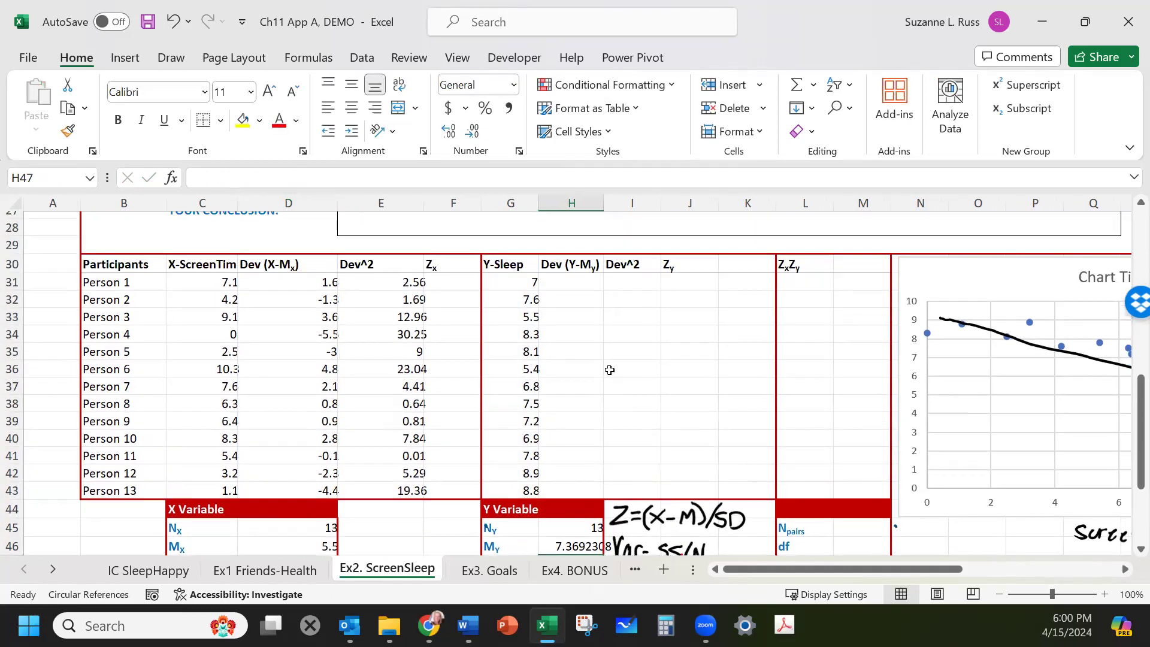
left_click(589, 284)
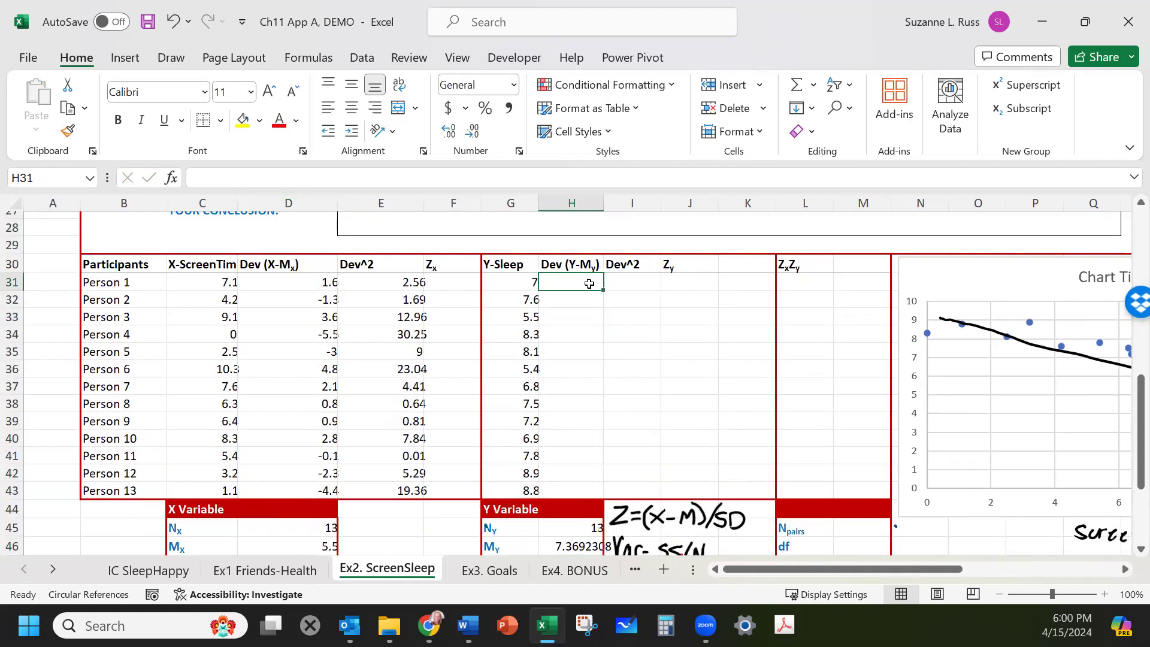
type("=")
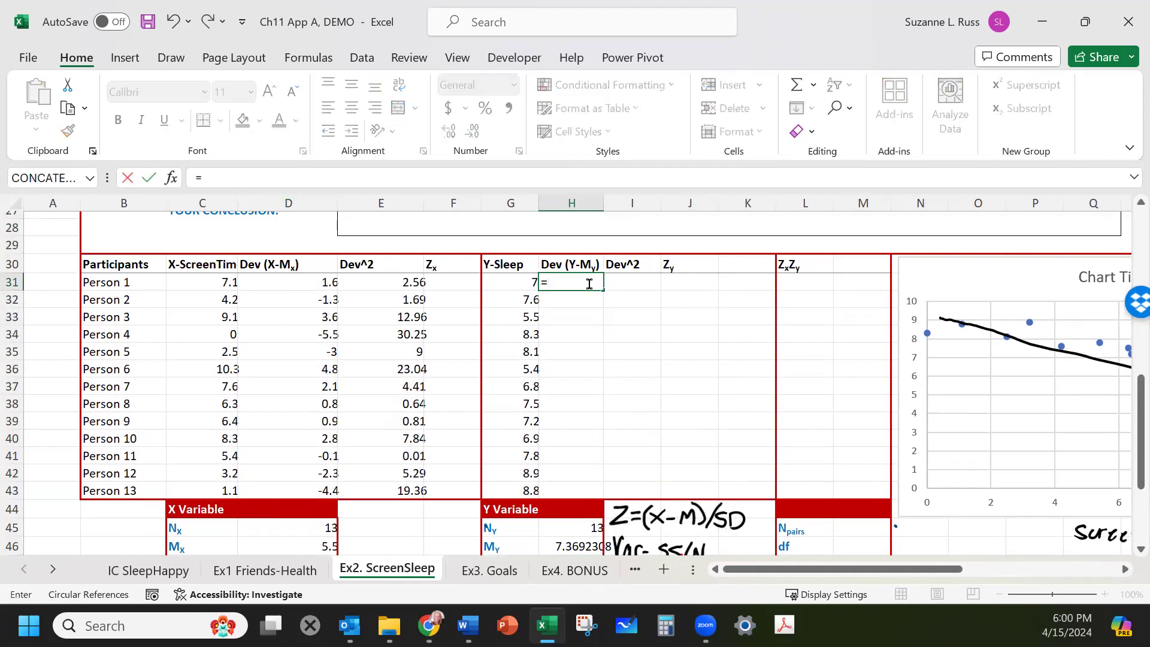
left_click(518, 283)
type("-")
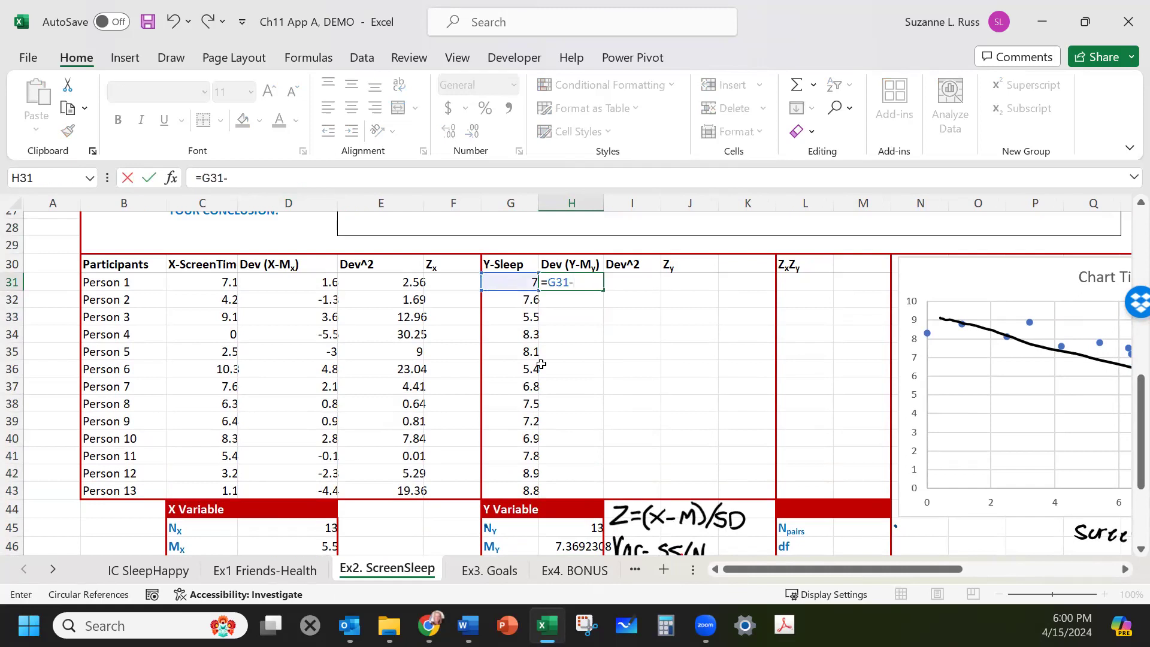
left_click(556, 539)
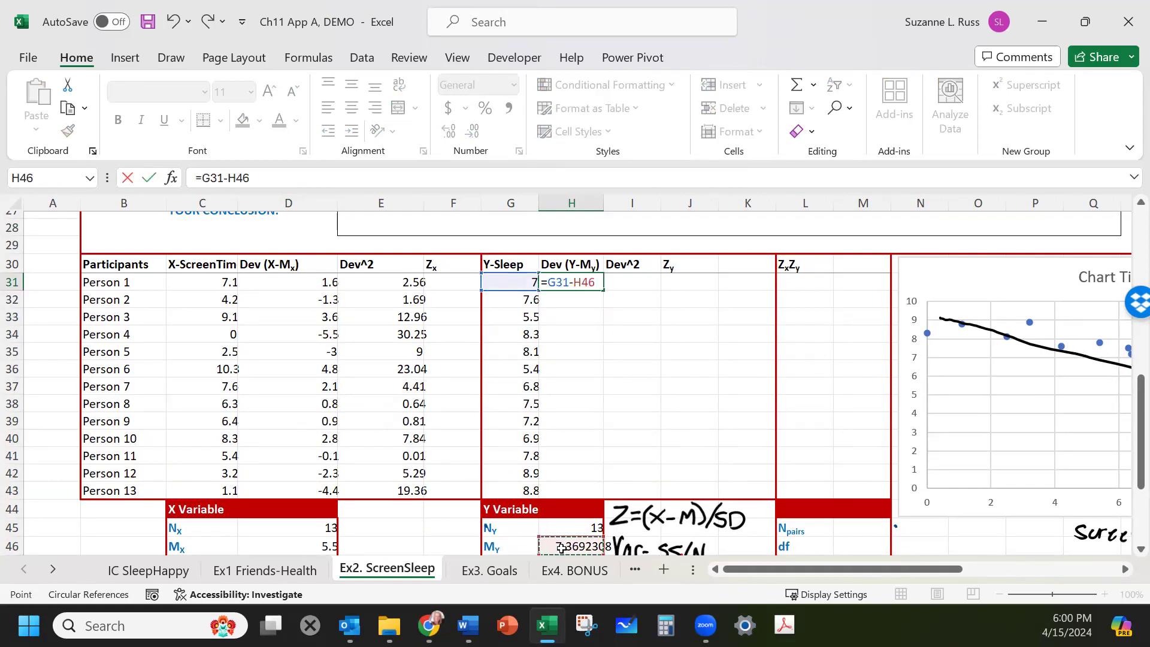
key("Return")
left_click(593, 279)
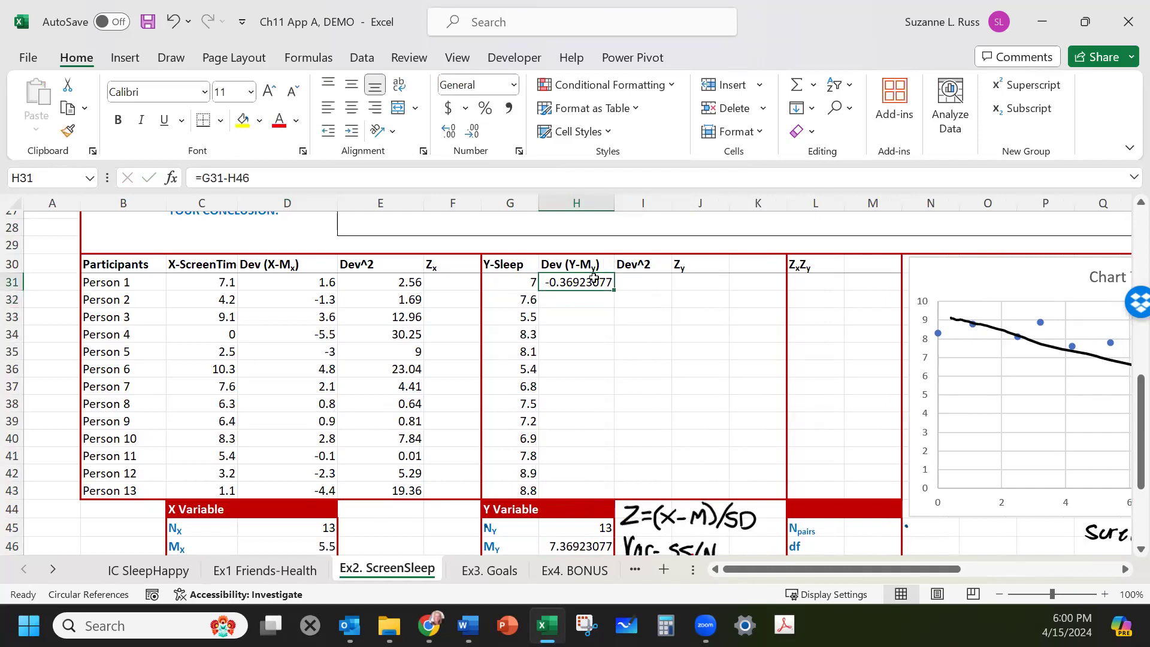
Make the Y mean reference in Person 1's sleep deviation formula row-absolute, =G31-H$46.
left_click(237, 177)
type("$")
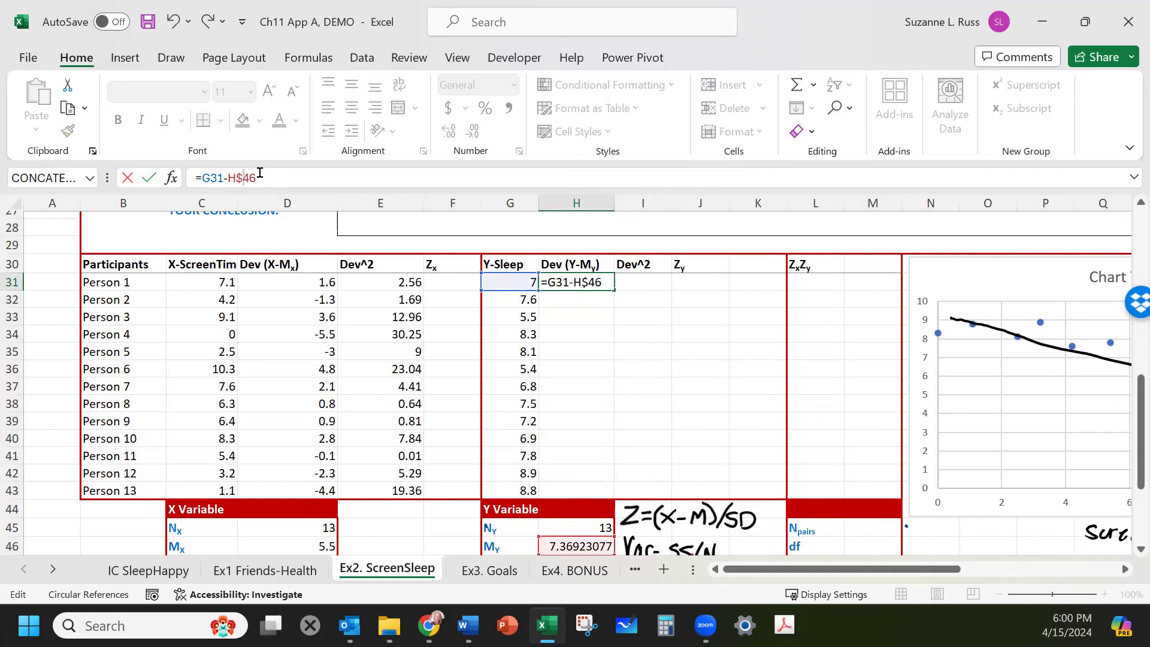
key("Return")
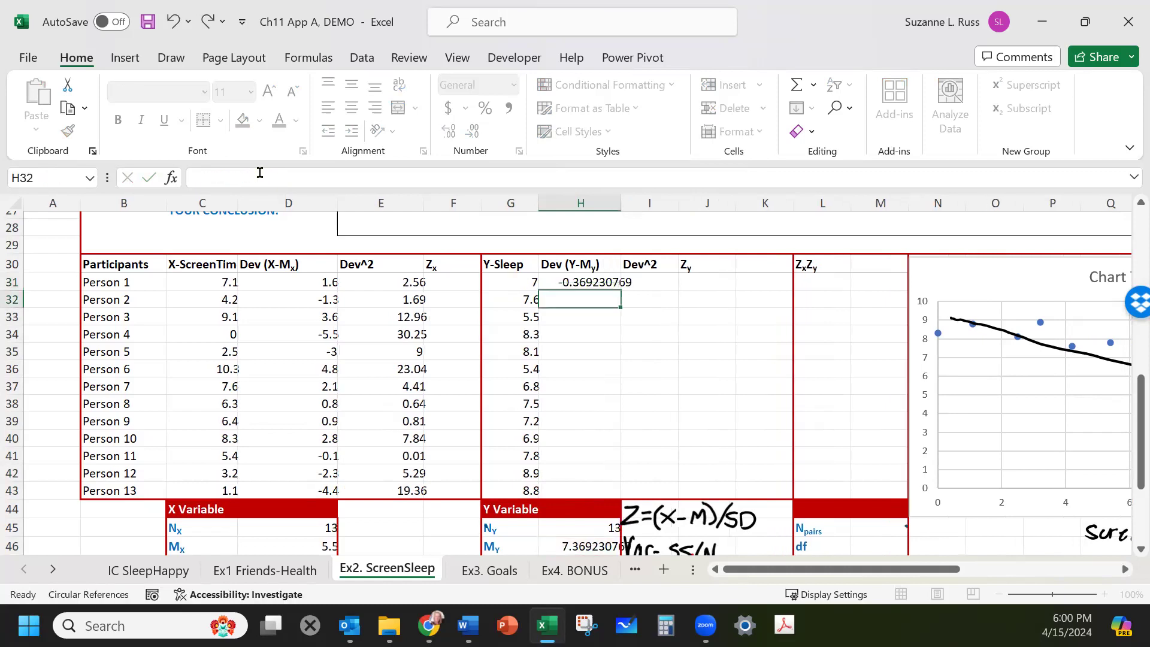
Copy Person 1's sleep deviation formula and paste it as formulas for Persons 2 through 13.
left_click(578, 281)
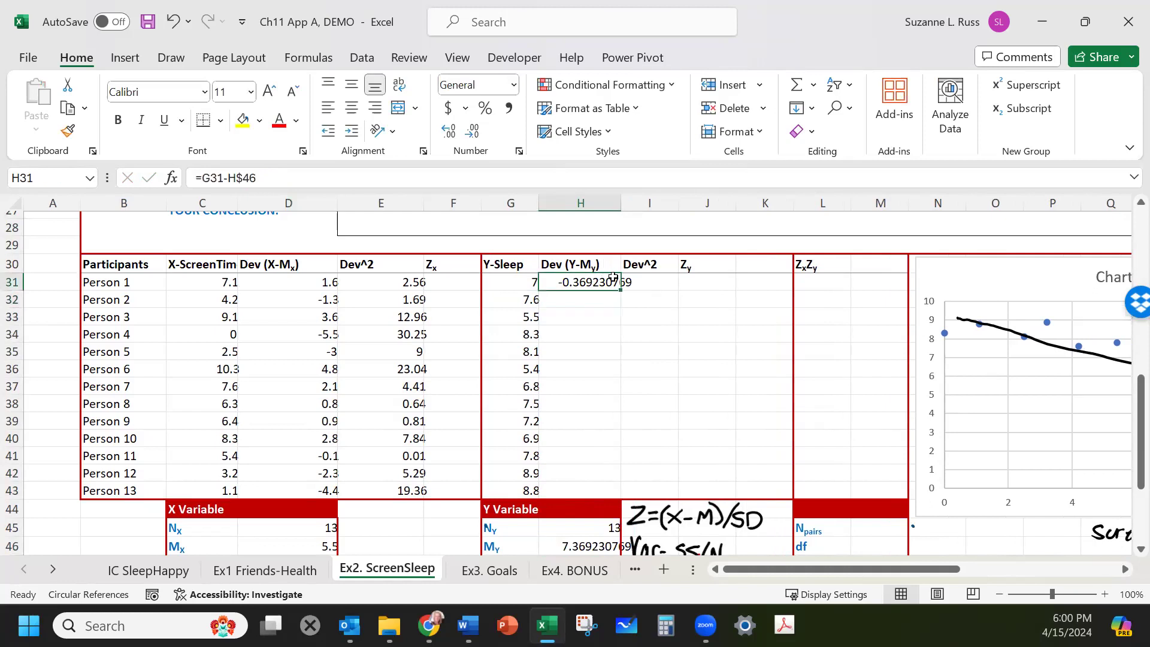
key("ctrl+c")
left_click_drag(583, 300, 576, 492)
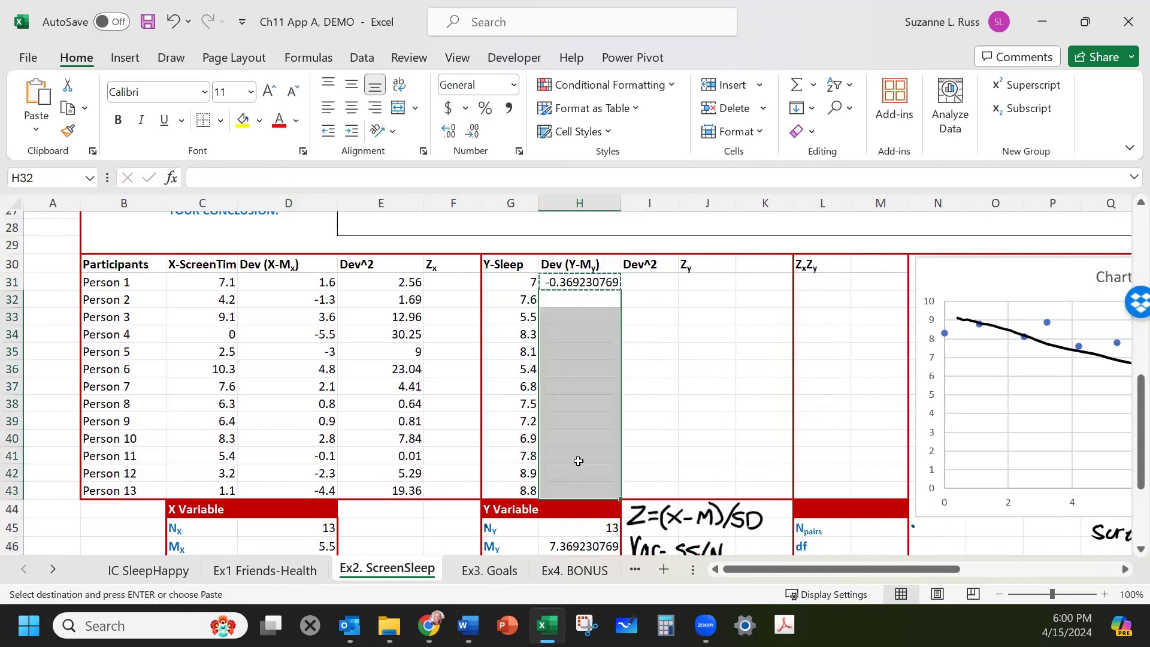
right_click(578, 461)
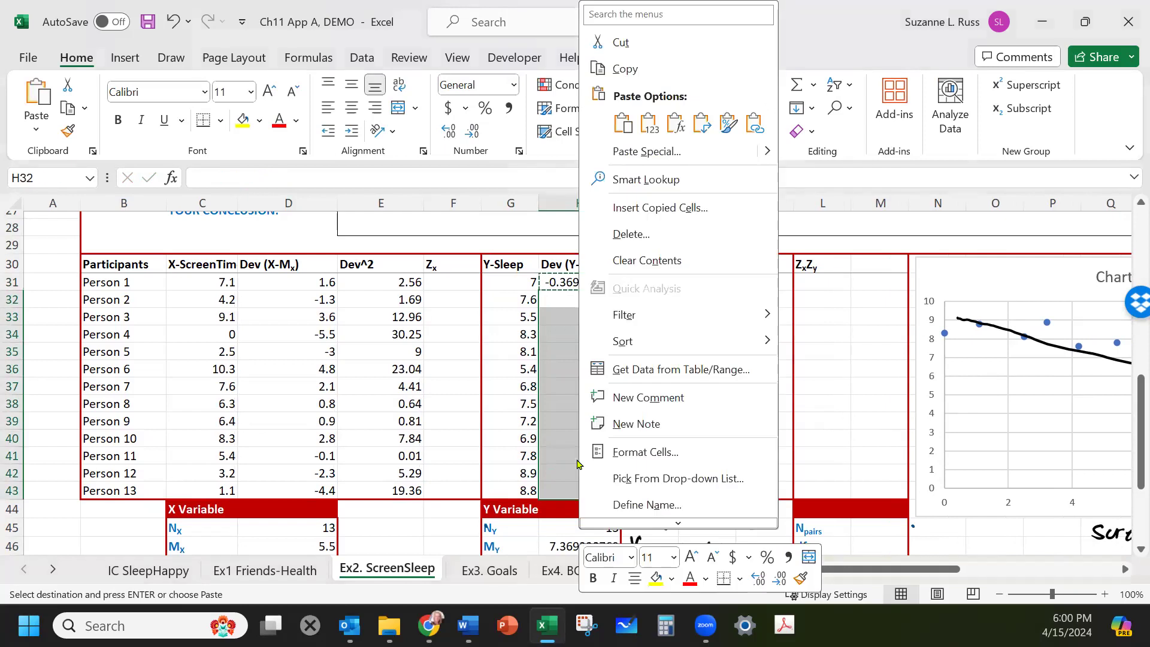
left_click(674, 125)
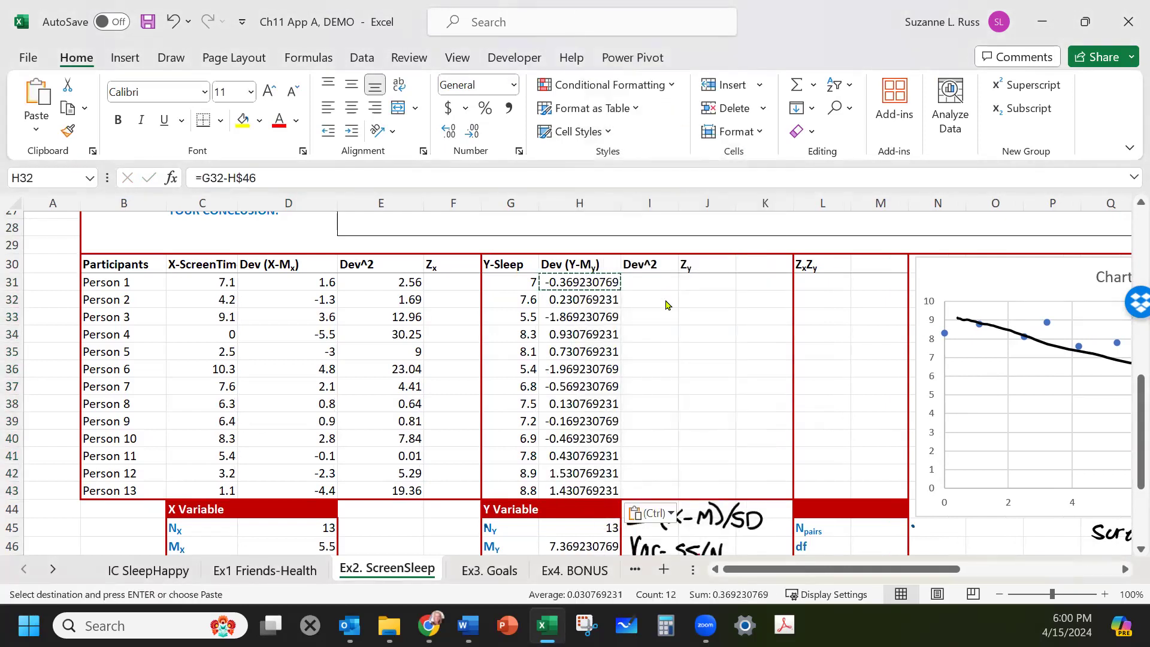
Inspect Person 5's sleep deviation formula to check the mean reference.
left_click(563, 352)
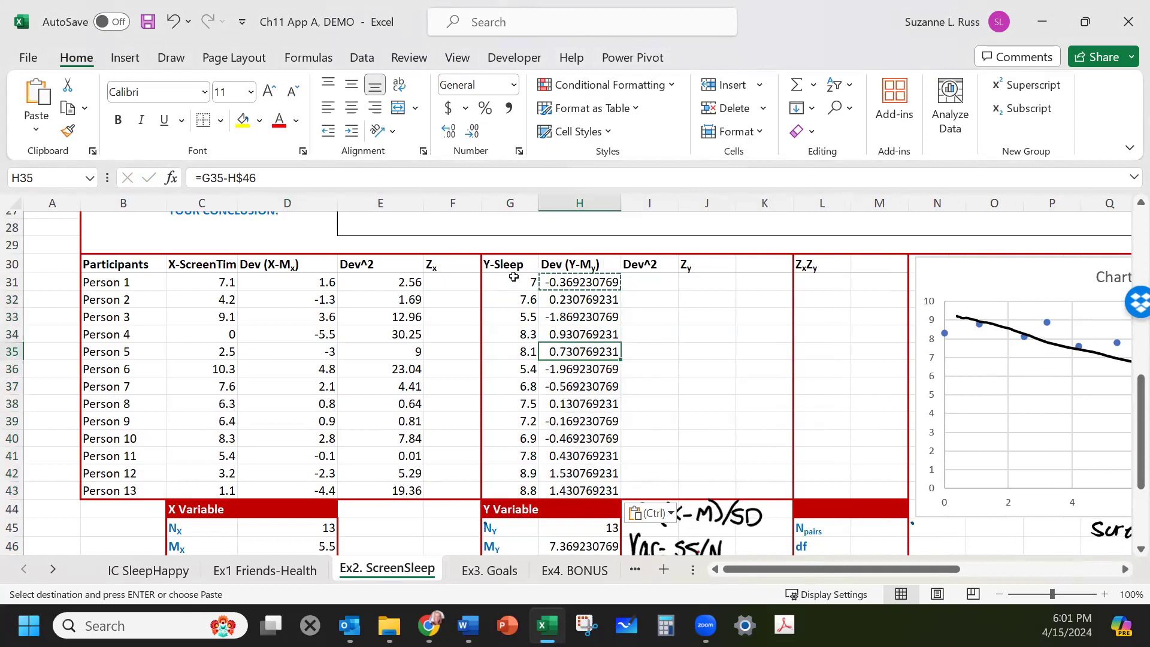
key("F2")
scroll(577, 267, "down", 1)
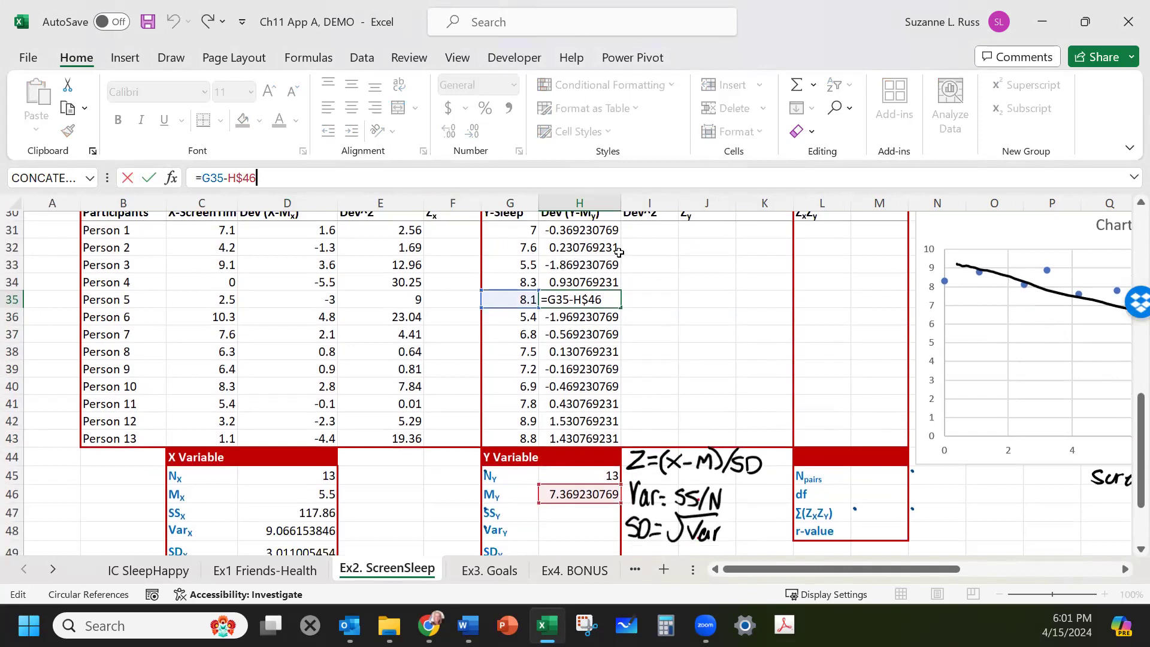
key("Return")
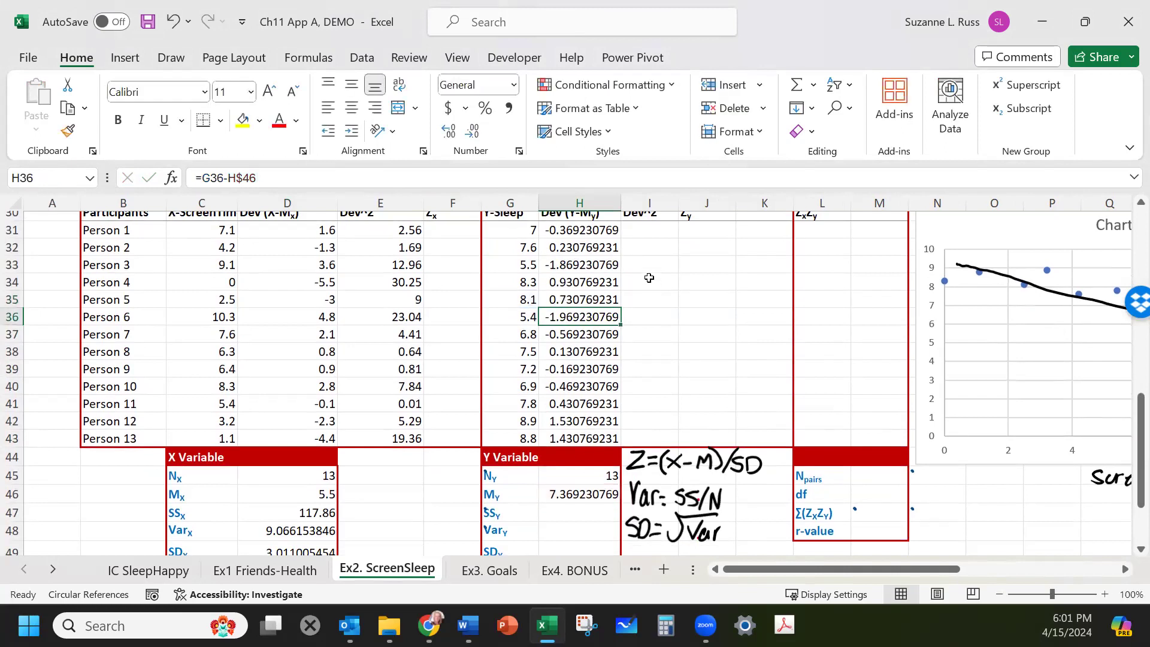
Compute Person 1's squared sleep deviation as =H31^2.
left_click(646, 227)
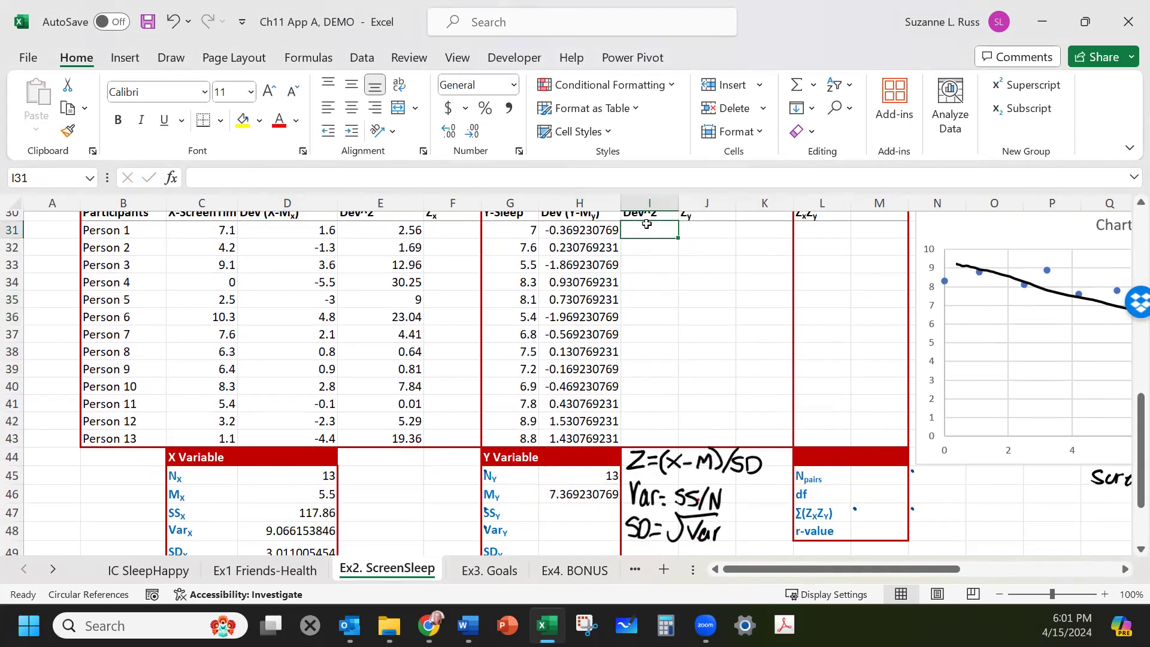
type("=")
left_click(556, 230)
type("^2")
key("ctrl+Return")
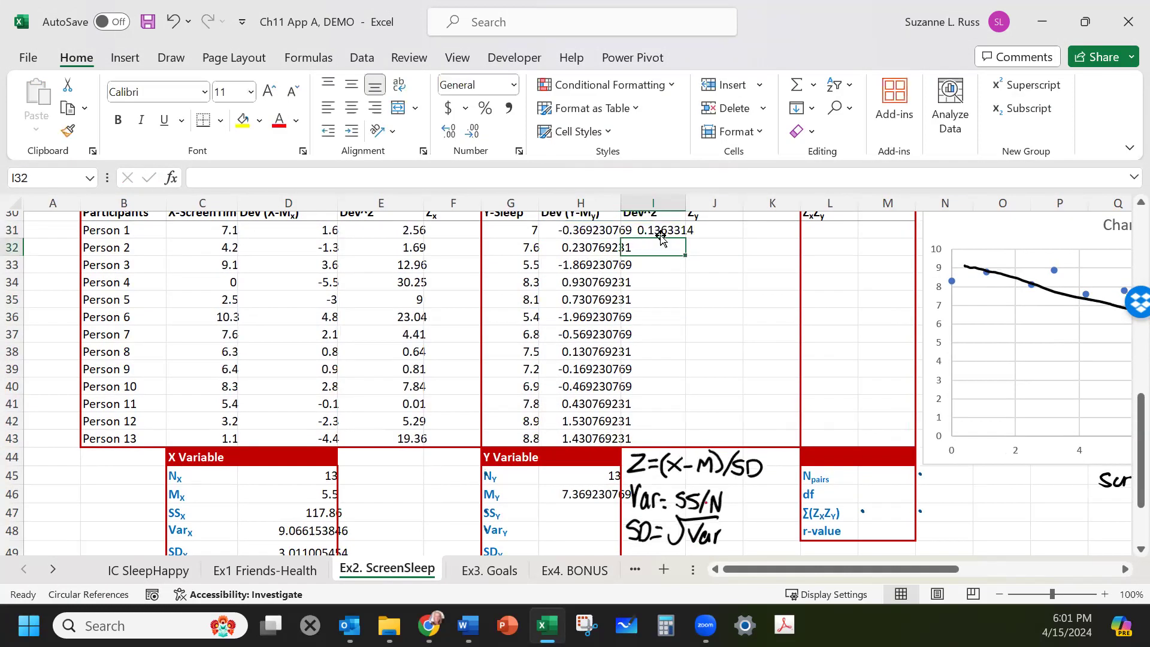
Copy the squared sleep deviation formula and paste it as formulas for Persons 2 through 13.
key("ctrl+c")
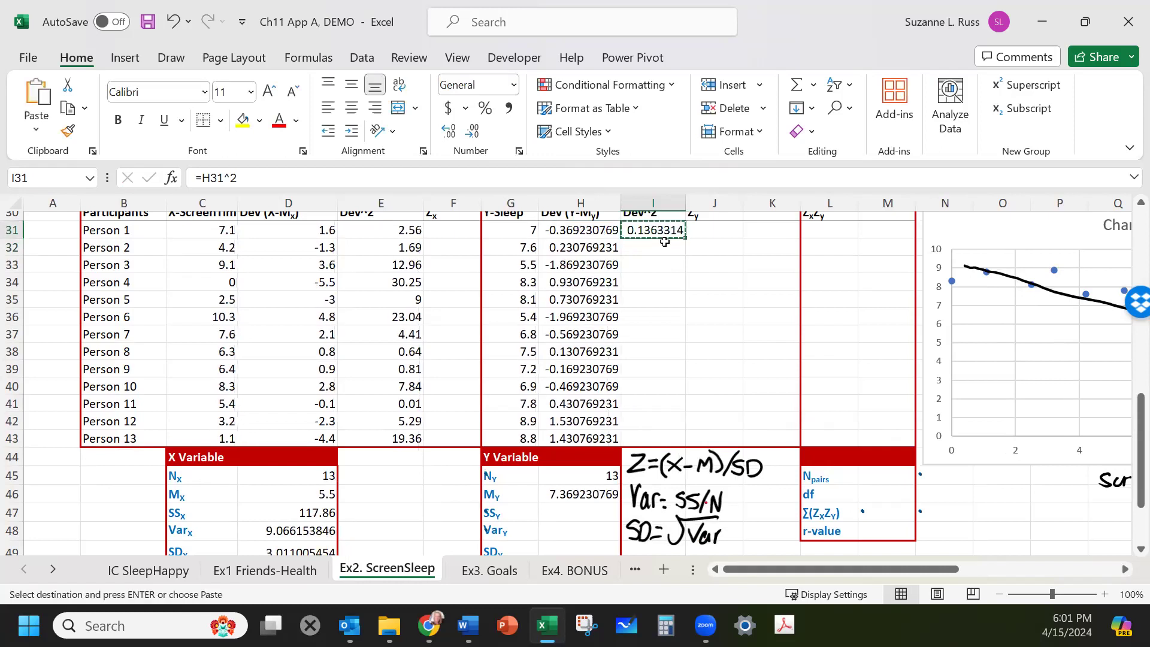
left_click_drag(662, 246, 657, 438)
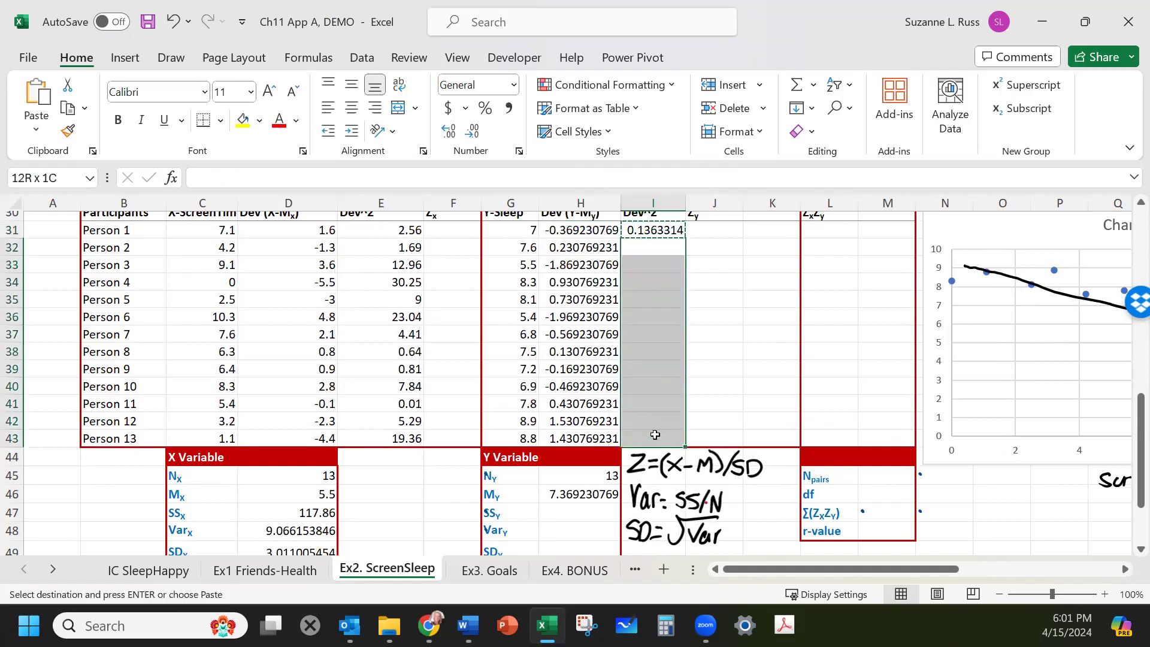
right_click(656, 439)
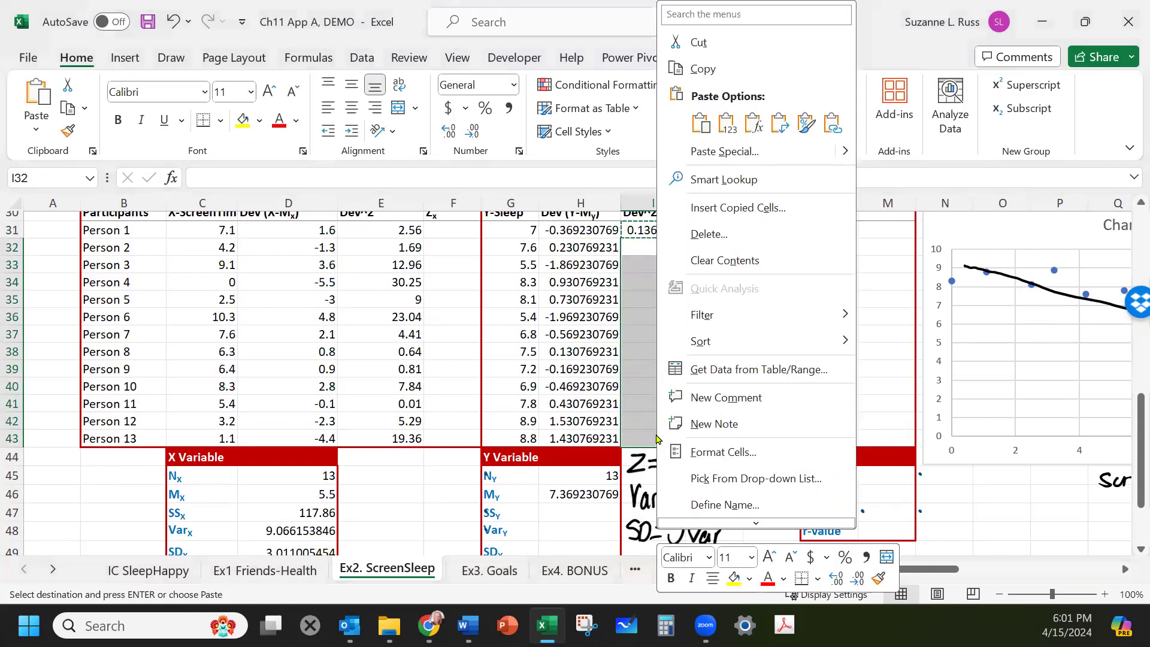
left_click(752, 124)
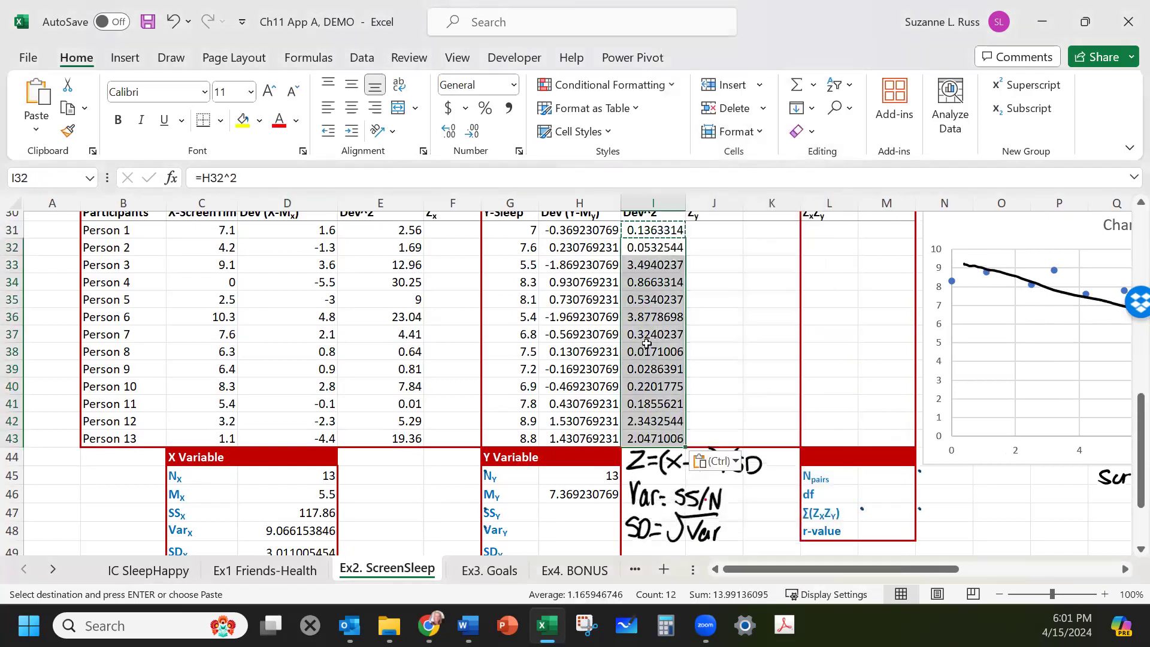
Inspect Person 8's squared sleep deviation formula.
left_click(639, 349)
left_click(377, 176)
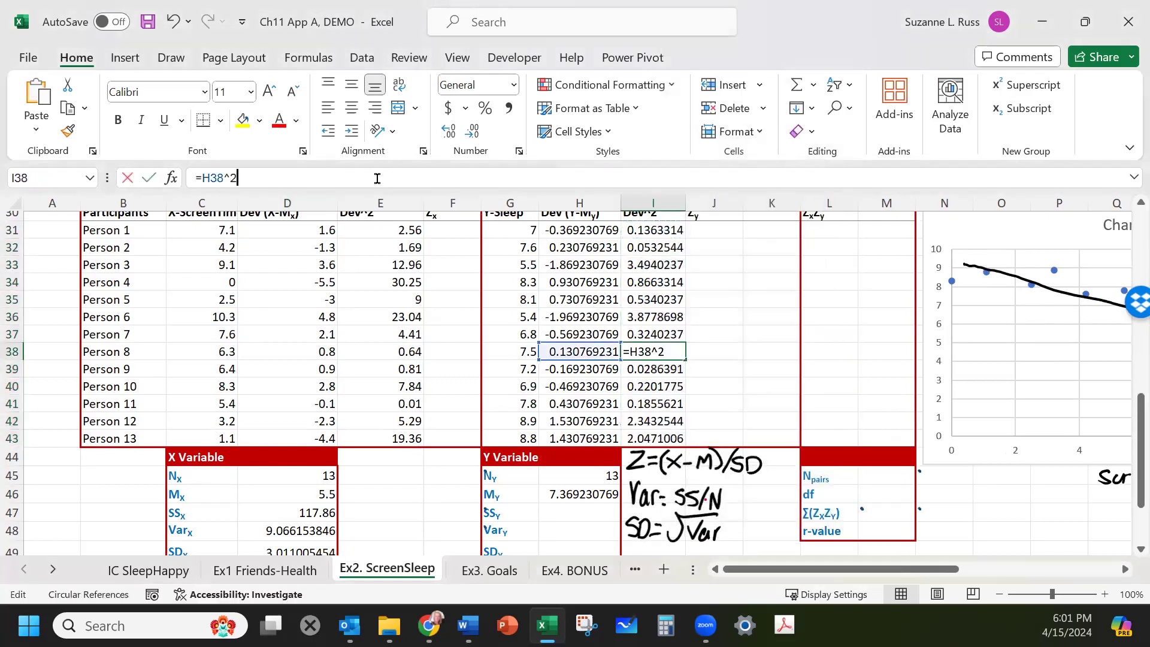
key("Return")
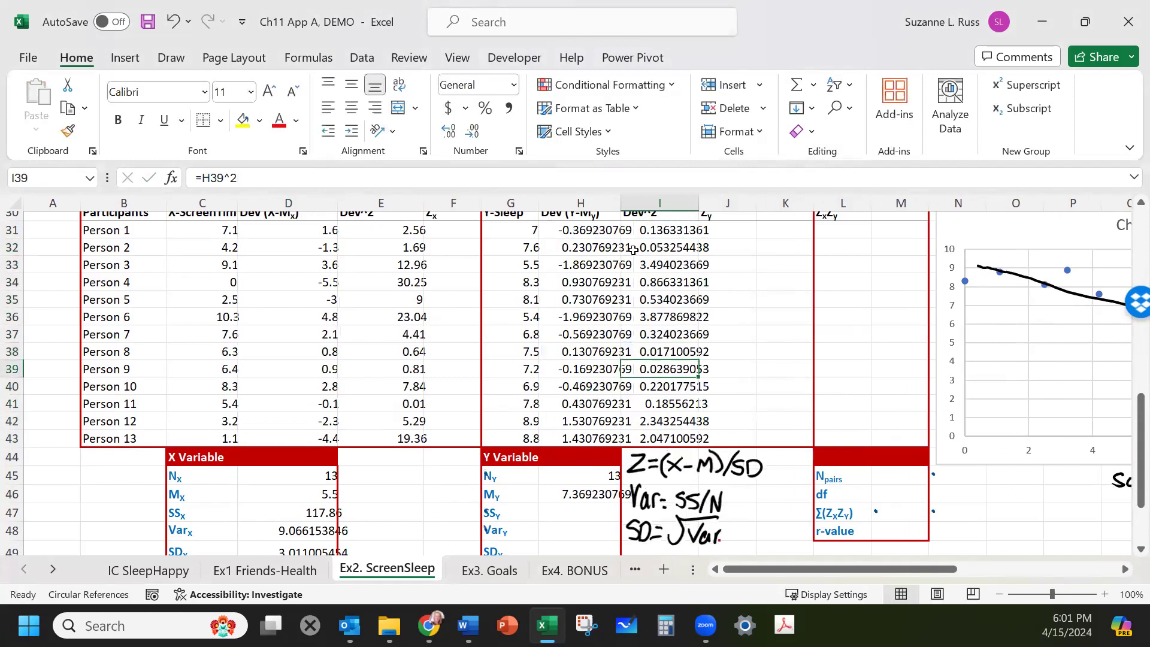
Ink strokes down the X squared-deviation column beside the Zx column.
scroll(750, 300, "up", 2)
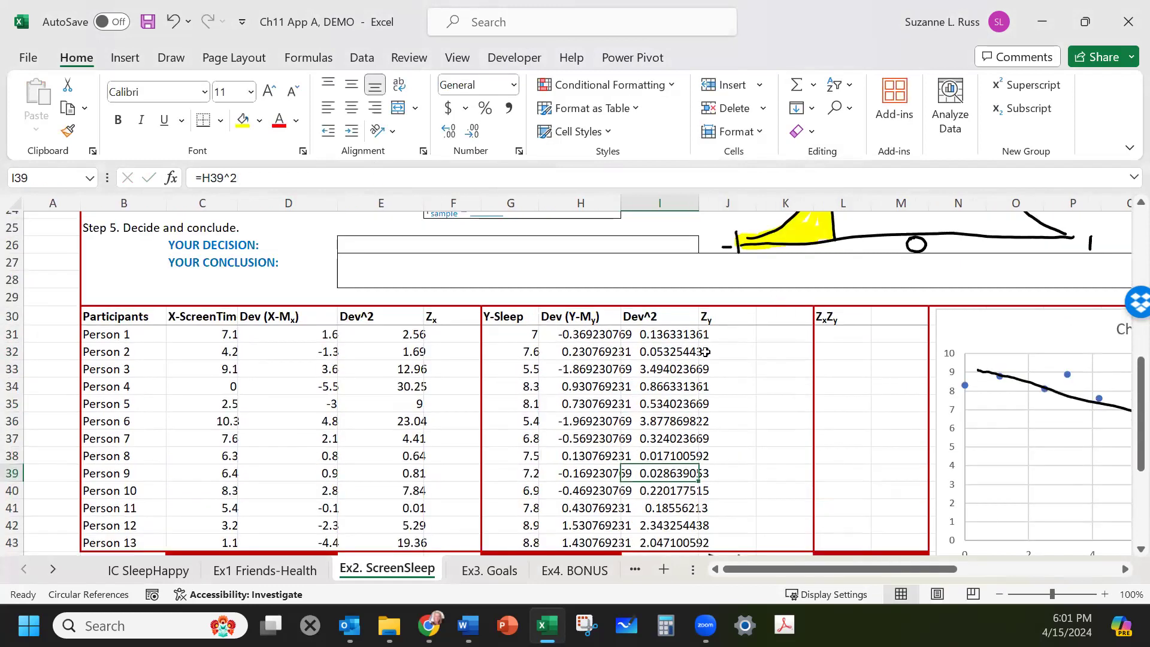
left_click(449, 334)
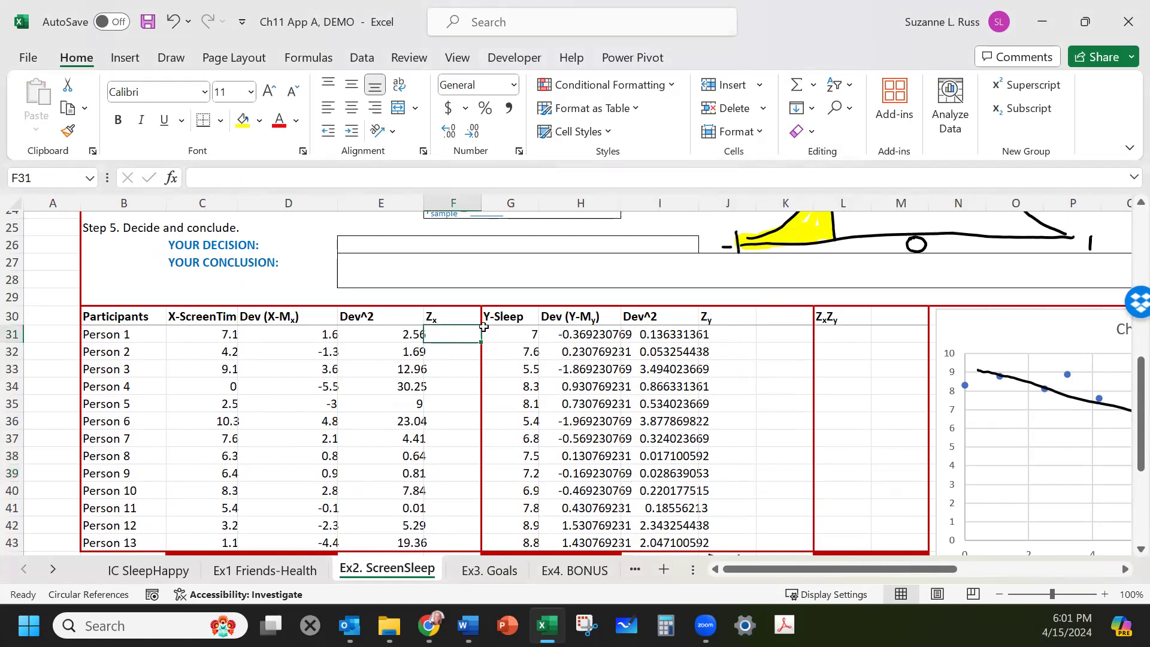
scroll(482, 328, "down", 2)
scroll(483, 326, "down", 2)
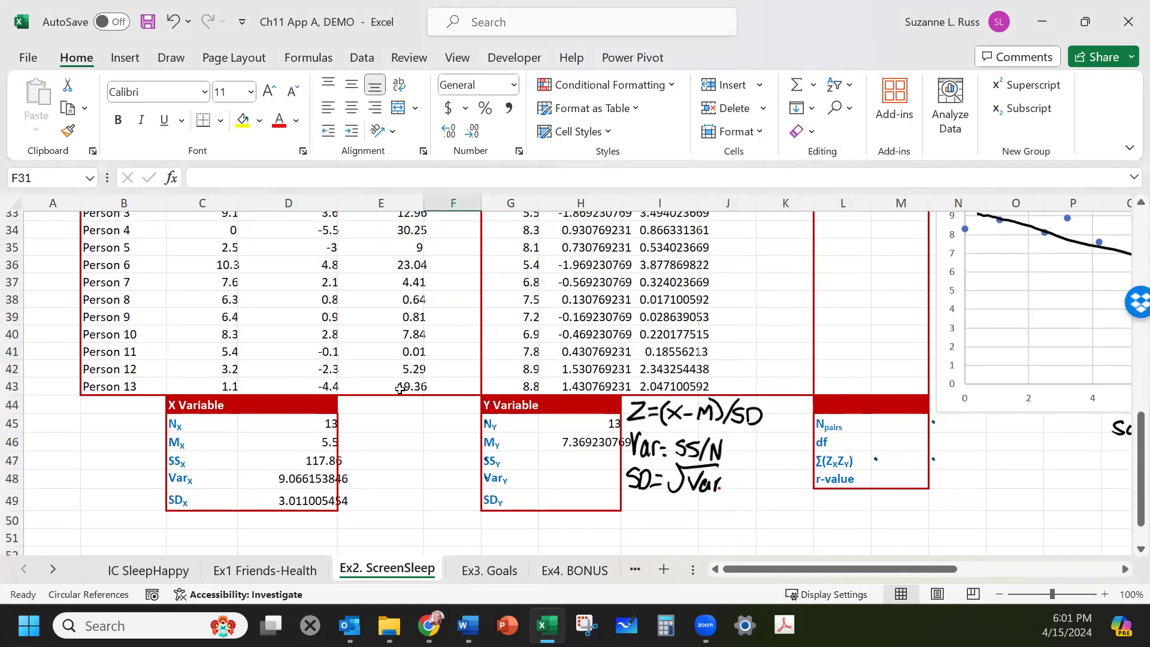
scroll(304, 409, "up", 3)
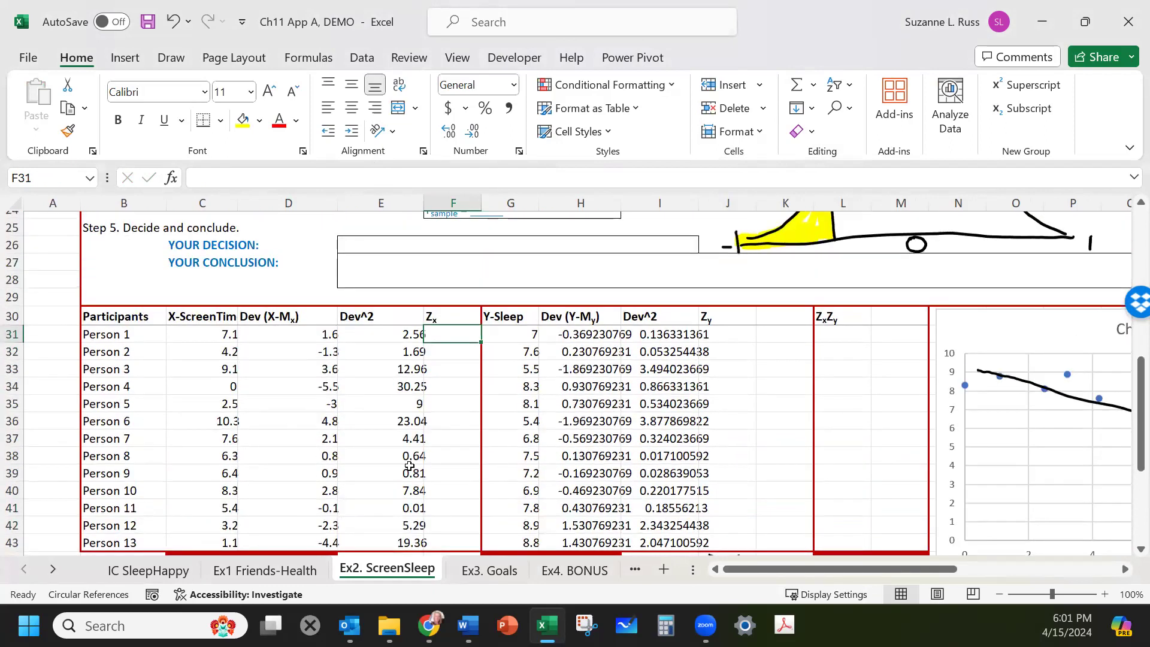
mouse_move(385, 377)
left_mouse_down()
mouse_move(407, 430)
mouse_move(412, 491)
left_mouse_up()
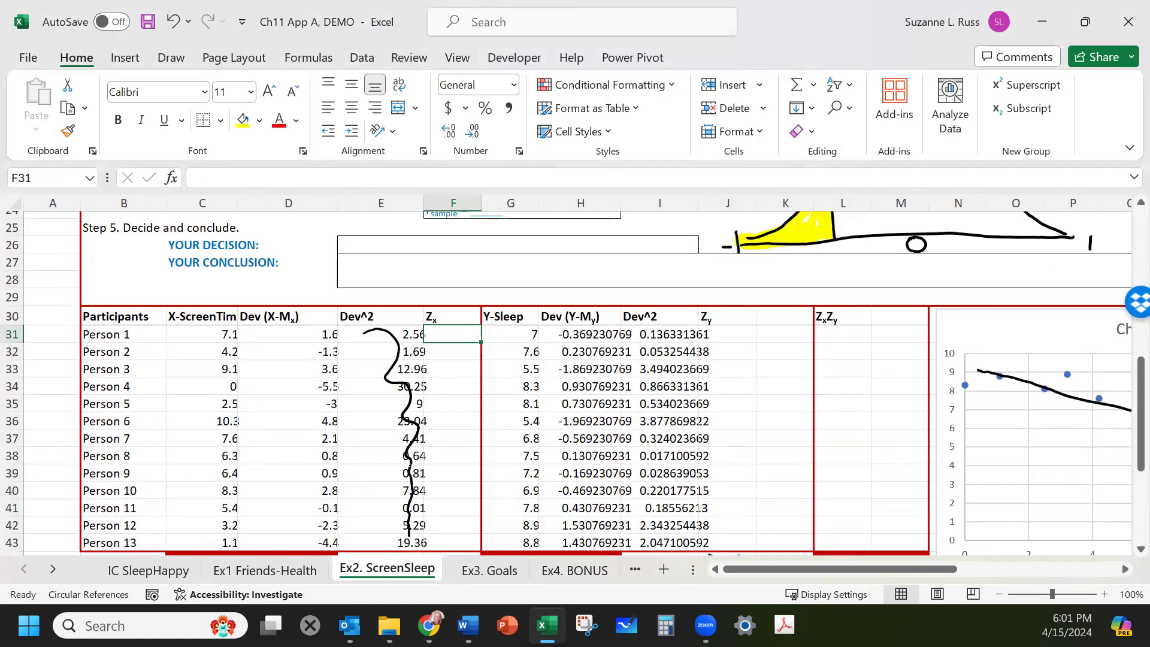
left_click_drag(417, 332, 414, 410)
Draw and then delete an ink loop around the X deviation column.
mouse_move(327, 322)
left_mouse_down()
mouse_move(302, 370)
mouse_move(310, 552)
mouse_move(343, 425)
mouse_move(346, 328)
mouse_move(307, 327)
left_mouse_up()
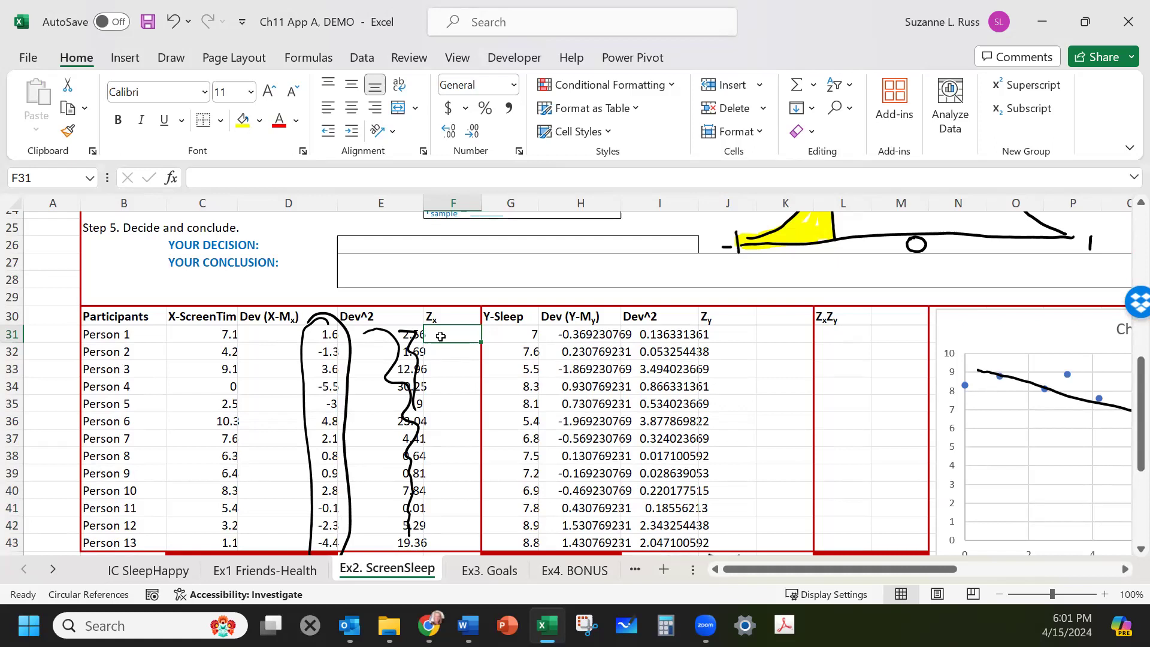
type("=")
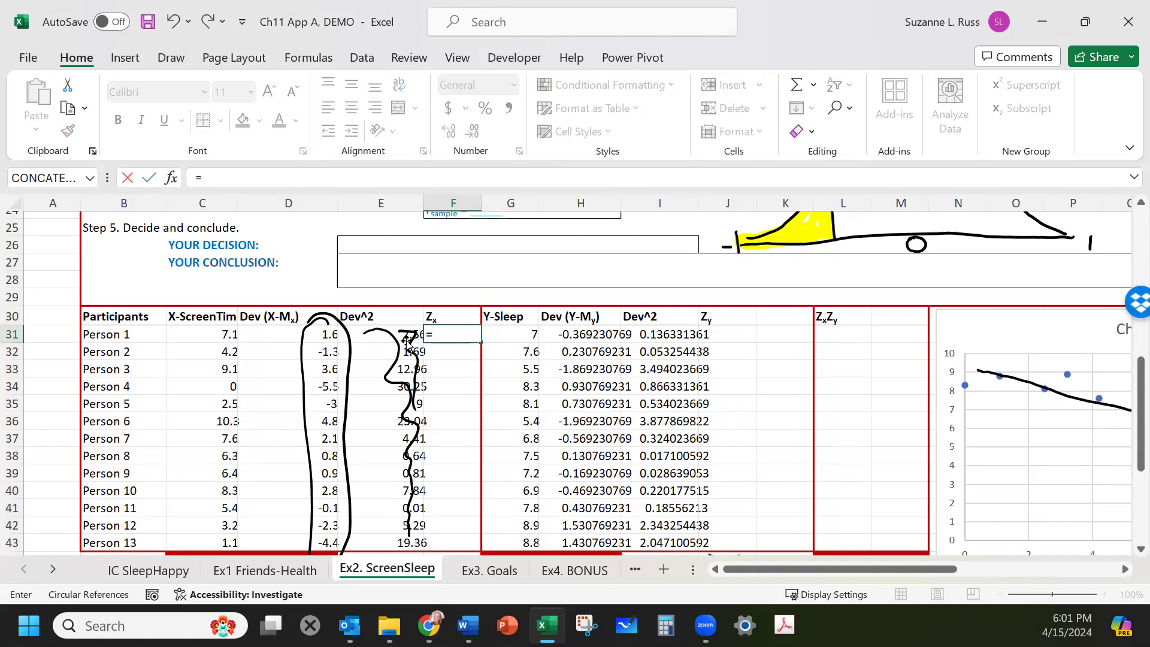
left_click(322, 334)
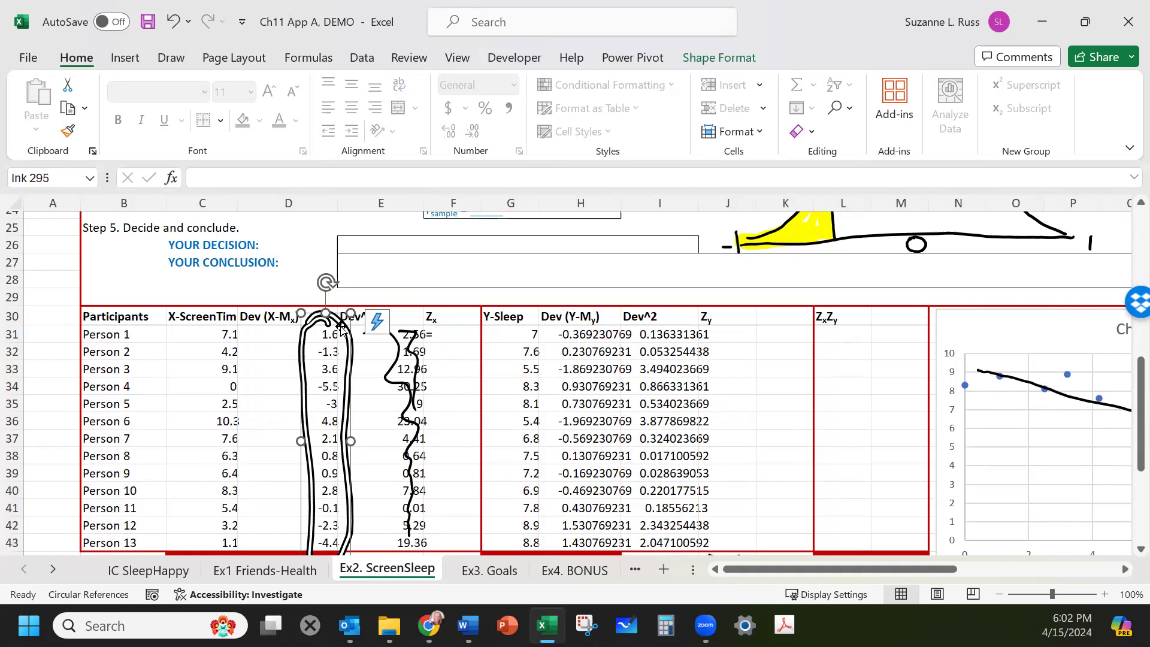
key("Delete")
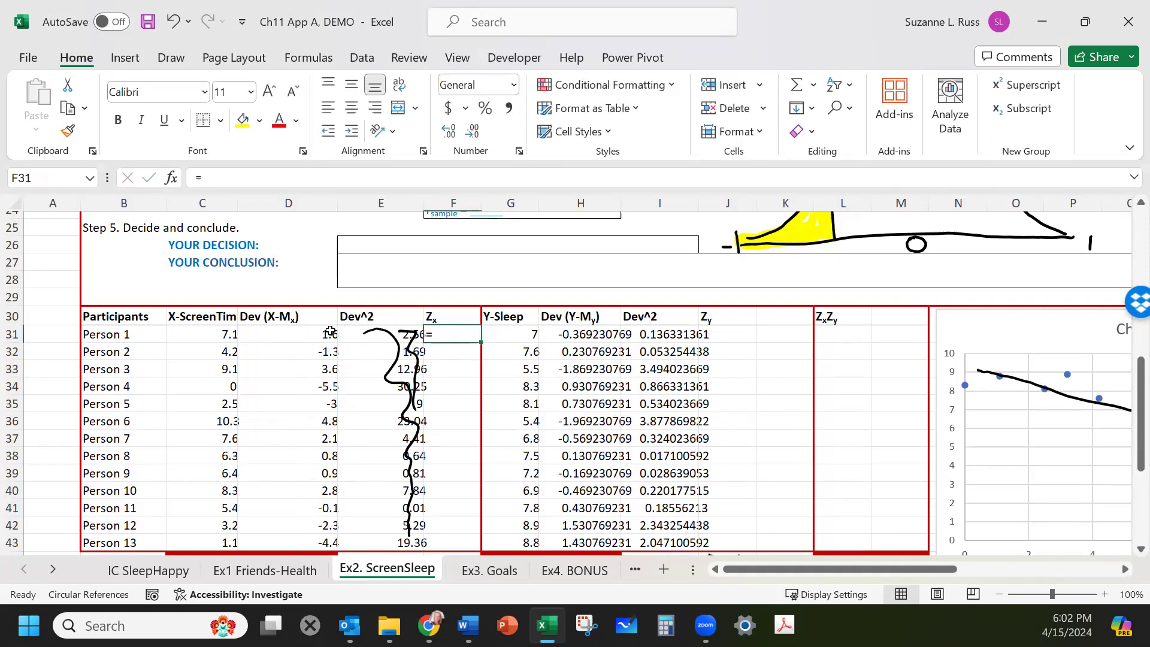
Compute Person 1's X z-score as the deviation divided by SDx, =D31/D49.
left_click(315, 334)
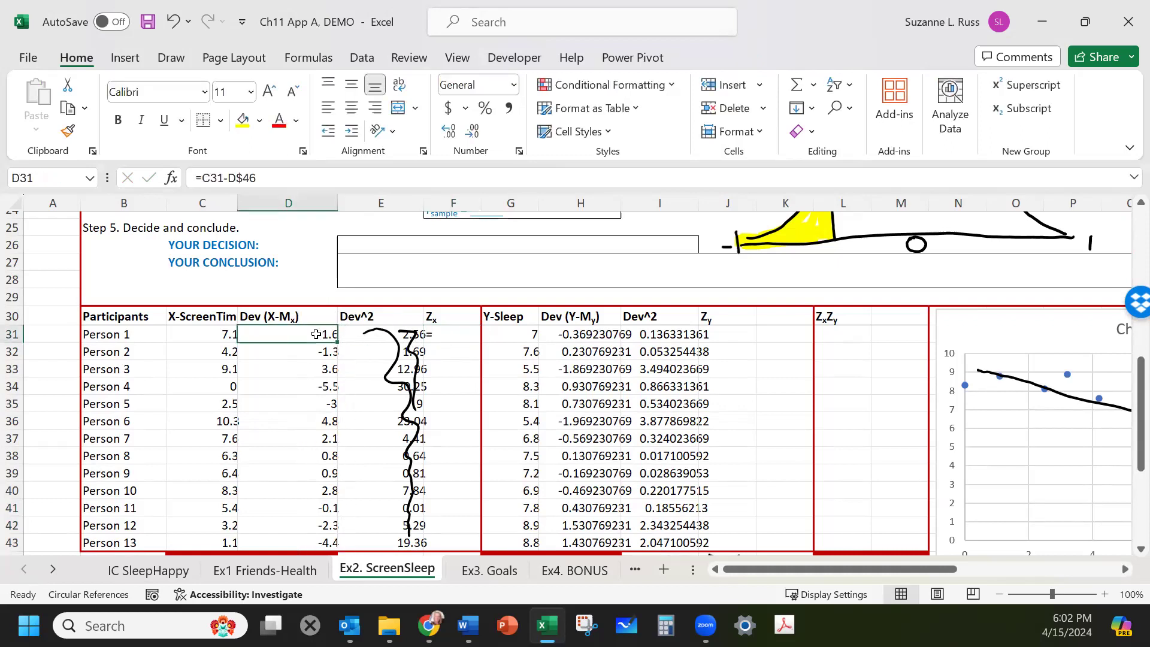
left_click(443, 334)
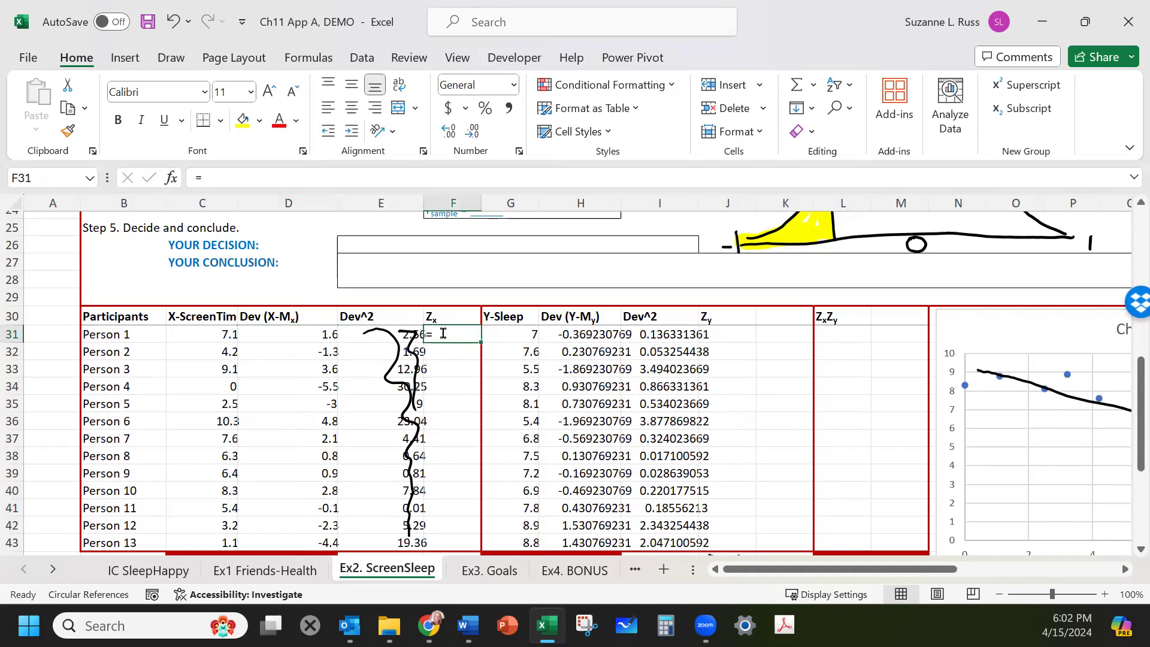
left_click(316, 334)
type("/")
scroll(316, 336, "down", 4)
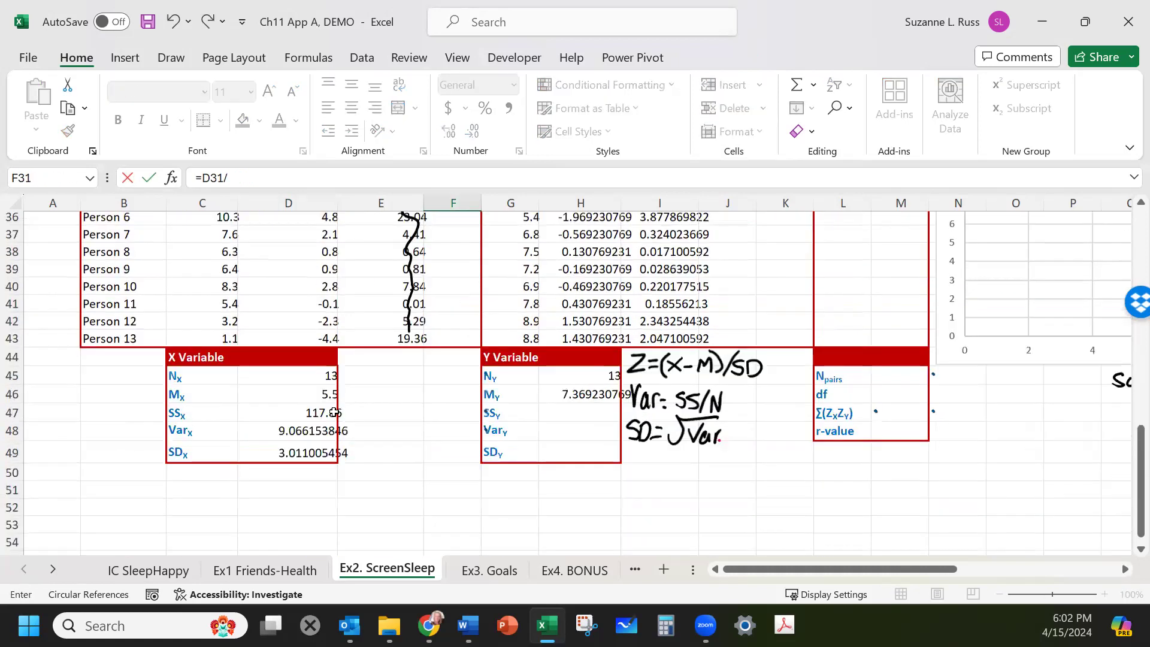
left_click(304, 446)
key("Return")
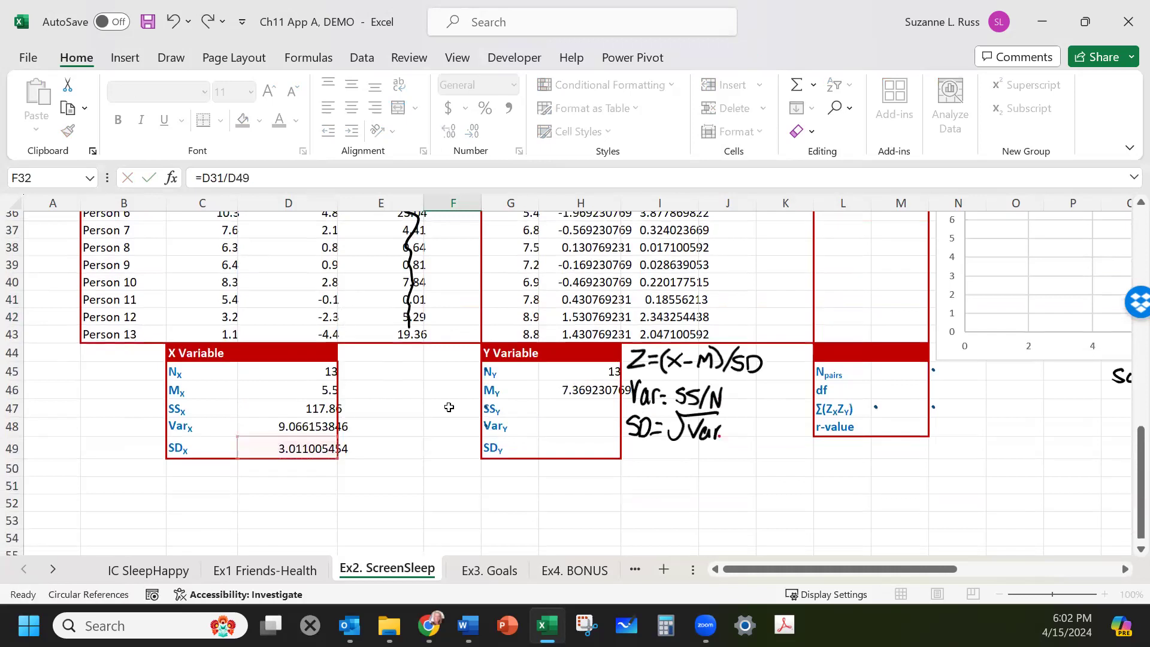
Compute Person 2's X z-score as the deviation divided by SDx, =D32/D49.
scroll(450, 405, "up", 3)
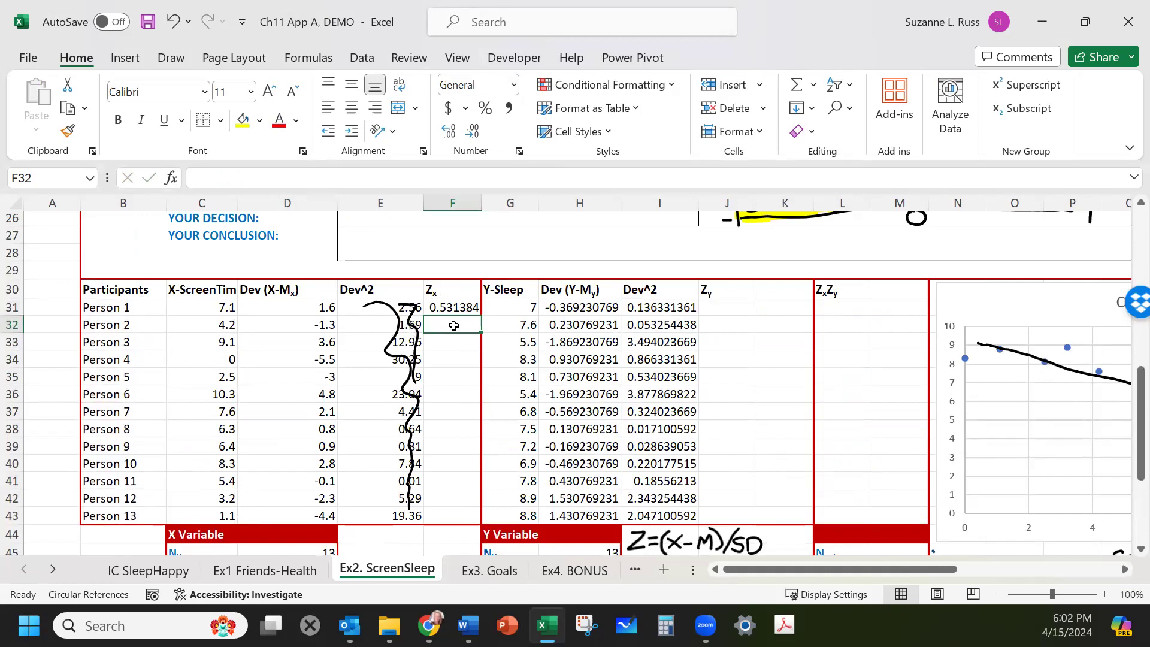
type("=")
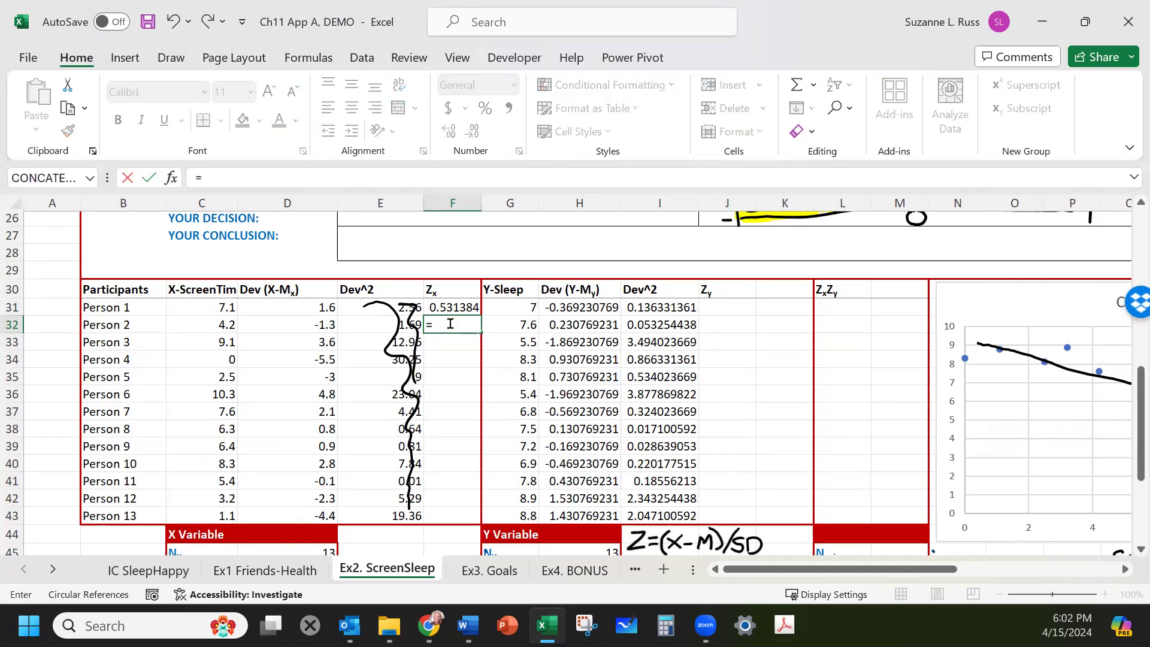
left_click(282, 321)
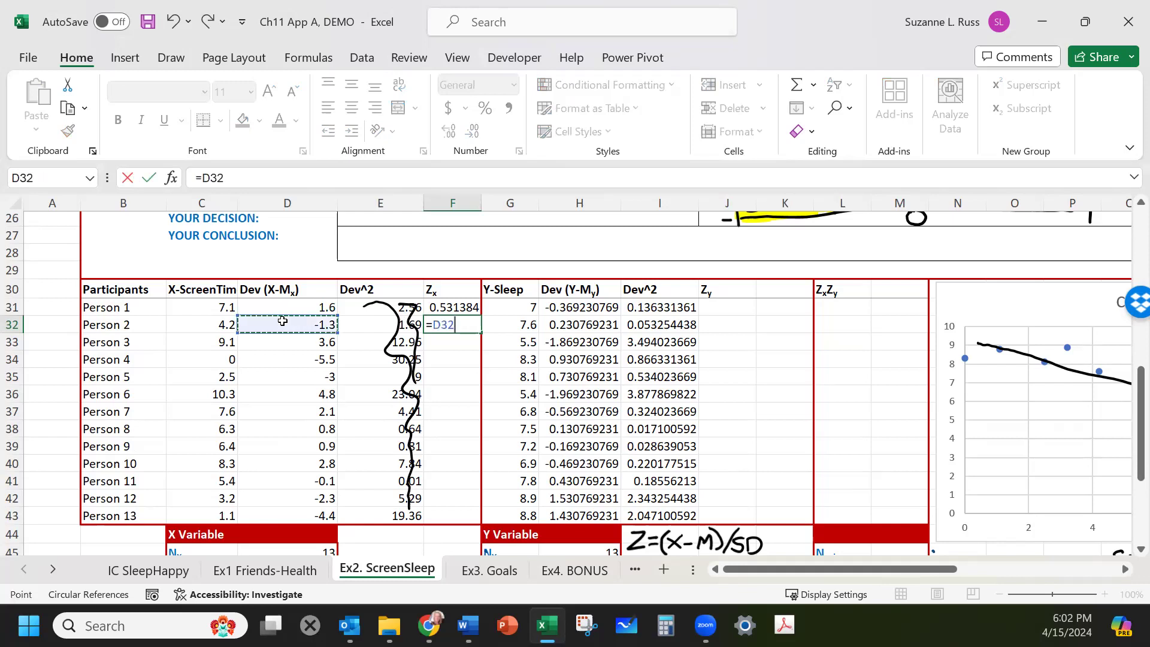
type("-")
scroll(444, 352, "down", 1)
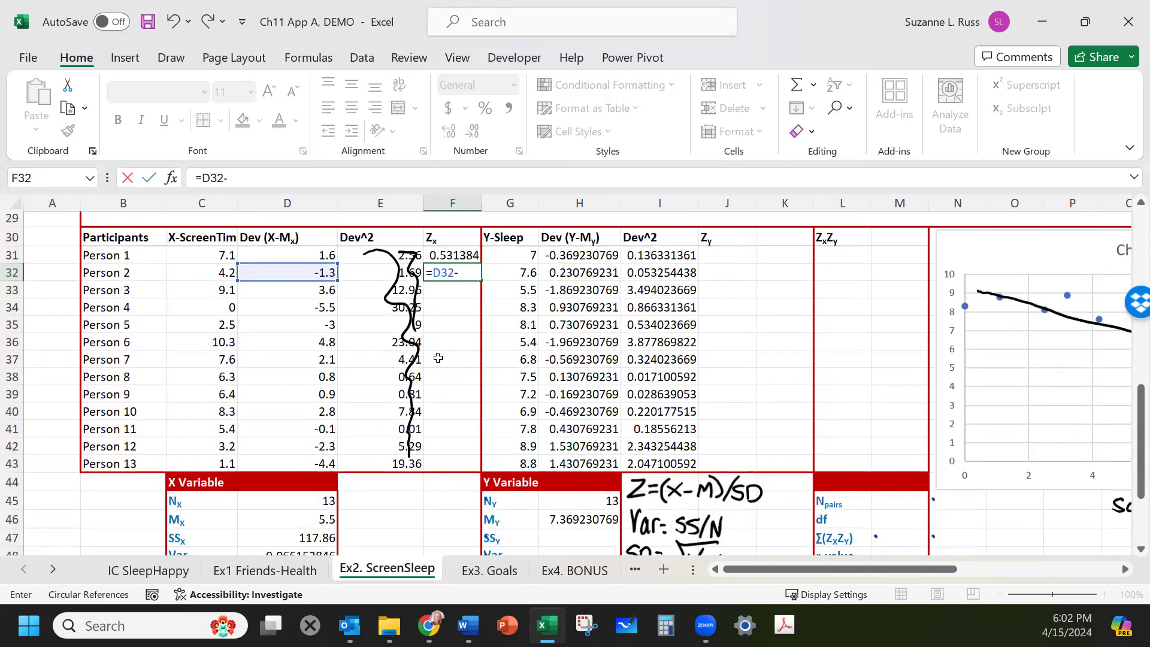
scroll(443, 352, "up", 1)
scroll(443, 352, "down", 4)
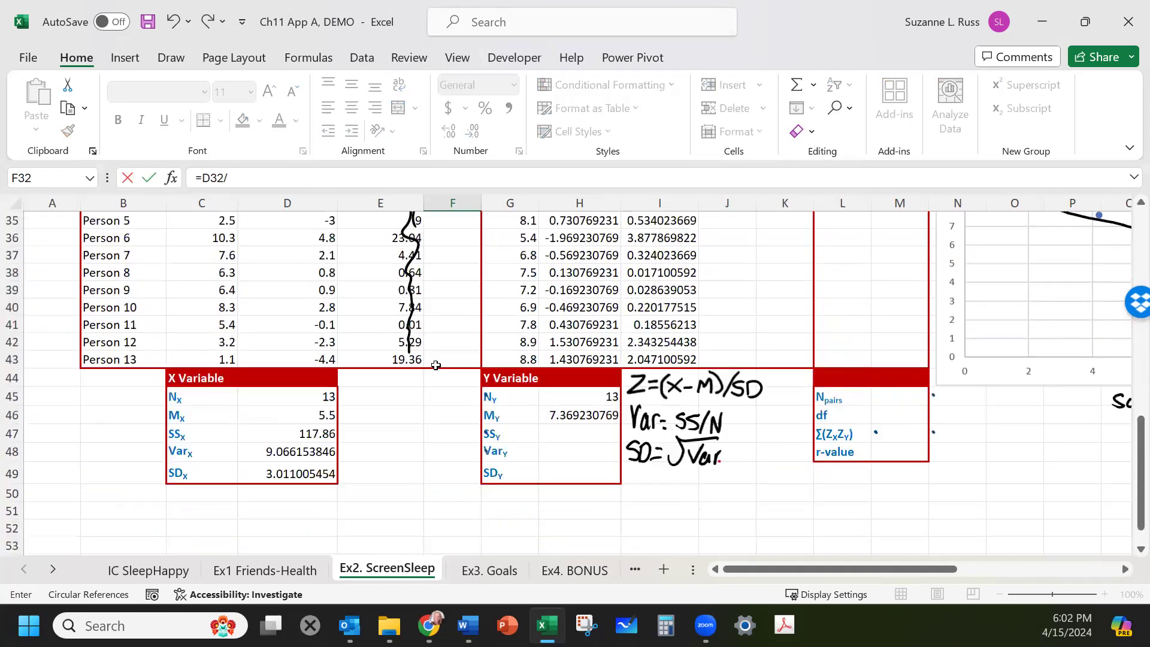
left_click(308, 421)
key("Return")
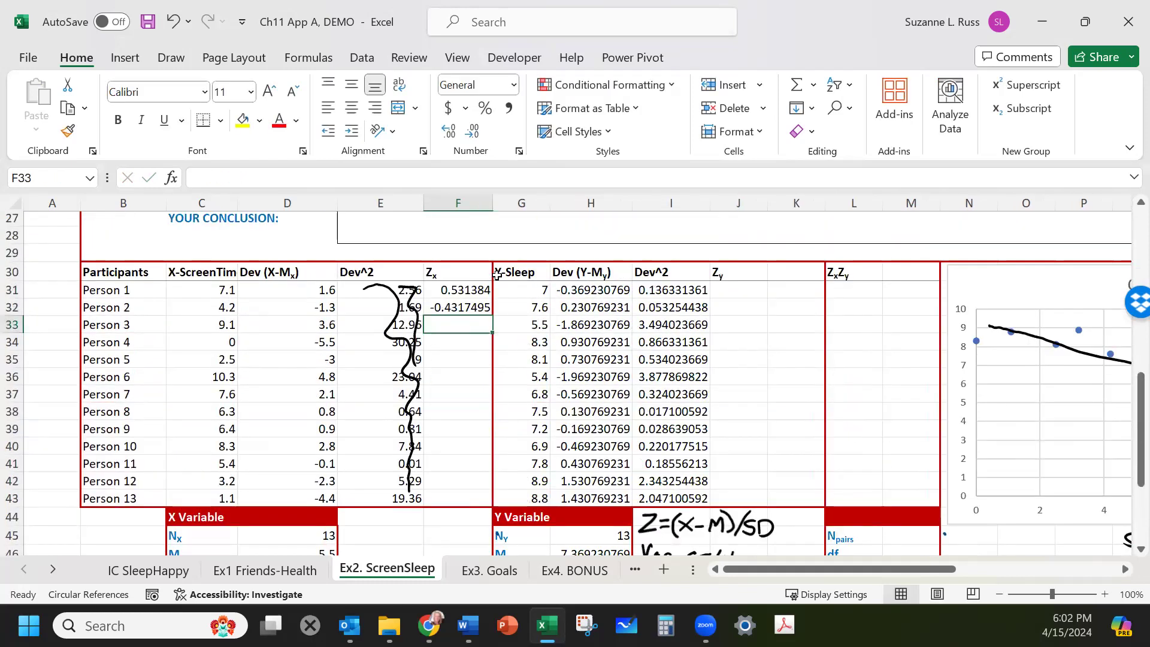
Lock the SDx row in Person 2's z-score formula, making it =D32/D$49.
left_click(466, 306)
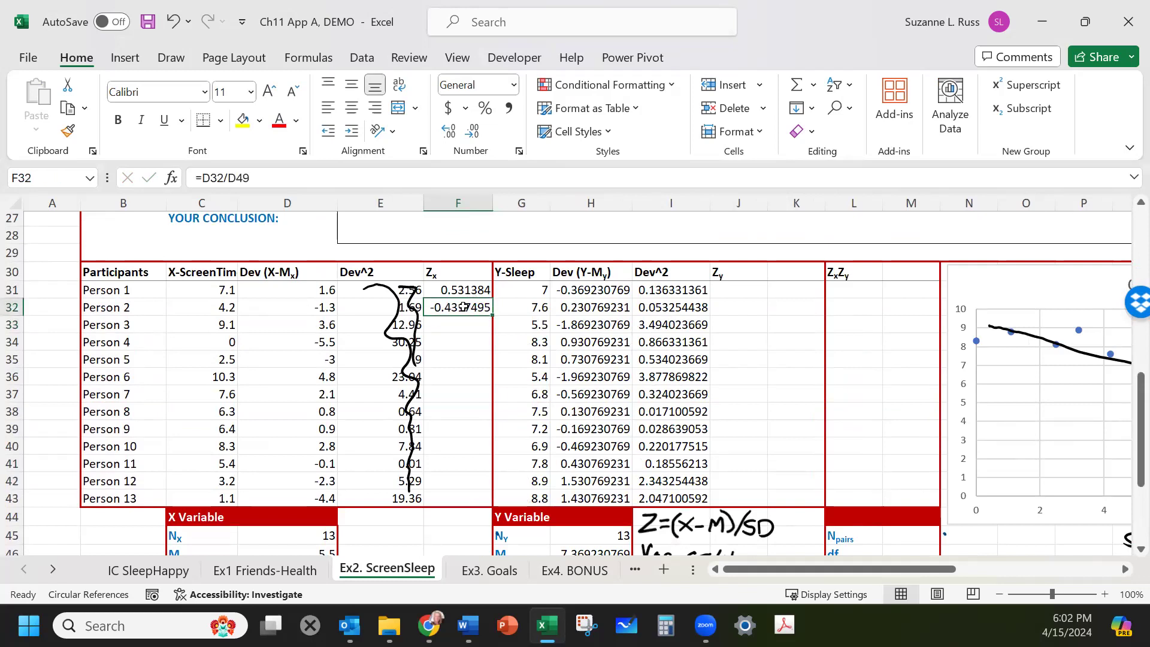
left_click(236, 177)
type("$")
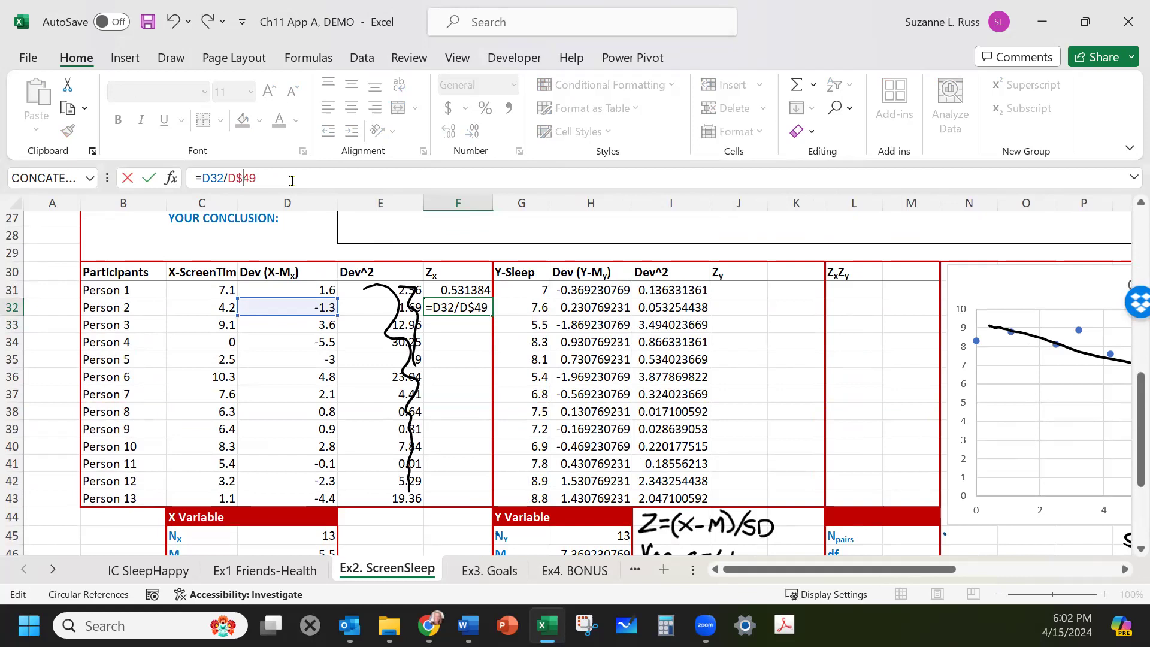
left_click(452, 307)
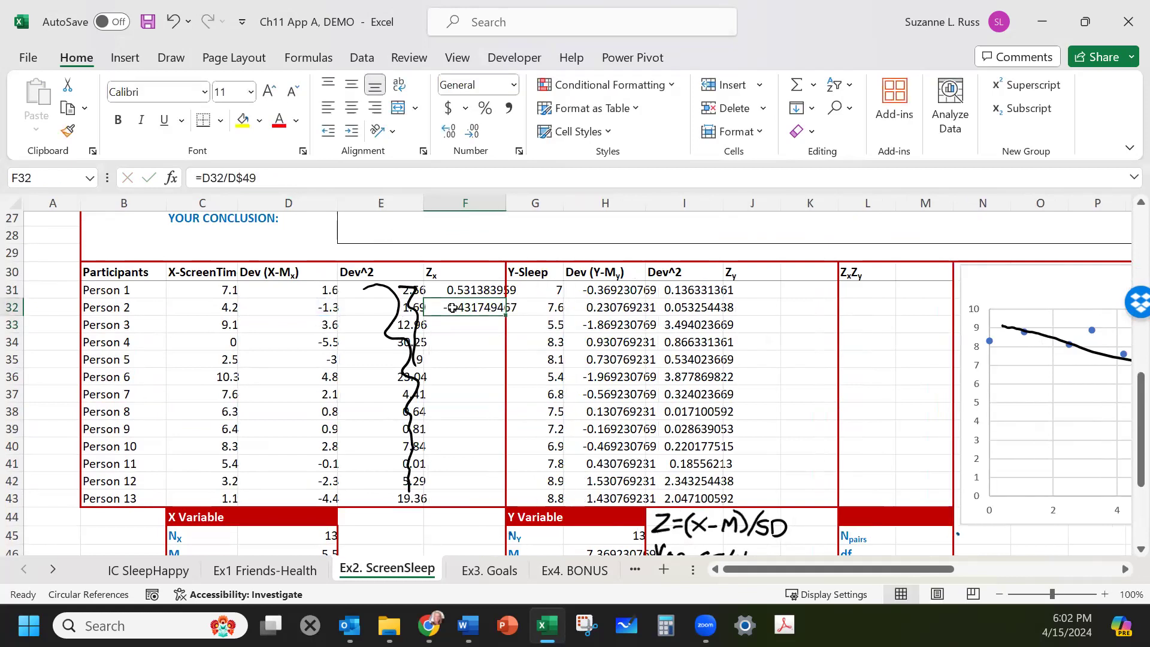
Copy the Zx formula down to Persons 3 through 13, pasting formulas only.
key("ctrl+c")
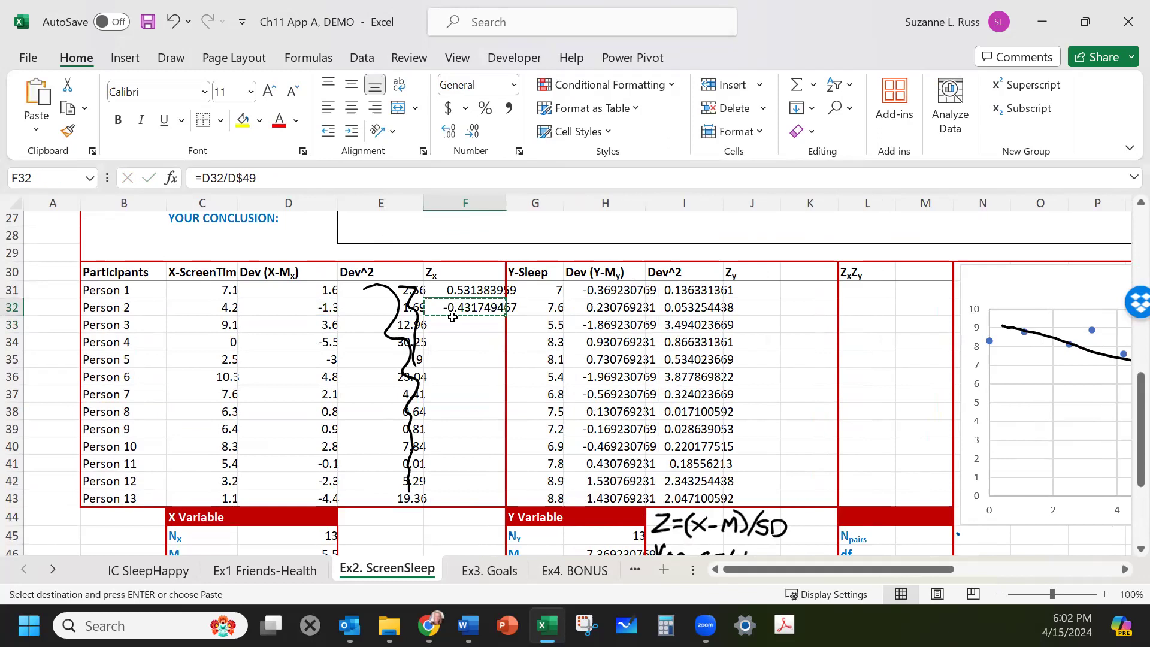
left_click_drag(453, 324, 449, 492)
right_click(449, 495)
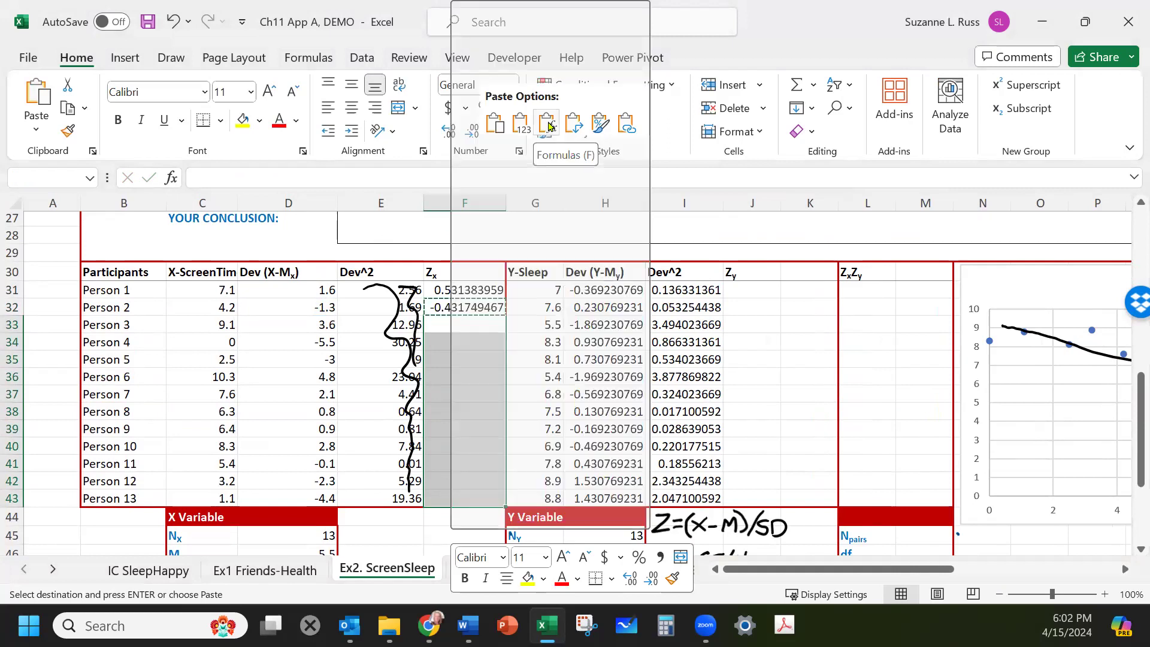
left_click(549, 126)
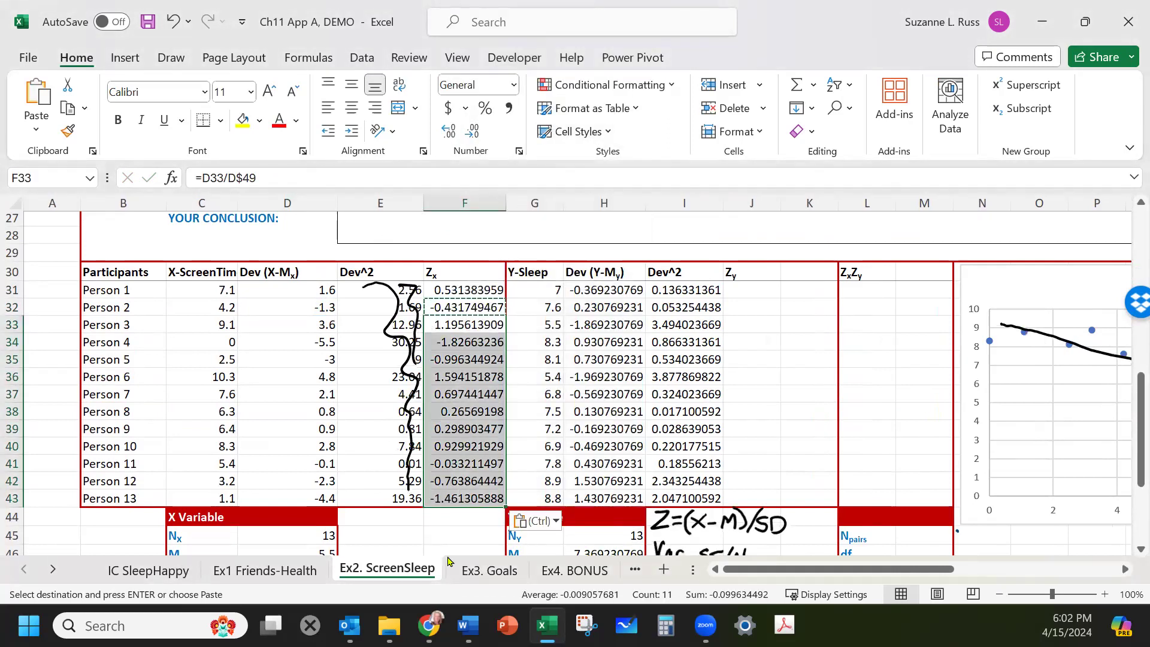
left_click(477, 529)
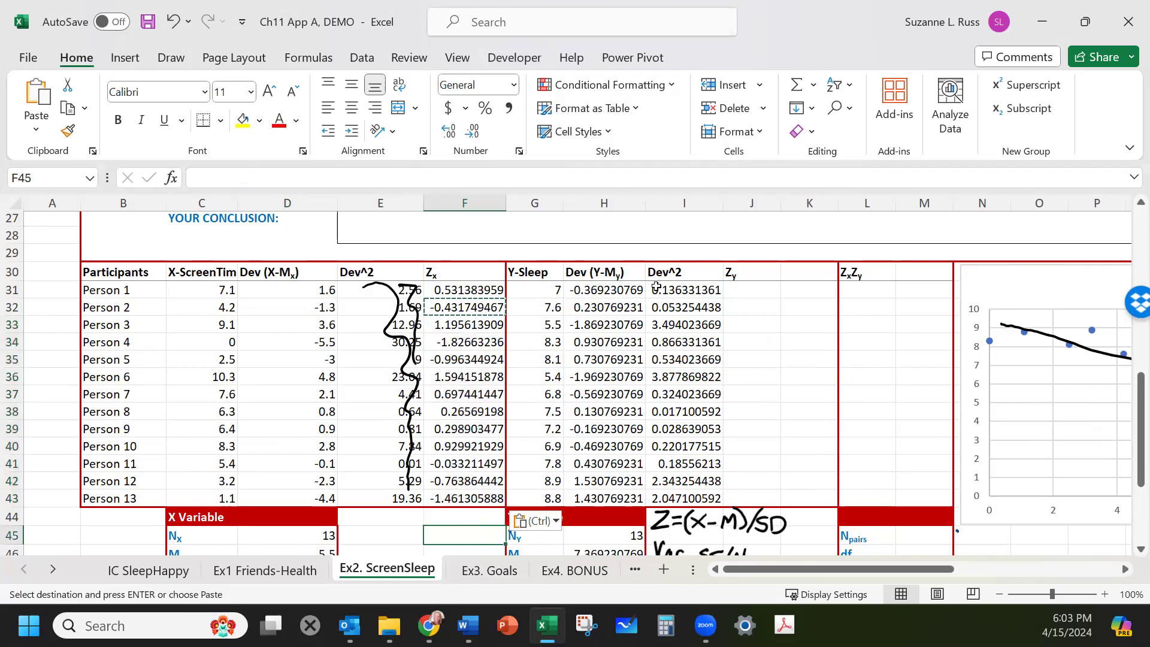
left_click(747, 286)
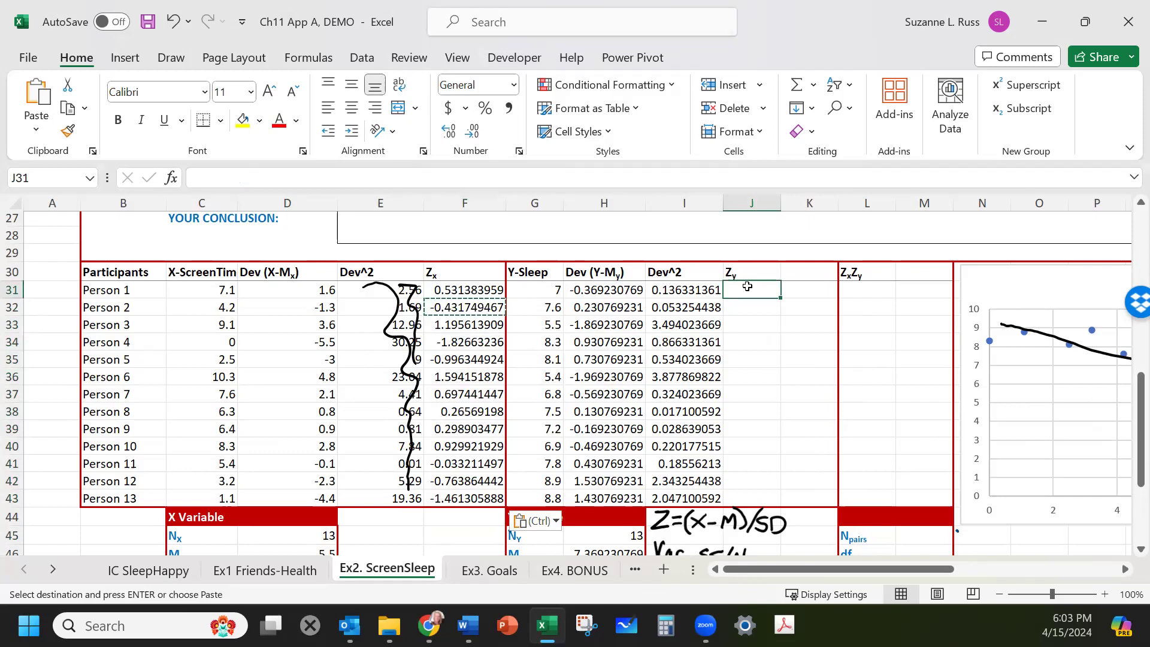
type("=")
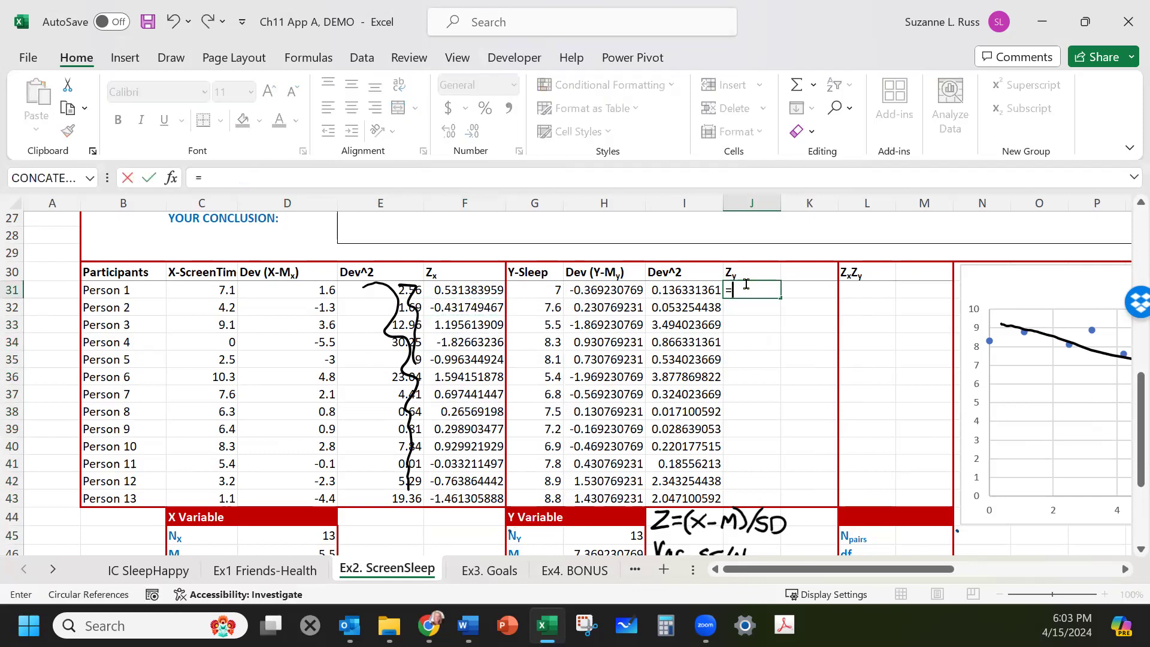
left_click_drag(682, 306, 683, 324)
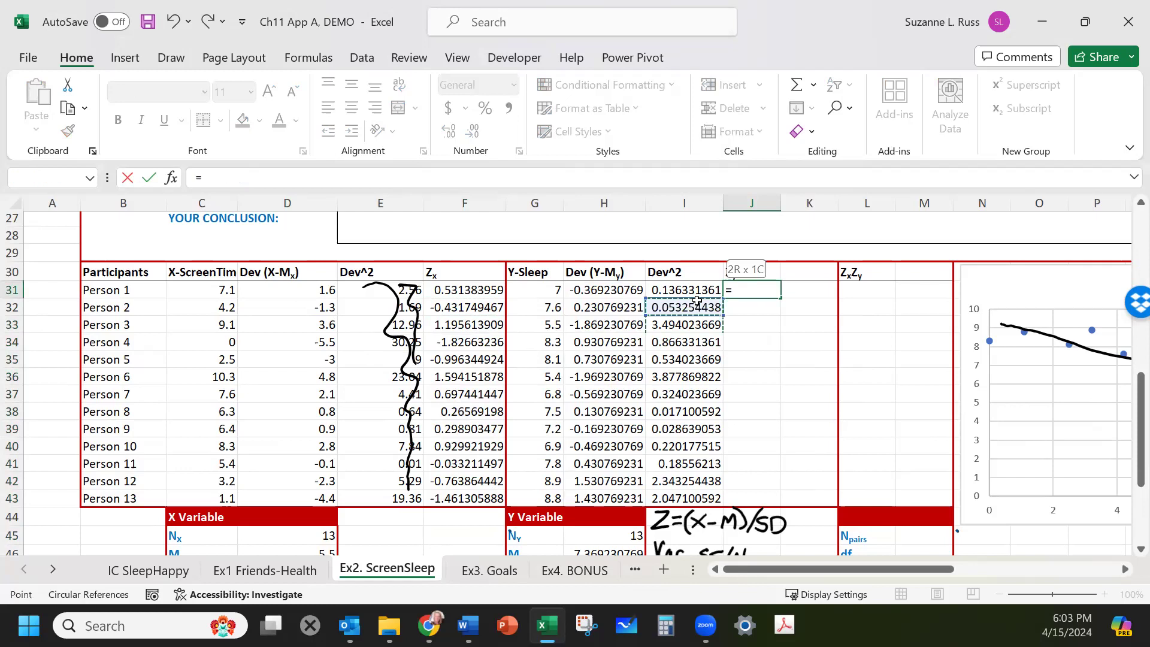
left_click(169, 60)
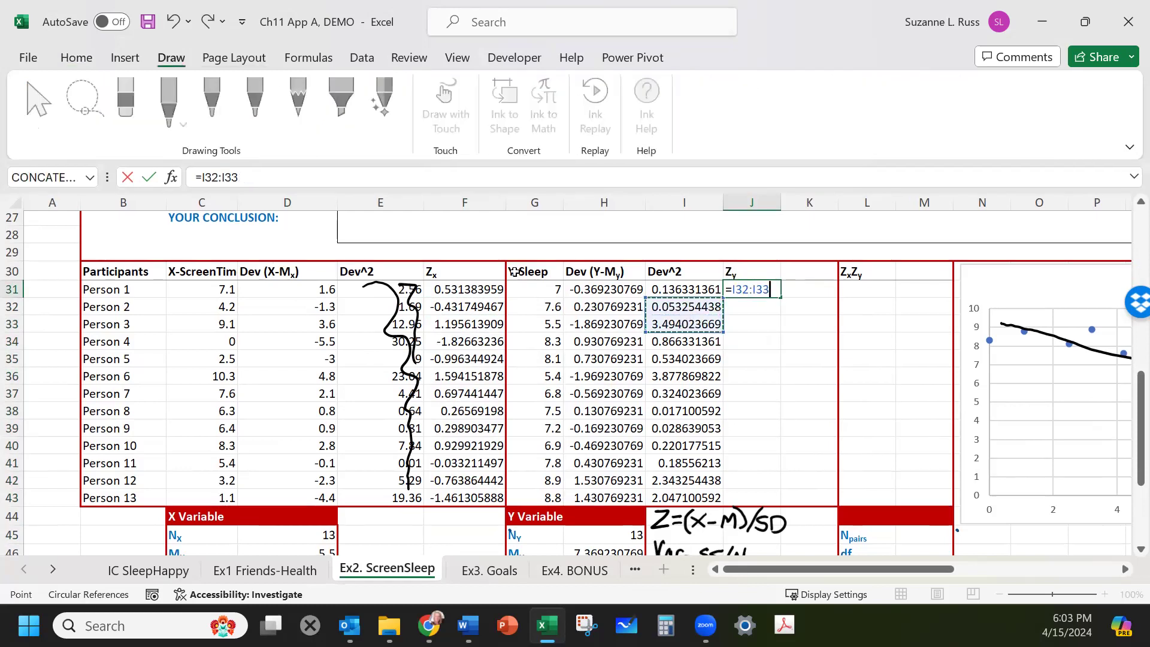
key("BackSpace")
key("BackSpace")
key("BackSpace")
key("BackSpace")
key("BackSpace")
key("BackSpace")
key("BackSpace")
key("BackSpace")
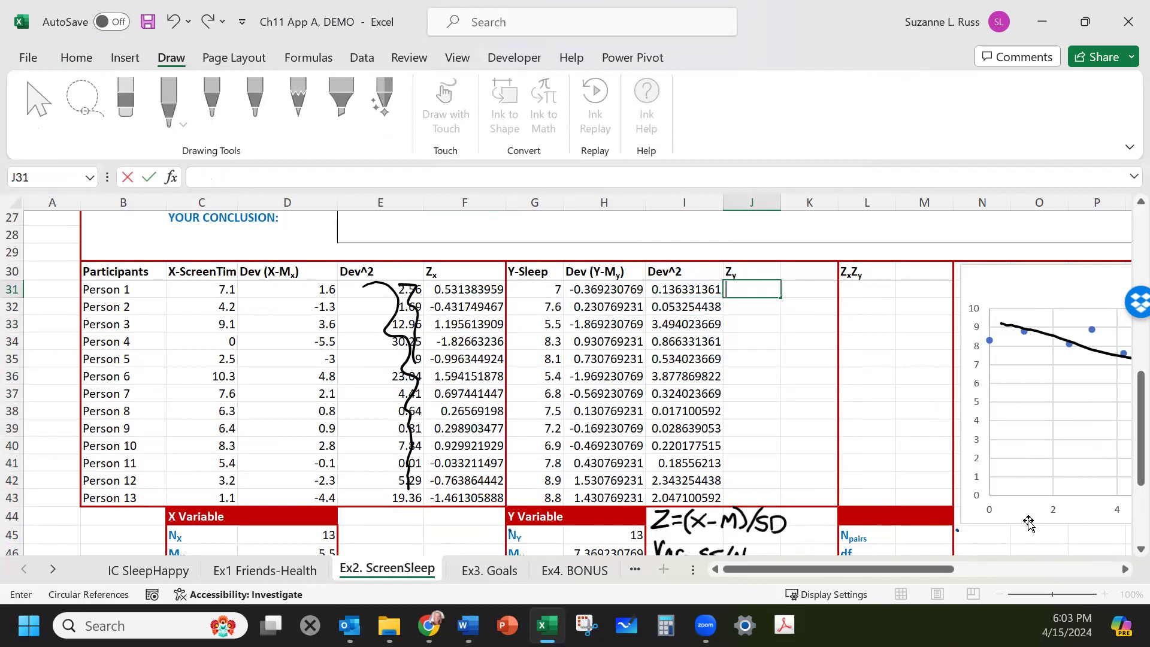
Ink a line down the Y squared-deviation column and a check mark over the Y deviation header.
left_click(1026, 537)
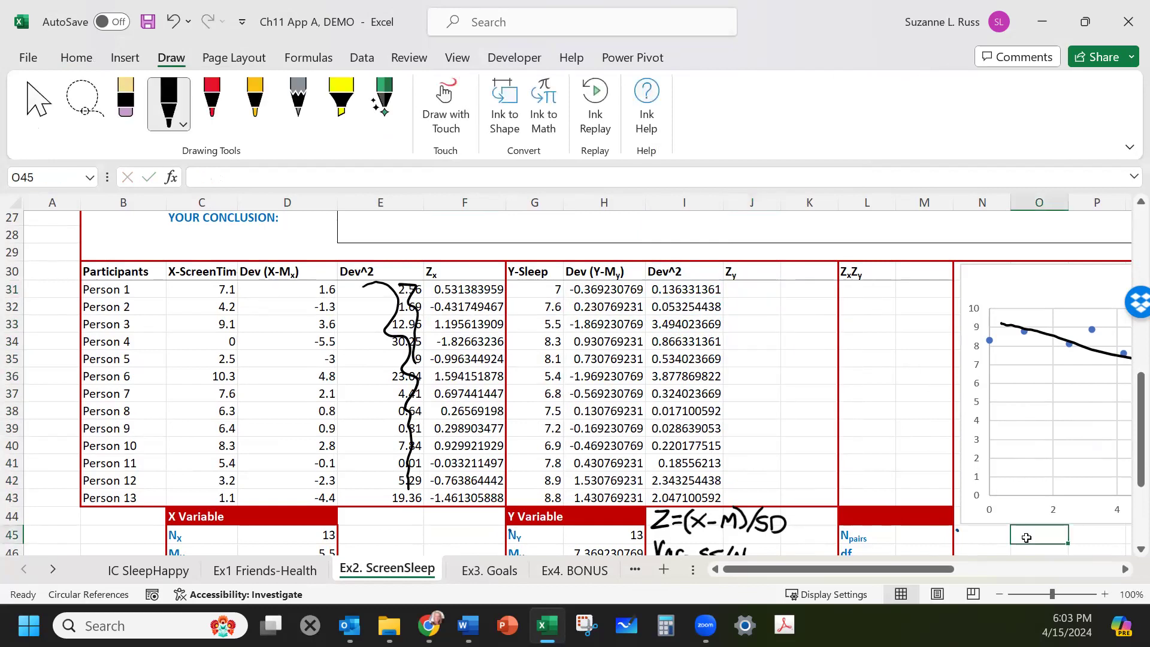
mouse_move(656, 264)
left_mouse_down()
mouse_move(698, 393)
mouse_move(691, 500)
left_mouse_up()
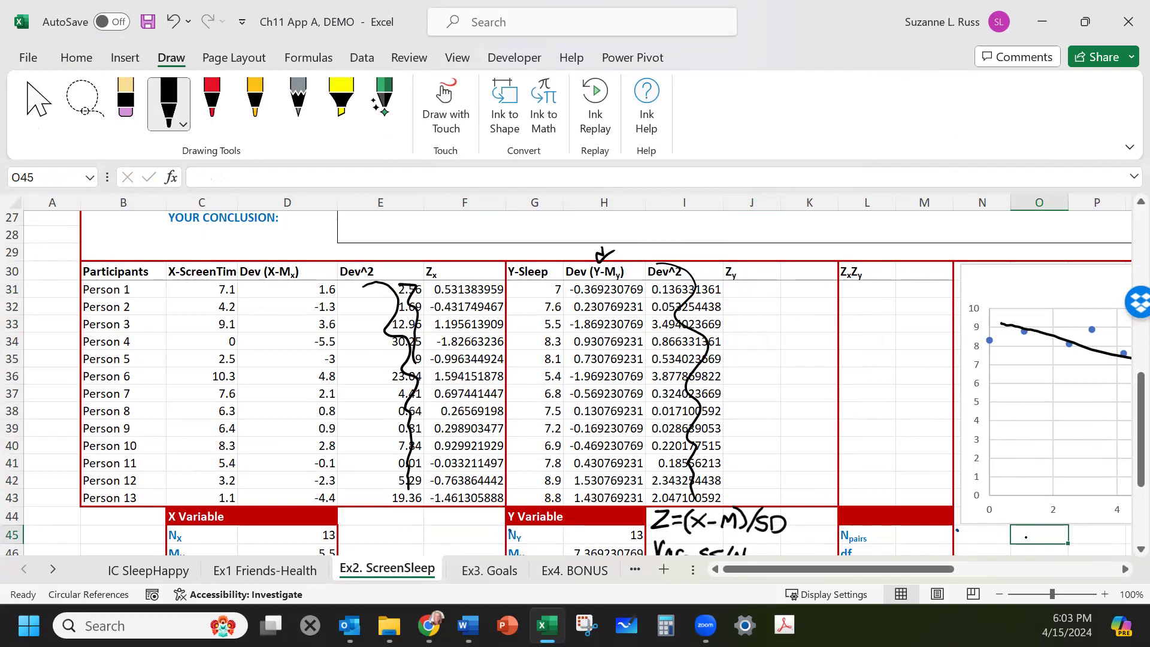
left_click(751, 292)
type("=")
left_click(610, 290)
type("/")
scroll(589, 488, "down", 2)
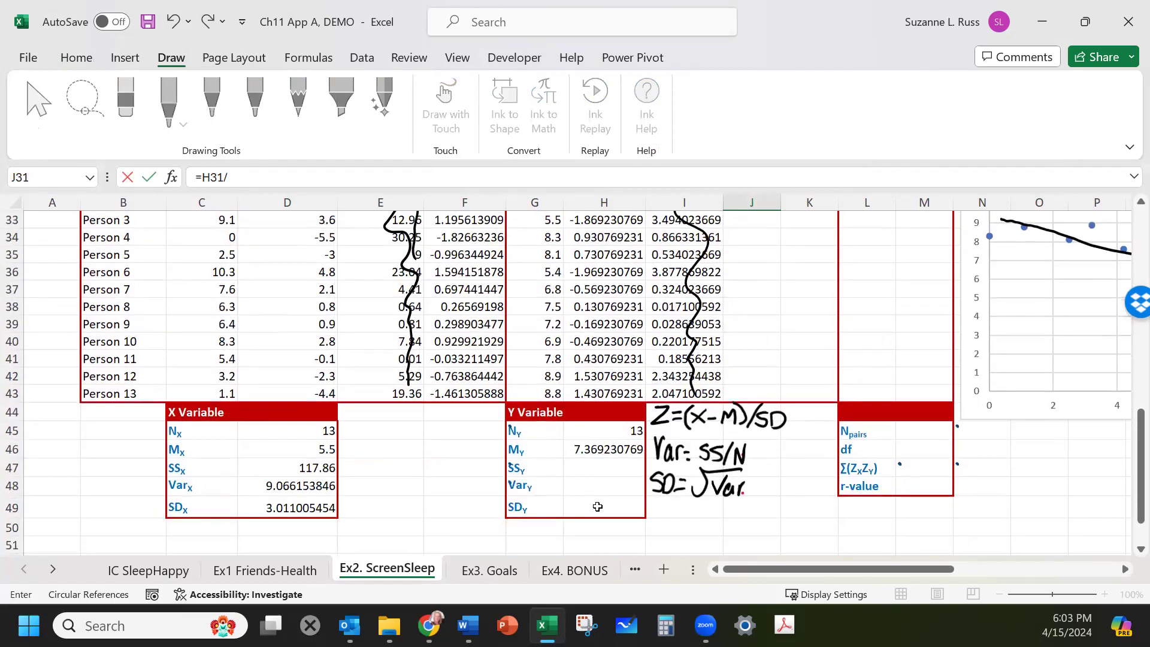
scroll(597, 506, "up", 2)
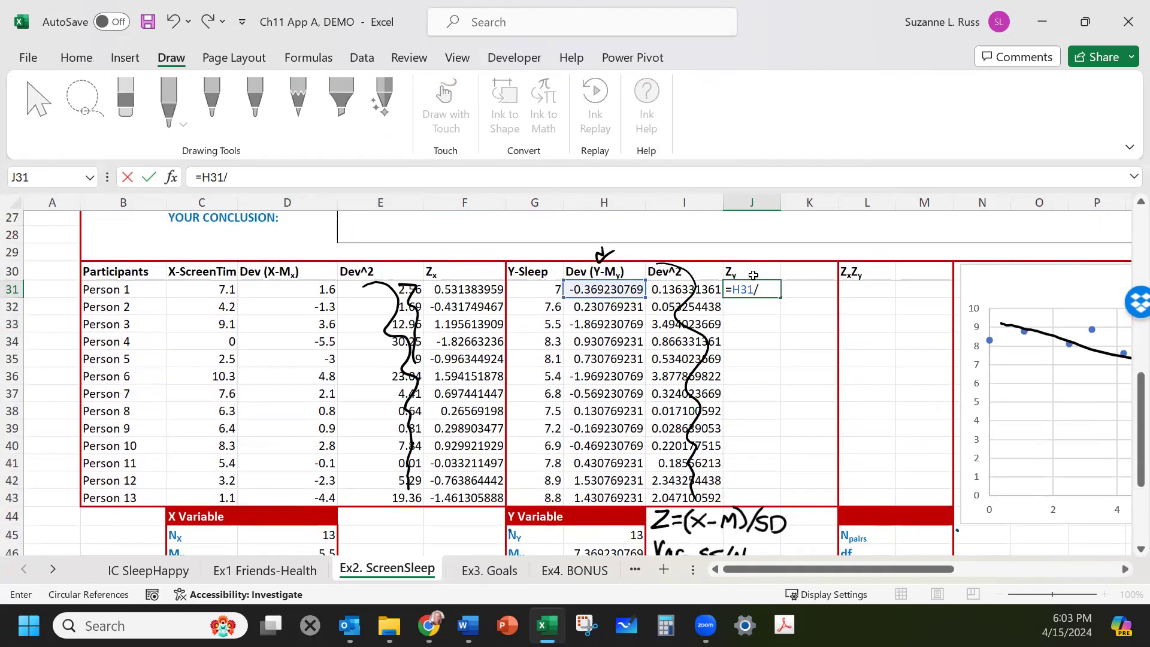
key("BackSpace")
key("BackSpace")
key("BackSpace")
key("BackSpace")
key("BackSpace")
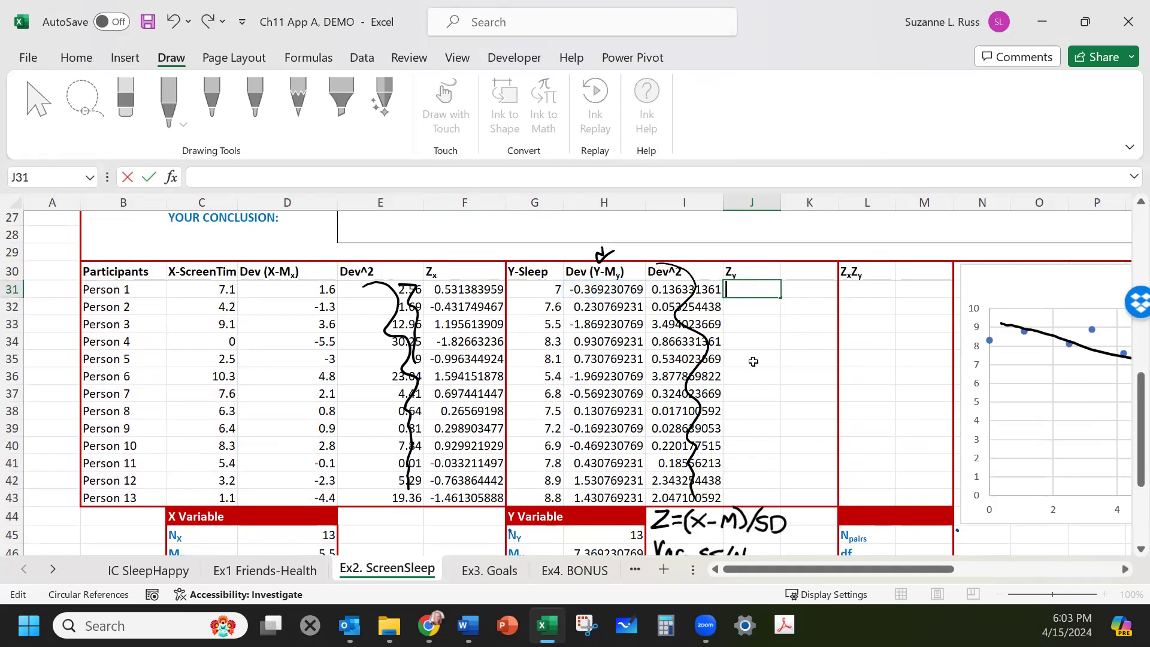
Compute SSy as the sum of the Y squared deviations, =SUM(I31:I43).
scroll(724, 341, "down", 2)
left_click(603, 474)
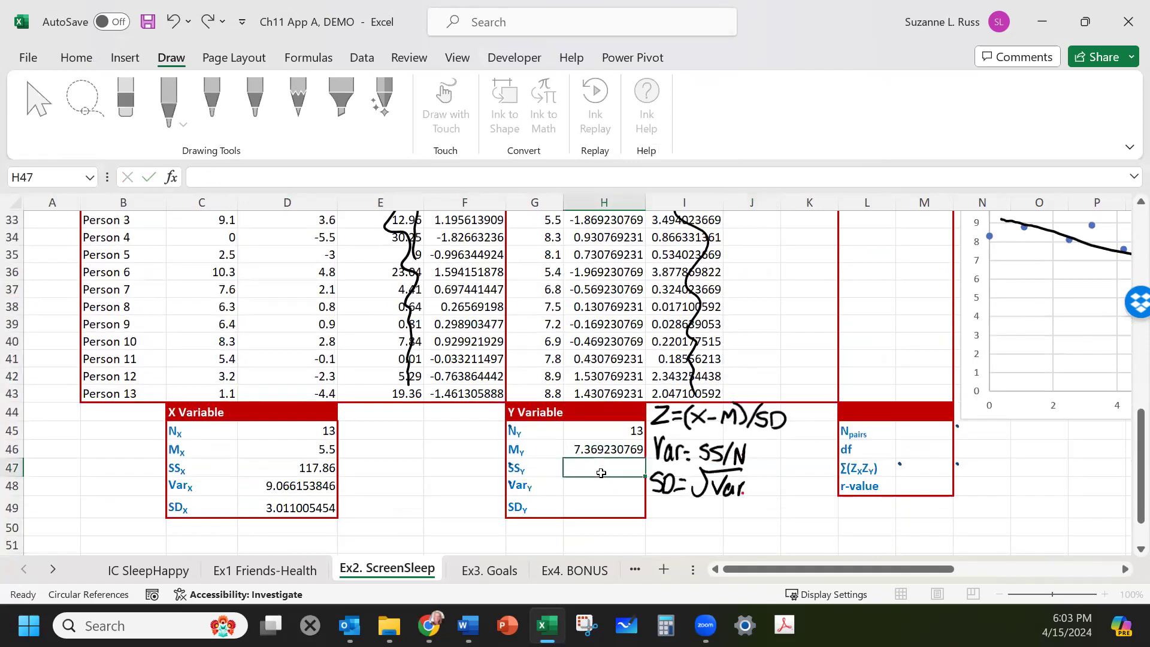
scroll(719, 246, "up", 2)
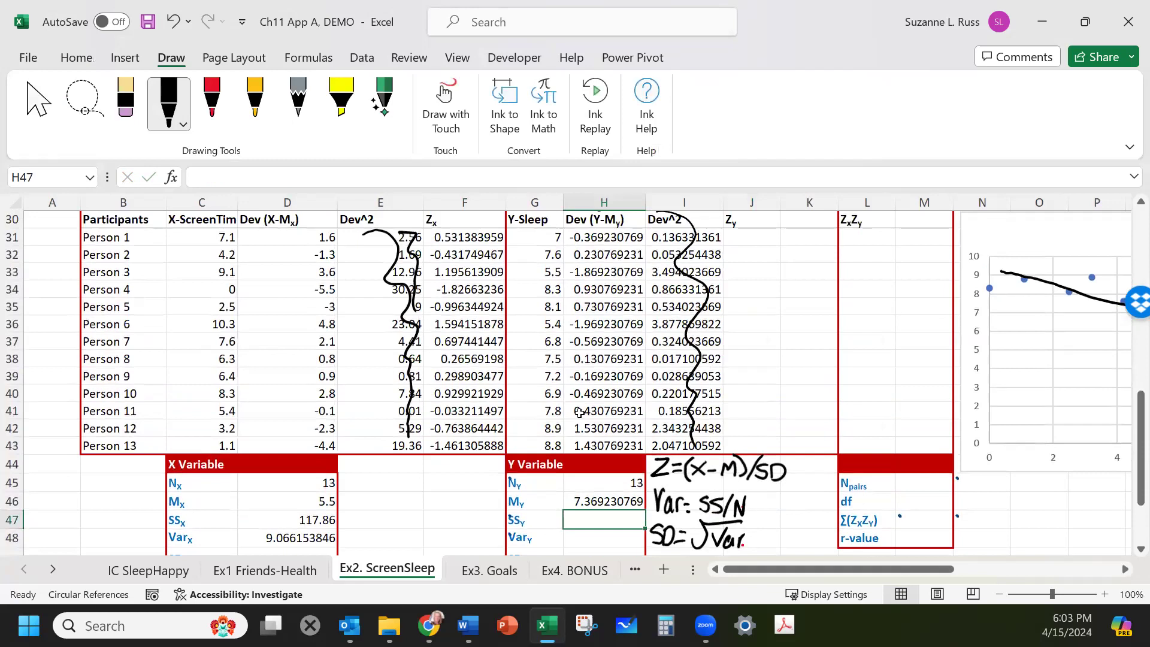
type("=SUM(")
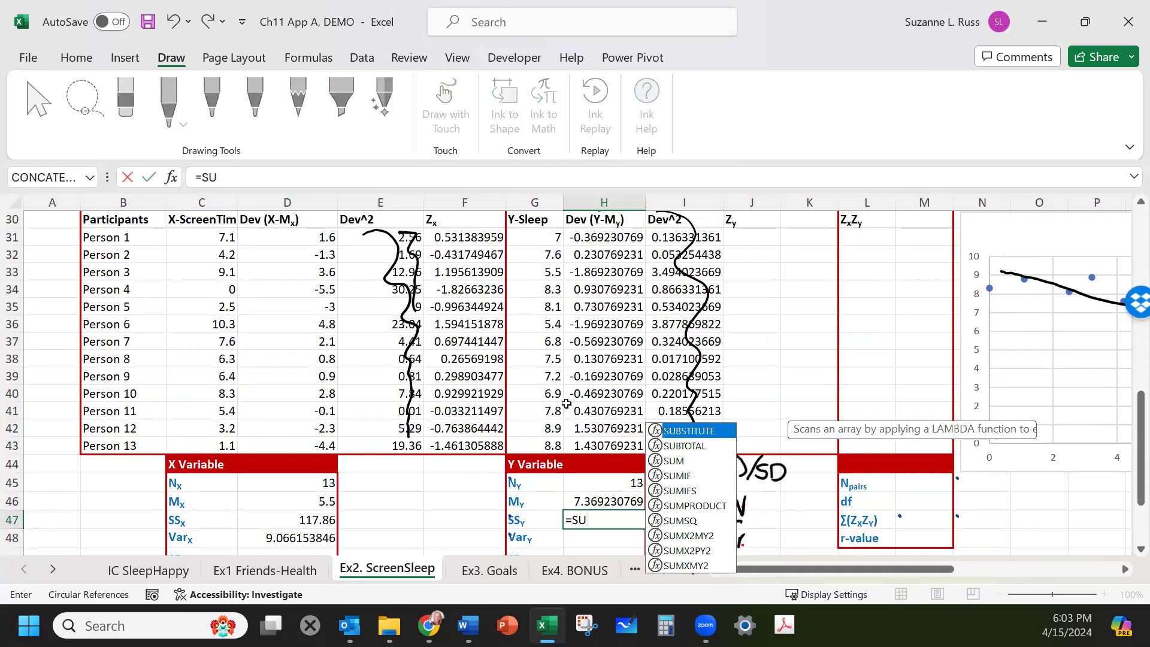
left_click_drag(705, 238, 709, 446)
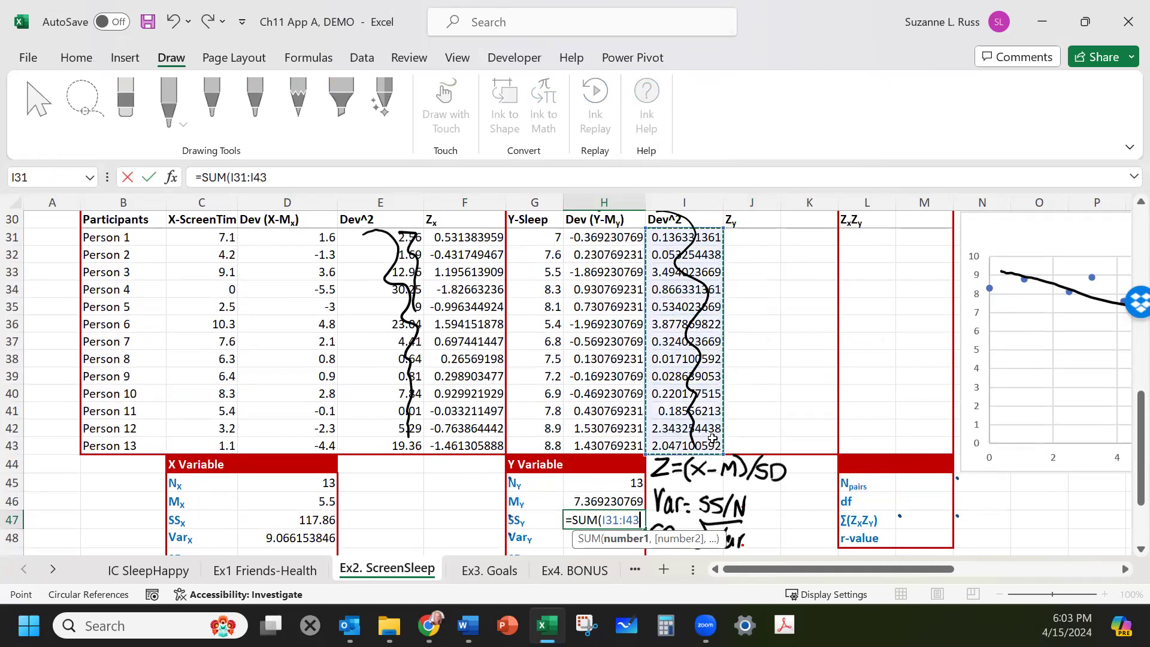
key("Return")
Compute Vary as SSy divided by Ny, =H47/H45.
scroll(616, 439, "down", 2)
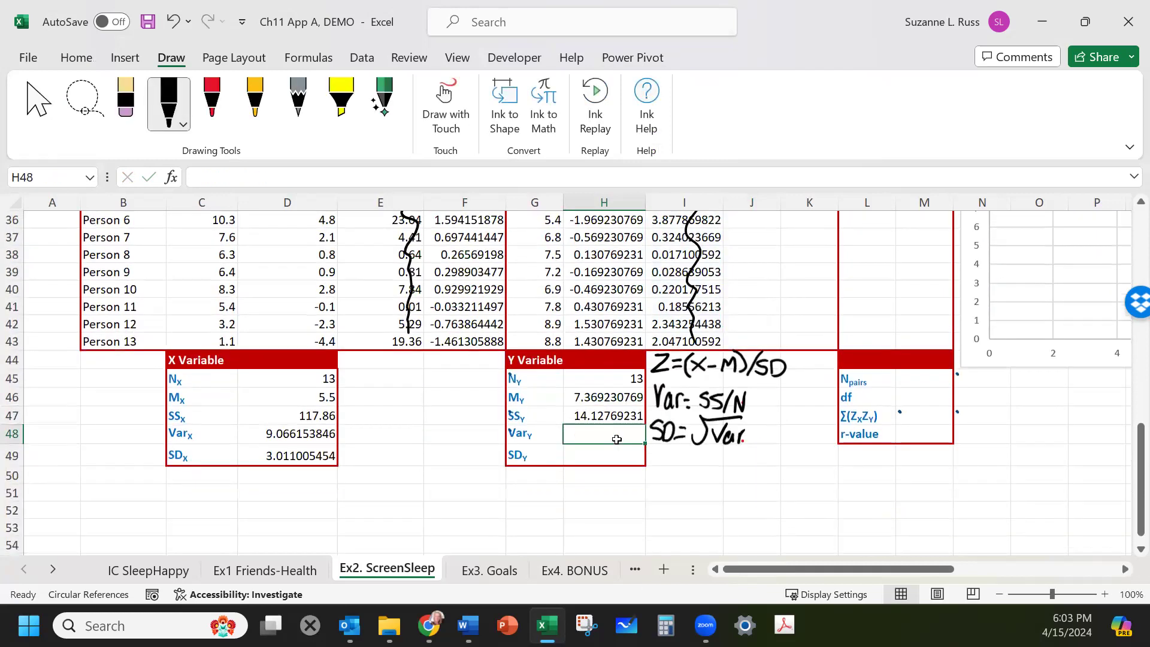
type("=")
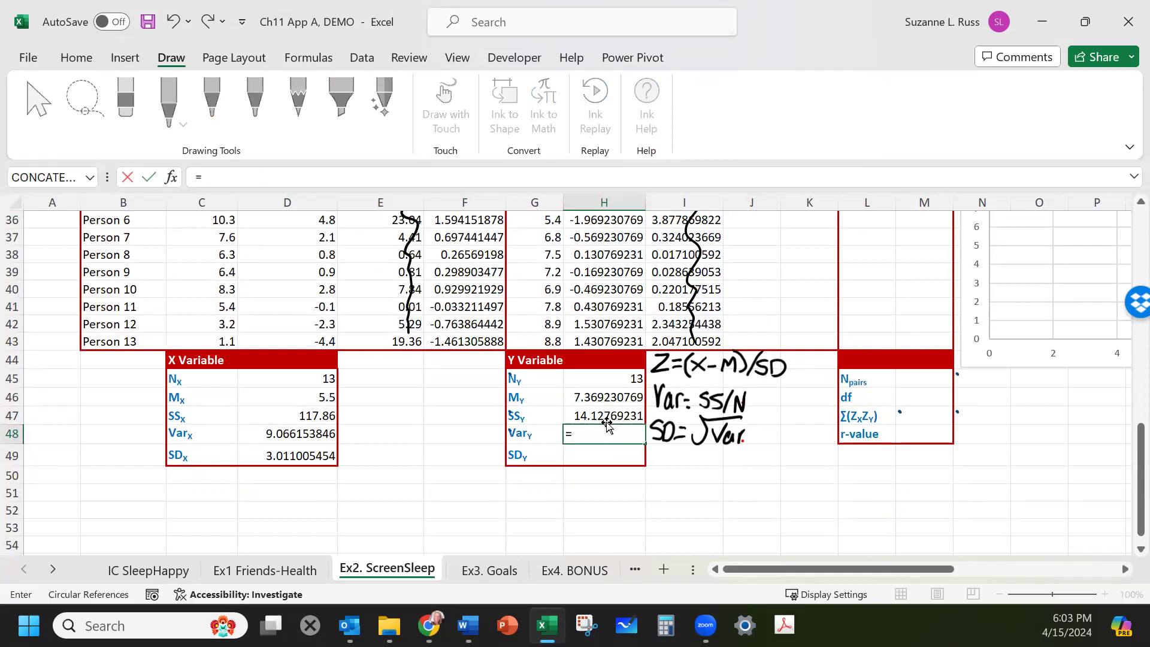
left_click(604, 413)
type("/")
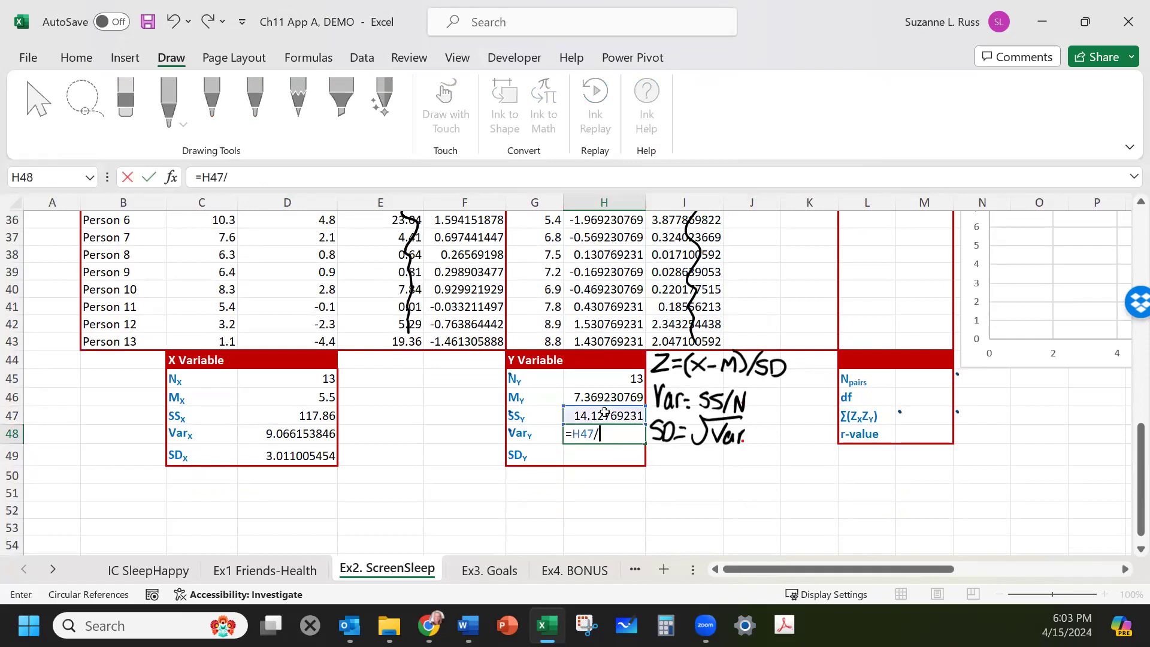
left_click(599, 381)
key("Return")
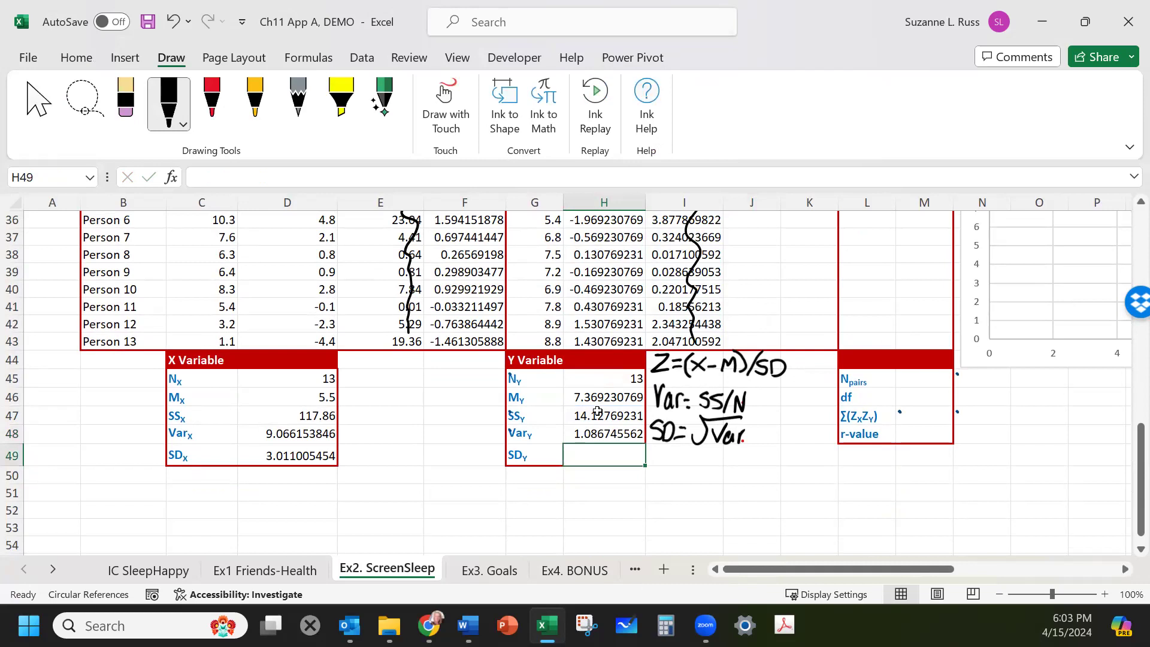
Compute SDy as the square root of Vary, =SQRT(H48).
type("=SQRT(")
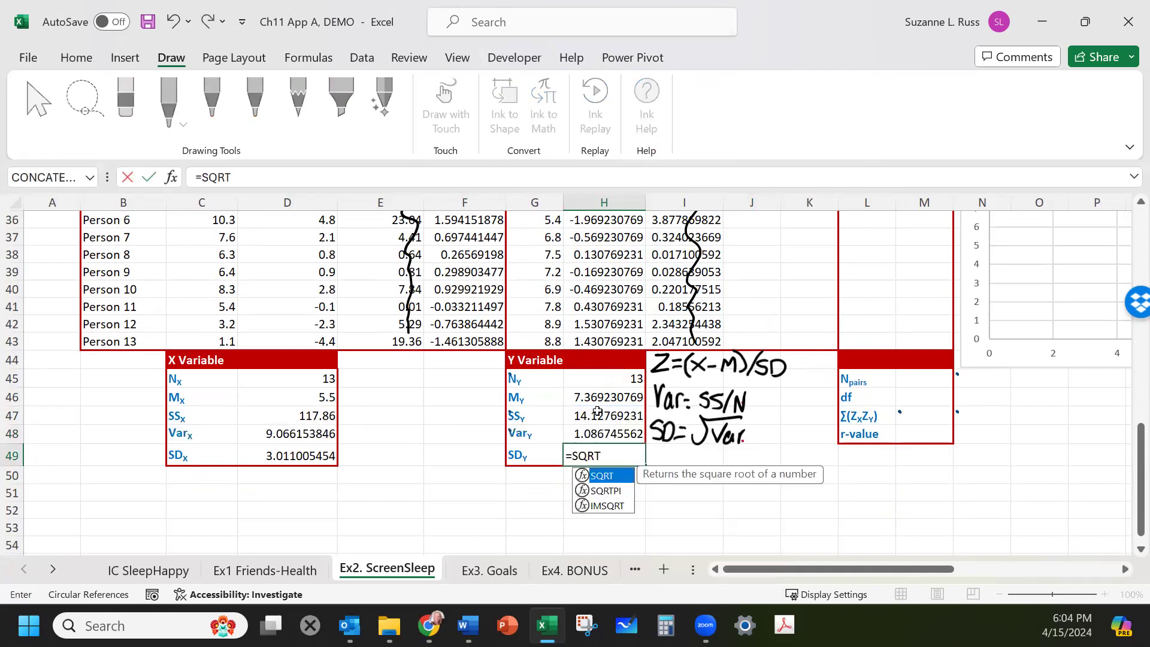
left_click(598, 432)
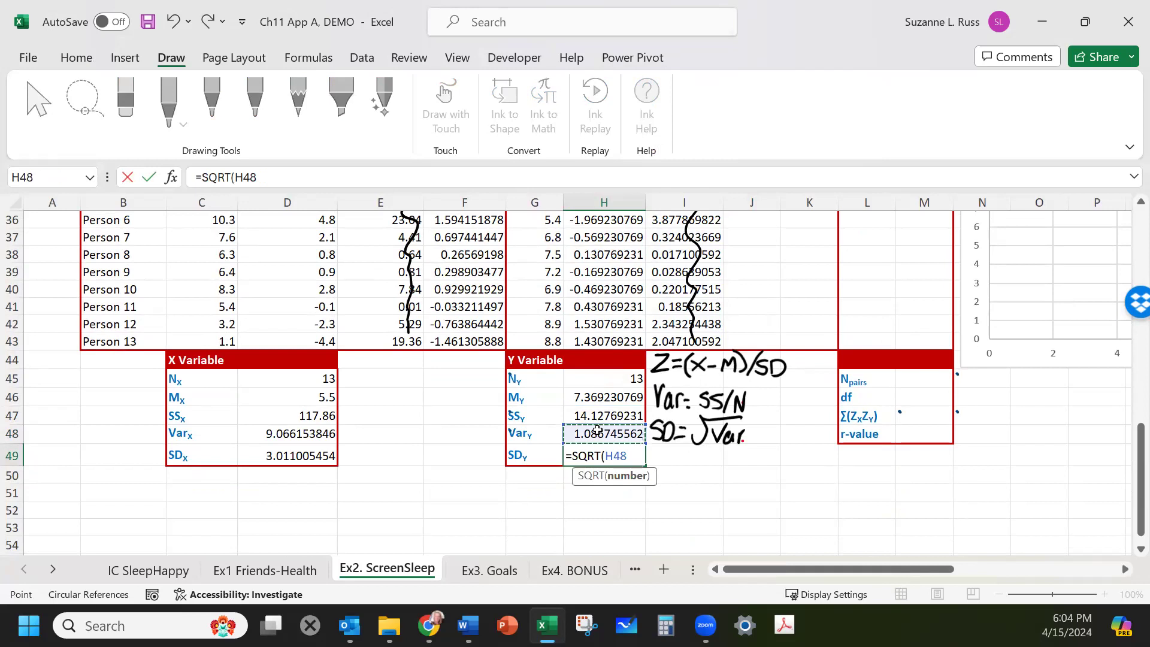
key("Return")
Compute Zy for Person 1 as the Y deviation divided by SDy with an anchored row, =H31/H$49.
scroll(738, 498, "up", 1)
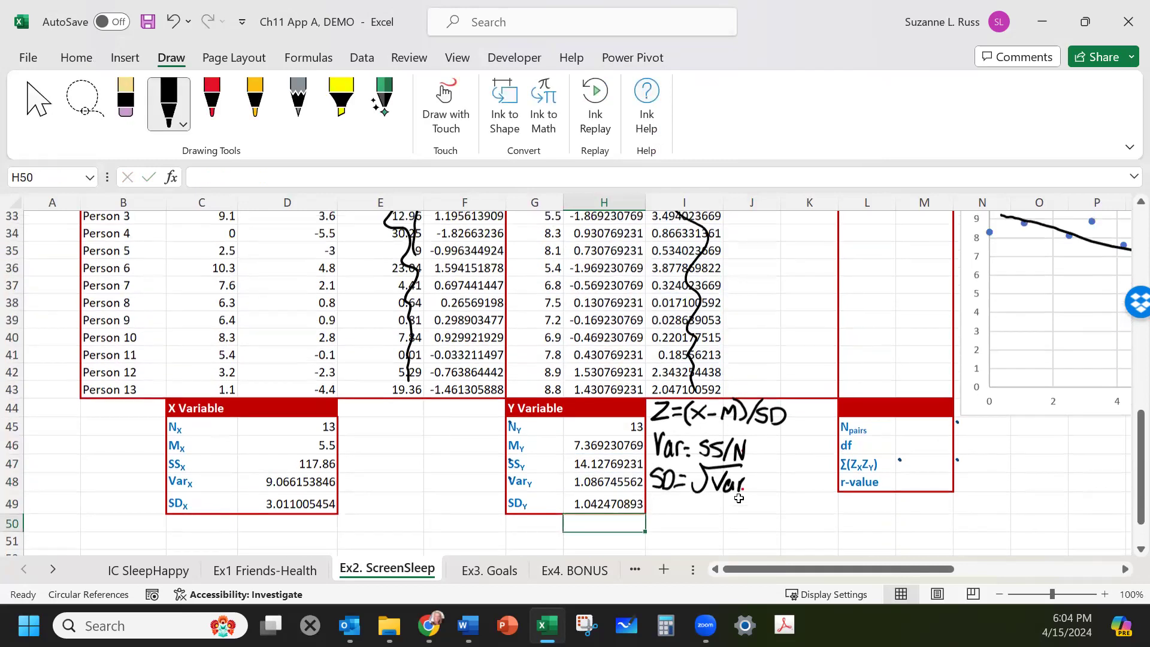
scroll(742, 443, "up", 3)
left_click(753, 340)
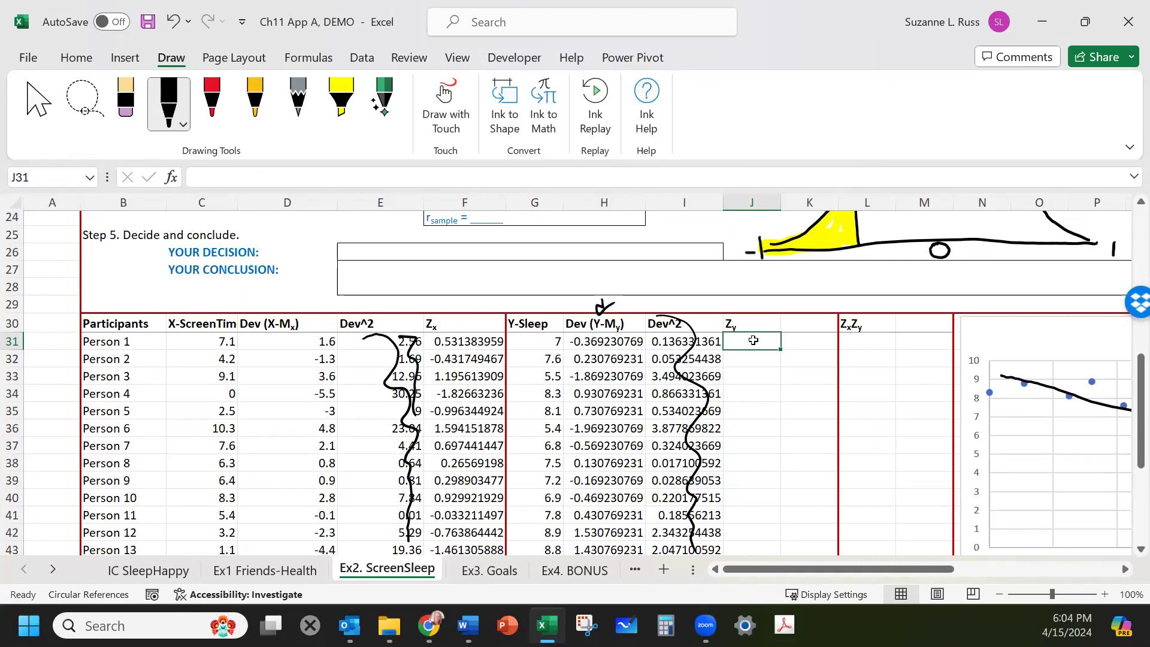
type("=")
left_click(621, 342)
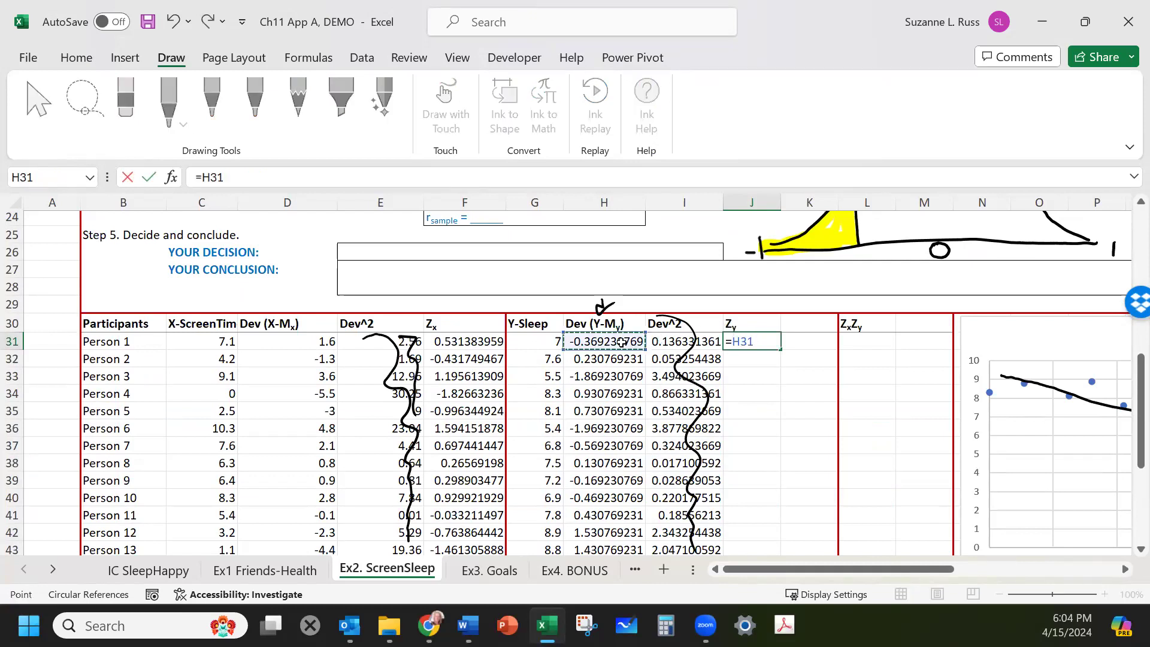
type("/")
scroll(575, 459, "down", 3)
left_click(568, 510)
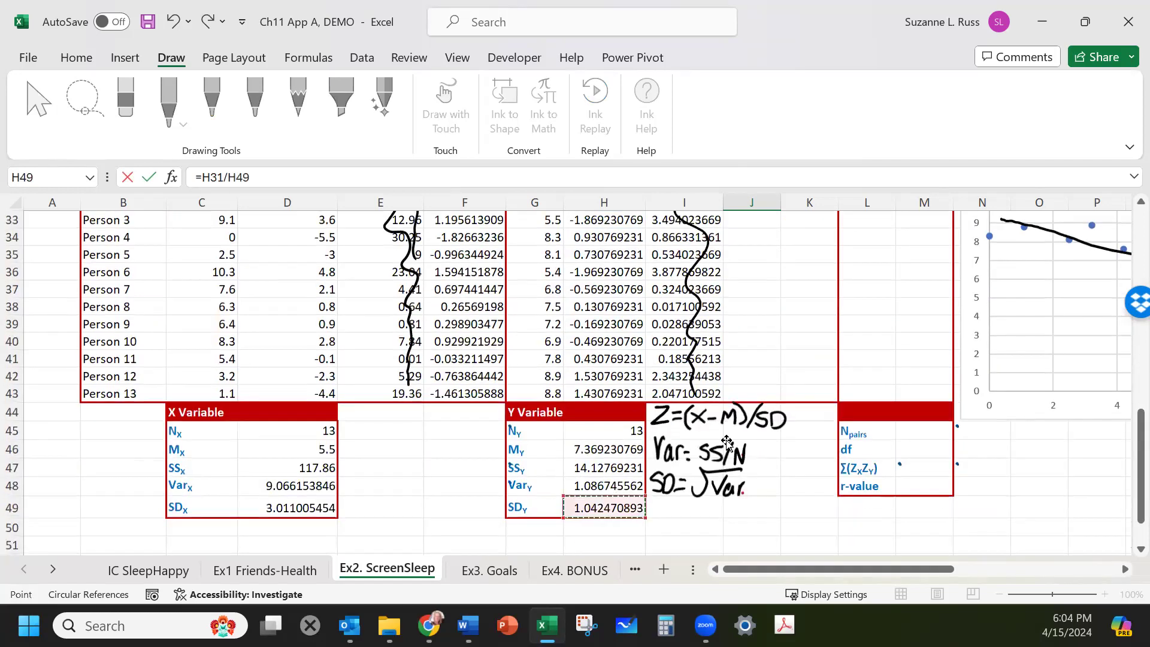
scroll(770, 337, "up", 3)
left_click(768, 339)
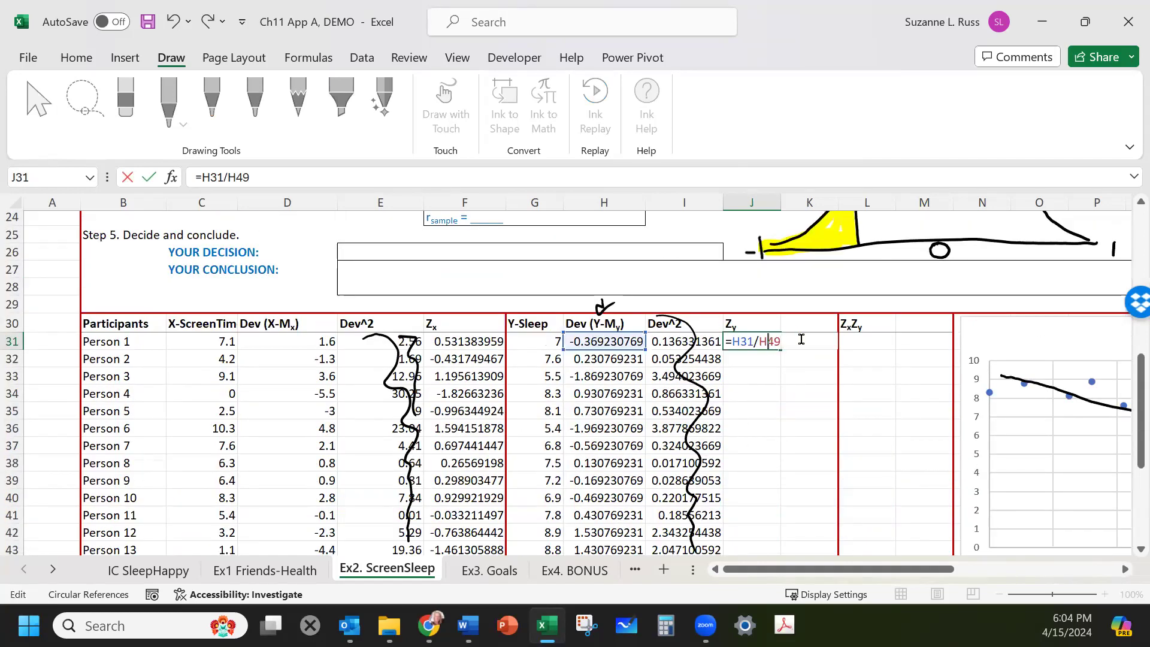
type("$")
key("Return")
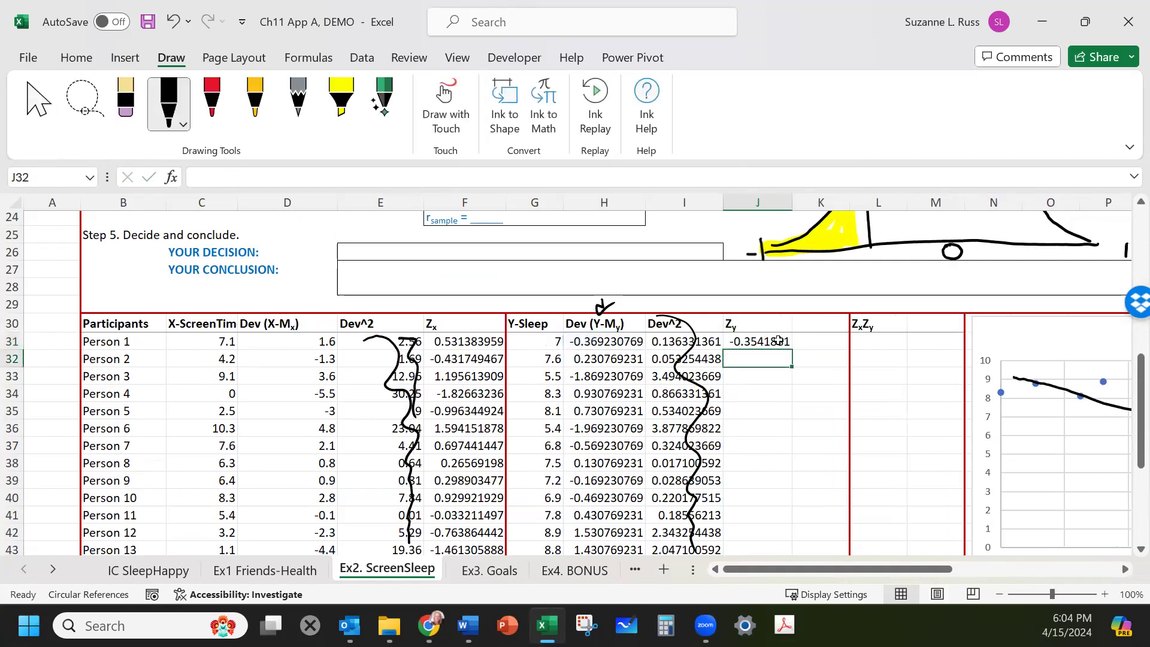
Copy the Zy formula down the column for Persons 2 through 13.
left_click(777, 341)
key("ctrl+c")
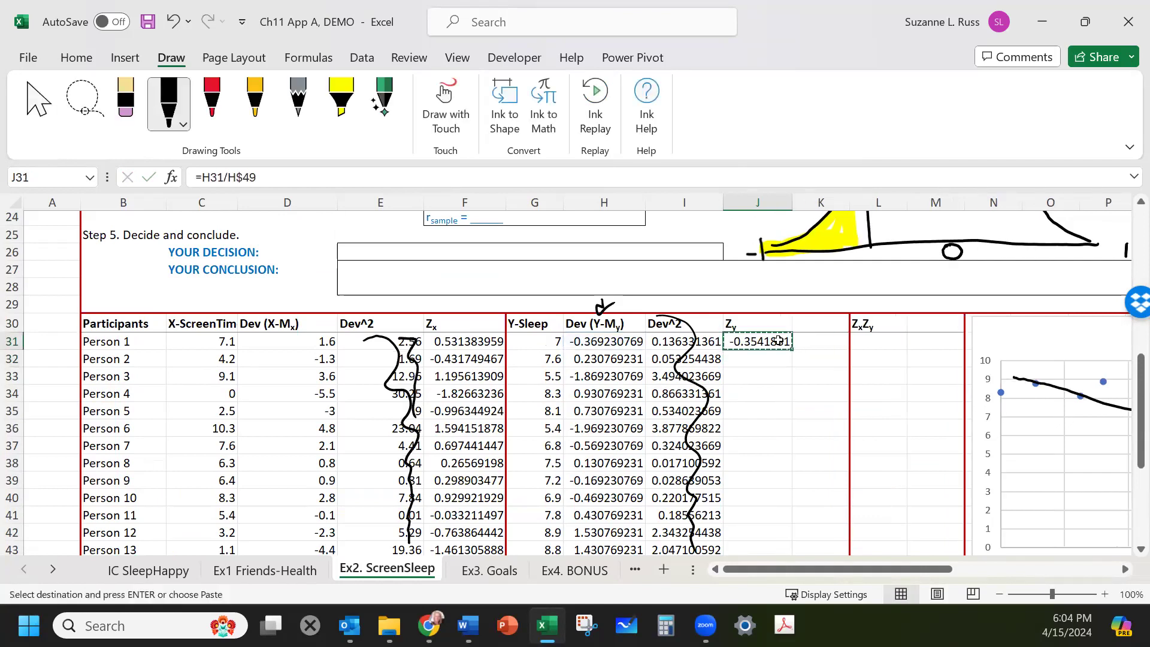
left_click_drag(757, 358, 763, 495)
right_click(760, 453)
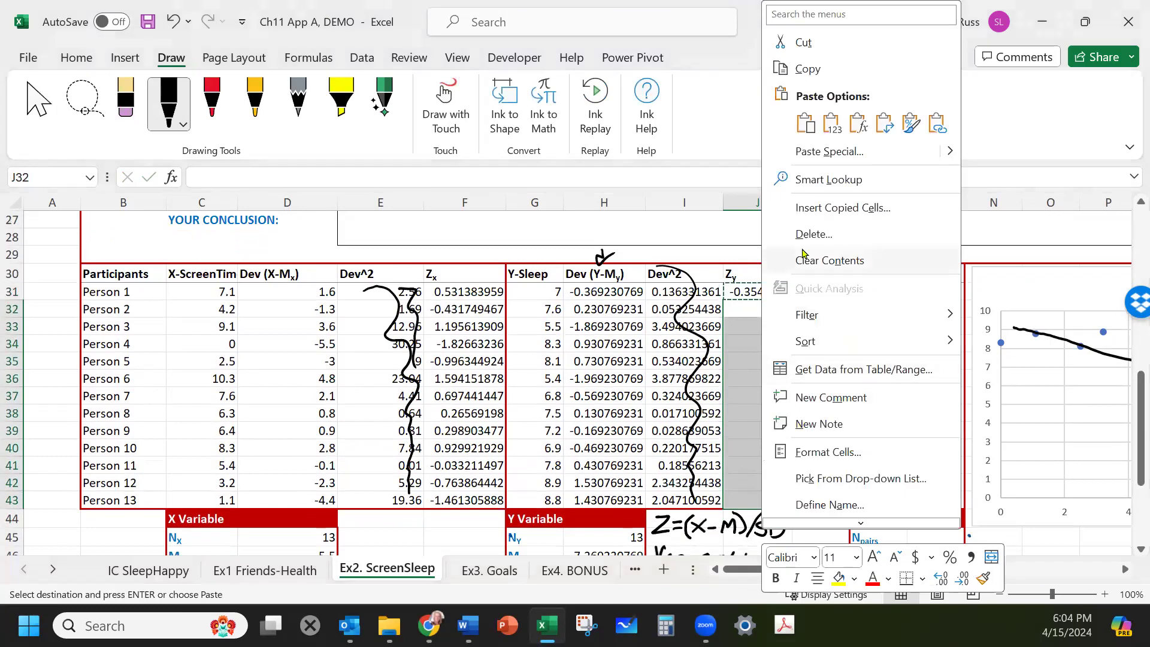
left_click(857, 123)
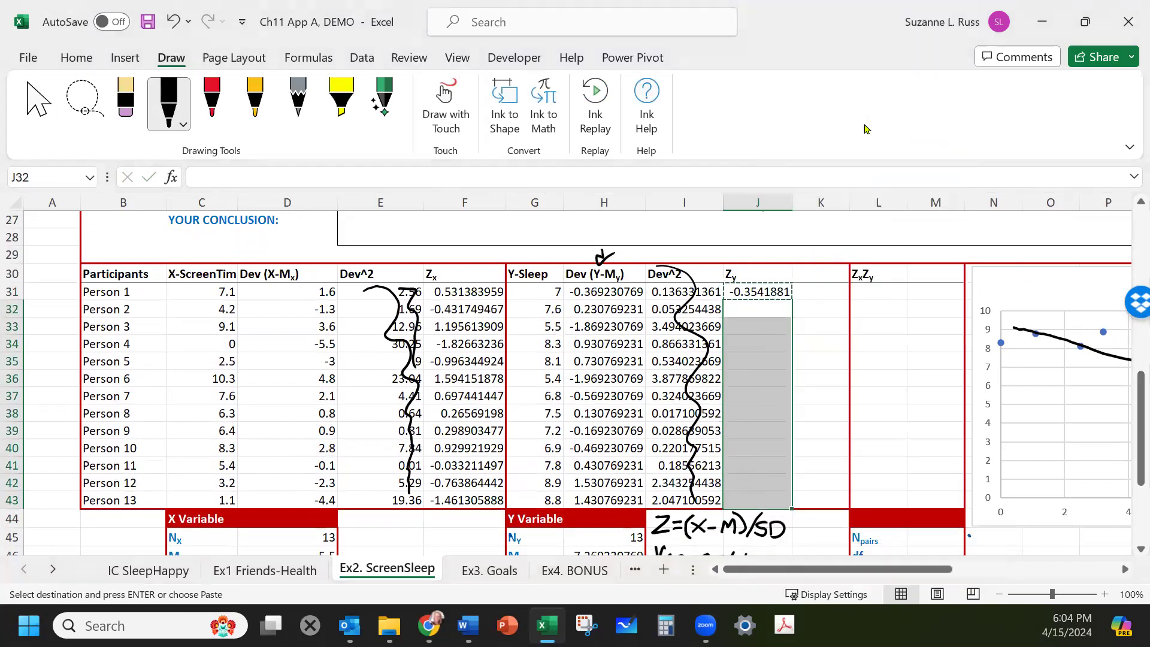
Compute the ZxZy product for Person 1 as =F31*J31.
left_click(914, 328)
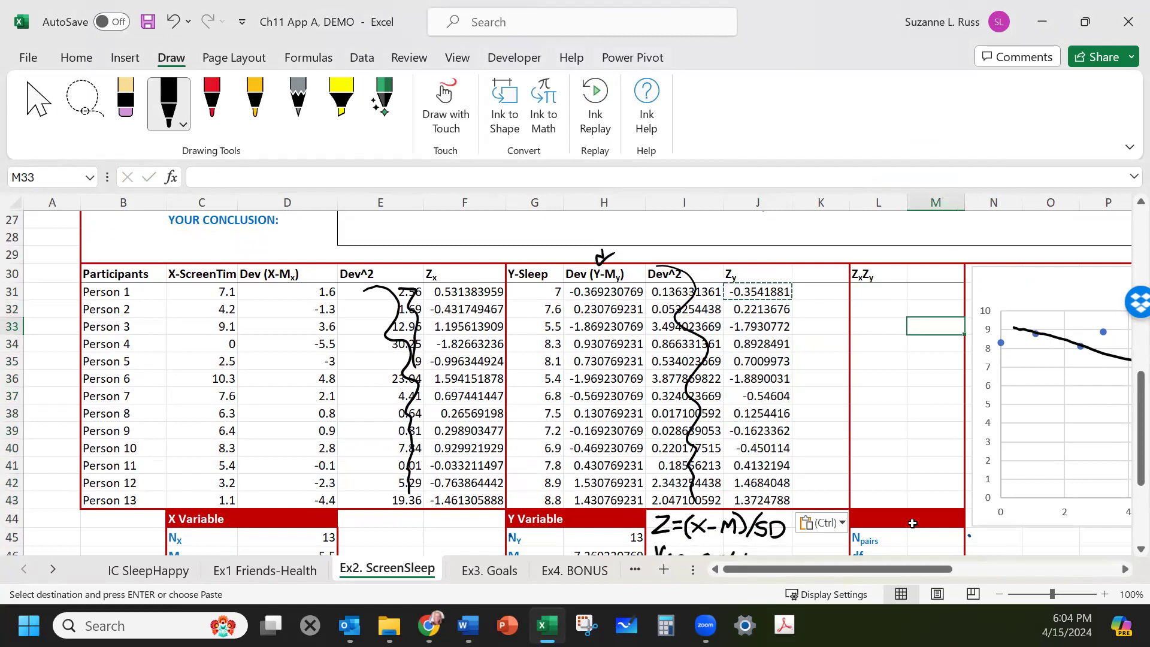
left_click(885, 294)
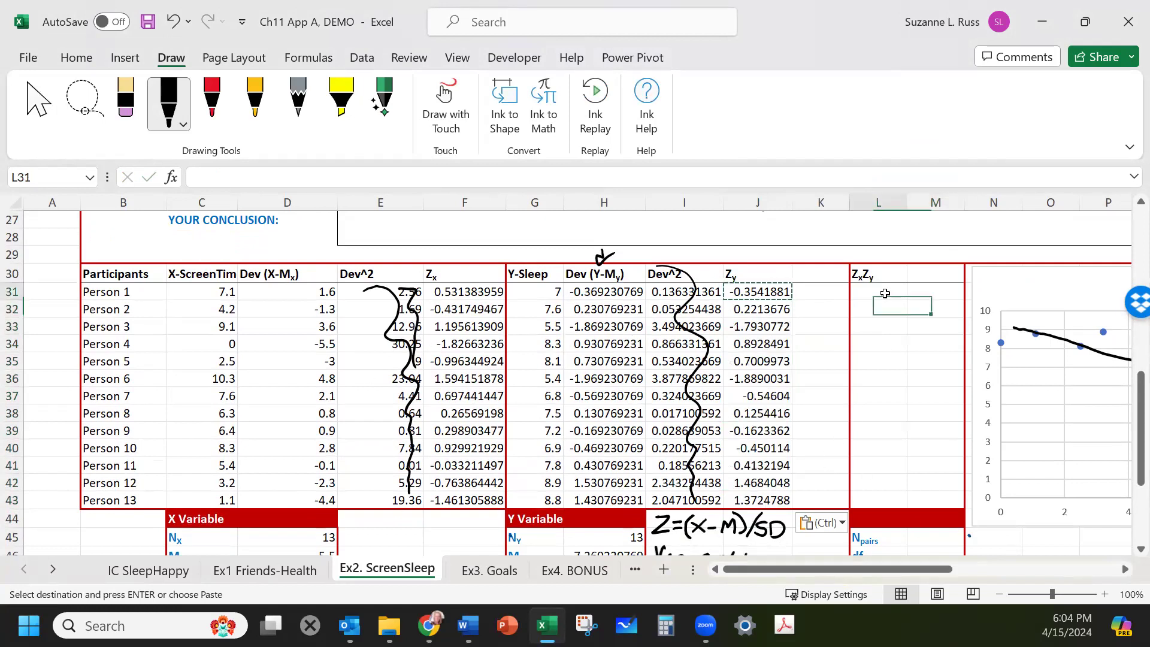
scroll(851, 311, "down", 2)
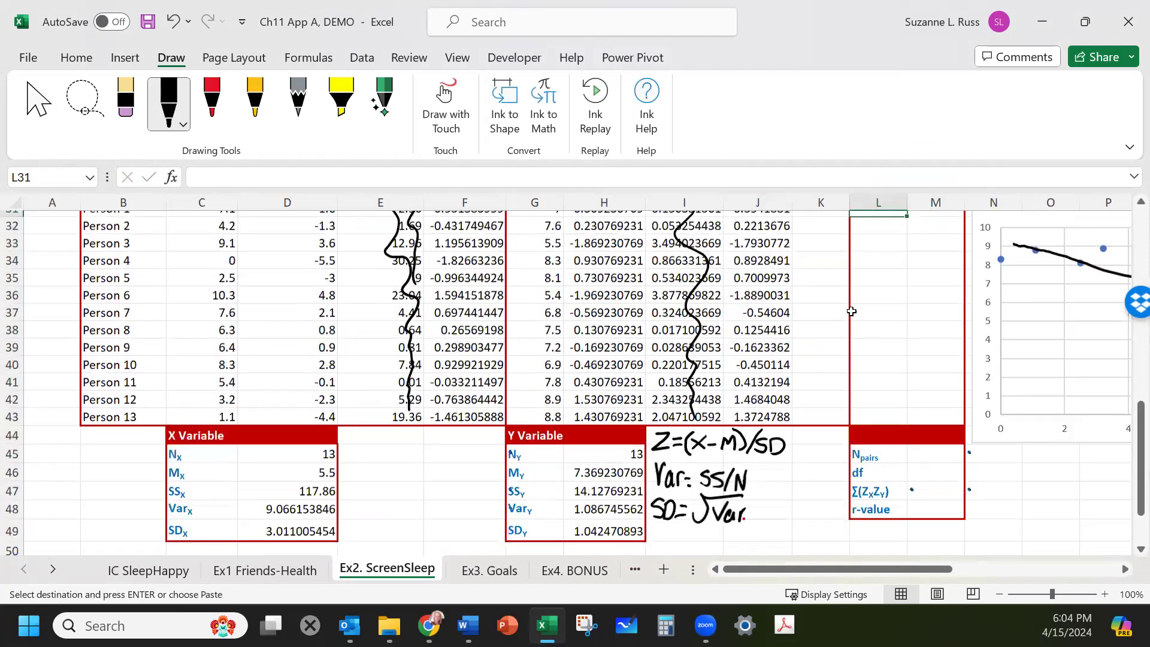
scroll(850, 311, "up", 2)
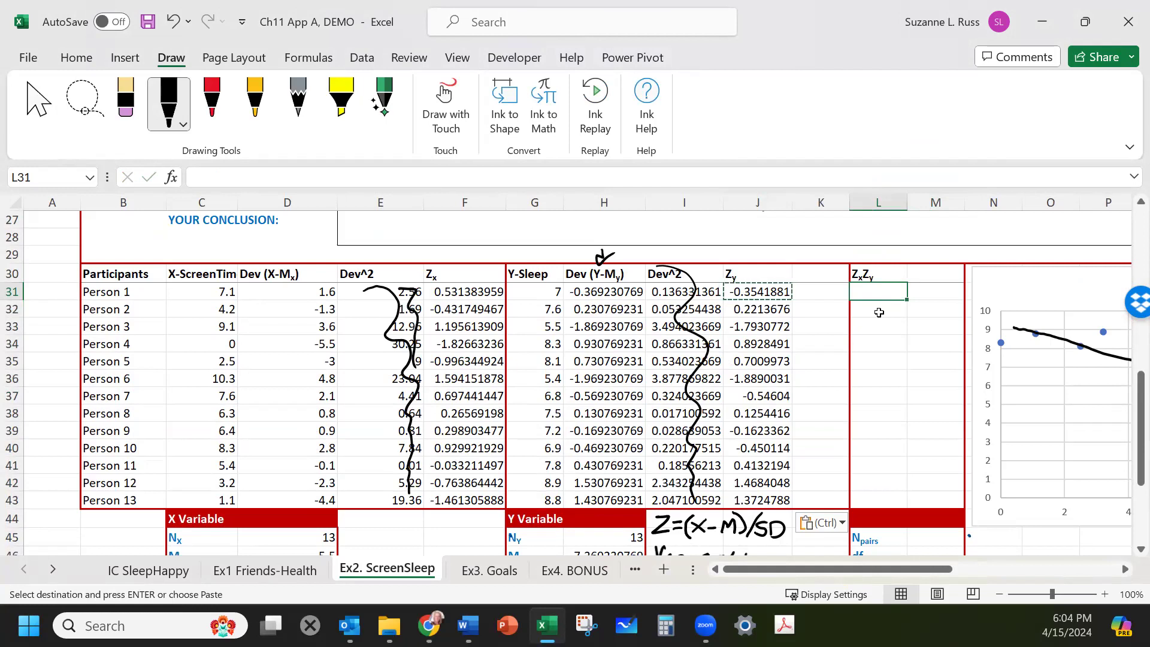
type("=")
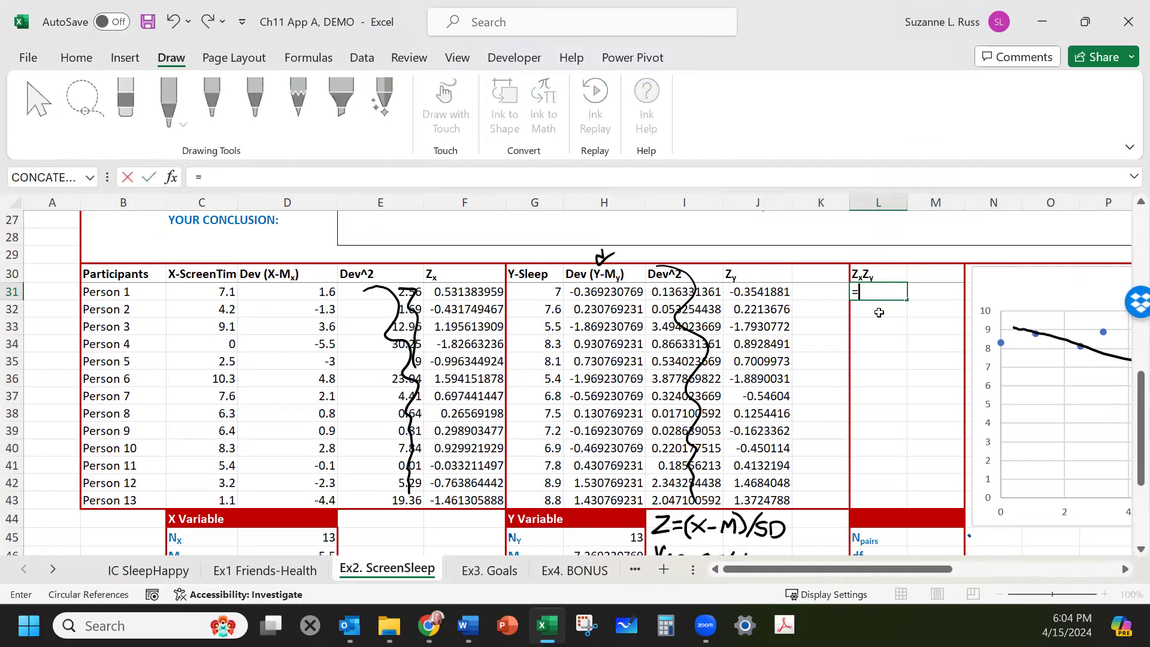
left_click(465, 294)
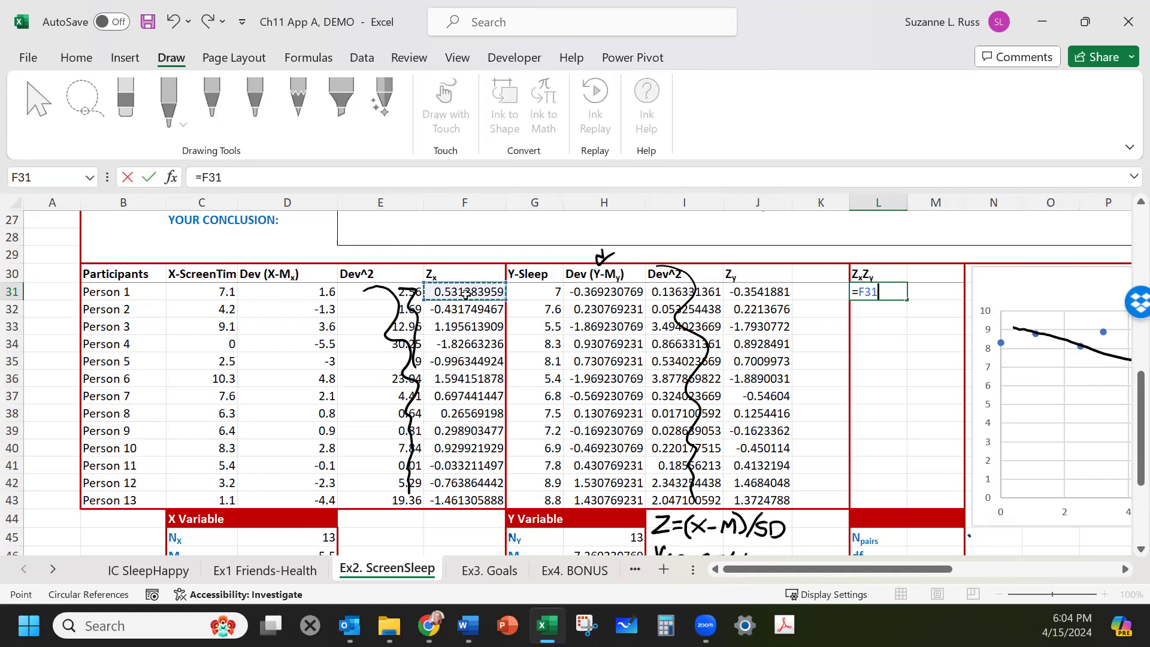
type("*")
left_click(756, 293)
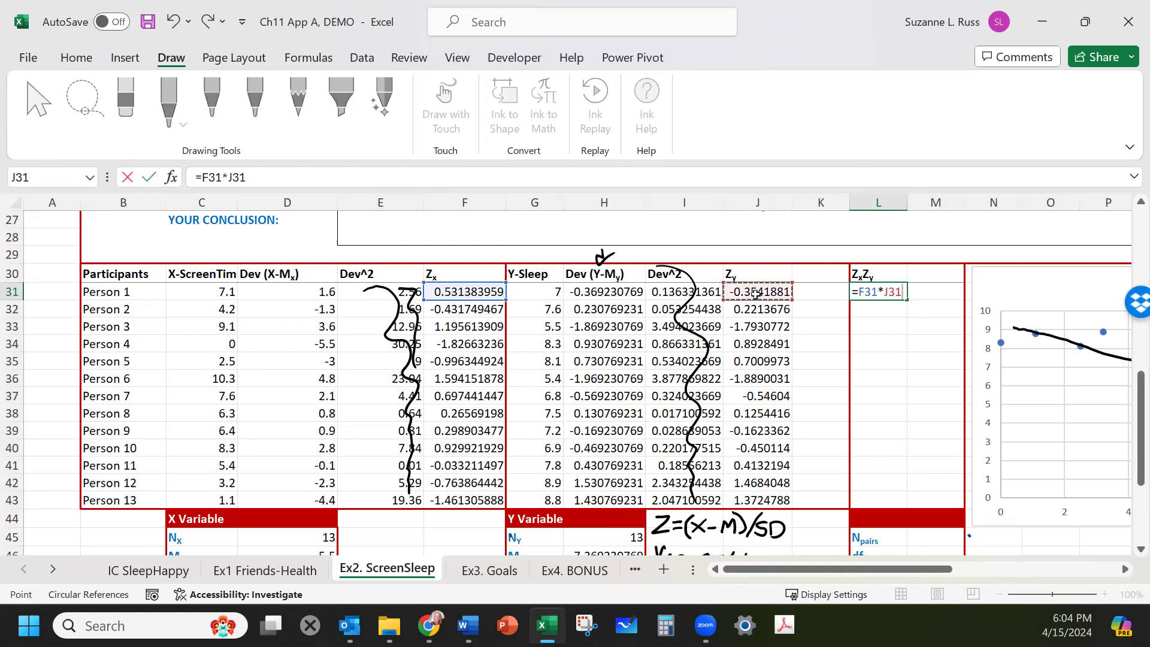
key("Return")
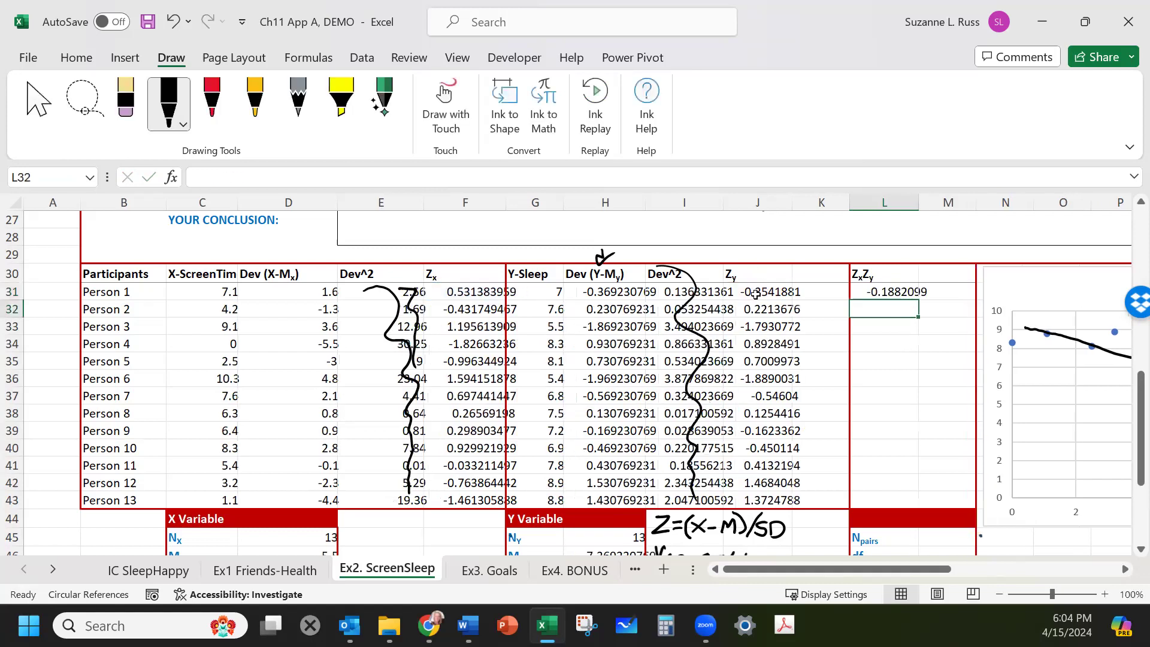
Copy the ZxZy formula down the column for Persons 2 through 13.
left_click(896, 291)
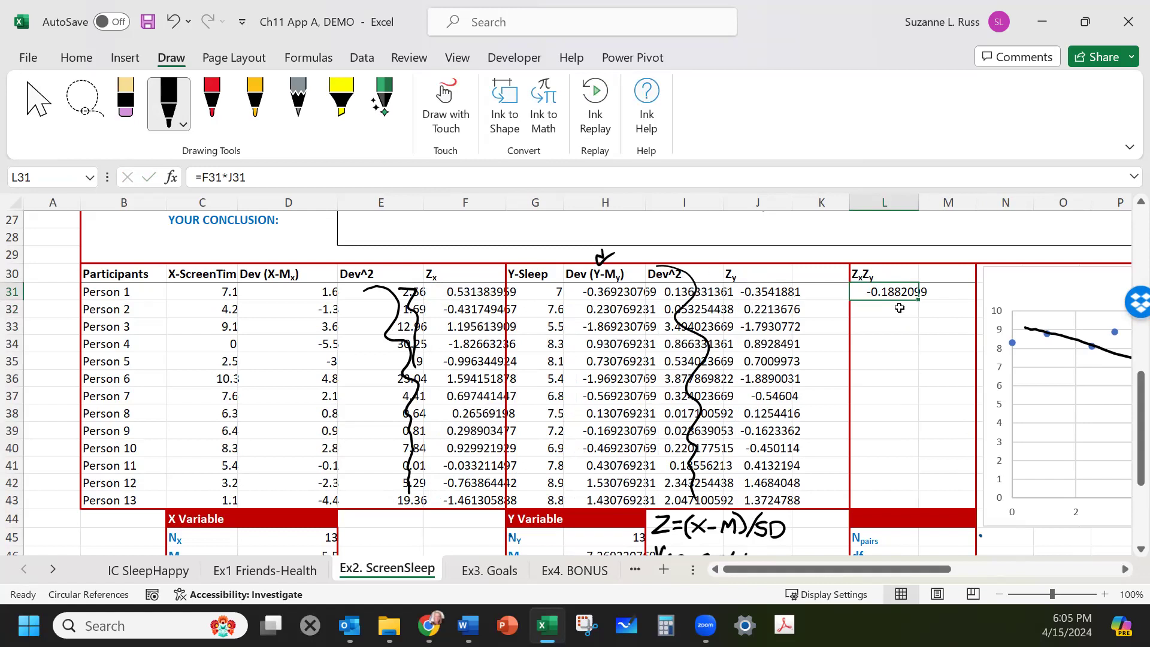
key("ctrl+c")
left_click_drag(885, 309, 895, 500)
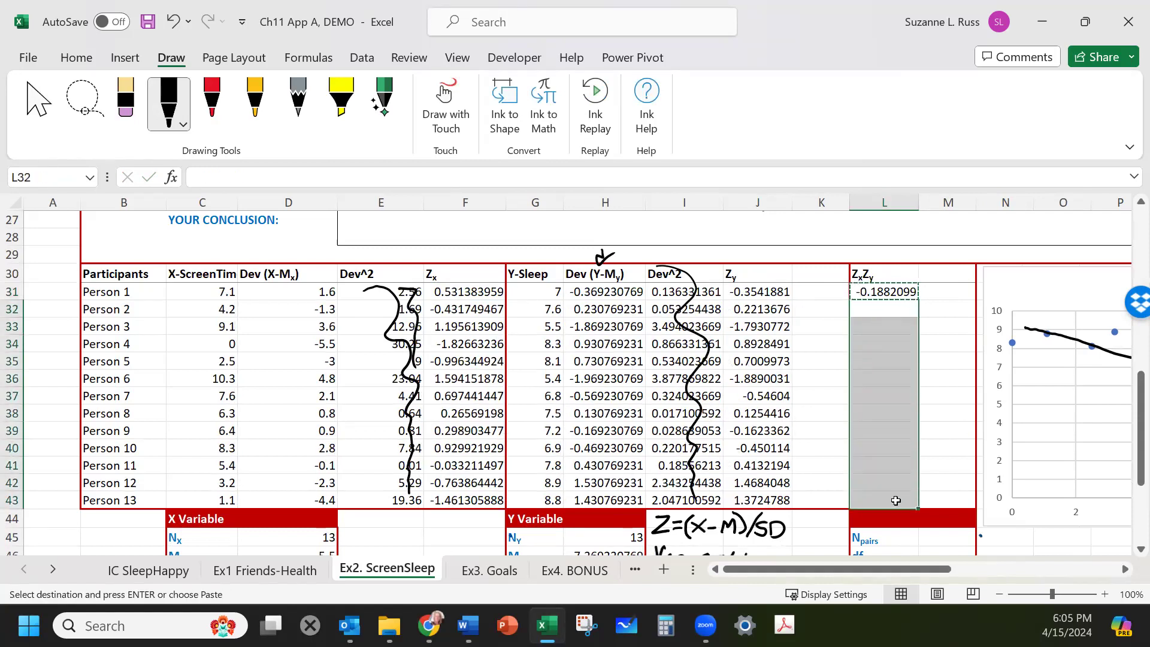
right_click(895, 500)
left_click(941, 123)
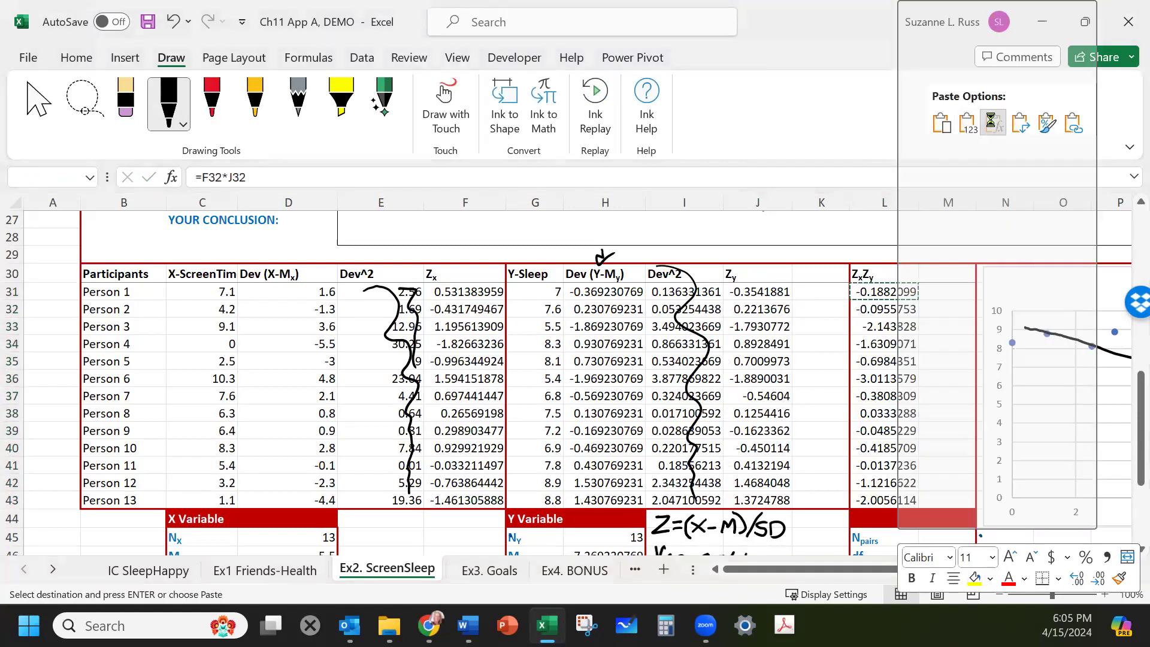
Enter 13 as the Npairs value in the r-calculation box.
scroll(955, 395, "down", 3)
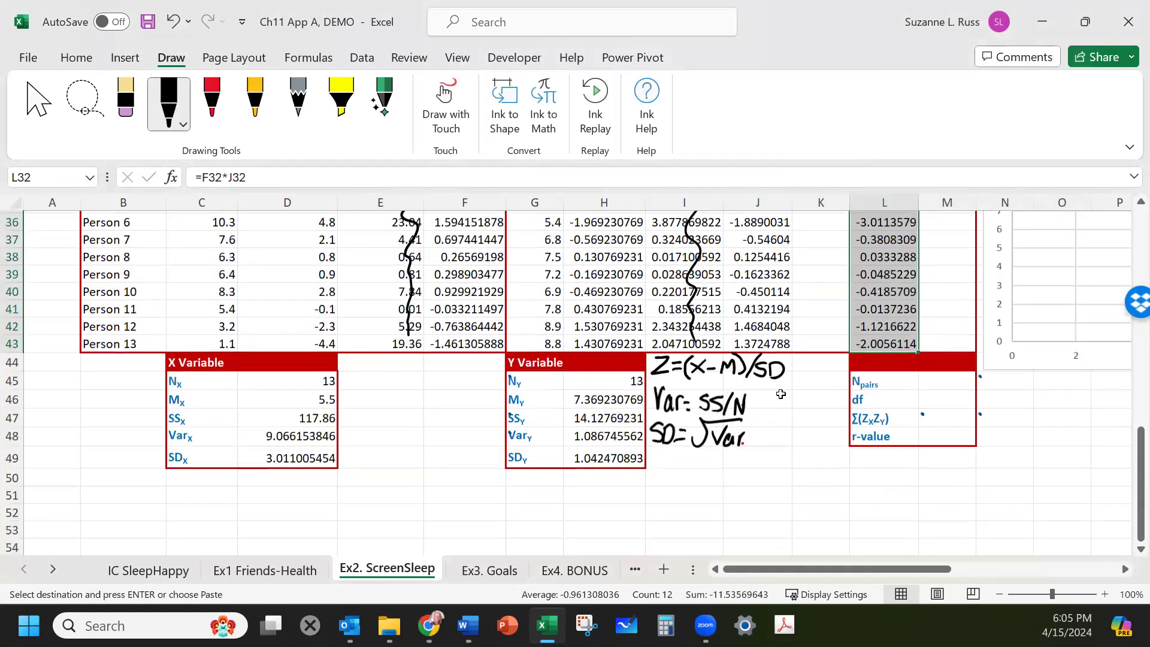
left_click(875, 385)
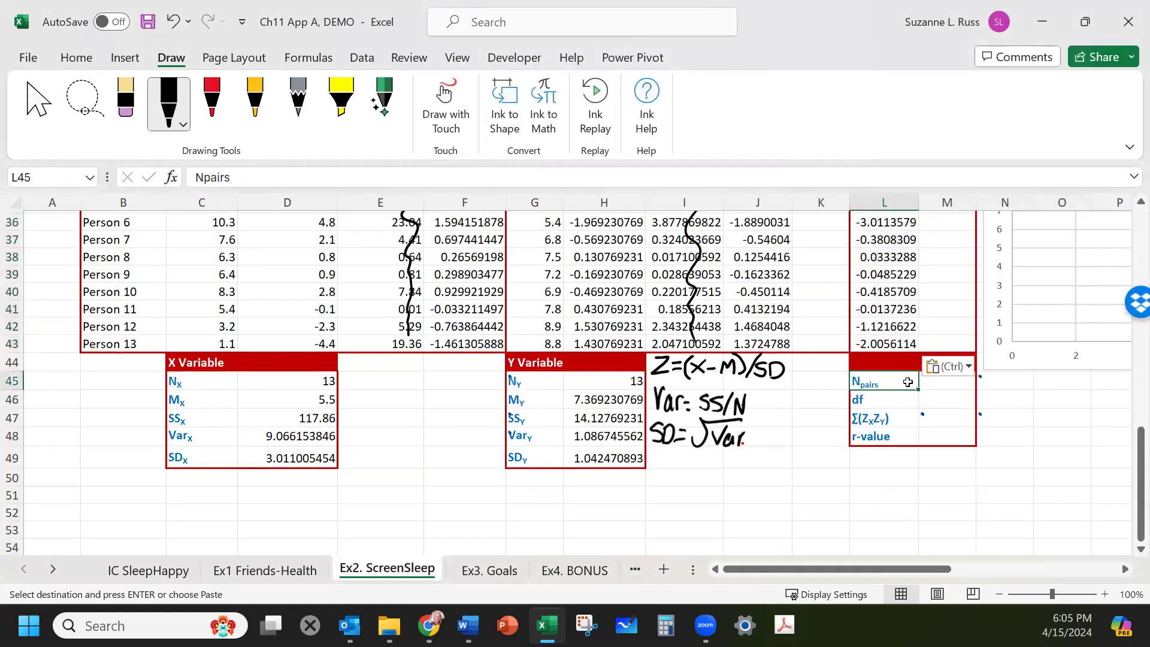
left_click(937, 385)
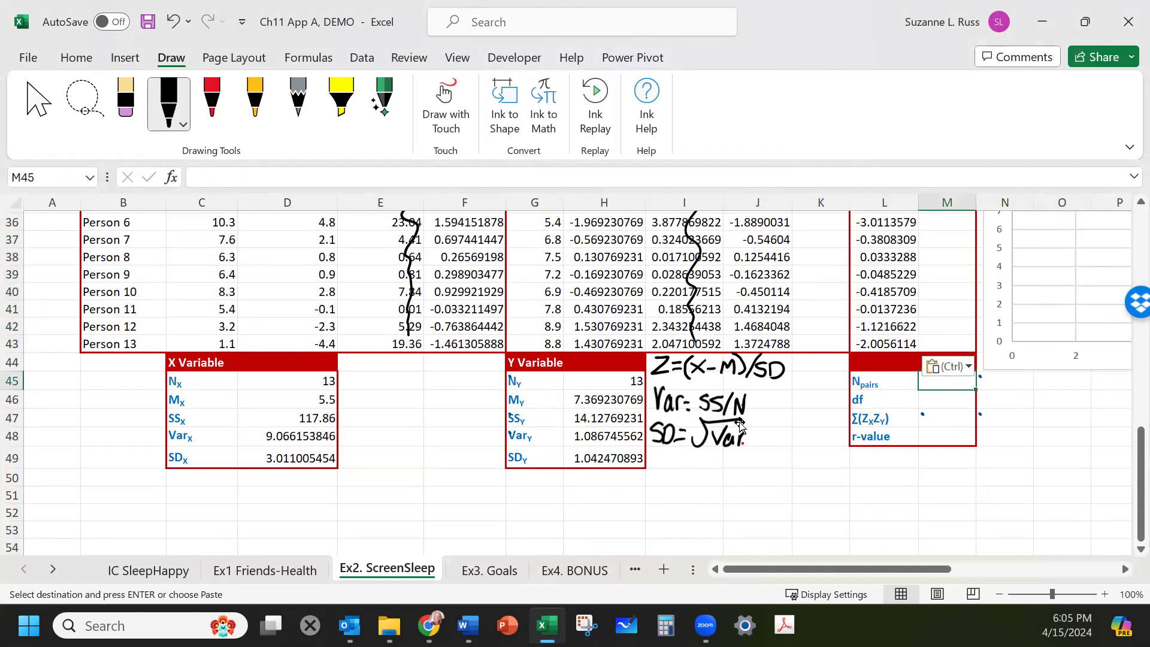
type("13")
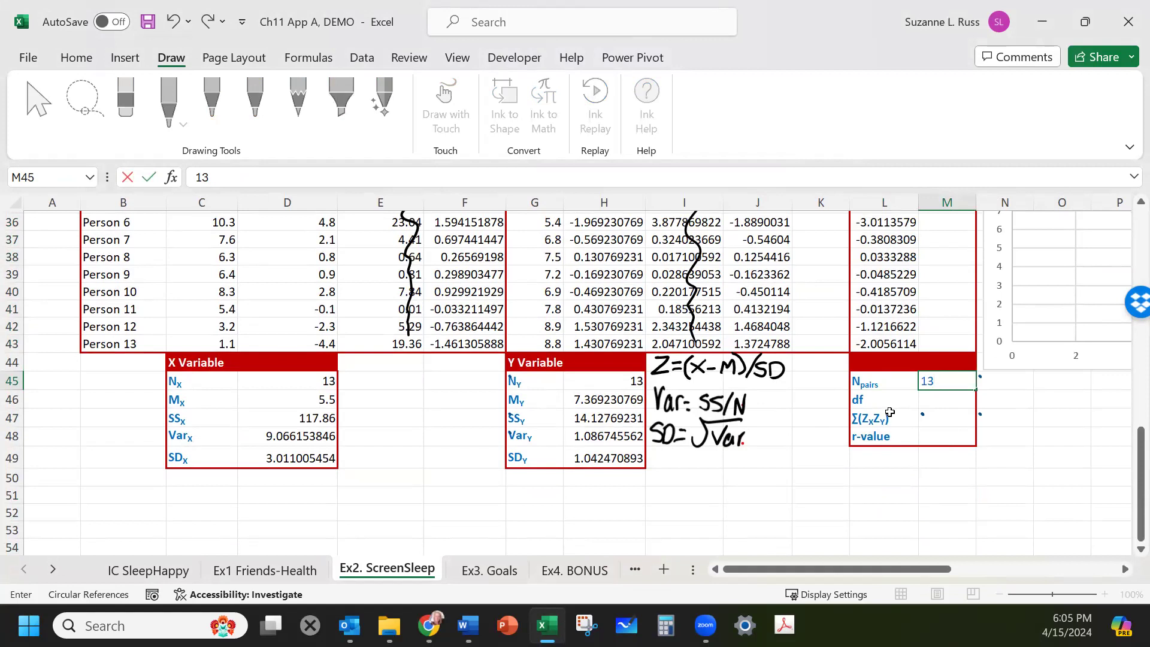
Ink the formula df = Npairs − 2 beneath the handwritten SD note.
mouse_move(666, 460)
left_mouse_down()
mouse_move(661, 473)
mouse_move(667, 446)
mouse_move(670, 473)
left_mouse_up()
mouse_move(665, 466)
left_mouse_down()
mouse_move(716, 452)
mouse_move(719, 484)
mouse_move(771, 463)
left_mouse_up()
mouse_move(773, 455)
left_mouse_down()
mouse_move(783, 450)
mouse_move(791, 471)
left_mouse_up()
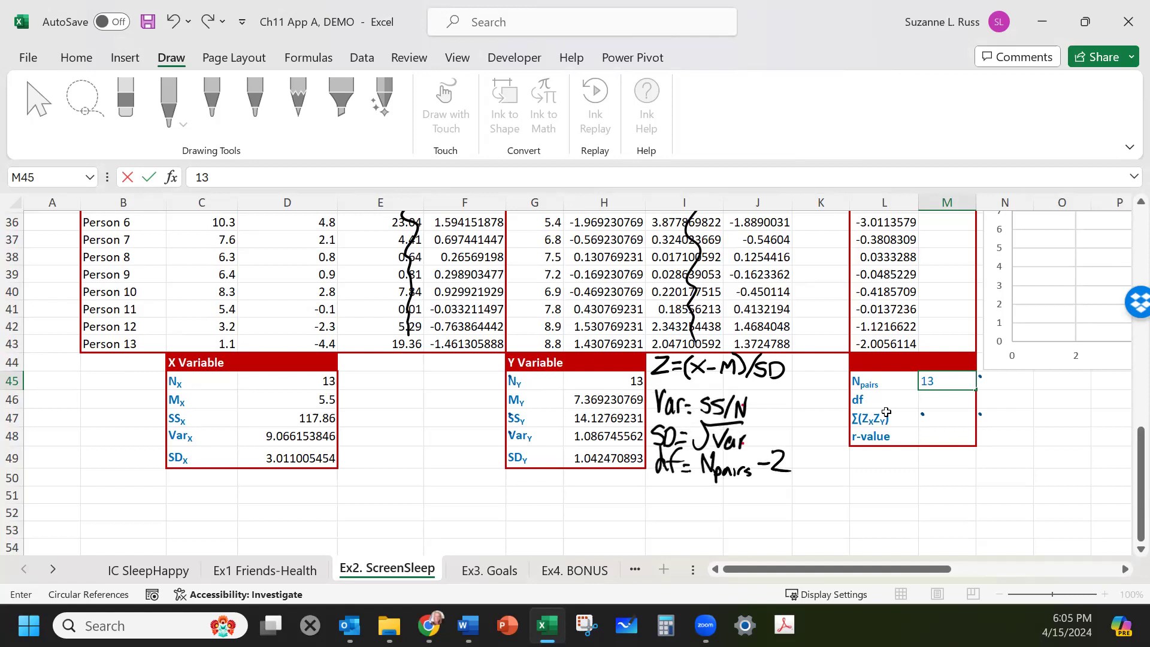
Confirm Npairs and set df to 11.
key("Return")
type("11")
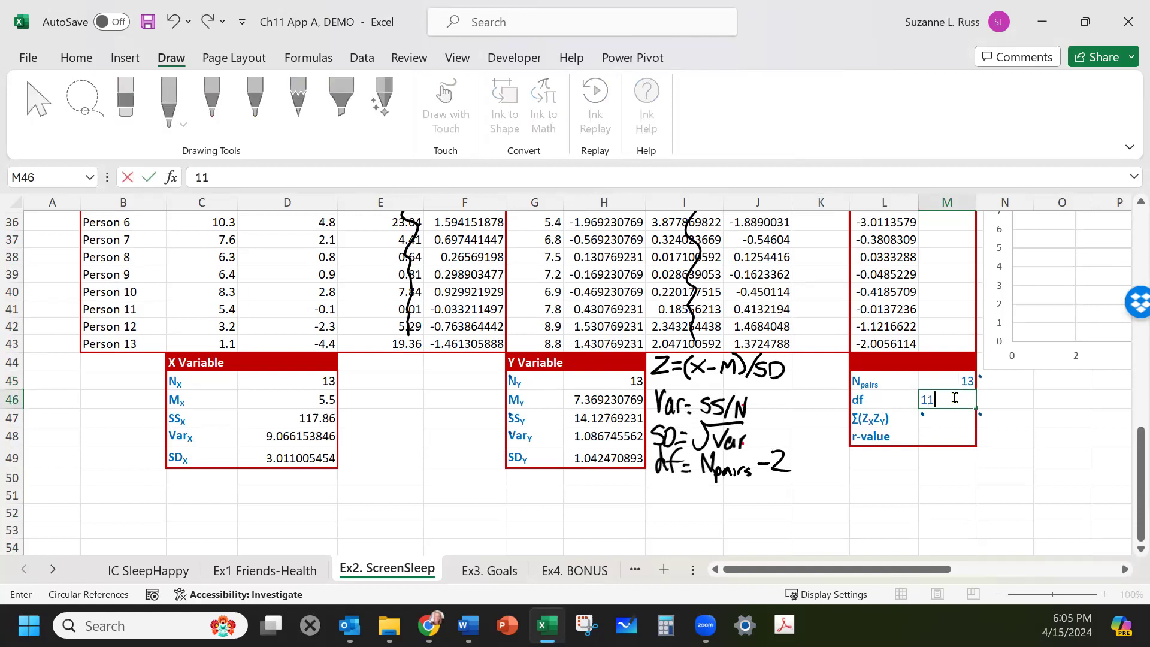
key("Return")
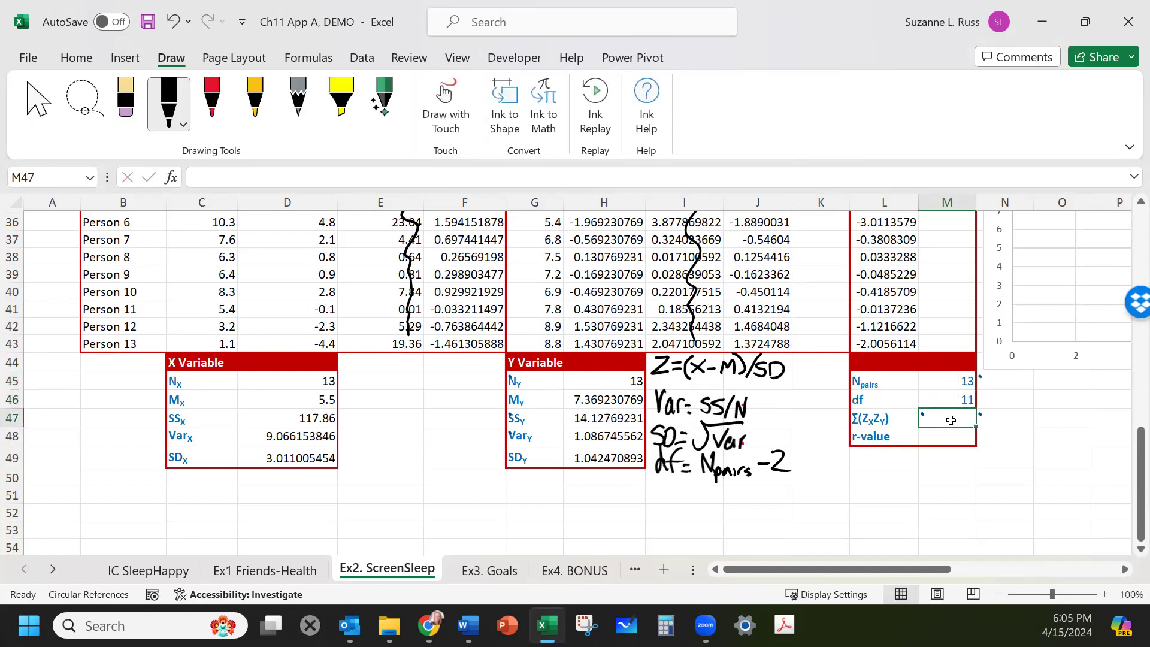
Compute Σ(ZxZy) as the sum of the ZxZy products, =sum(L31:L43).
type("=")
scroll(951, 419, "up", 2)
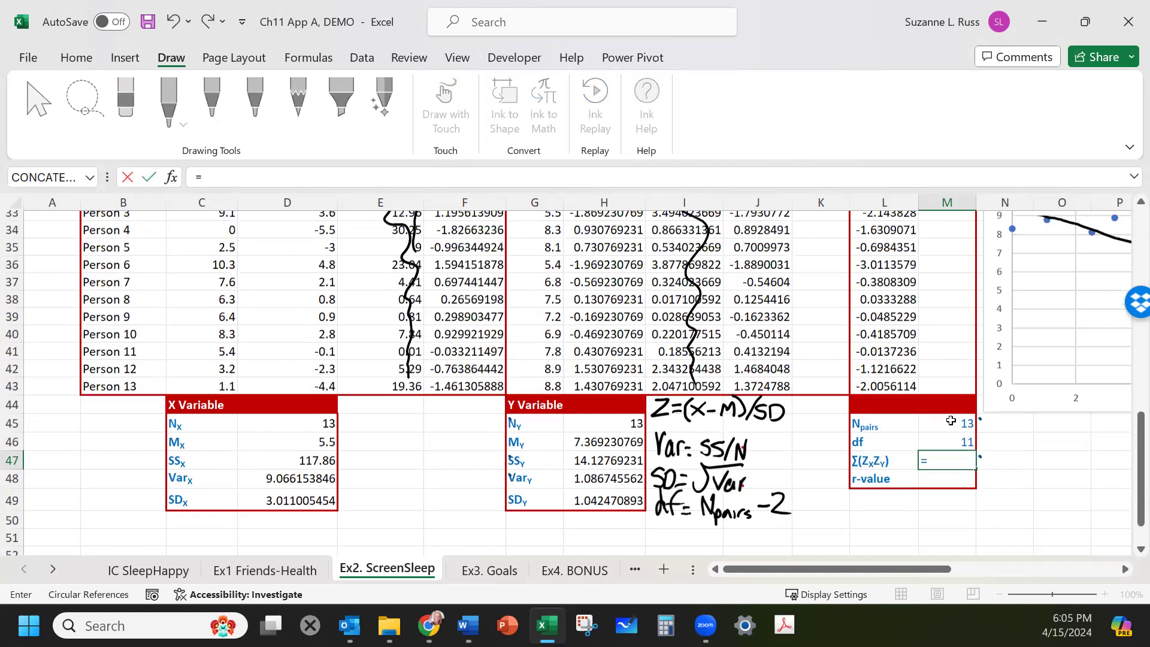
type("su")
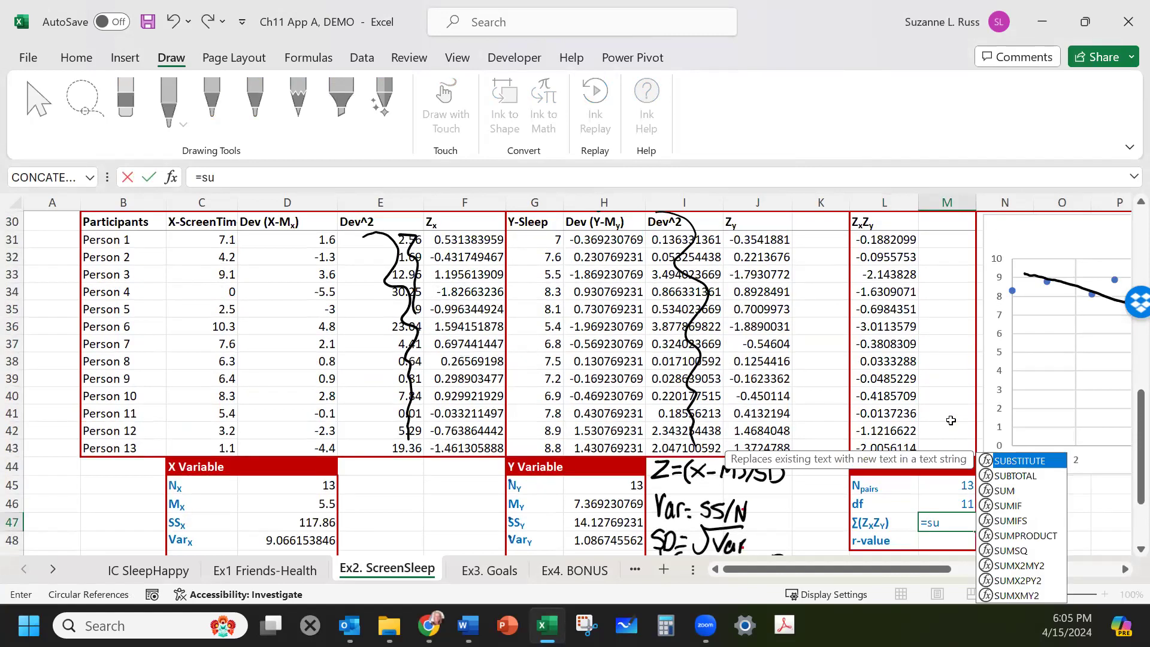
type("m(")
left_click_drag(893, 241, 874, 442)
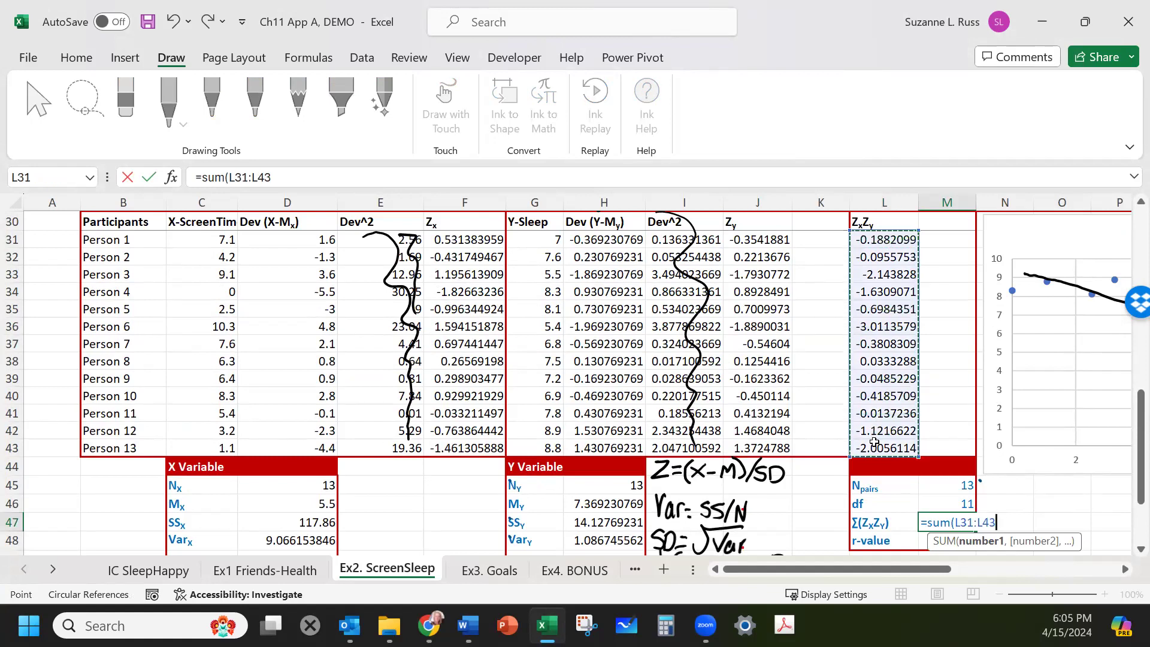
key("Return")
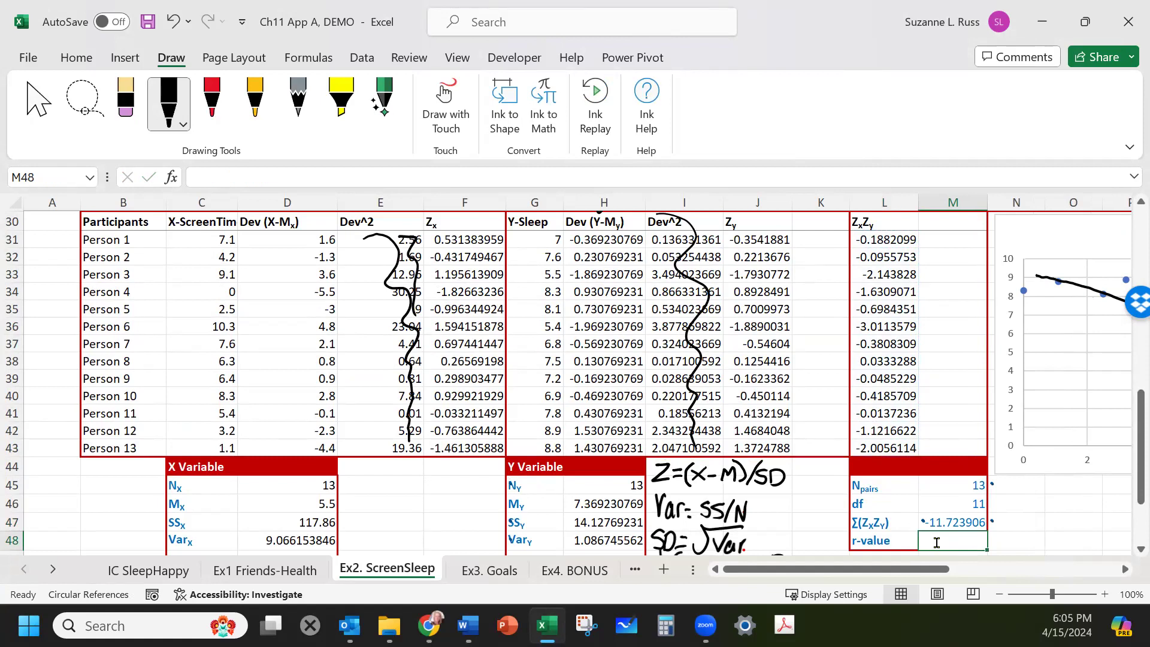
Compute the r-value as Σ(ZxZy) divided by Npairs, =M47/M45.
type("=")
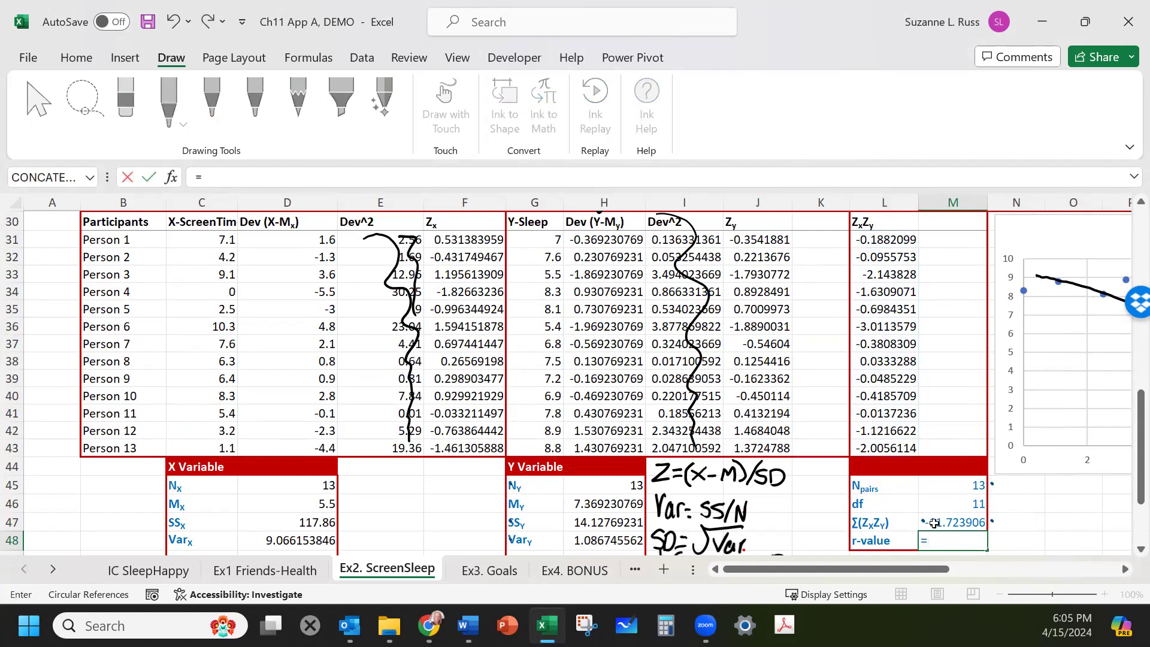
left_click(934, 522)
type("/")
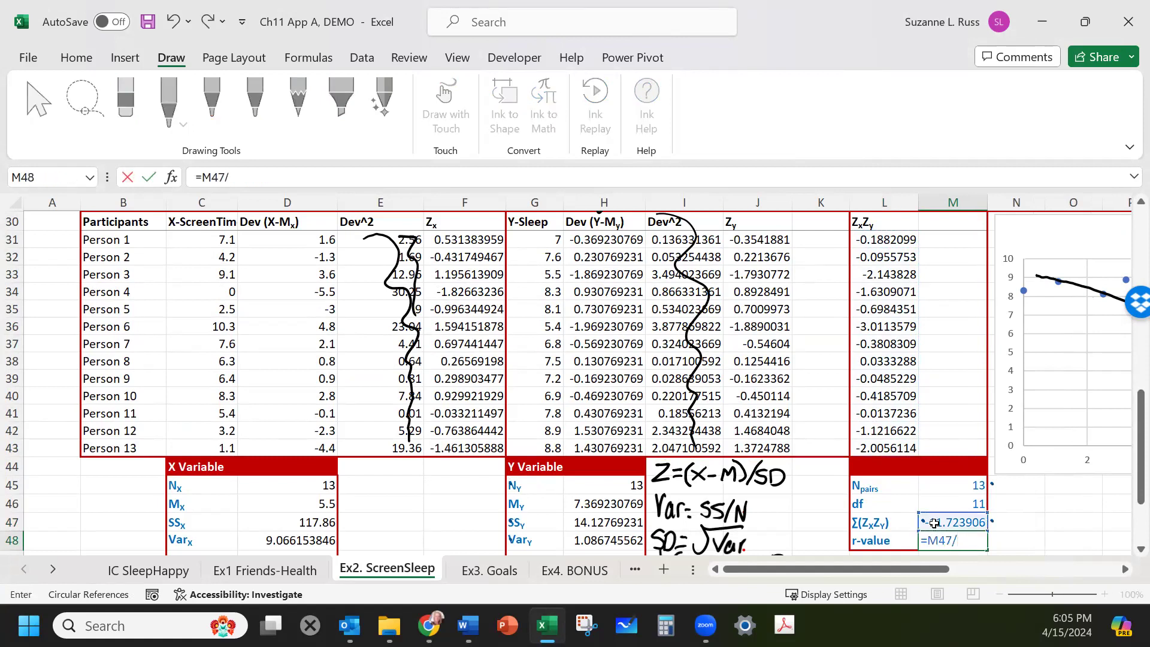
left_click(948, 483)
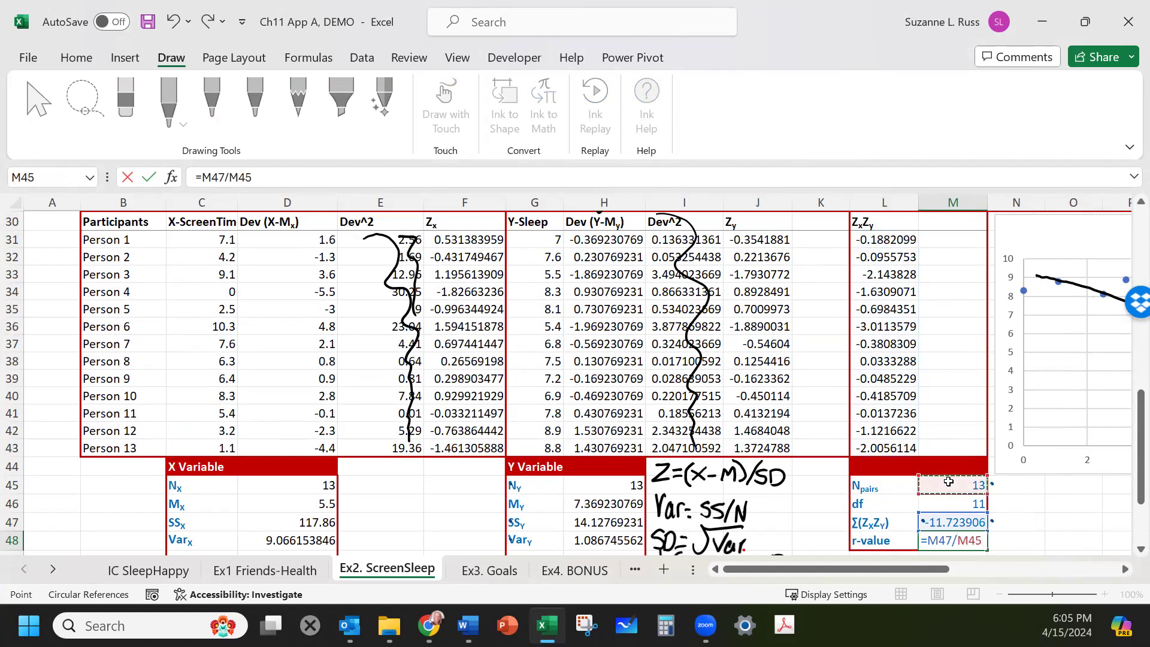
key("Return")
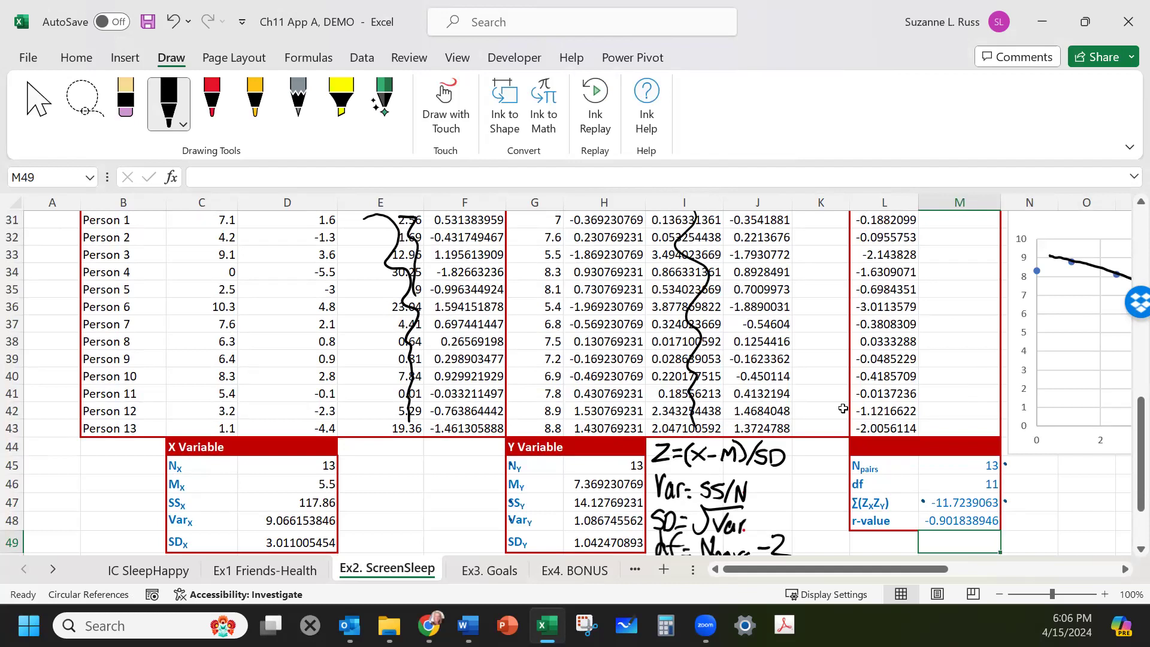
Handwrite rsample = -.90 beside the r-sample row of Step 4.
scroll(843, 408, "down", 4)
scroll(843, 408, "up", 1)
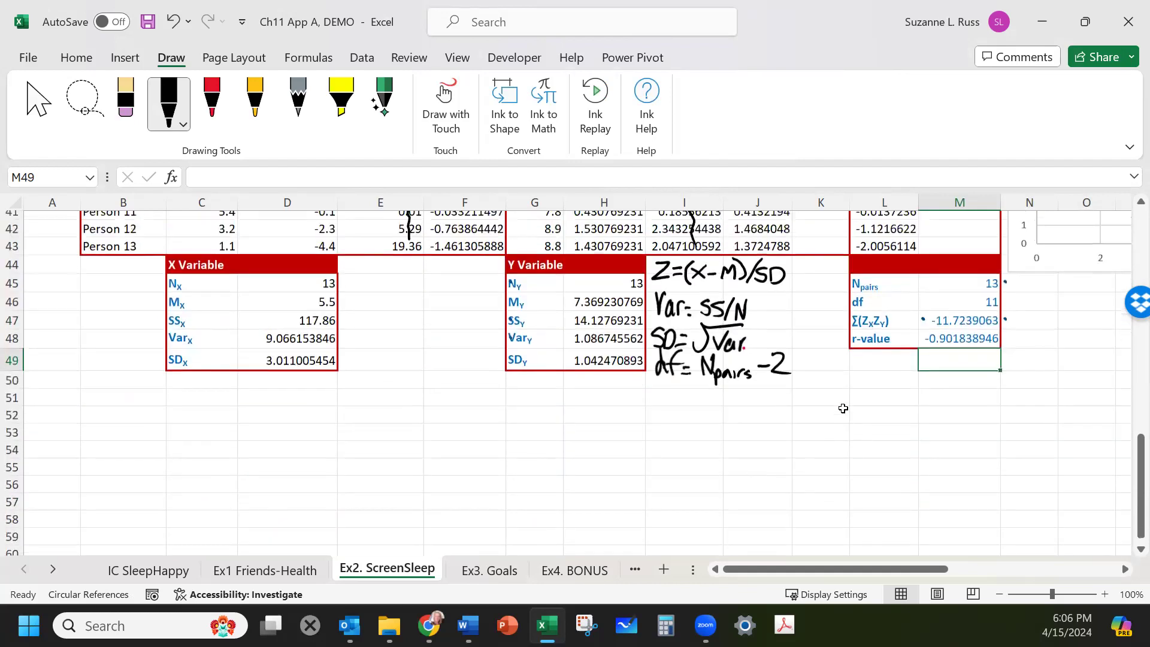
scroll(843, 408, "up", 10)
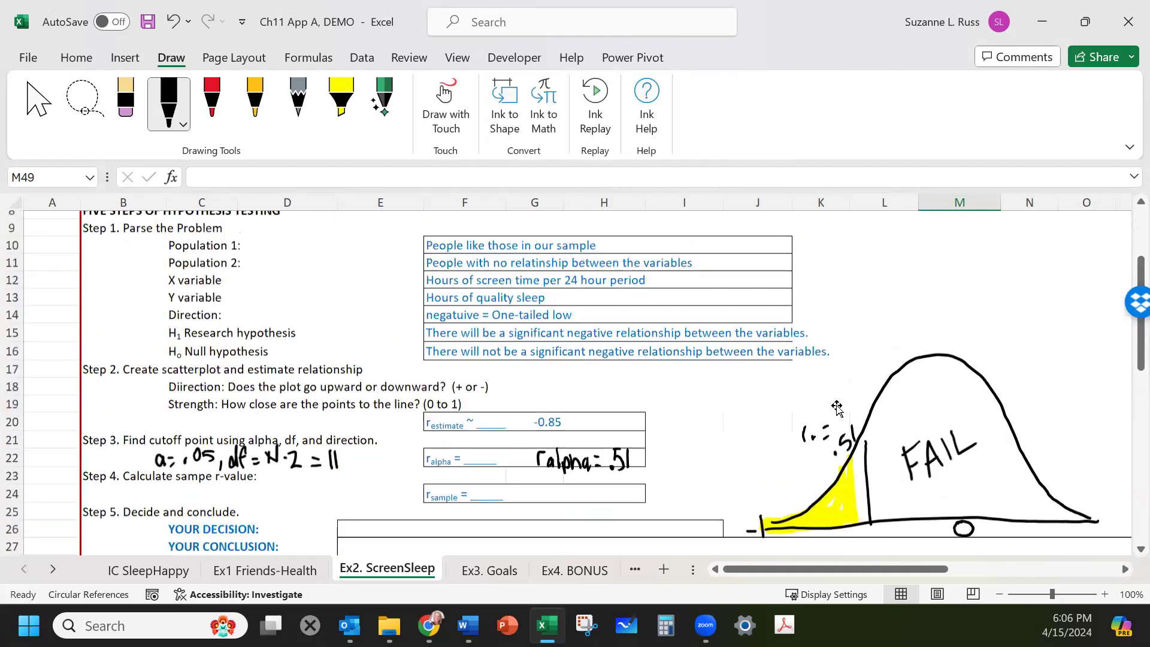
scroll(786, 395, "down", 1)
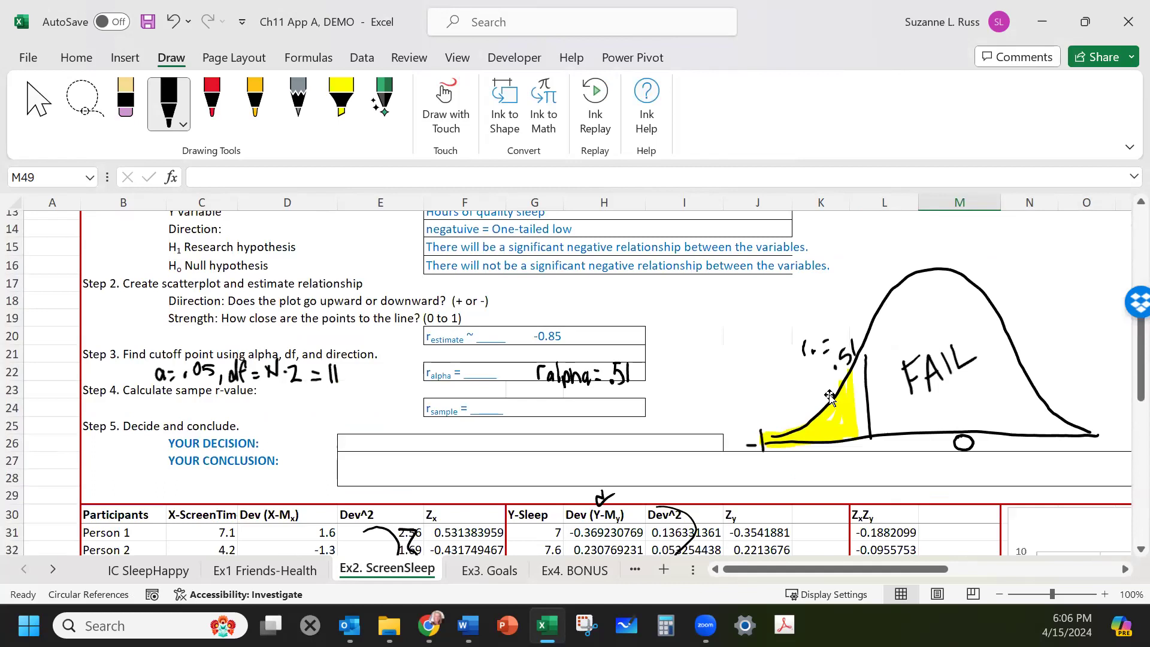
mouse_move(516, 414)
left_mouse_down()
mouse_move(523, 399)
mouse_move(557, 426)
mouse_move(566, 403)
left_mouse_up()
left_click_drag(571, 413, 620, 416)
mouse_move(634, 398)
left_mouse_down()
mouse_move(626, 413)
mouse_move(633, 398)
left_mouse_up()
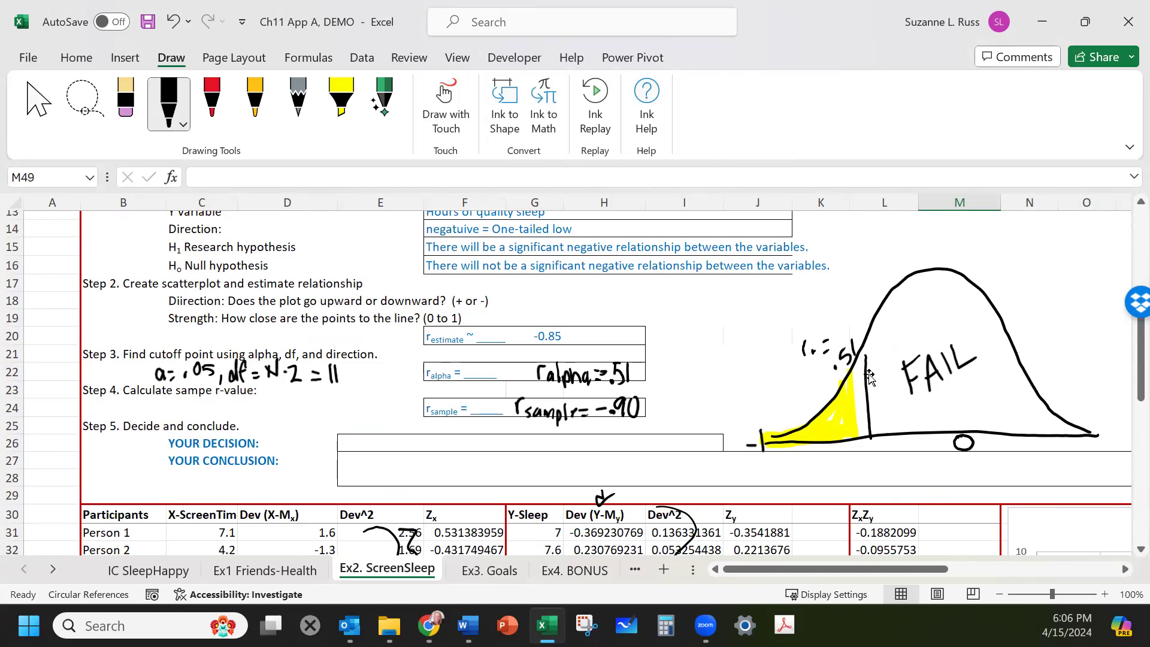
Nudge the cutoff line on the curve, then mark the sample r of -.90 in red inside the shaded rejection tail.
left_click_drag(869, 376, 855, 373)
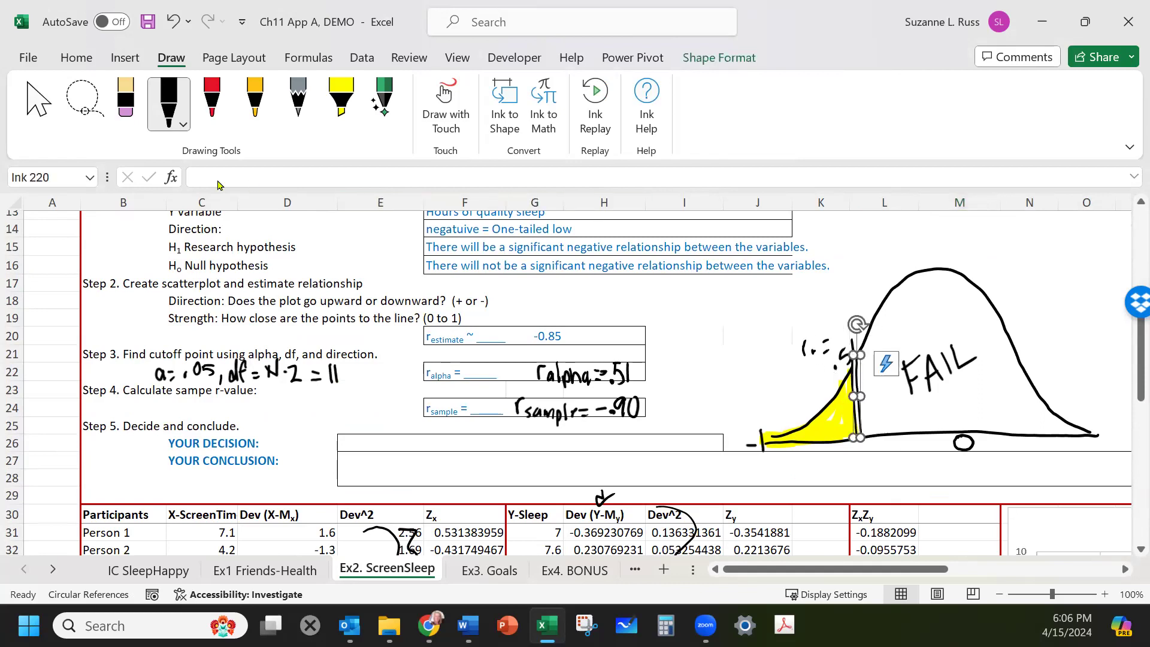
left_click(212, 100)
left_click(213, 102)
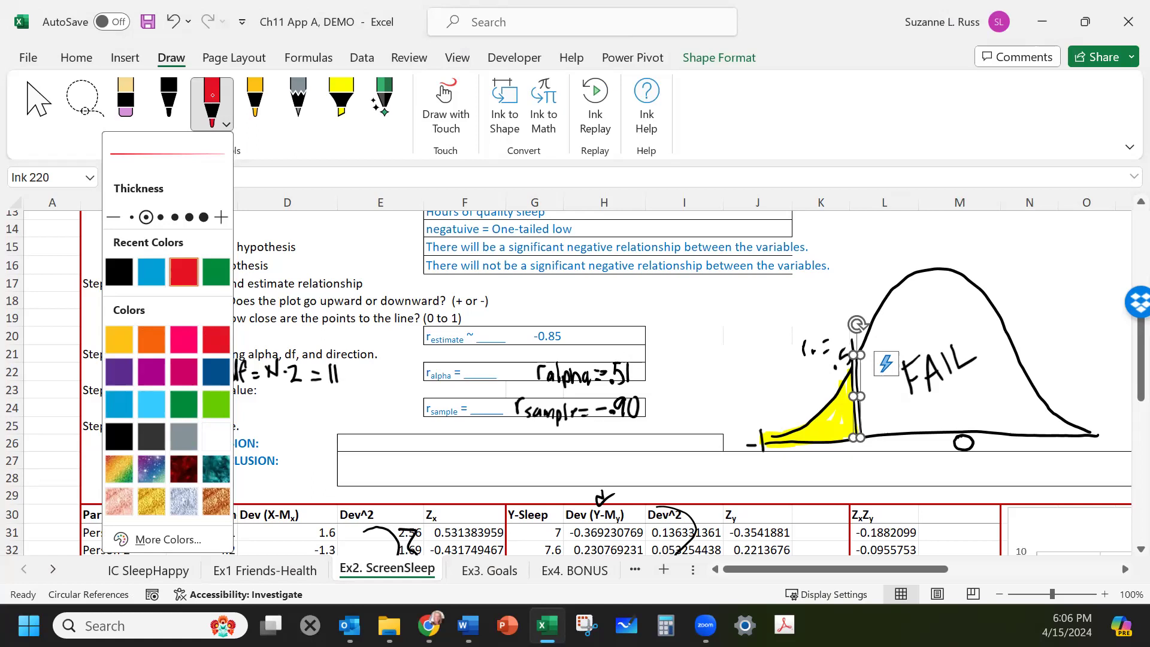
left_click(212, 95)
left_click_drag(785, 434, 786, 442)
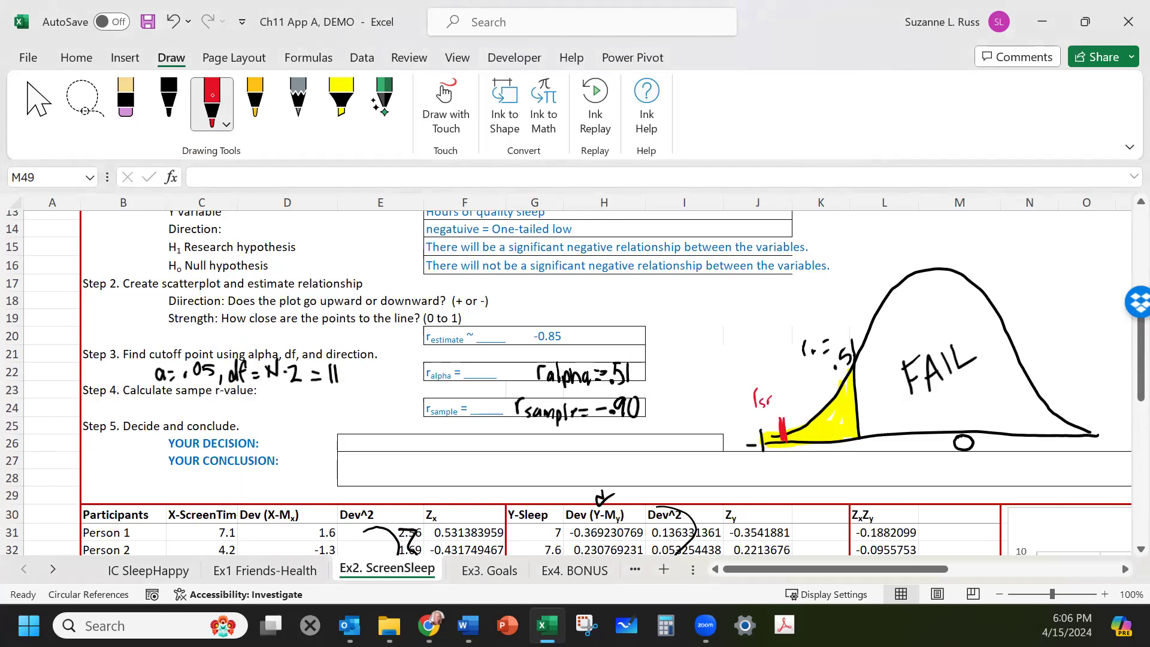
mouse_move(781, 396)
left_mouse_down()
mouse_move(800, 384)
mouse_move(805, 400)
left_mouse_up()
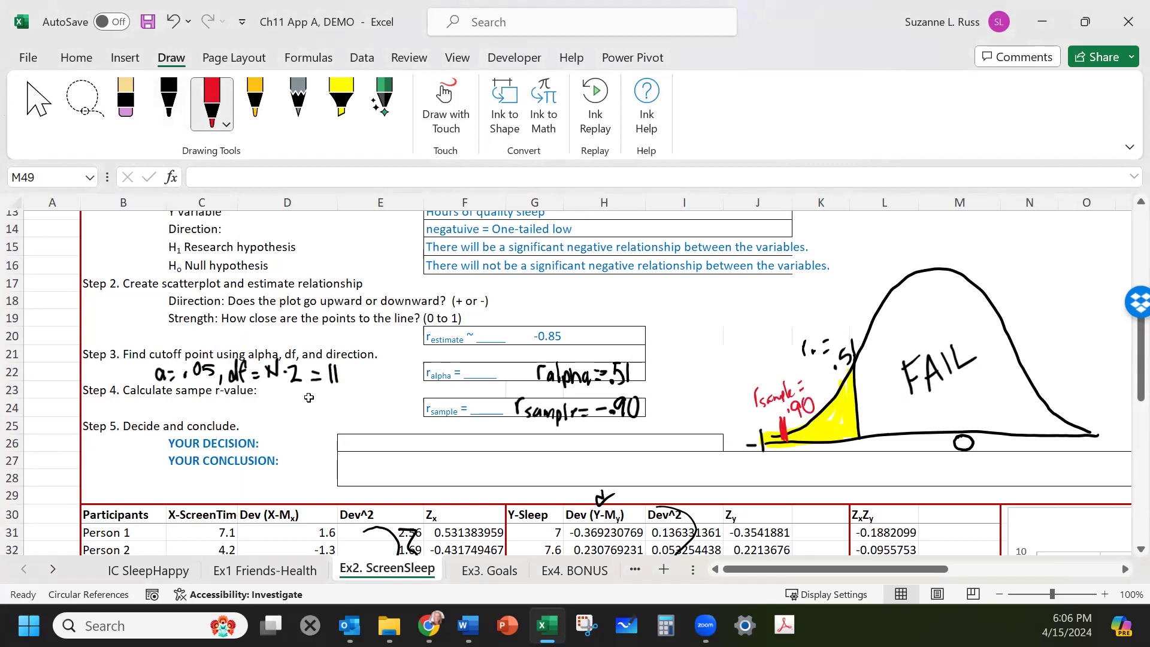
Enter the decision Reject Ho.
left_click(363, 442)
type("R")
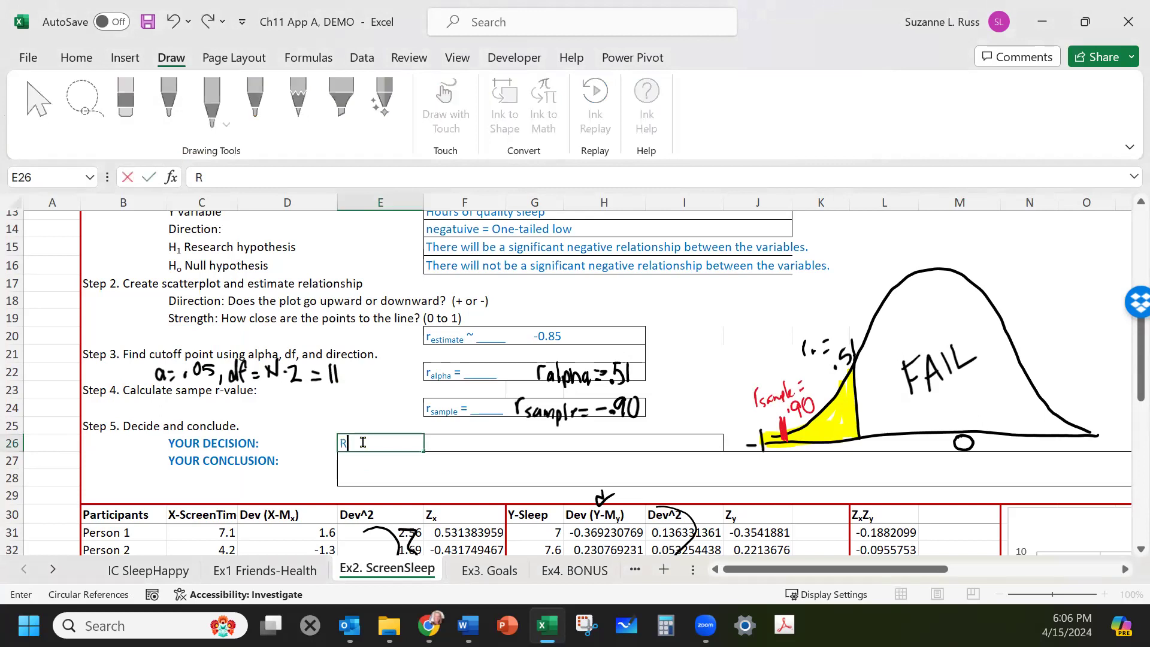
type("eject Ho")
Write the conclusion: There is a significant negative relationship between hours of screen time per 24-hour period and sleep hours that night (r(1)).
left_click(358, 456)
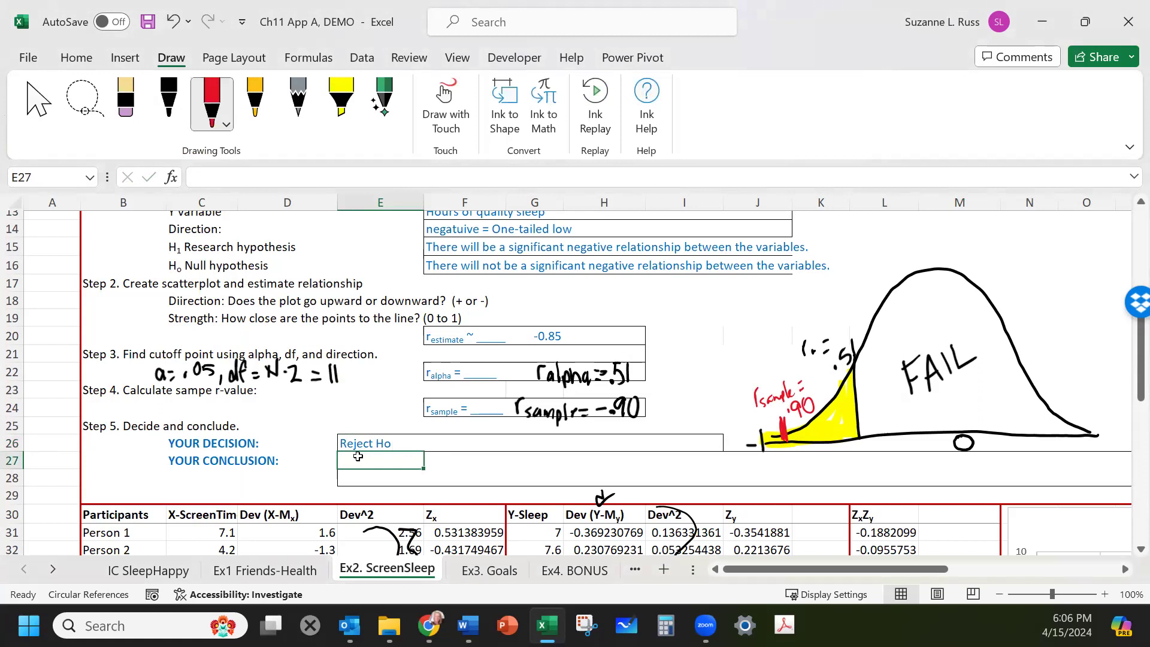
type("There is a significante")
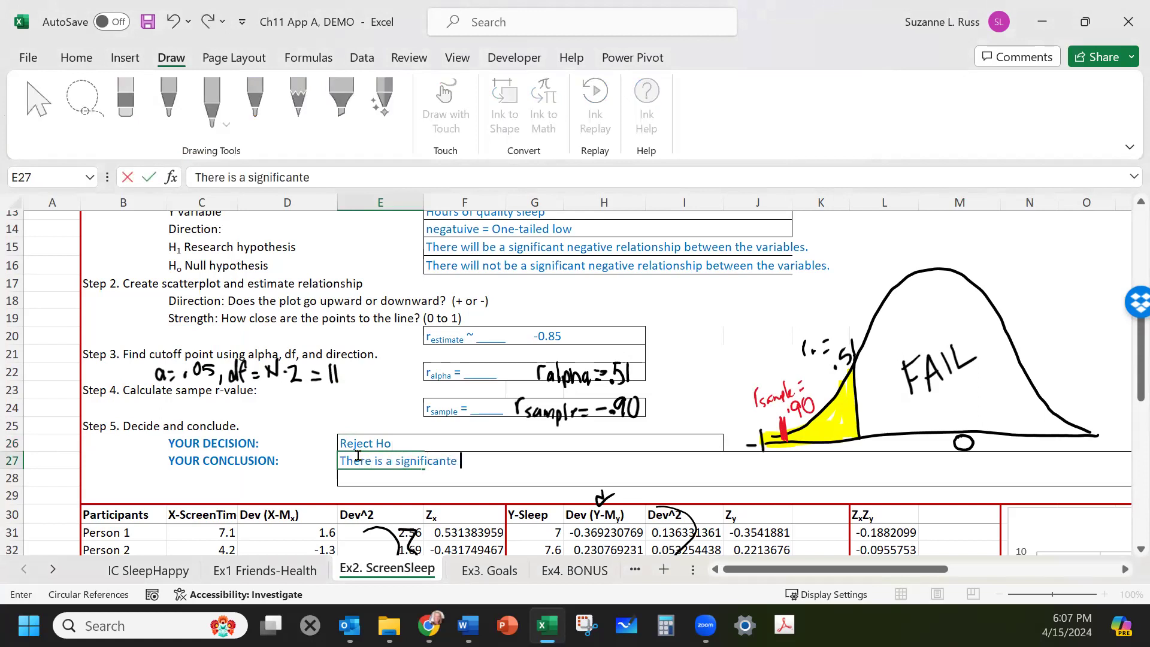
key("BackSpace")
key("BackSpace")
type("negative relationship between ")
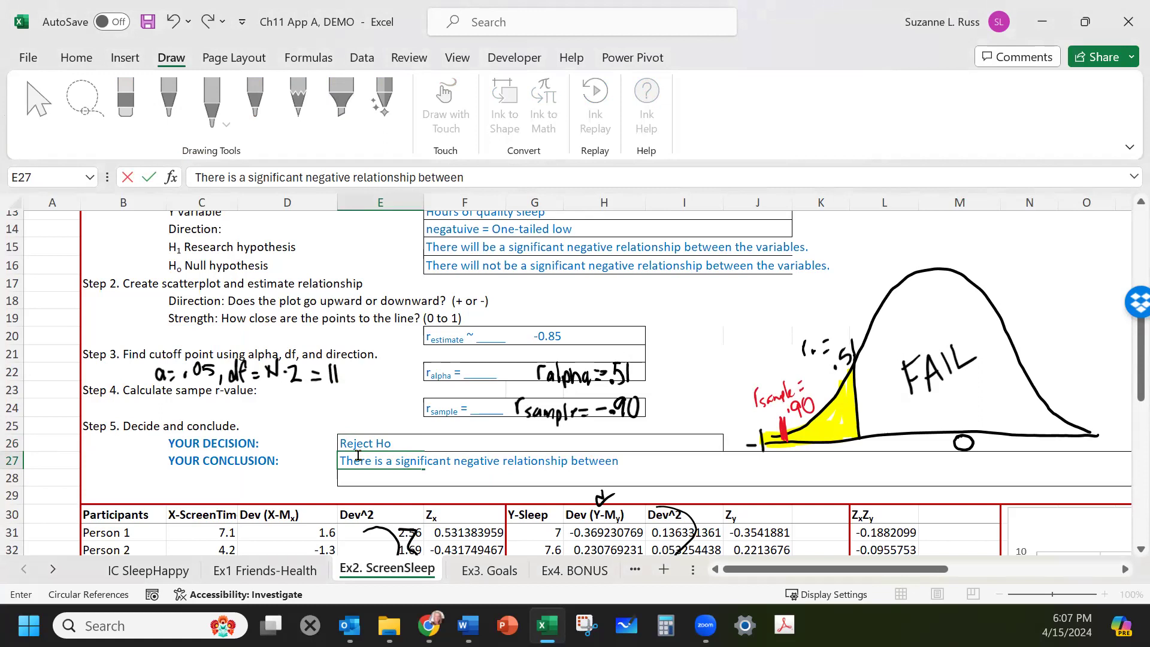
type("hours of screen time per d")
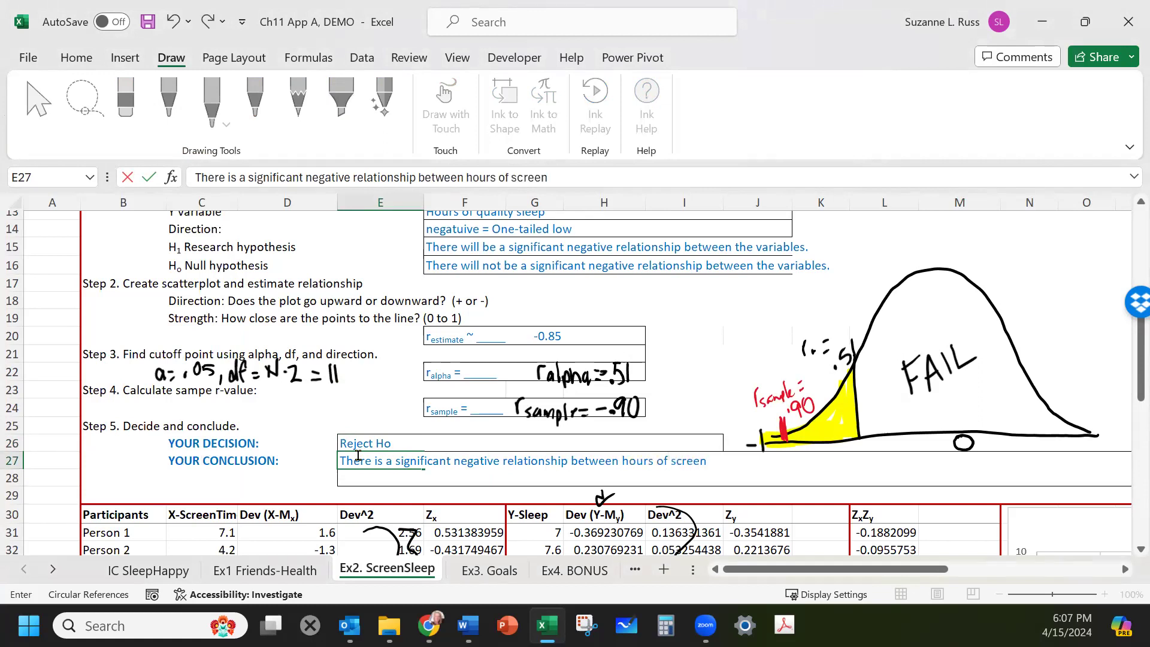
key("BackSpace")
type("24-hour period and sleep hours")
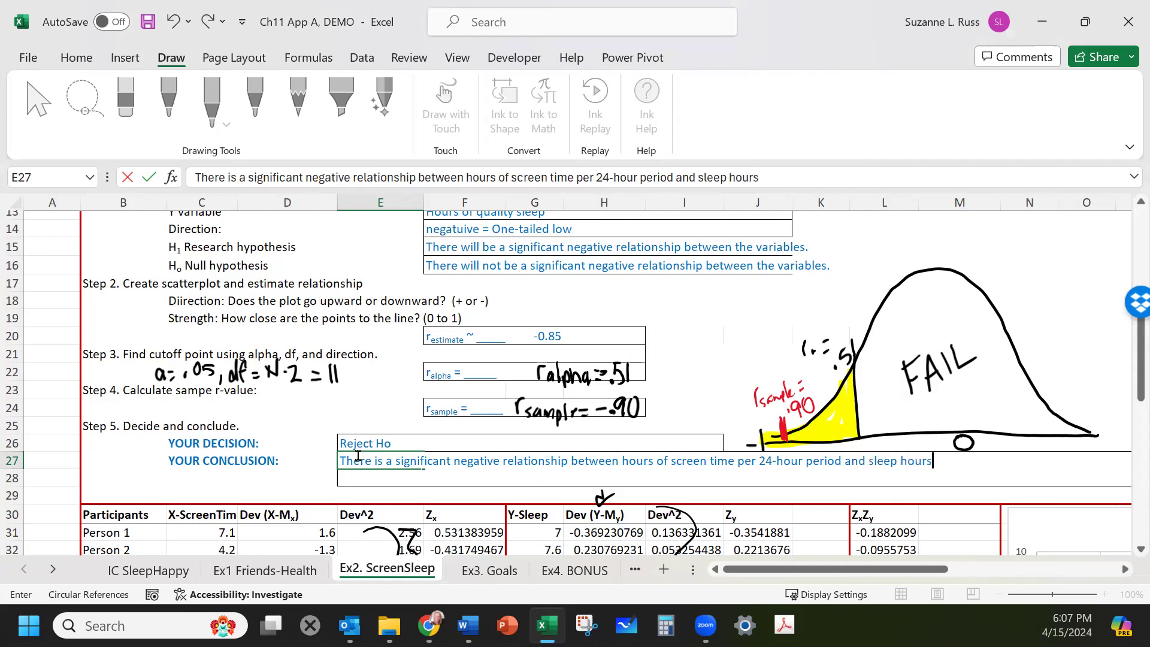
type(" that night")
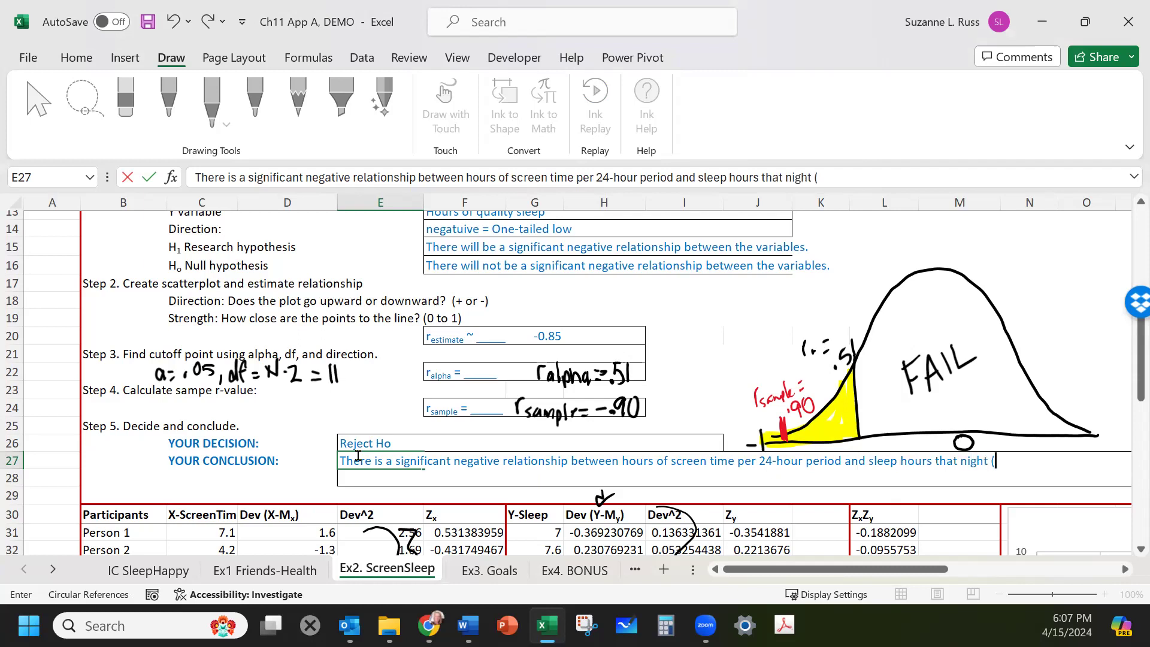
type(" (r(1))")
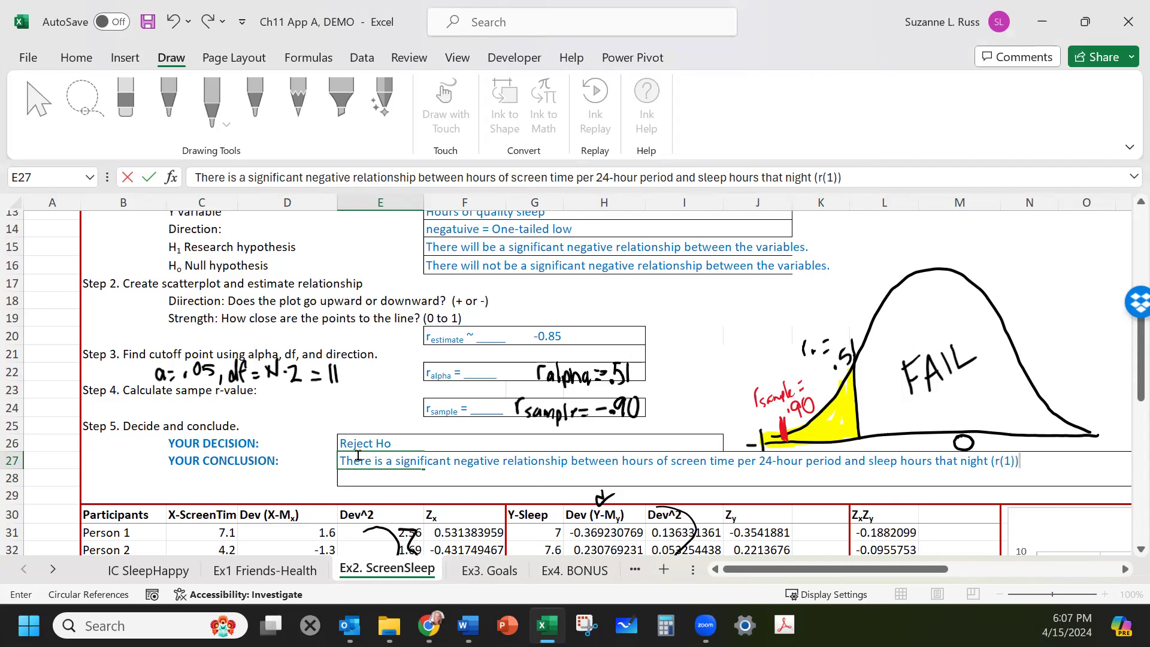